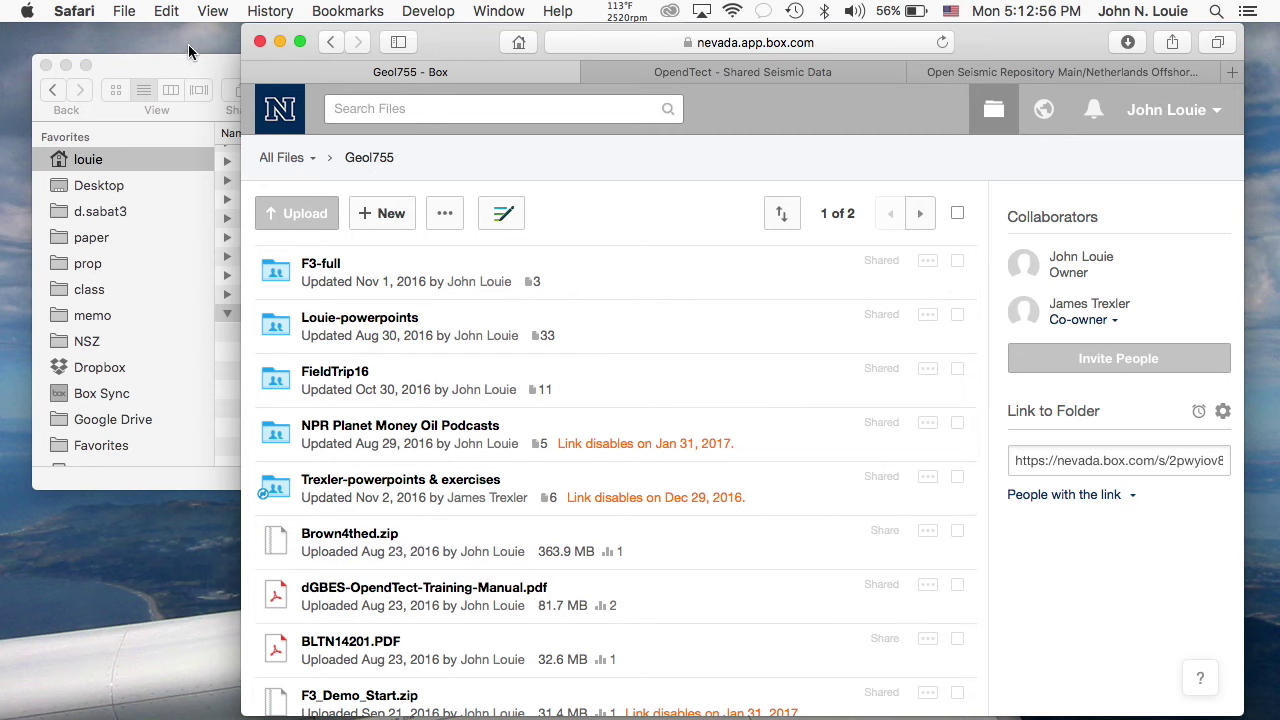
- Switch to Finder and select the F3_Demo_2016_training_v6 folder inside ODData
{"action": "left_click", "coordinate": [171, 66]}
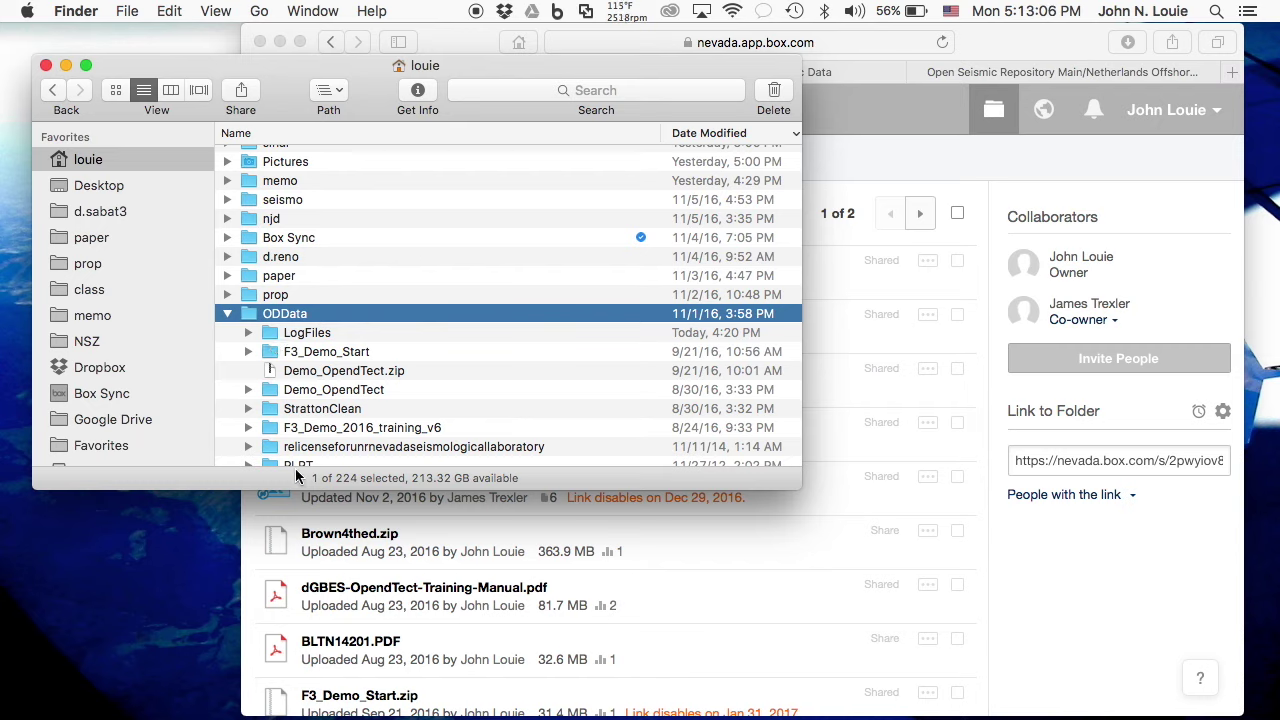
{"action": "left_click", "coordinate": [346, 432]}
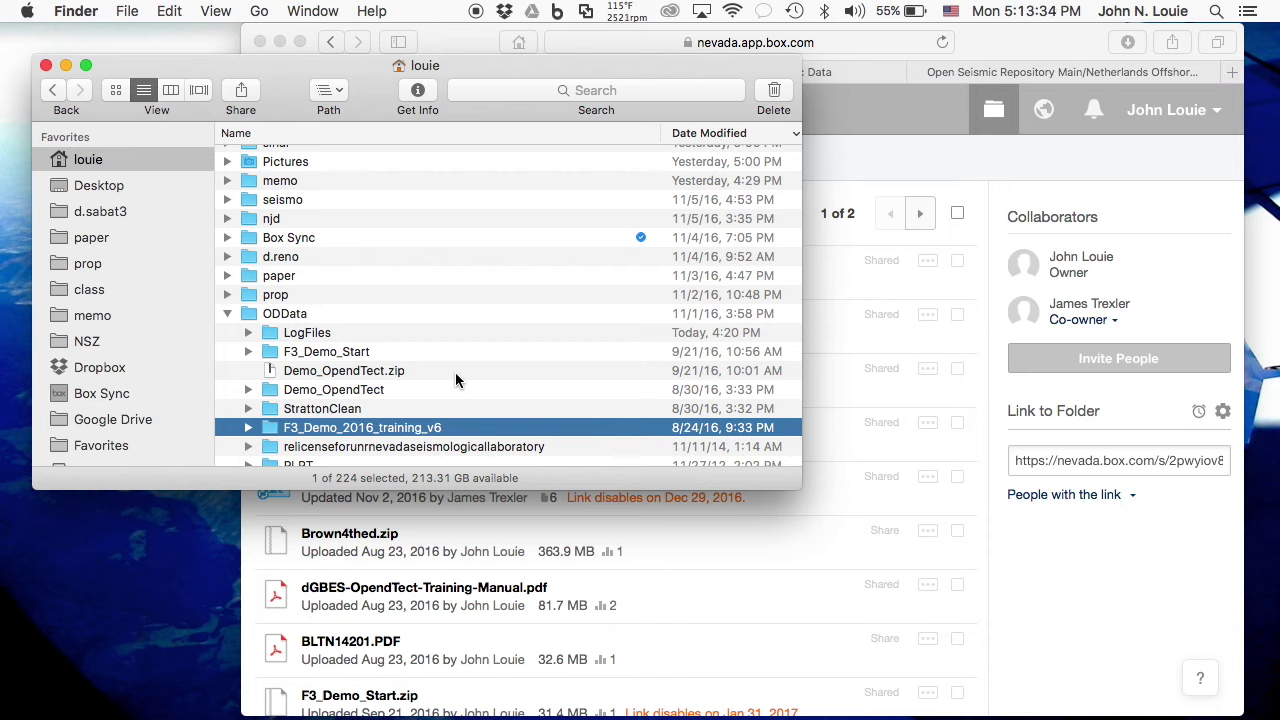
- Launch VMware Fusion with the administrator account password and resume the Windows 7 x64 virtual machine
{"action": "mouse_move", "coordinate": [57, 708]}
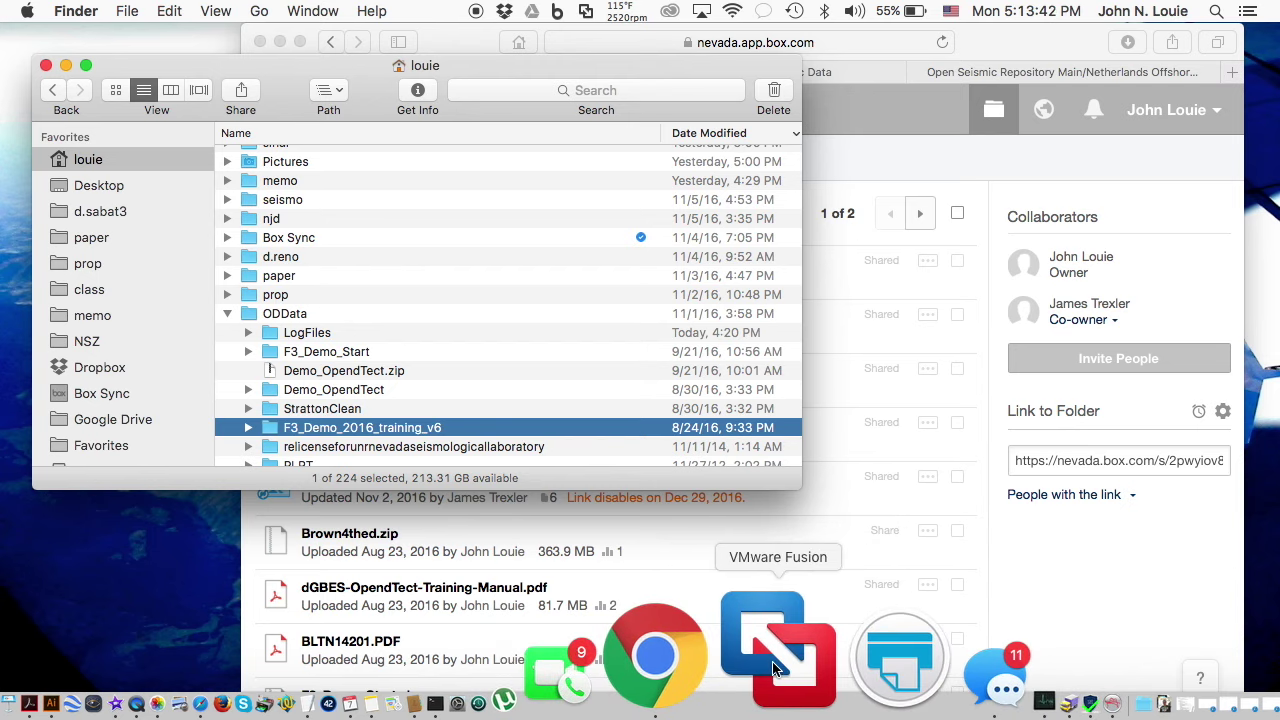
{"action": "left_click", "coordinate": [775, 670]}
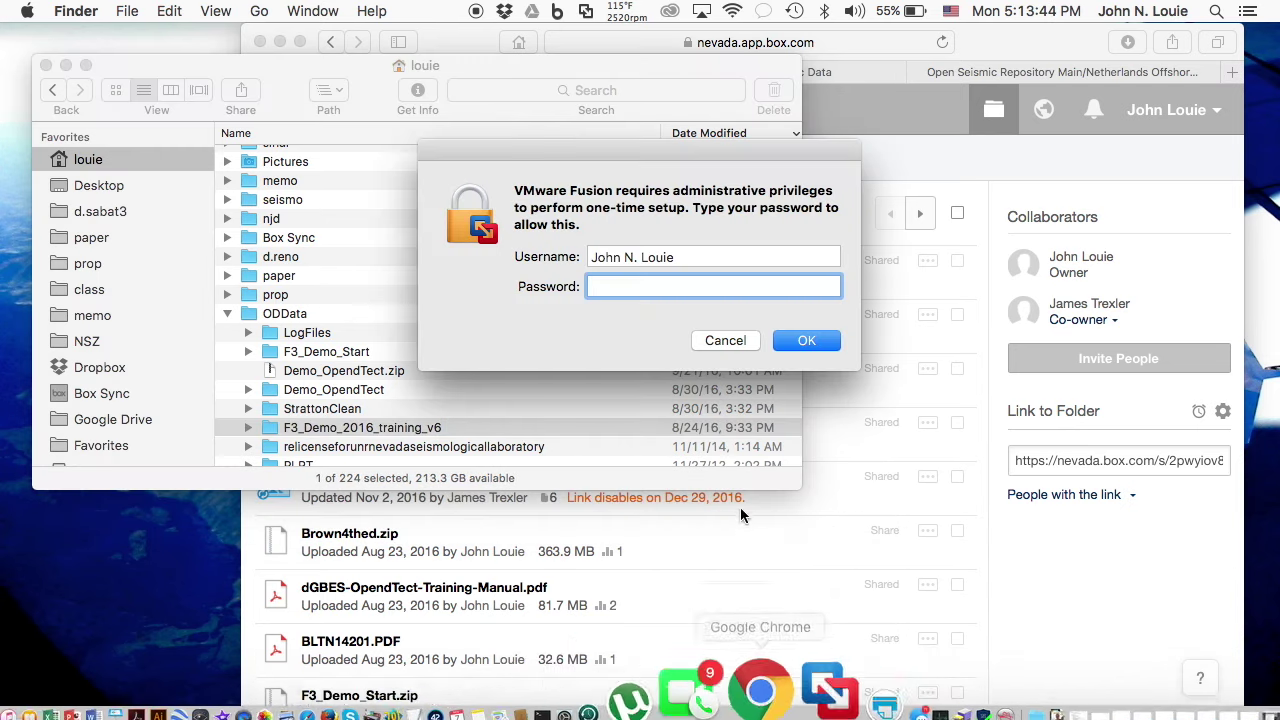
{"action": "type", "text": "•••"}
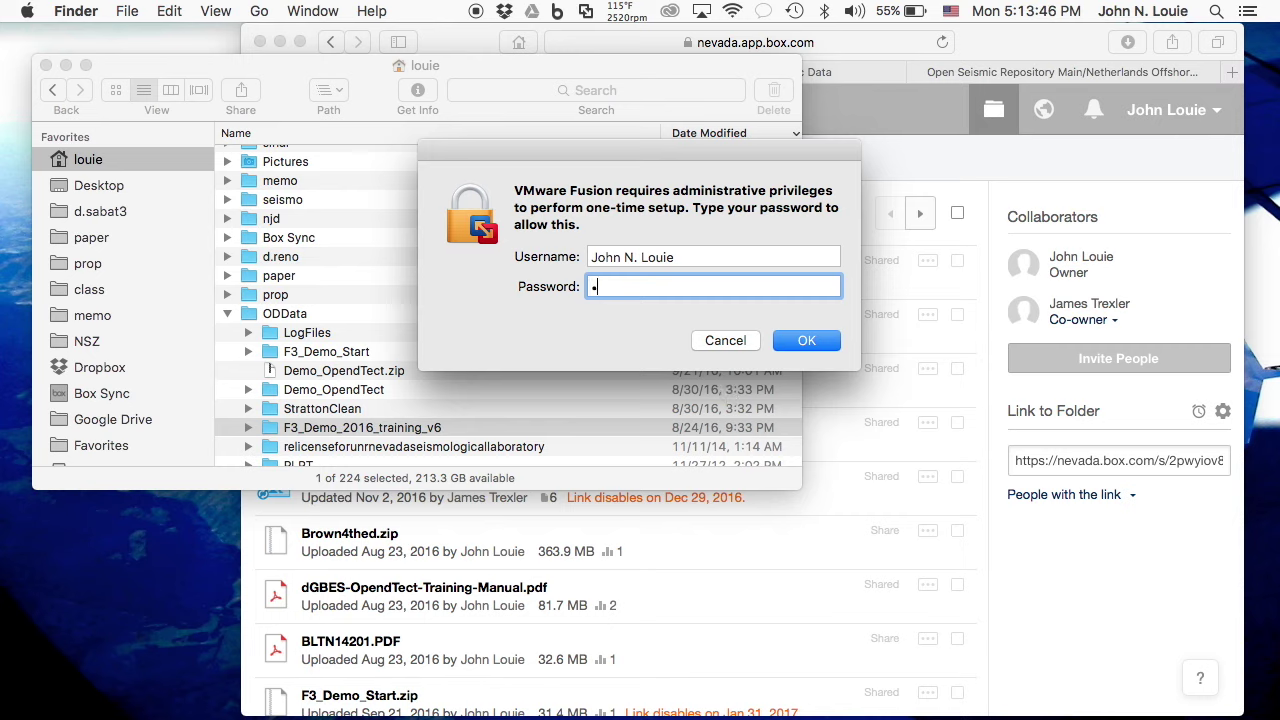
{"action": "type", "text": "••"}
{"action": "key", "text": "Return"}
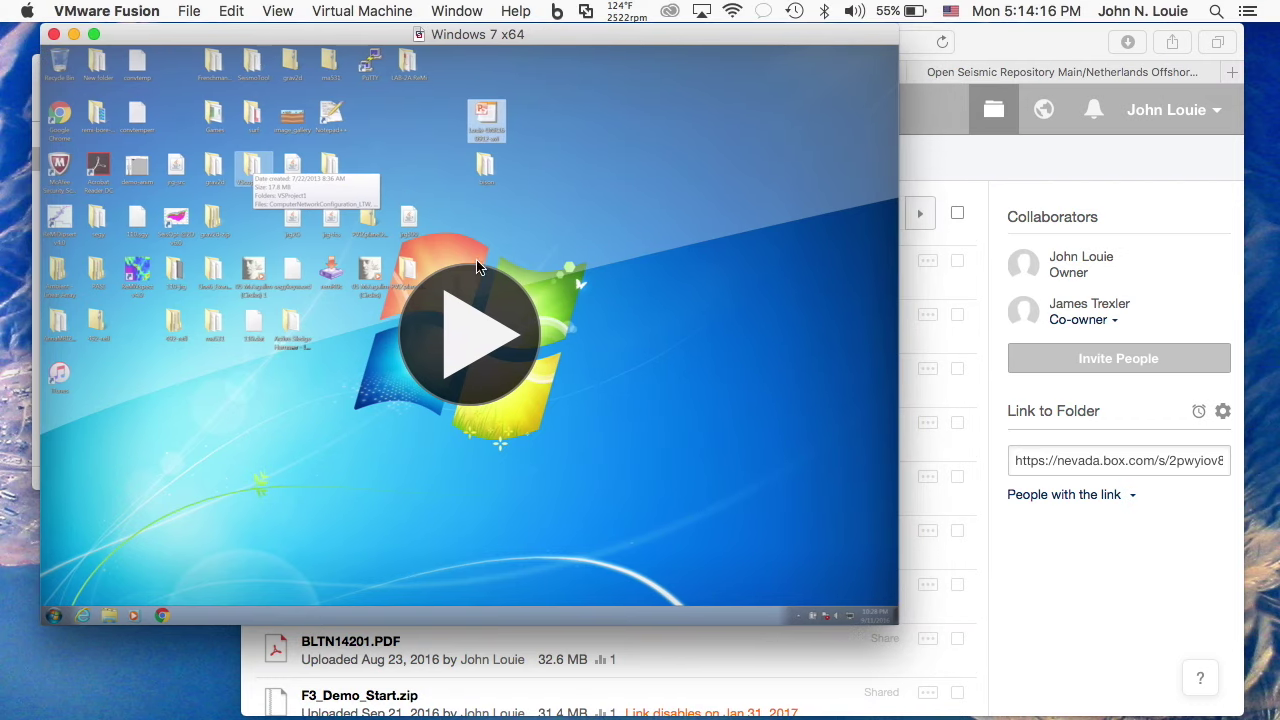
{"action": "left_click", "coordinate": [474, 345]}
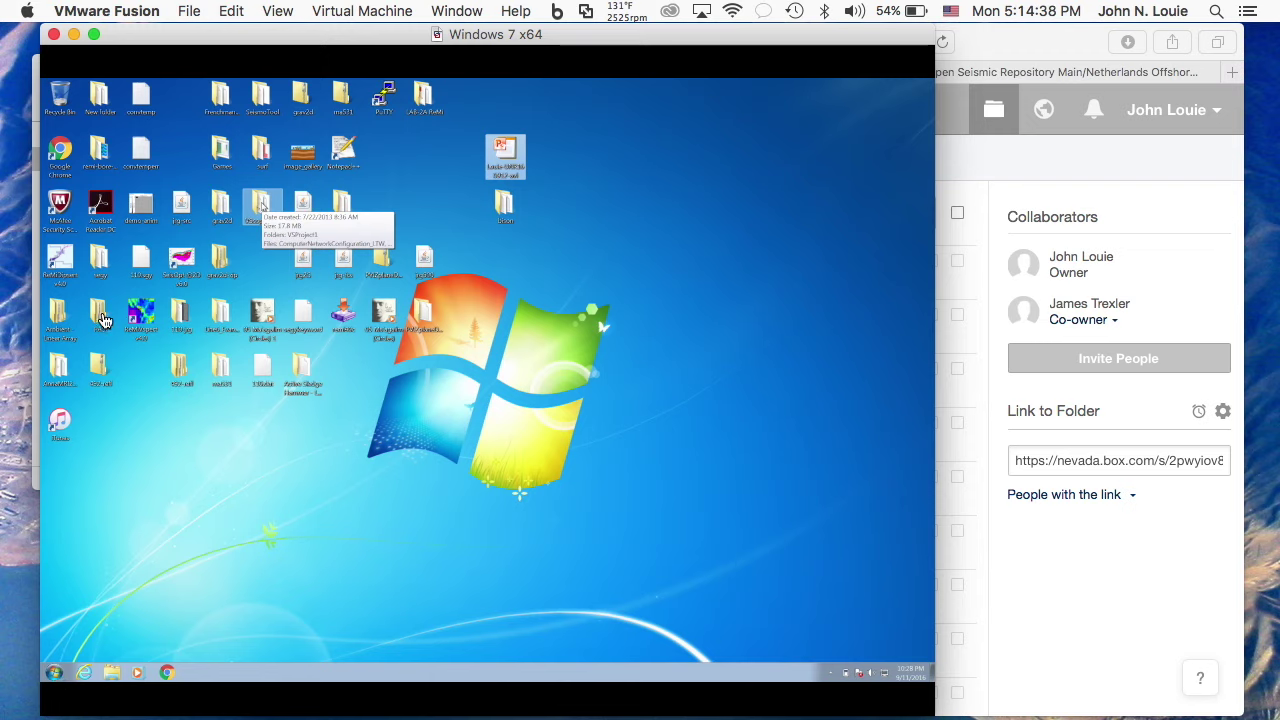
- Browse the virtual machine's folders from the 492-refl desktop folder through Documents and Desktop to the user's home folder
{"action": "left_click", "coordinate": [99, 368]}
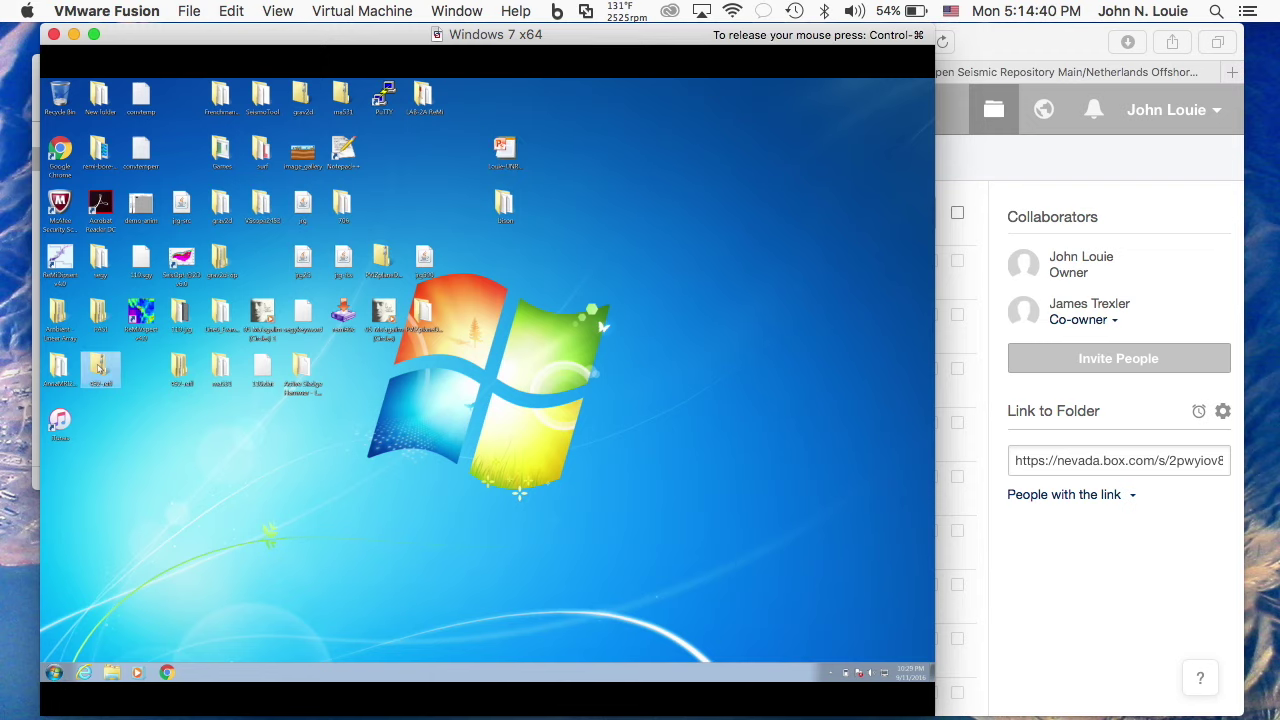
{"action": "double_click", "coordinate": [103, 369]}
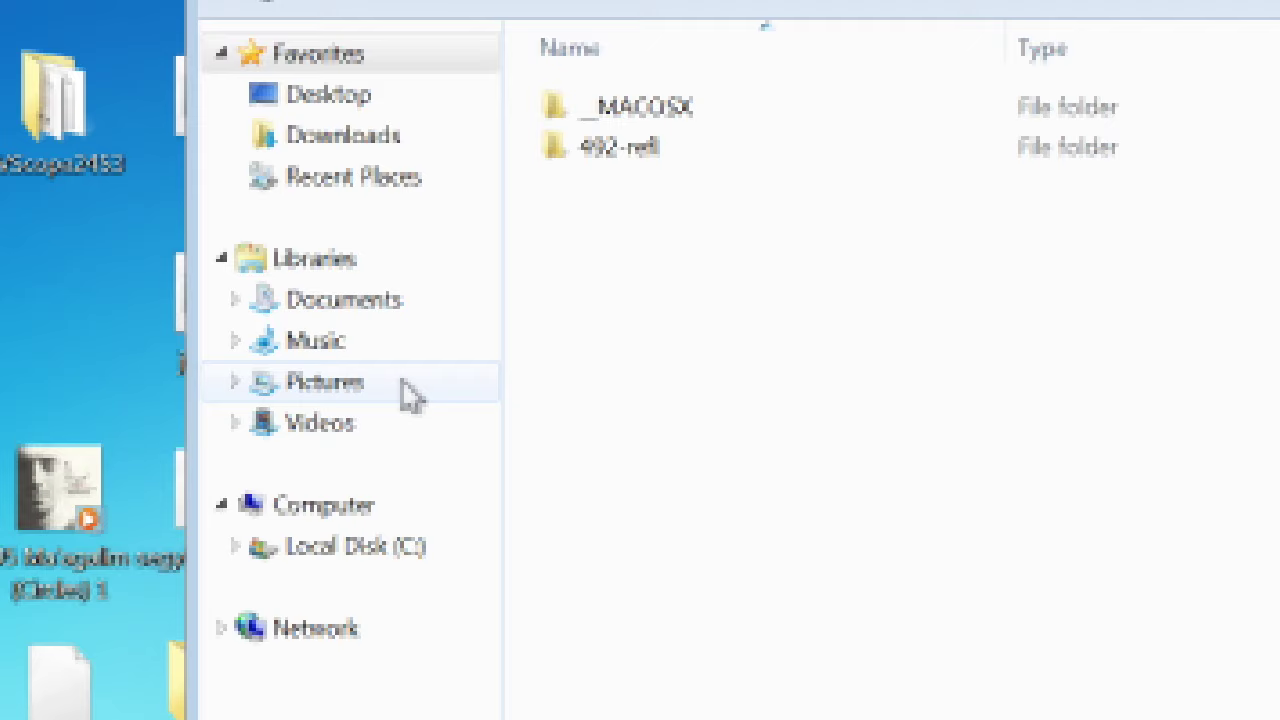
{"action": "left_click", "coordinate": [380, 310]}
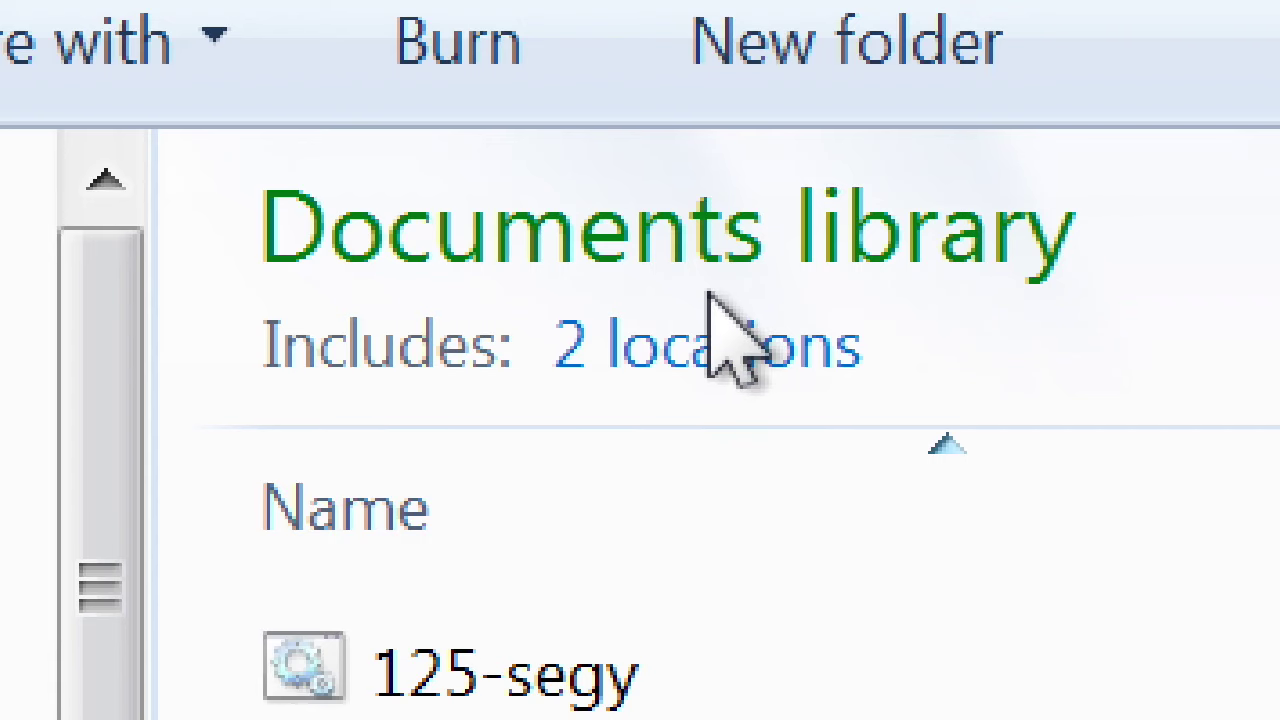
{"action": "mouse_move", "coordinate": [683, 335]}
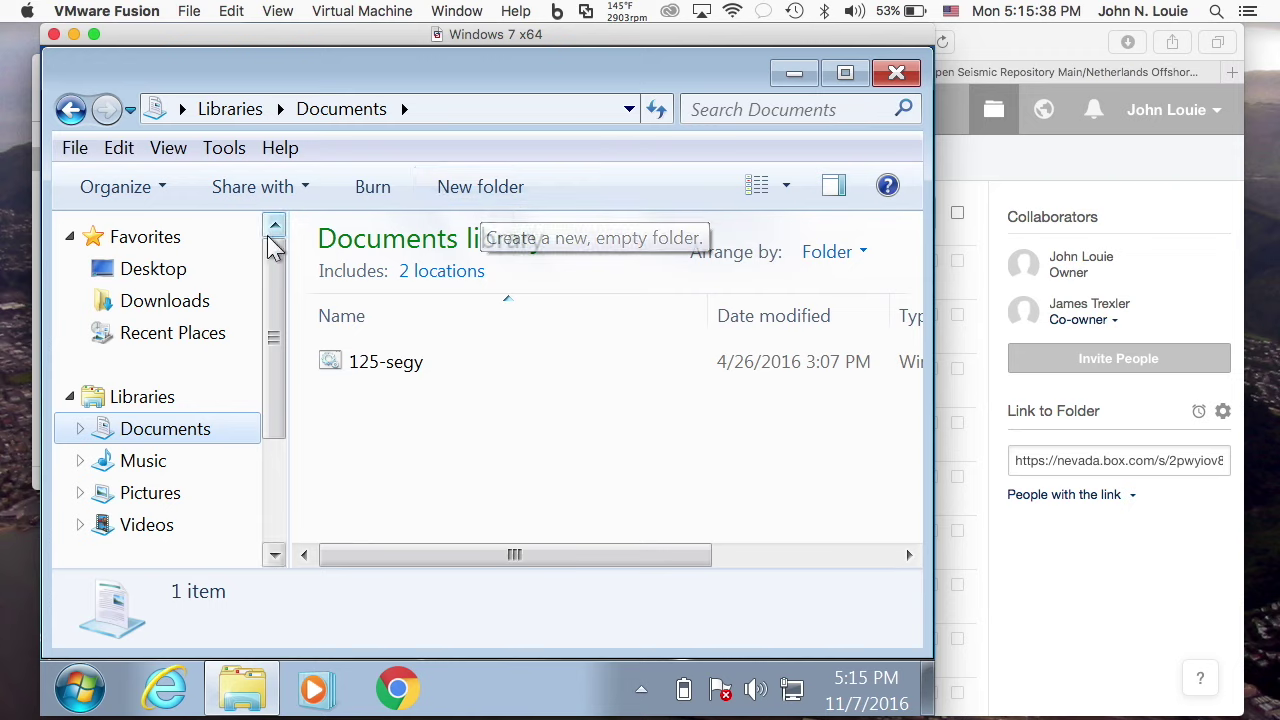
{"action": "left_click", "coordinate": [178, 272]}
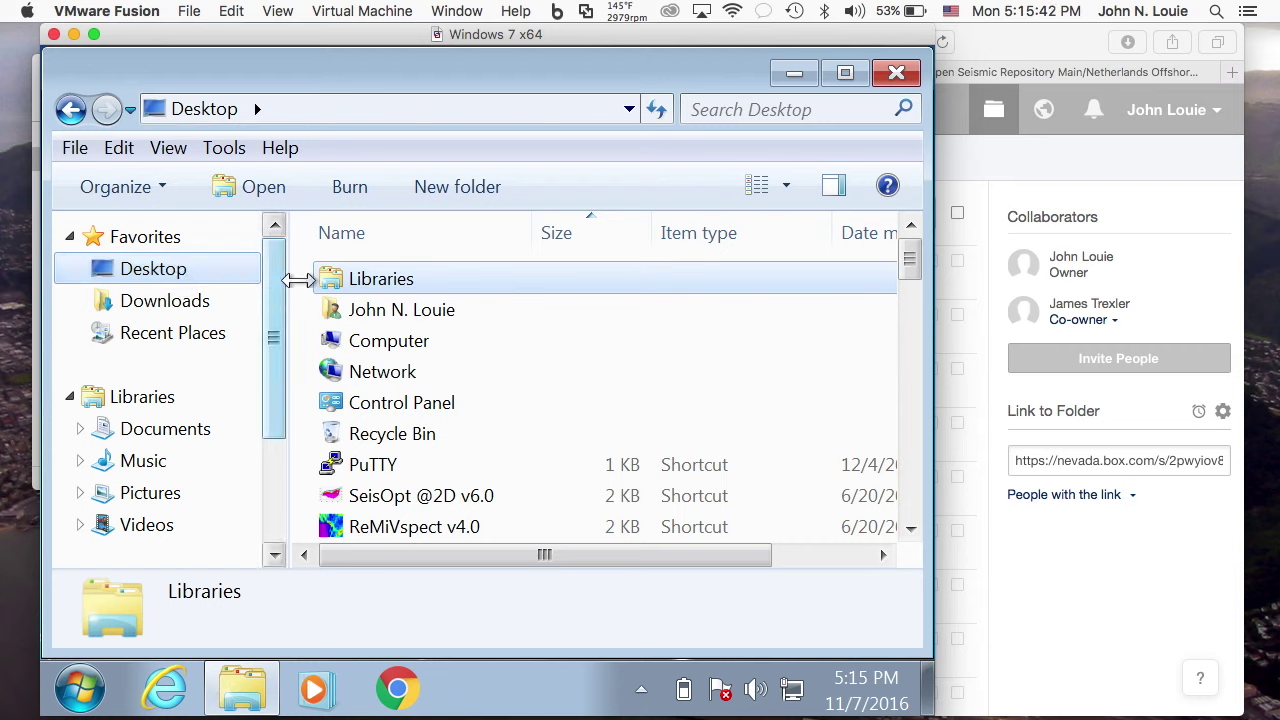
{"action": "double_click", "coordinate": [405, 312]}
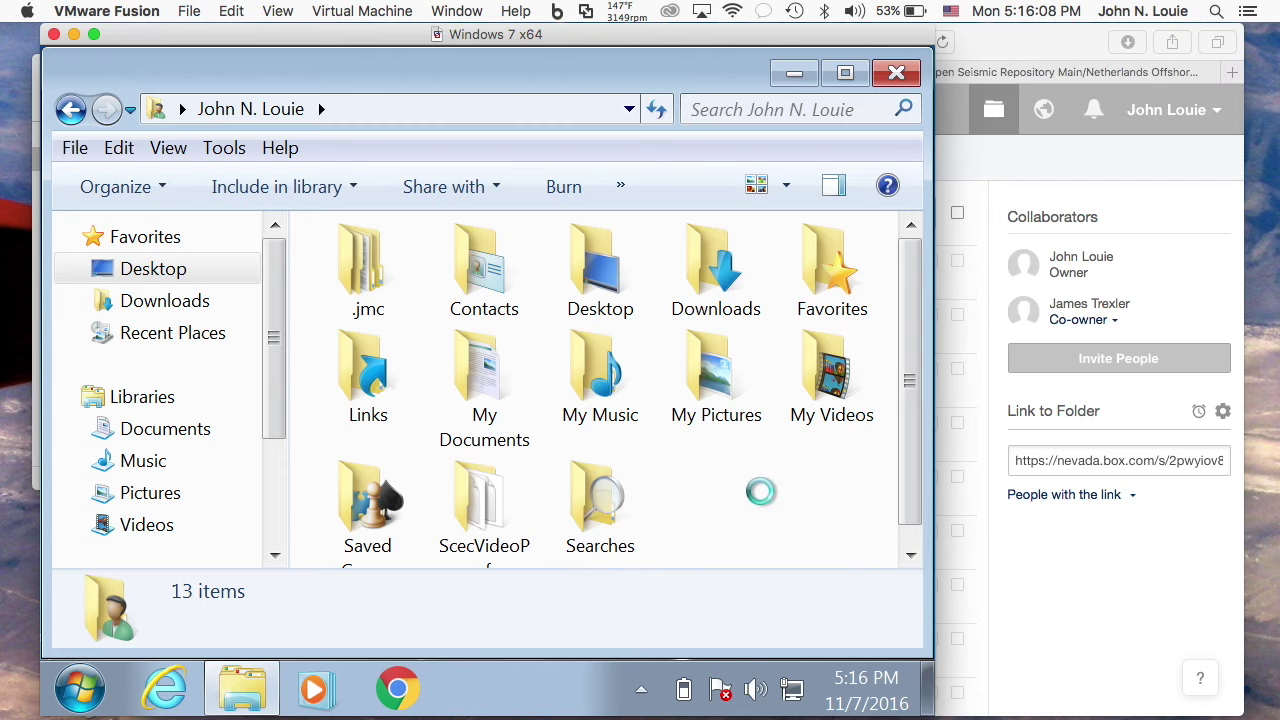
{"action": "right_click", "coordinate": [898, 467]}
{"action": "mouse_move", "coordinate": [903, 470]}
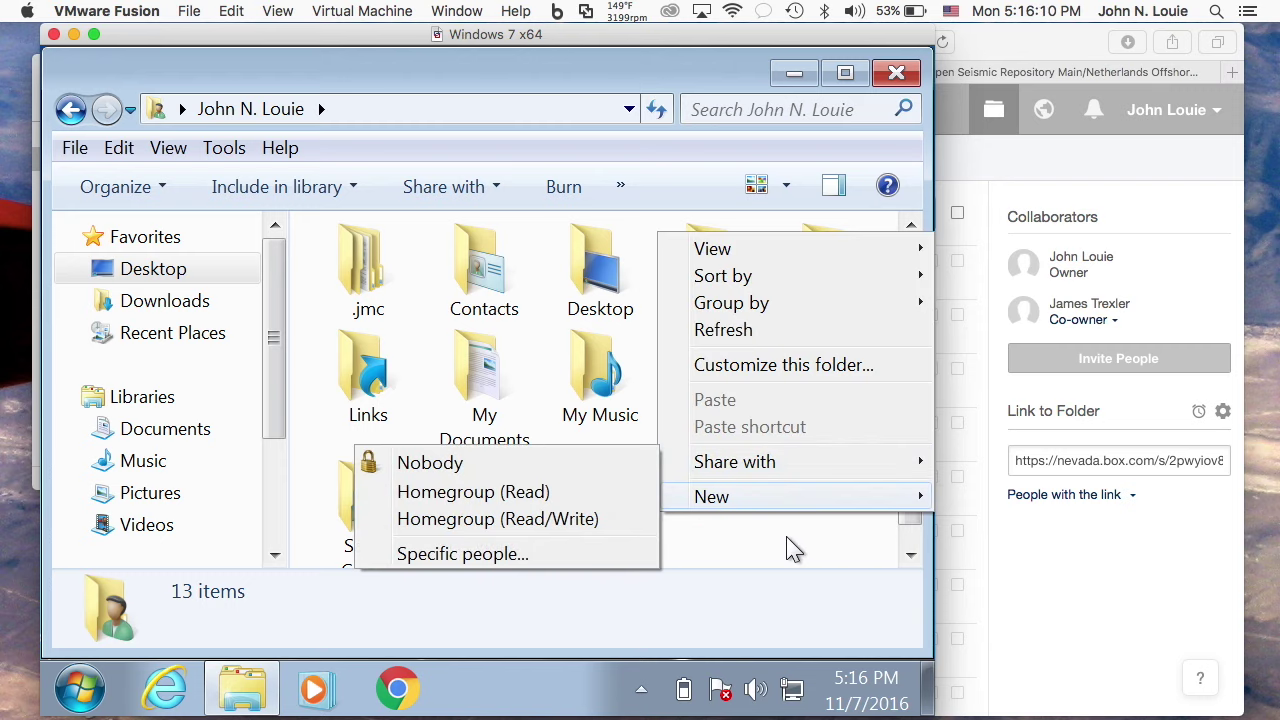
{"action": "left_click", "coordinate": [778, 543]}
{"action": "left_click_drag", "start_coordinate": [906, 480], "coordinate": [910, 524]}
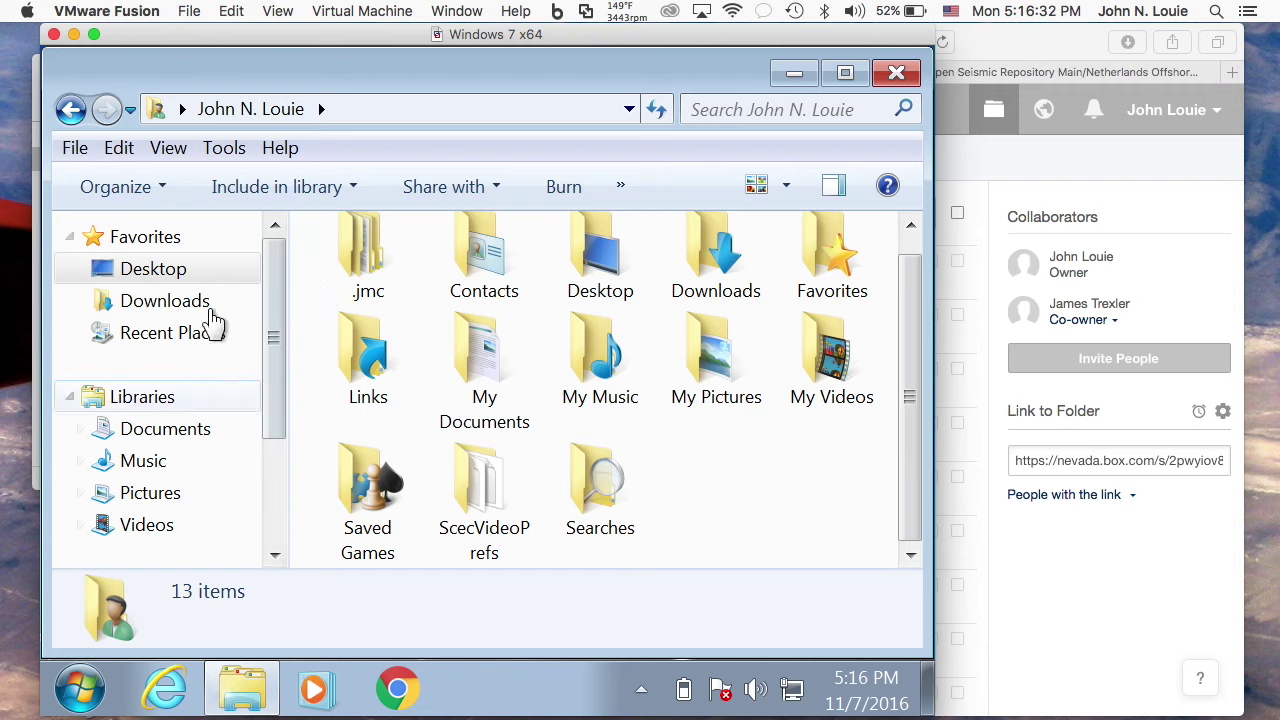
- Quit VMware Fusion to return to the Mac desktop
{"action": "left_click", "coordinate": [189, 11]}
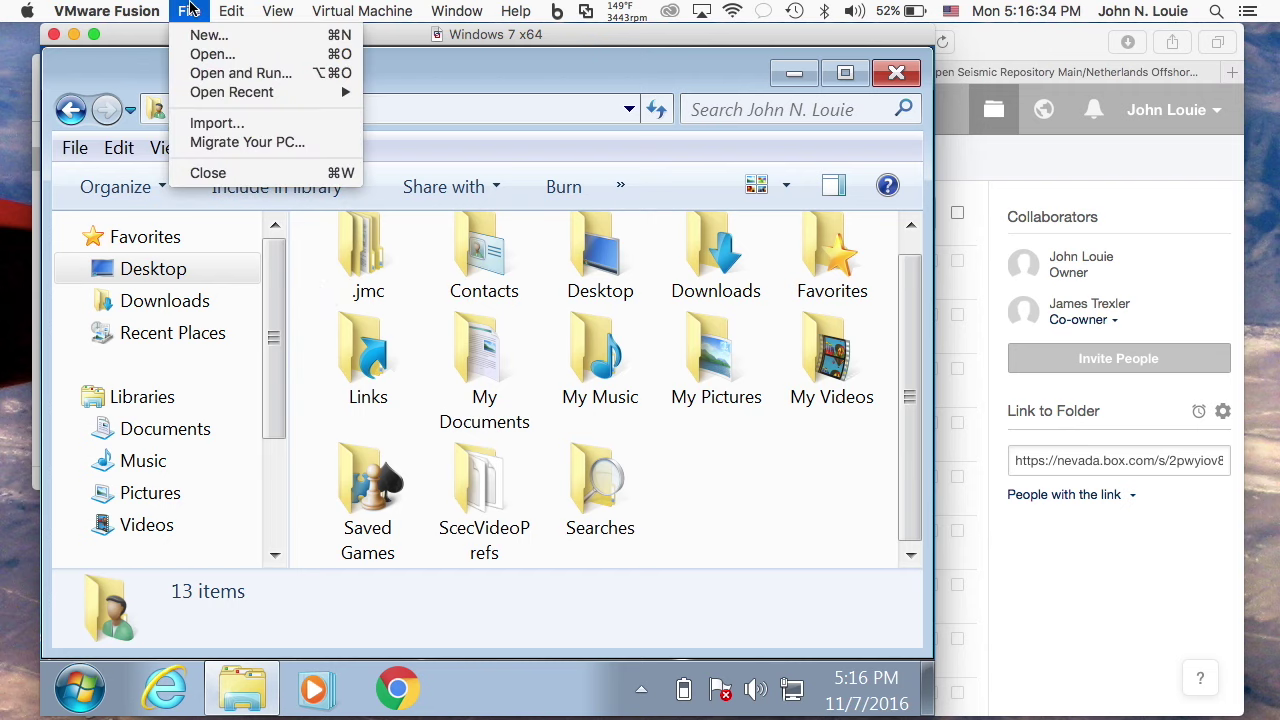
{"action": "mouse_move", "coordinate": [220, 92]}
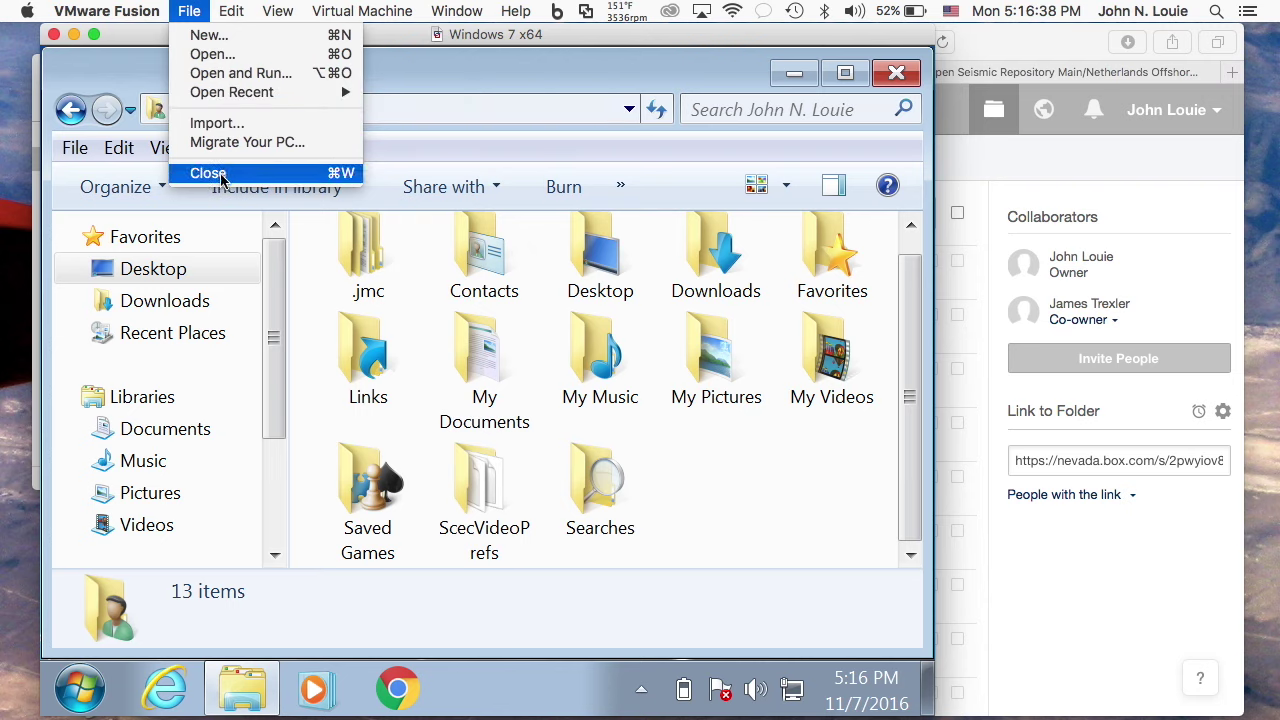
{"action": "mouse_move", "coordinate": [150, 11]}
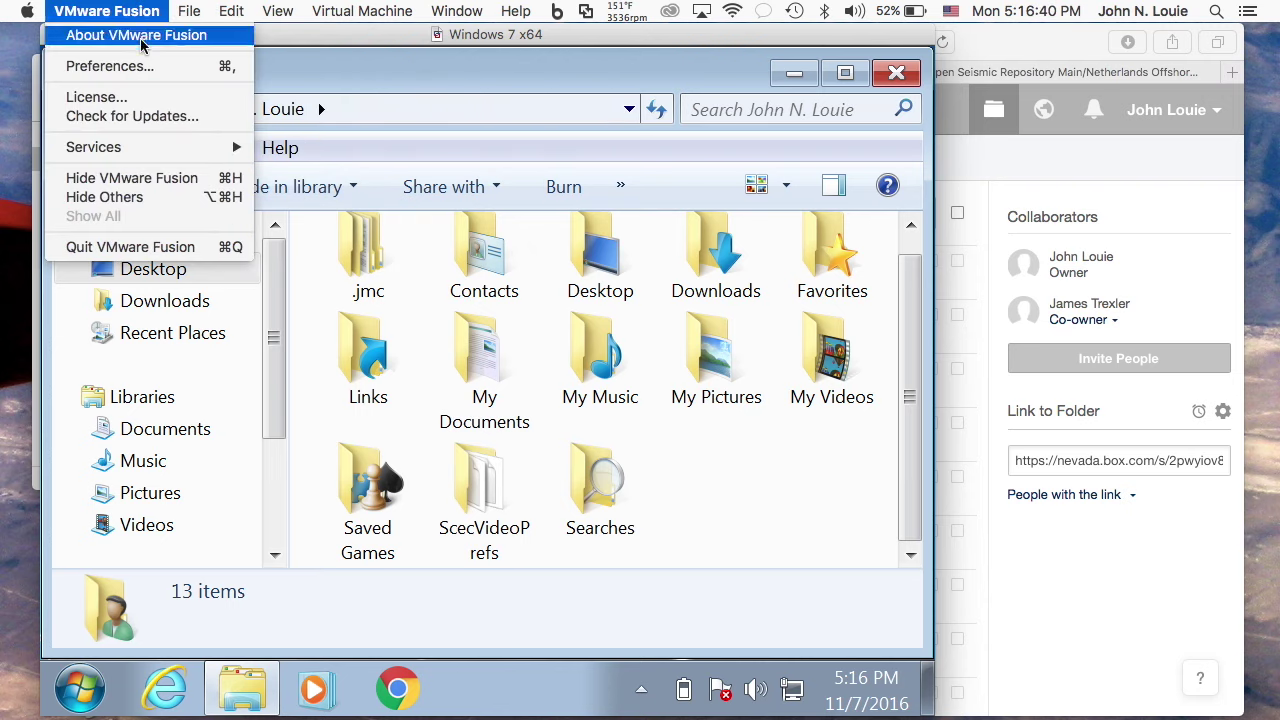
{"action": "left_click", "coordinate": [137, 249]}
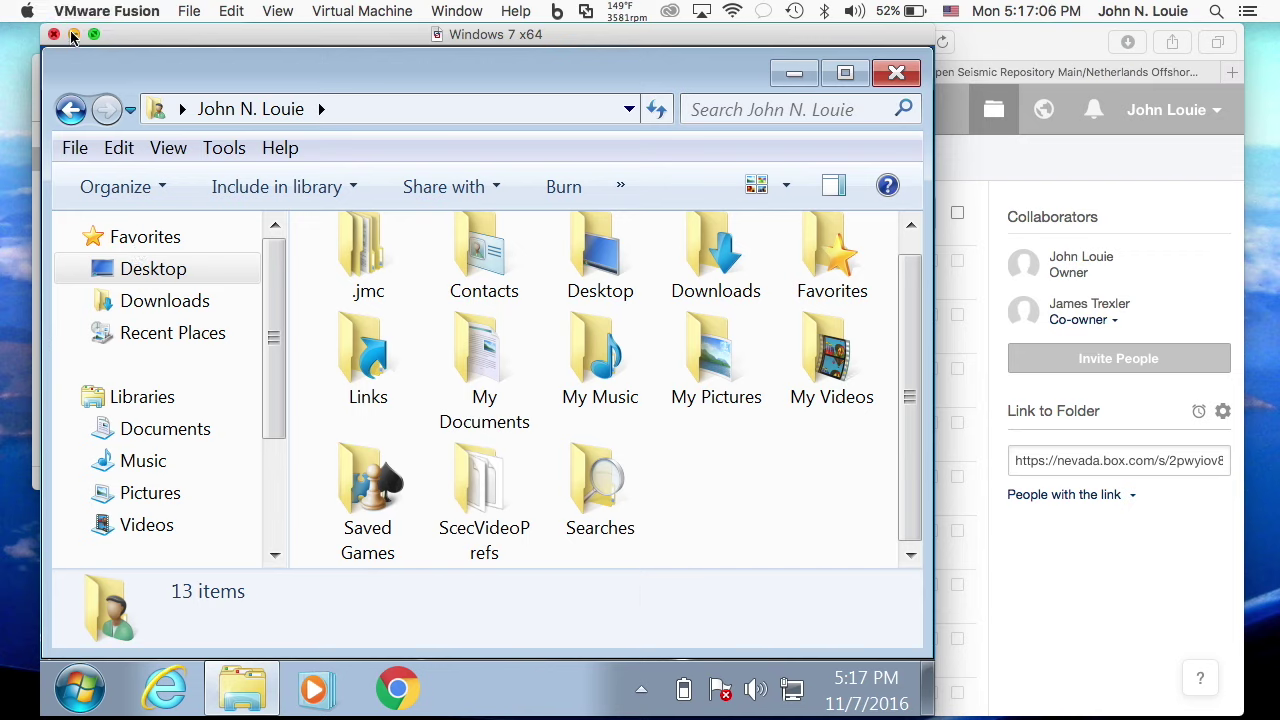
{"action": "left_click", "coordinate": [99, 12]}
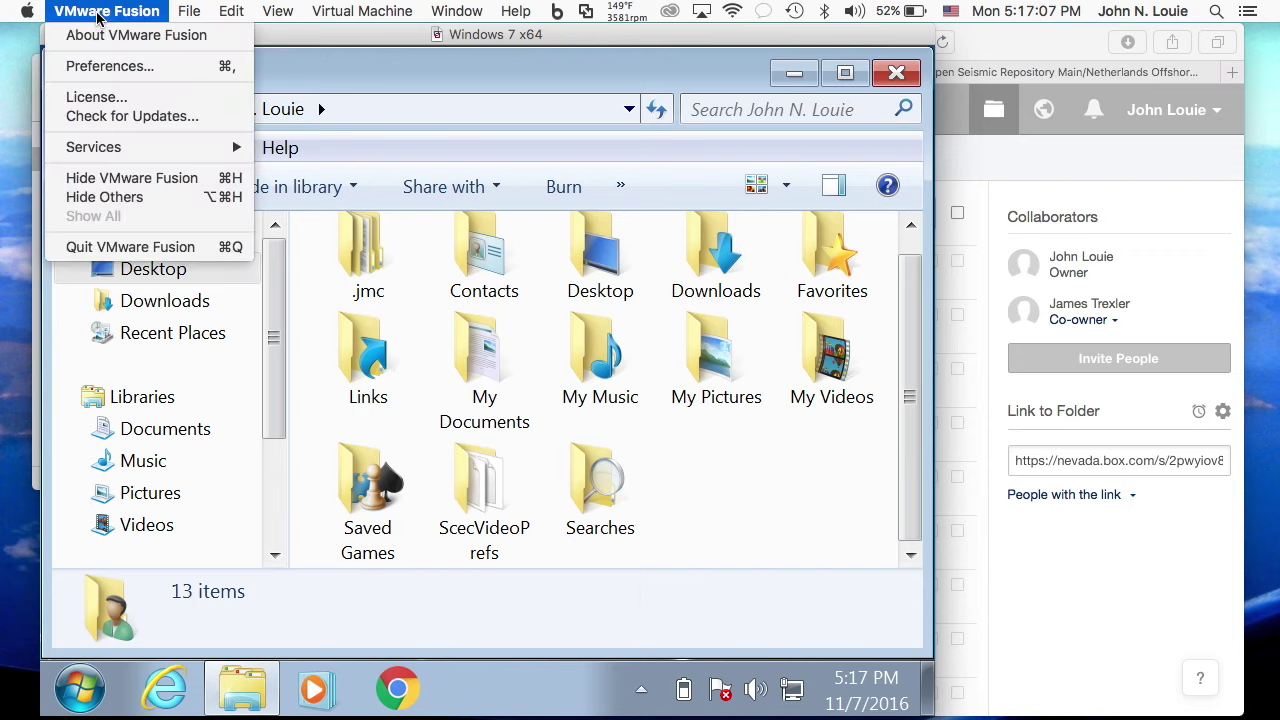
{"action": "left_click", "coordinate": [116, 248]}
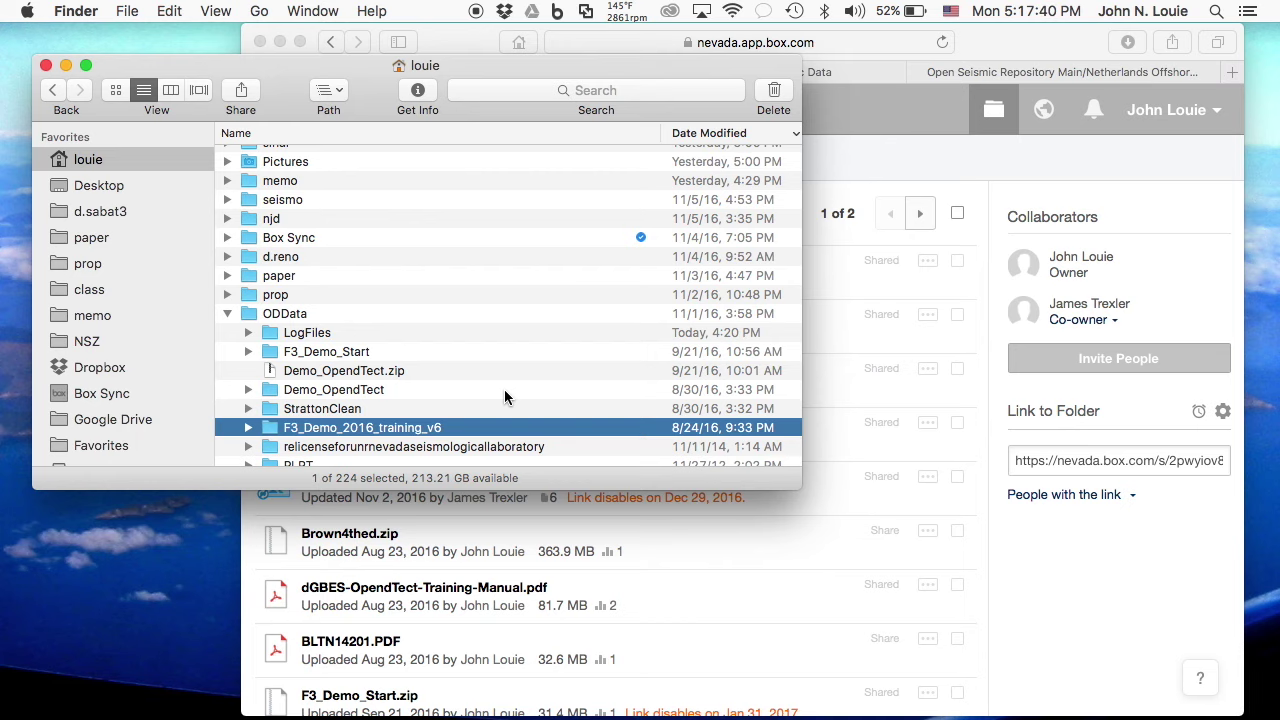
- Switch to OpendTect by restoring its minimized window
{"action": "key", "text": "ctrl+Up"}
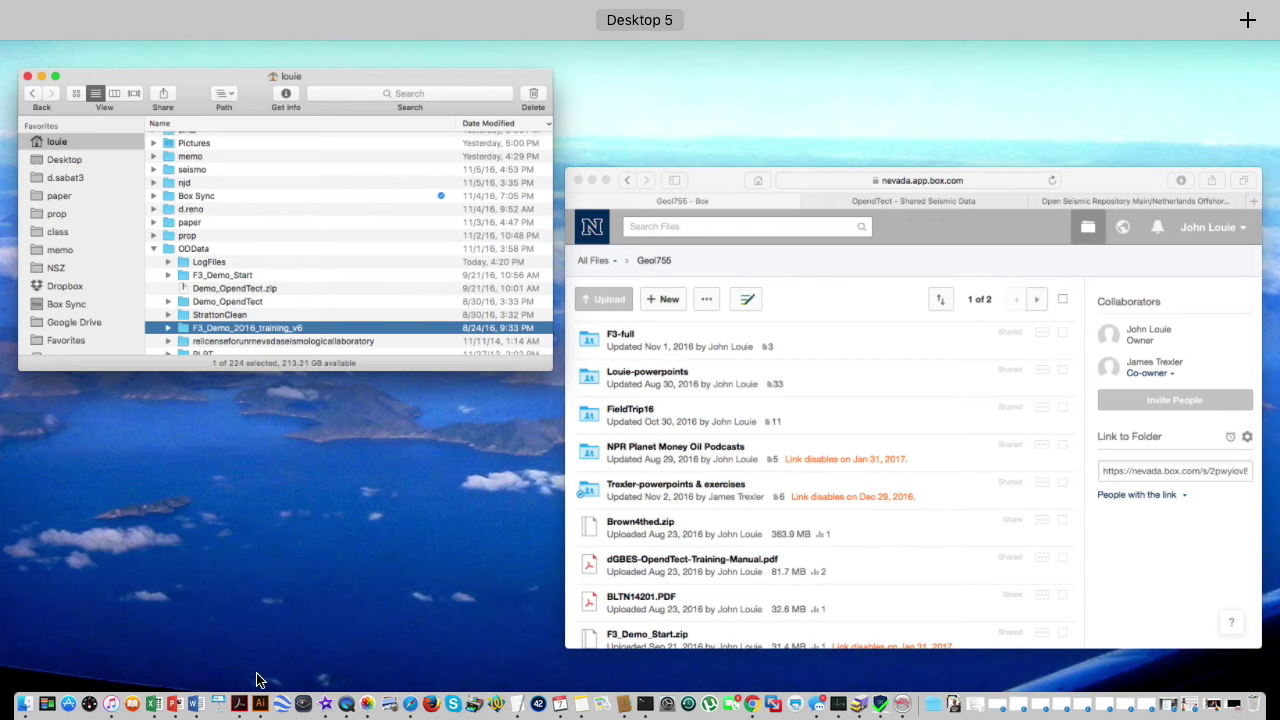
{"action": "left_click", "coordinate": [997, 611]}
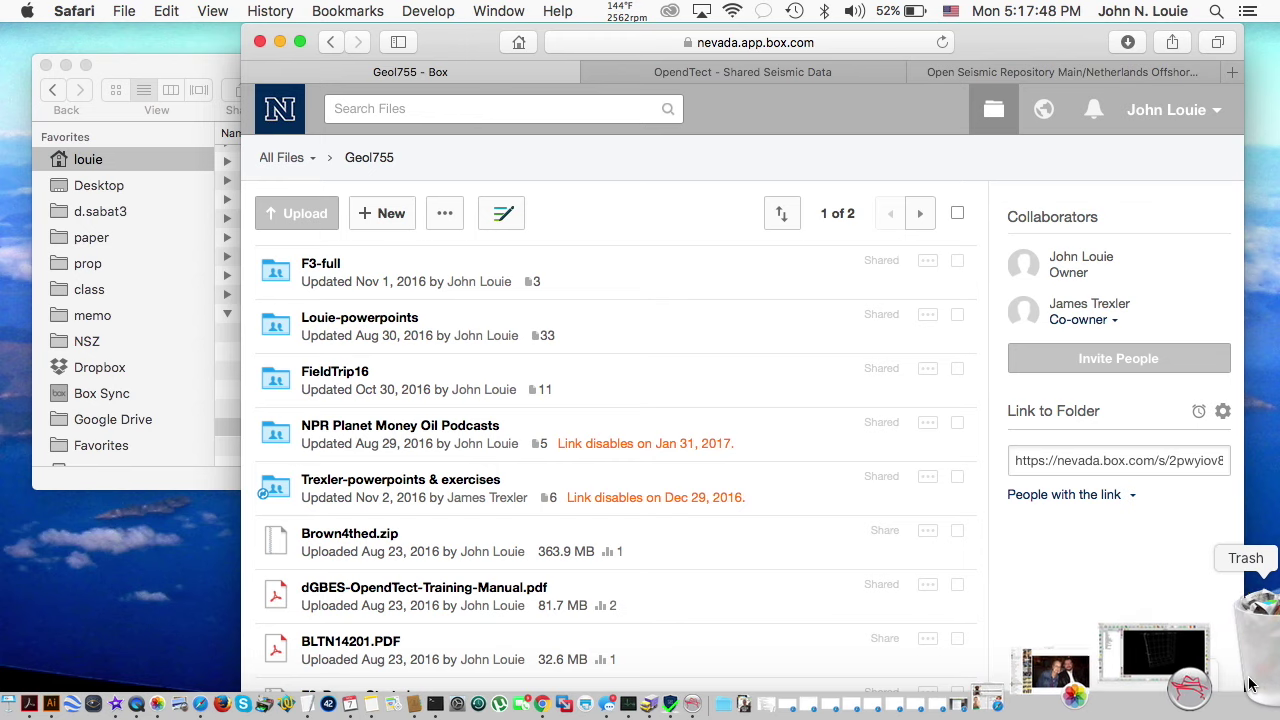
{"action": "left_click", "coordinate": [1195, 662]}
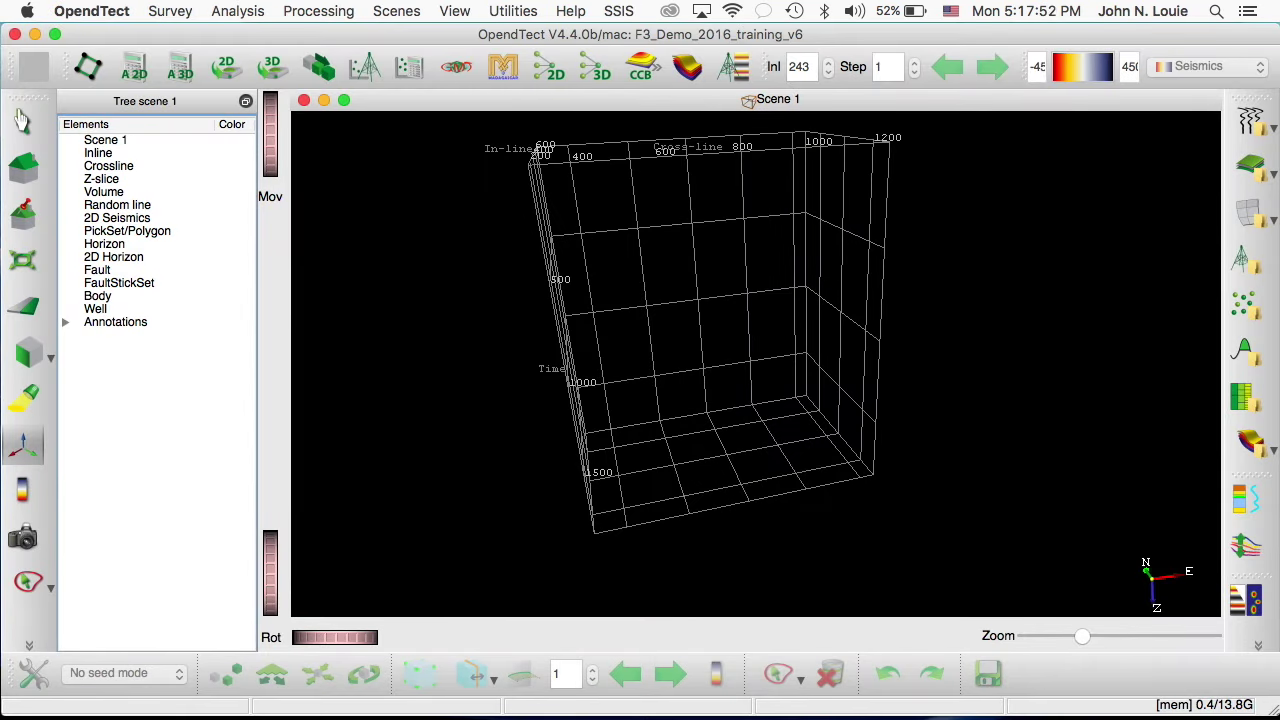
- Select Demo_OpendTect as the active survey and dismiss the licence and session messages
{"action": "left_click", "coordinate": [175, 10]}
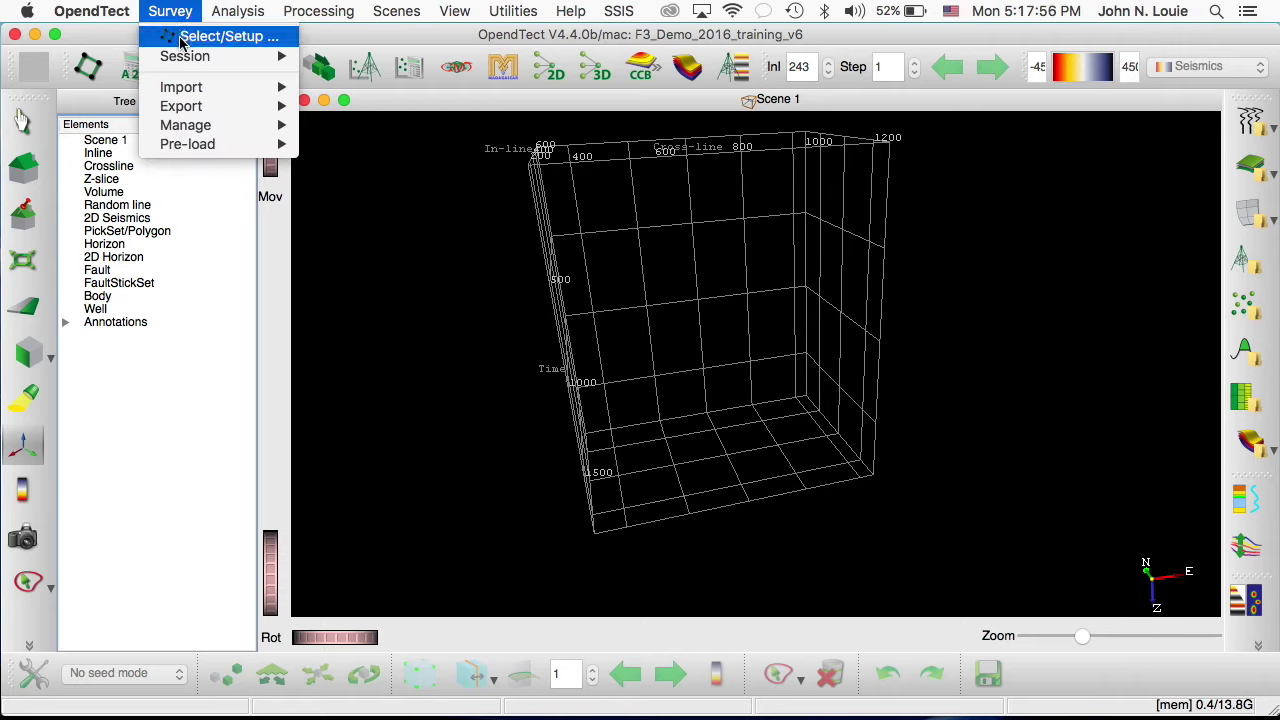
{"action": "mouse_move", "coordinate": [183, 62]}
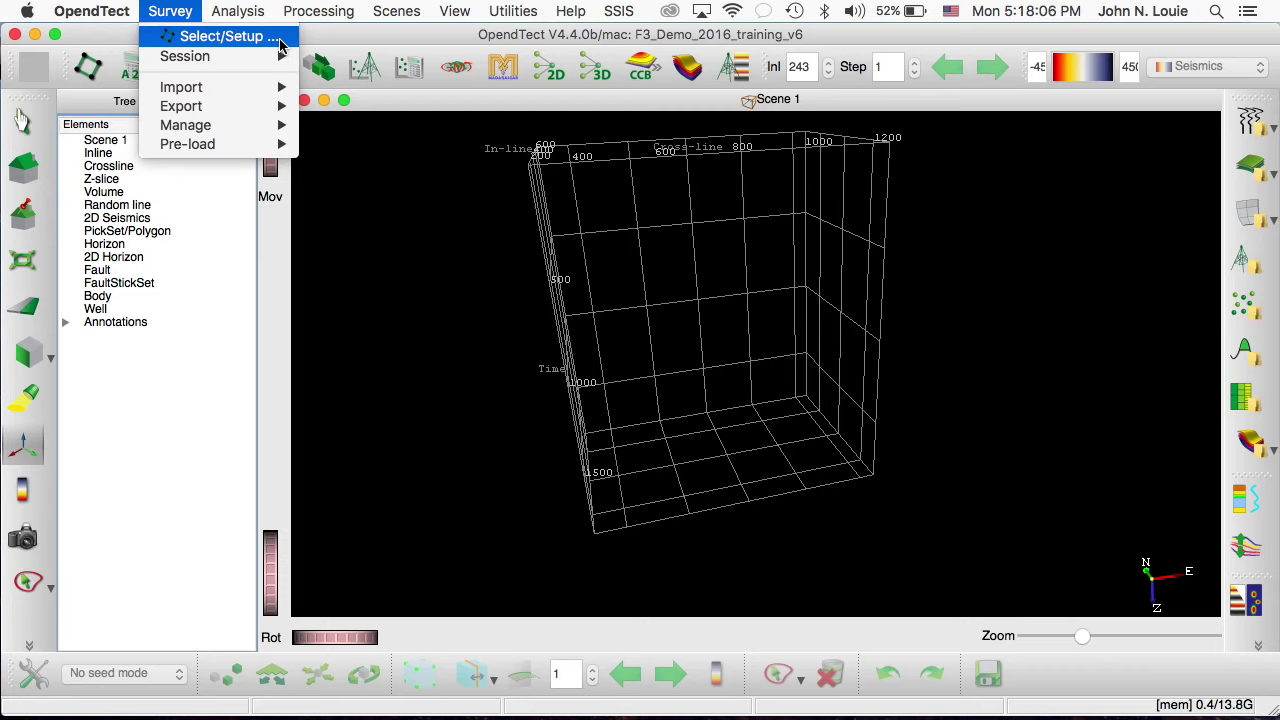
{"action": "left_click", "coordinate": [239, 38]}
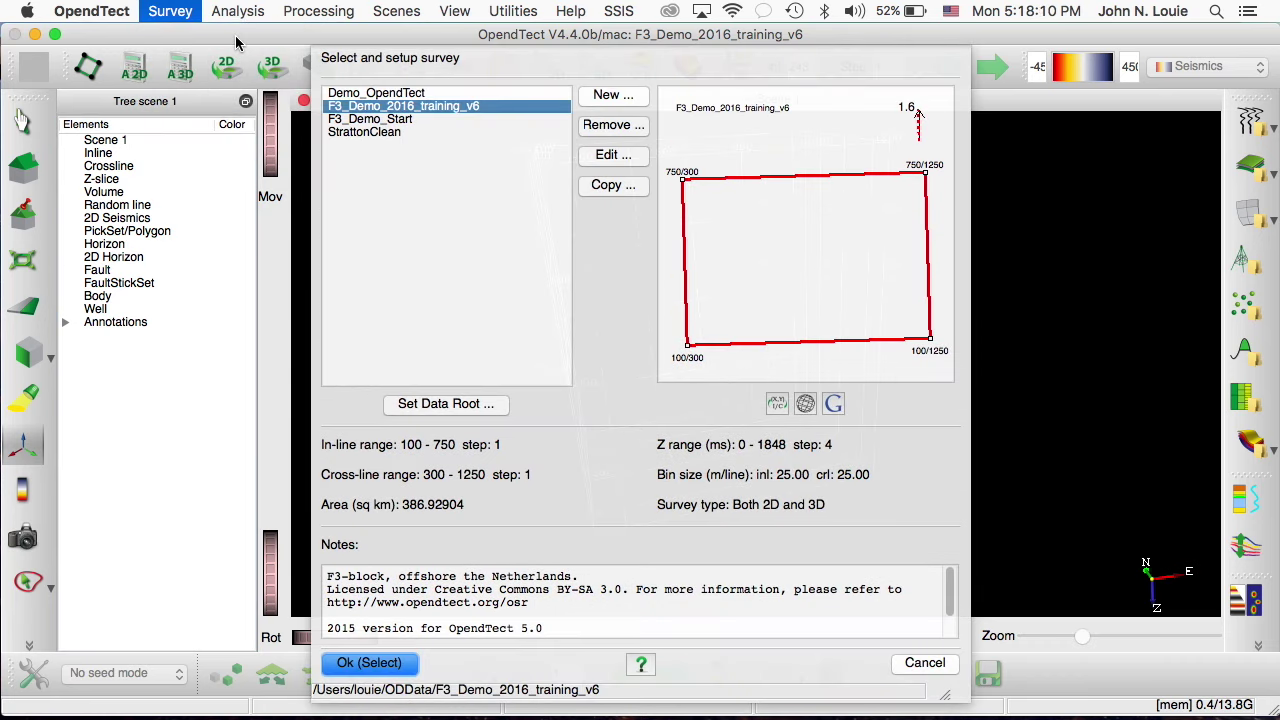
{"action": "left_click", "coordinate": [397, 93]}
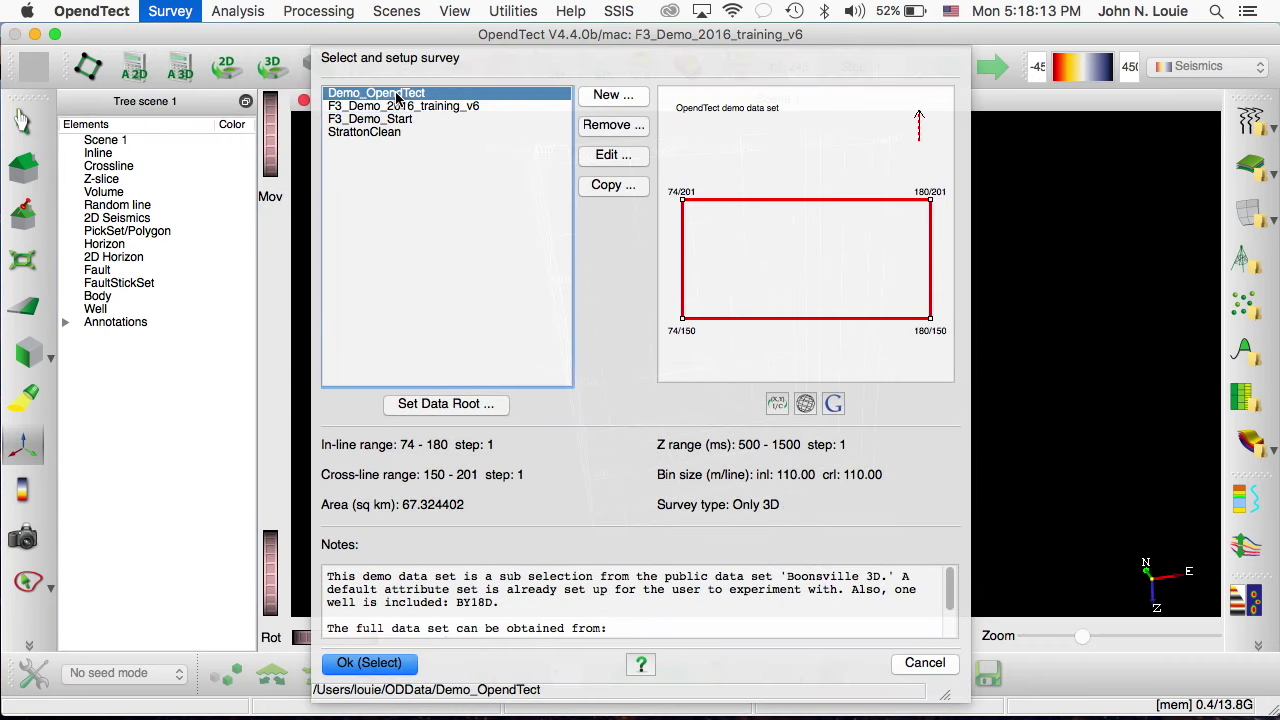
{"action": "left_click", "coordinate": [368, 665]}
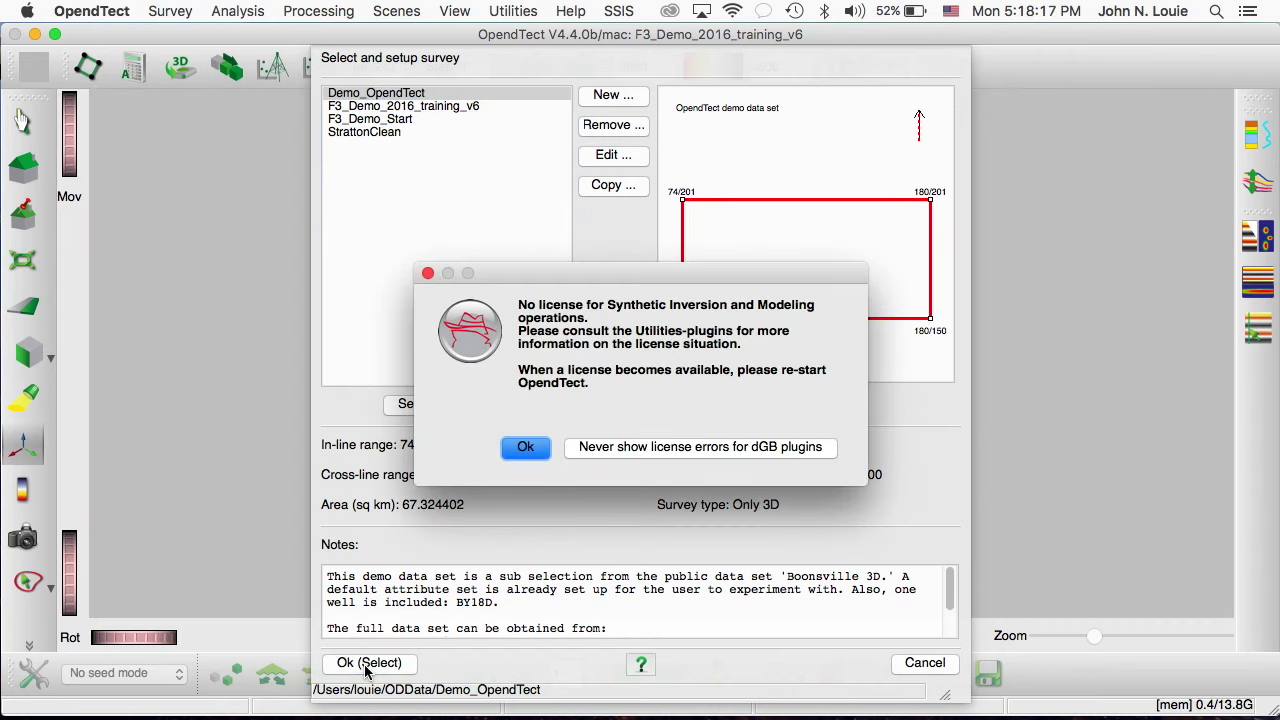
{"action": "left_click", "coordinate": [528, 447]}
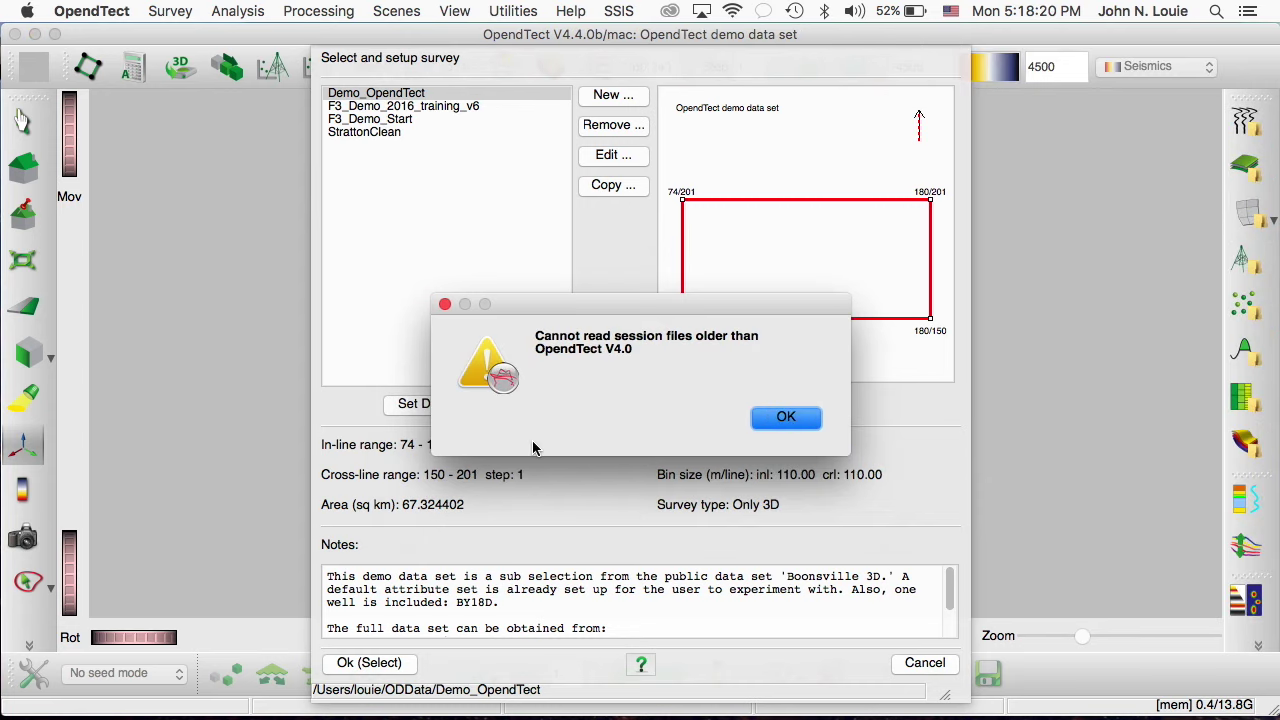
{"action": "left_click", "coordinate": [786, 416]}
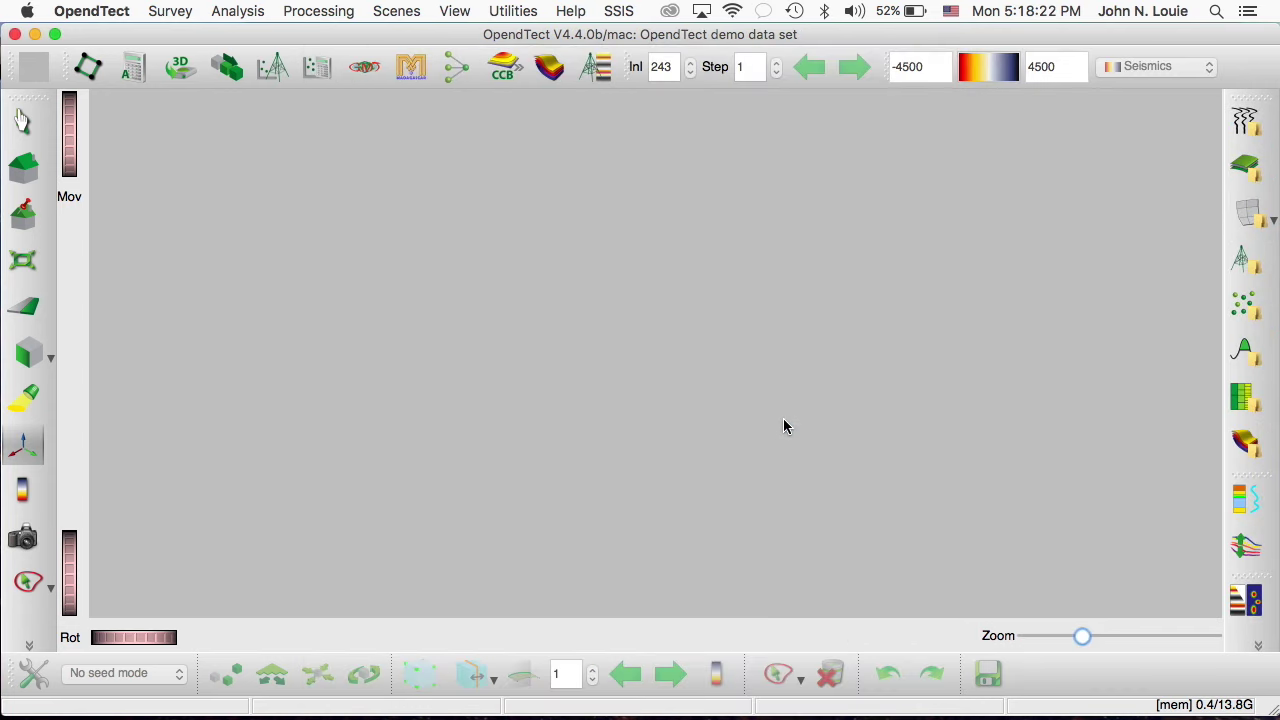
- Try to switch the active survey to F3_Demo_Start
{"action": "left_click", "coordinate": [180, 13]}
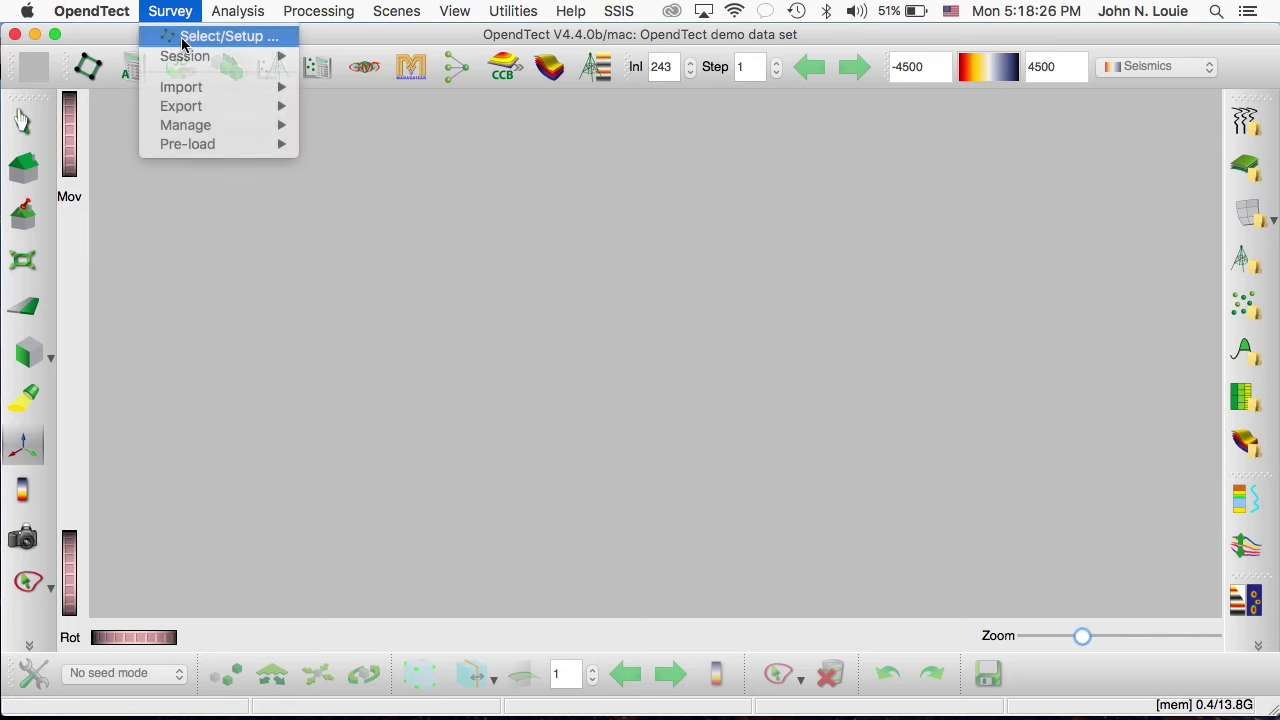
{"action": "left_click", "coordinate": [210, 36]}
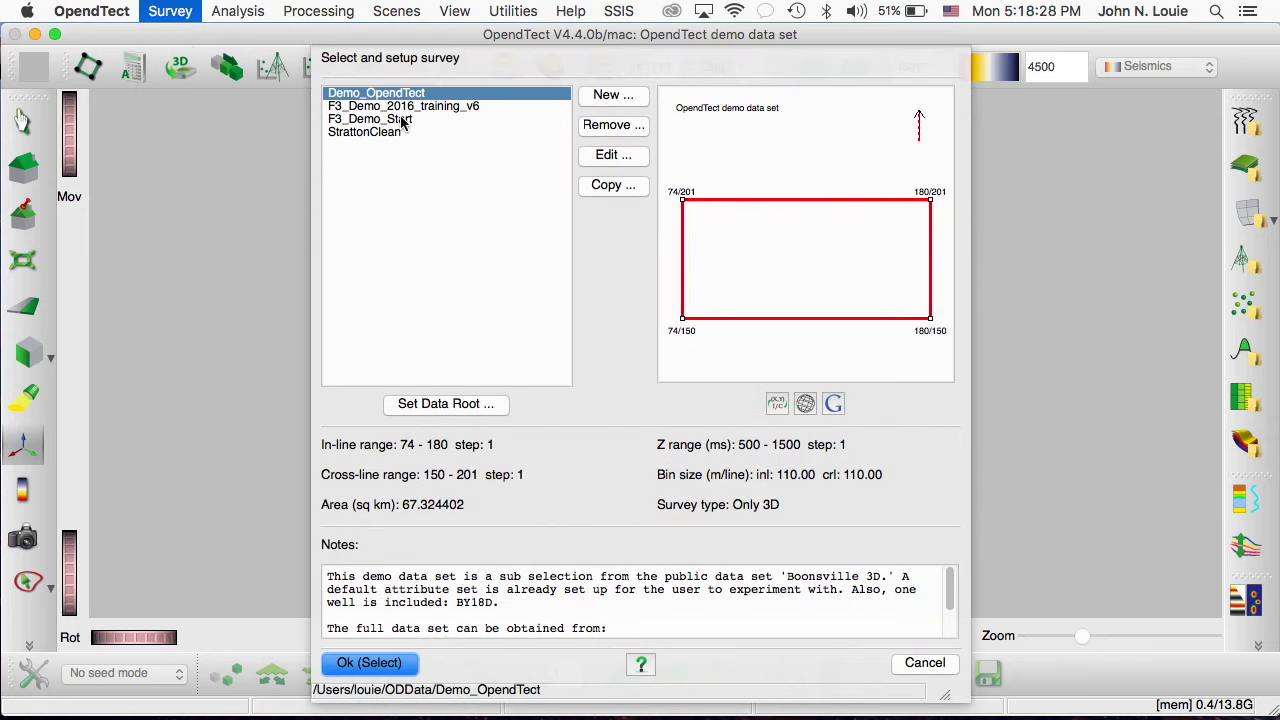
{"action": "left_click", "coordinate": [395, 121]}
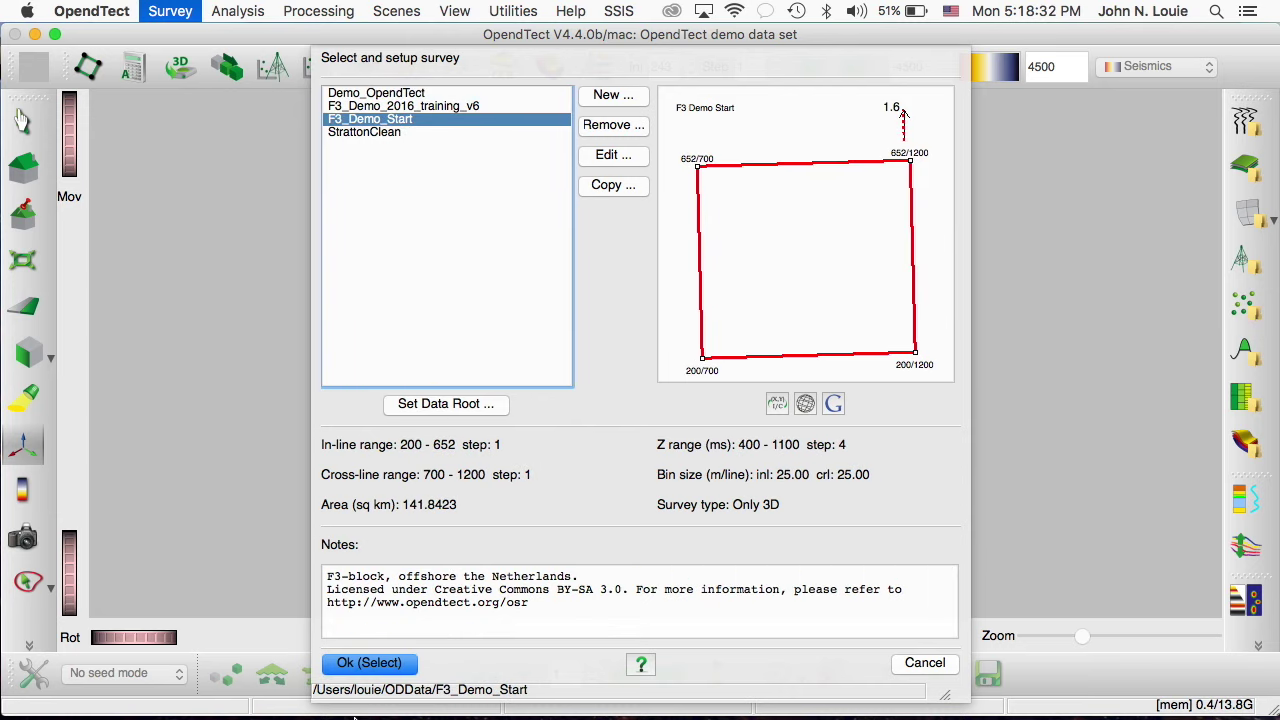
{"action": "left_click", "coordinate": [374, 666]}
{"action": "key", "text": "super+Tab"}
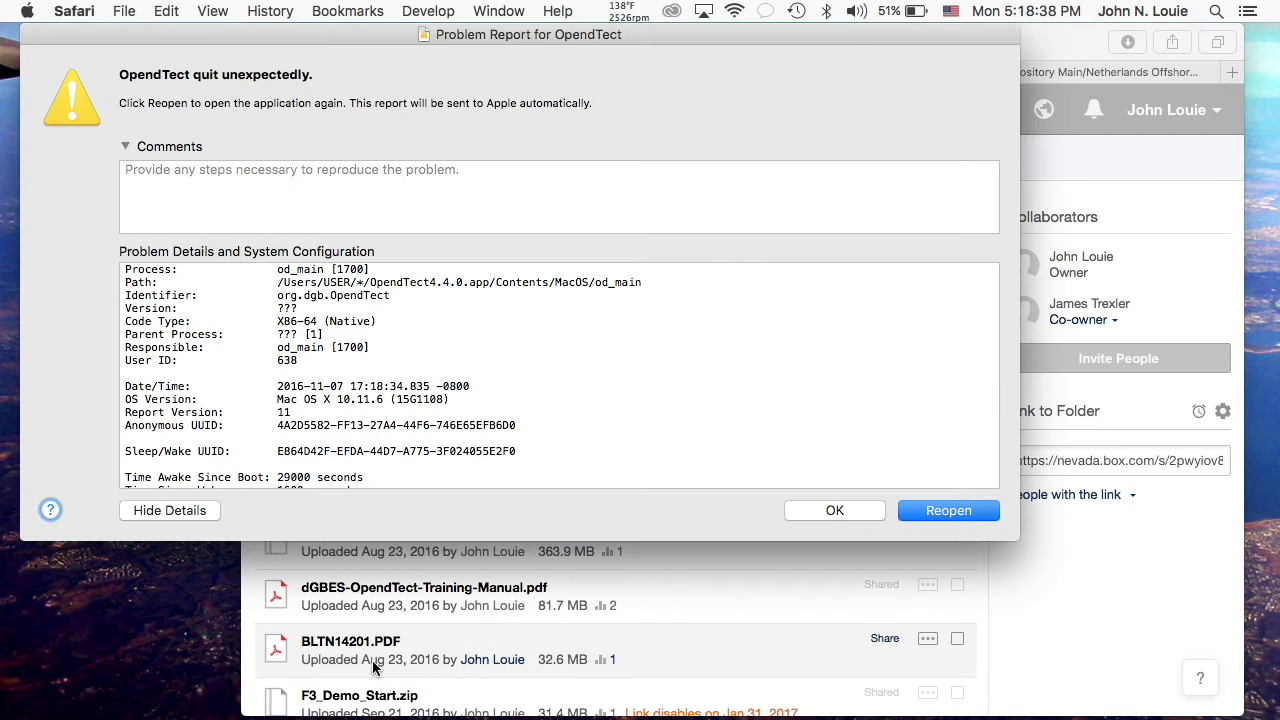
- Reopen OpendTect from the report of its unexpected quit
{"action": "left_click", "coordinate": [950, 512]}
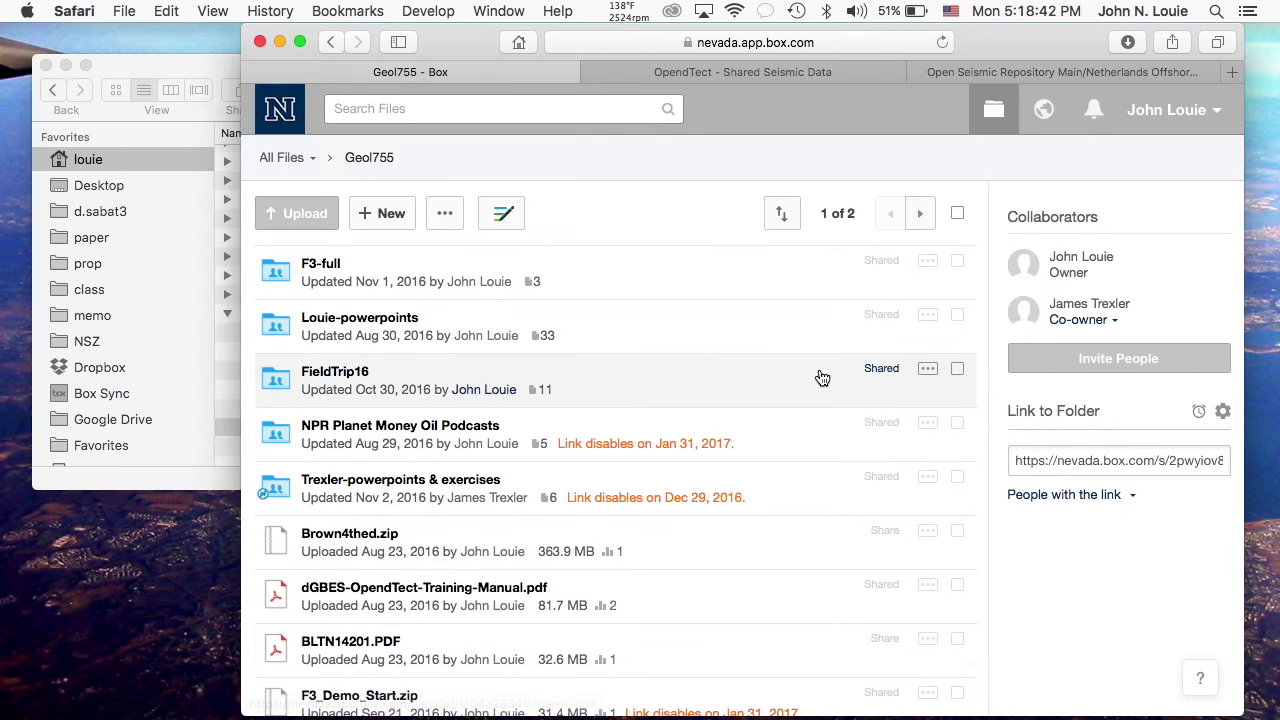
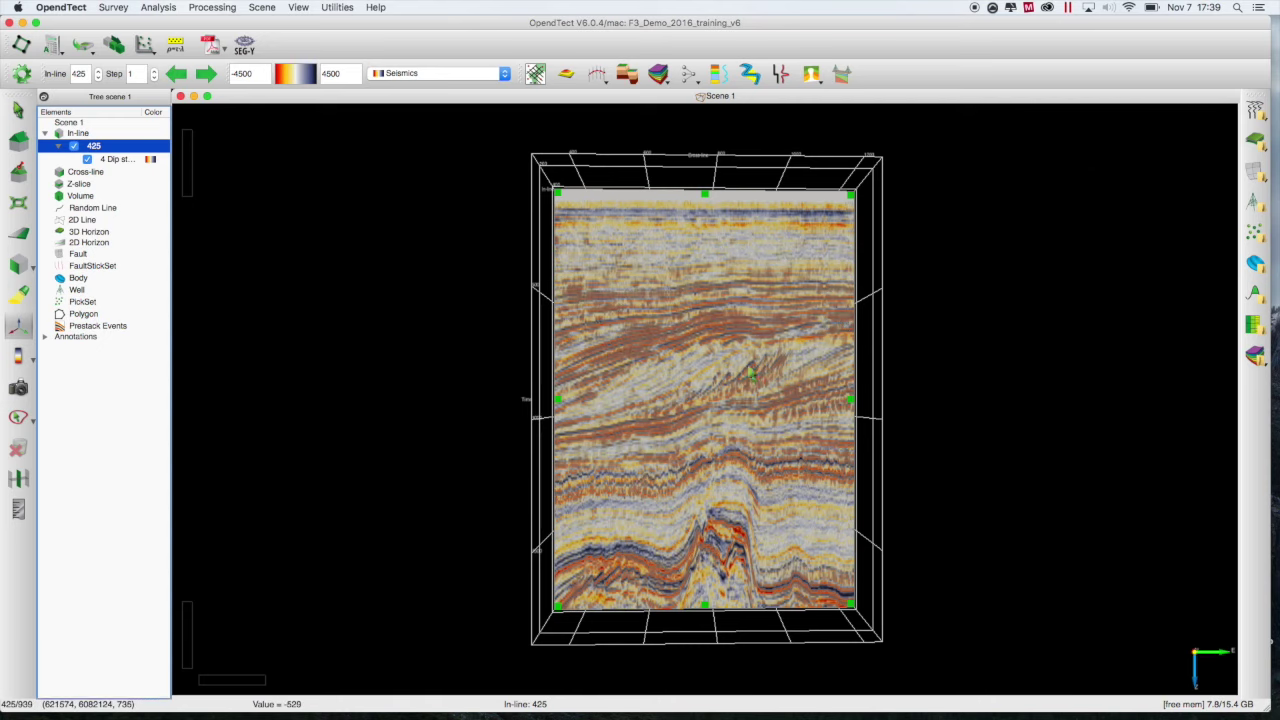
- Examine the dipping reflections on in-line 425 up close and in full
{"action": "scroll", "coordinate": [741, 379], "scroll_direction": "up", "scroll_amount": 6}
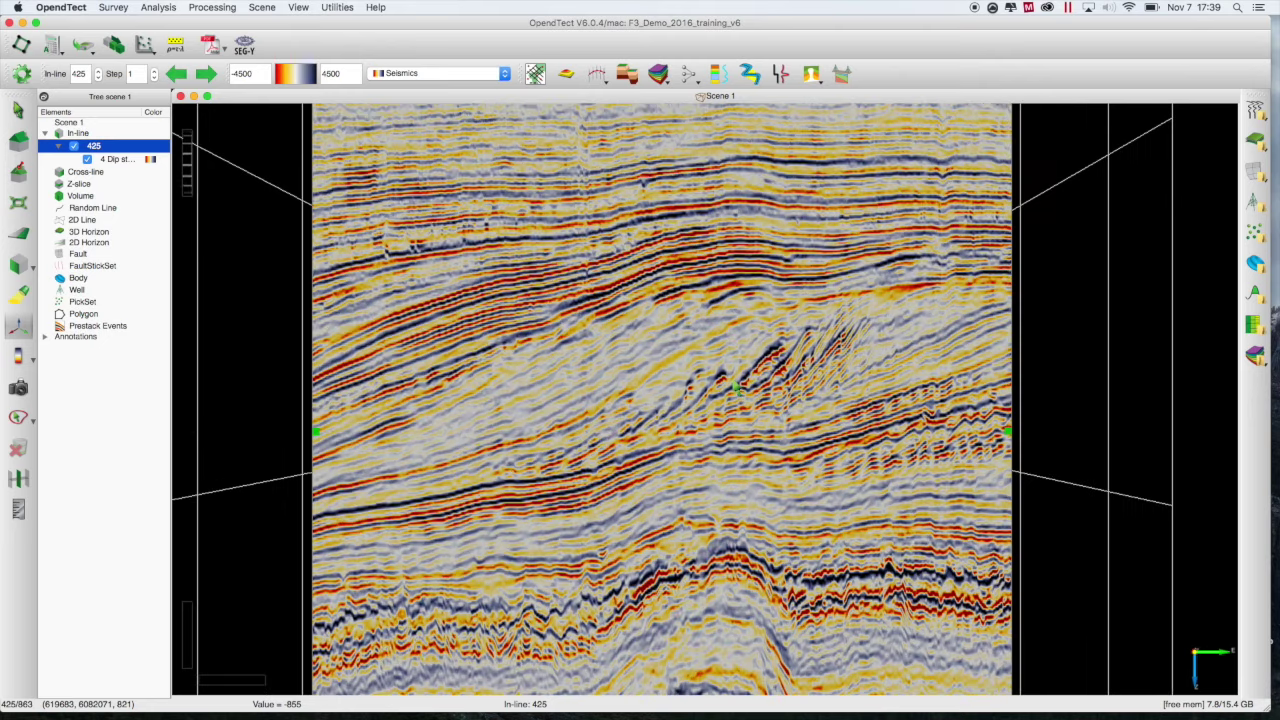
{"action": "scroll", "coordinate": [735, 385], "scroll_direction": "up", "scroll_amount": 3}
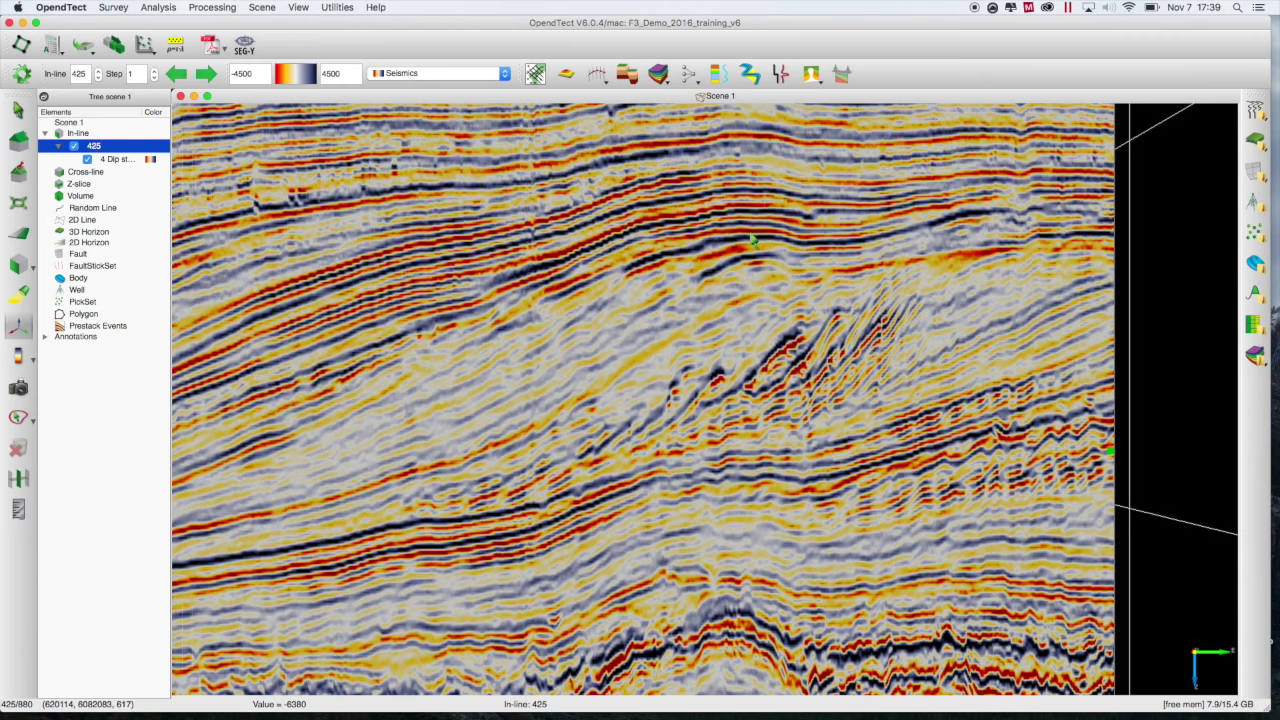
{"action": "scroll", "coordinate": [622, 231], "scroll_direction": "up", "scroll_amount": 2}
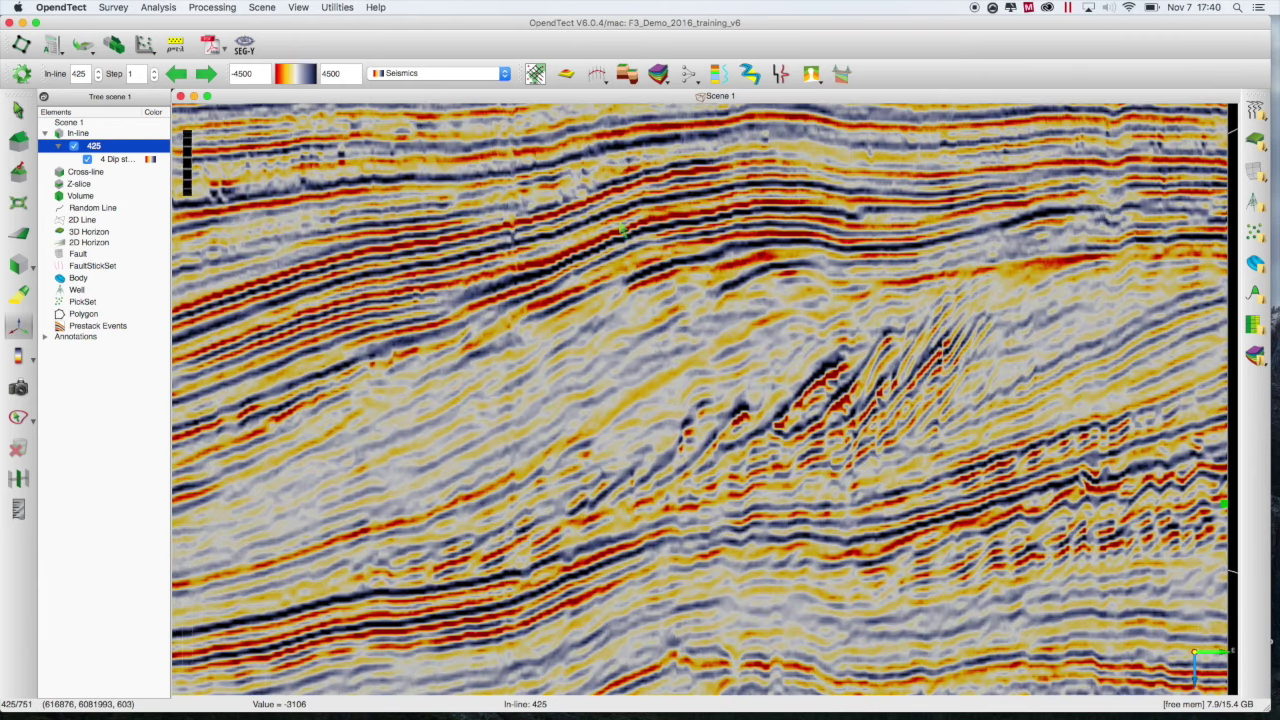
{"action": "scroll", "coordinate": [622, 231], "scroll_direction": "down", "scroll_amount": 5}
{"action": "scroll", "coordinate": [606, 291], "scroll_direction": "down", "scroll_amount": 5}
{"action": "scroll", "coordinate": [593, 369], "scroll_direction": "down", "scroll_amount": 4}
{"action": "scroll", "coordinate": [590, 369], "scroll_direction": "up", "scroll_amount": 2}
{"action": "scroll", "coordinate": [591, 368], "scroll_direction": "down", "scroll_amount": 3}
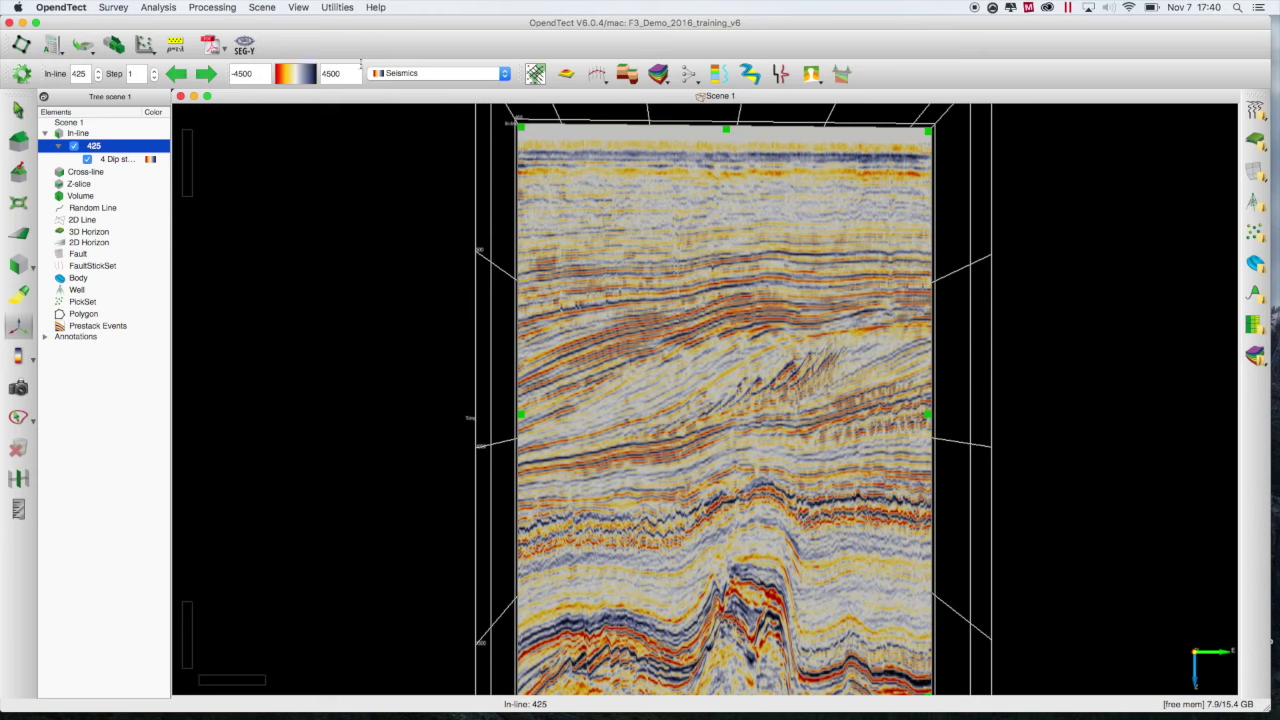
- Set the scene's Z scaling to an apparent velocity of about 14,093 m/s, with the value saved as default
{"action": "left_click", "coordinate": [299, 7]}
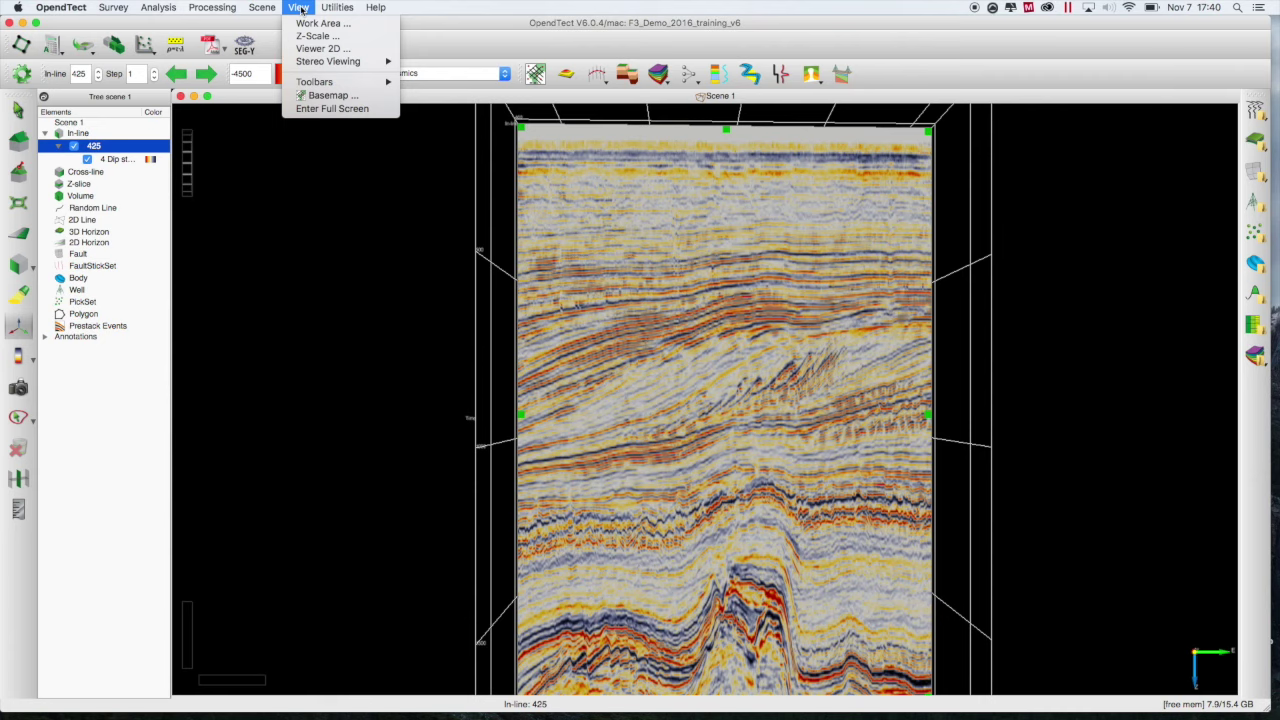
{"action": "left_click", "coordinate": [358, 36]}
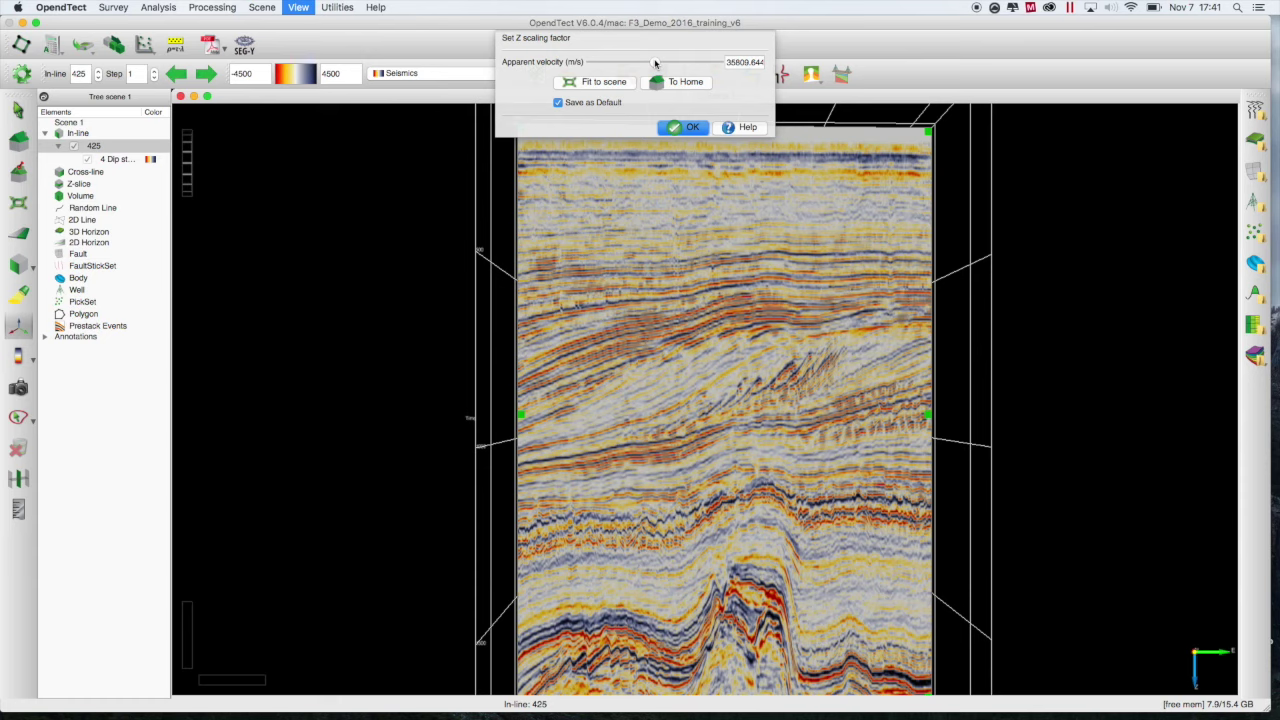
{"action": "left_click_drag", "start_coordinate": [655, 64], "coordinate": [609, 67]}
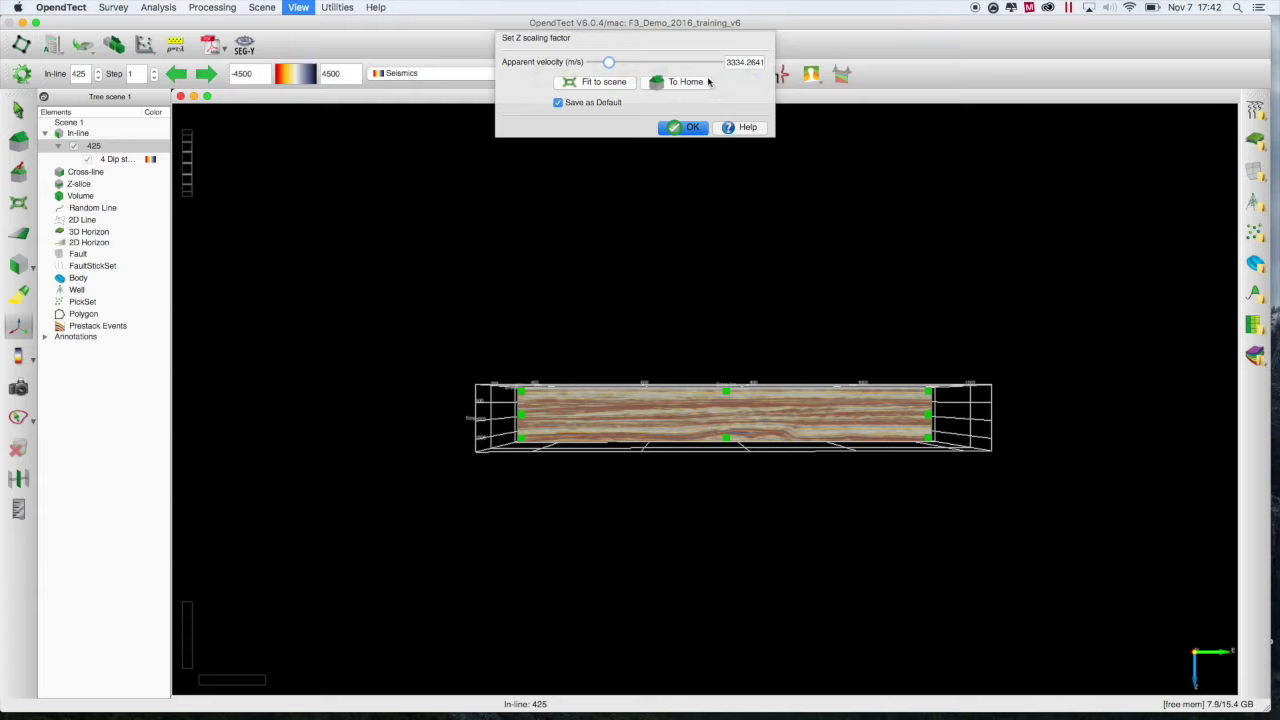
{"action": "left_click", "coordinate": [603, 63]}
{"action": "left_click_drag", "start_coordinate": [605, 66], "coordinate": [604, 66]}
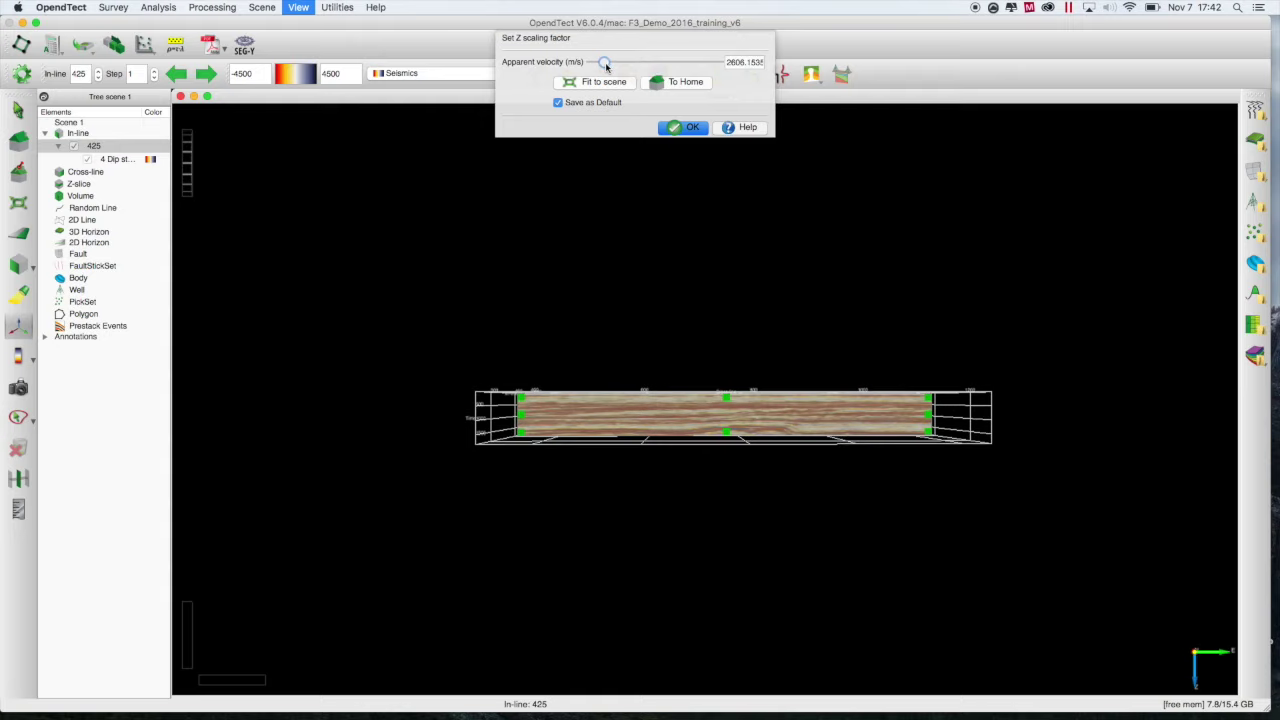
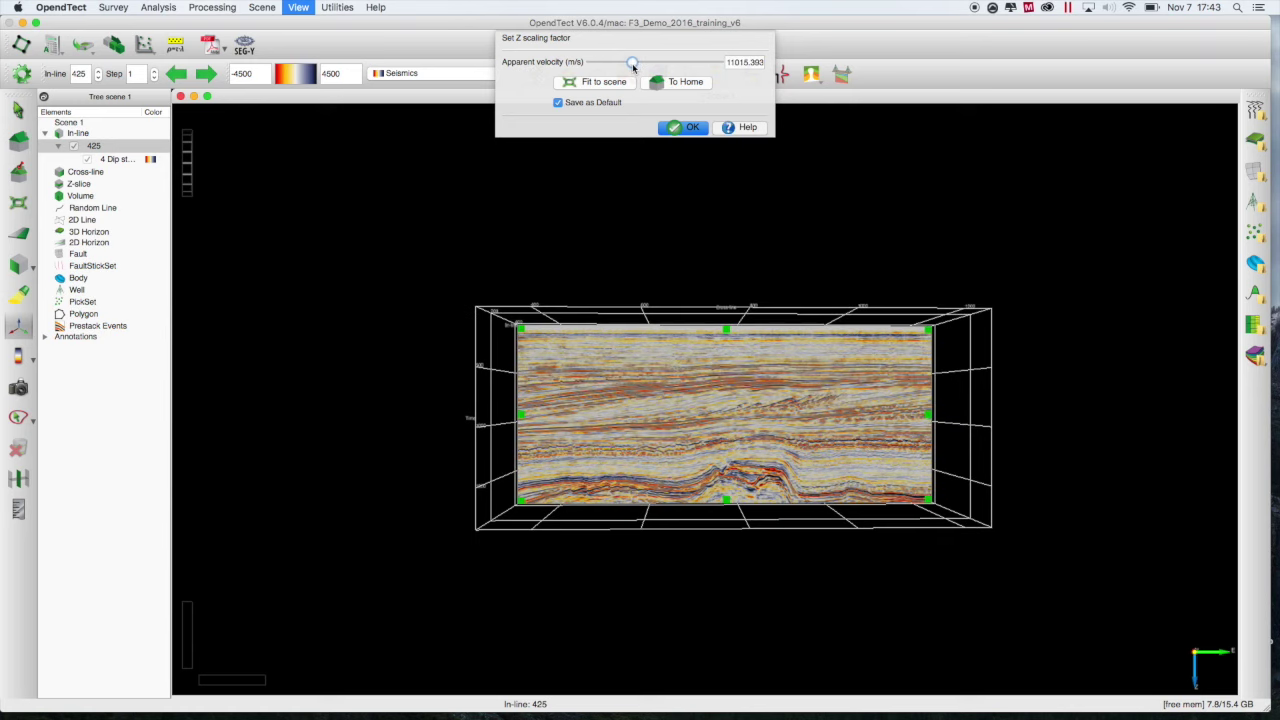
{"action": "left_click_drag", "start_coordinate": [633, 67], "coordinate": [638, 66]}
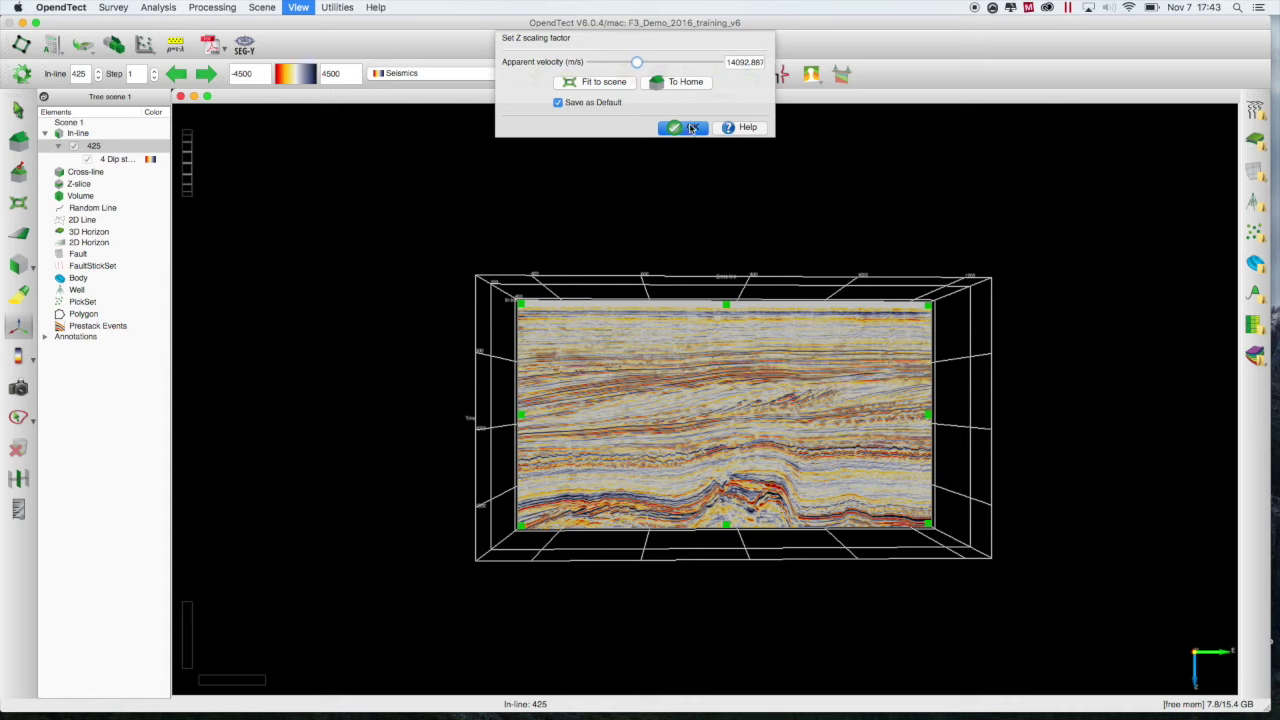
{"action": "left_click", "coordinate": [690, 127]}
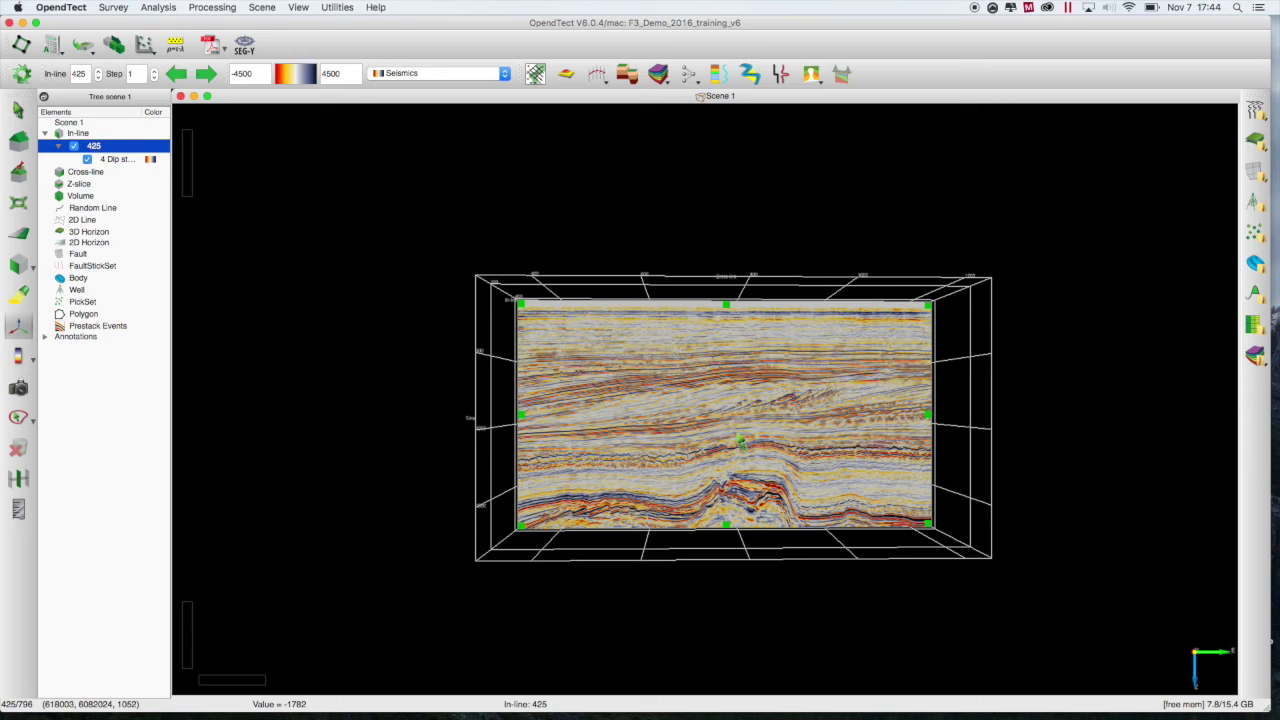
- Switch the scene to view mode and rotate it to show in-line 425 obliquely from above
{"action": "scroll", "coordinate": [740, 441], "scroll_direction": "up", "scroll_amount": 5}
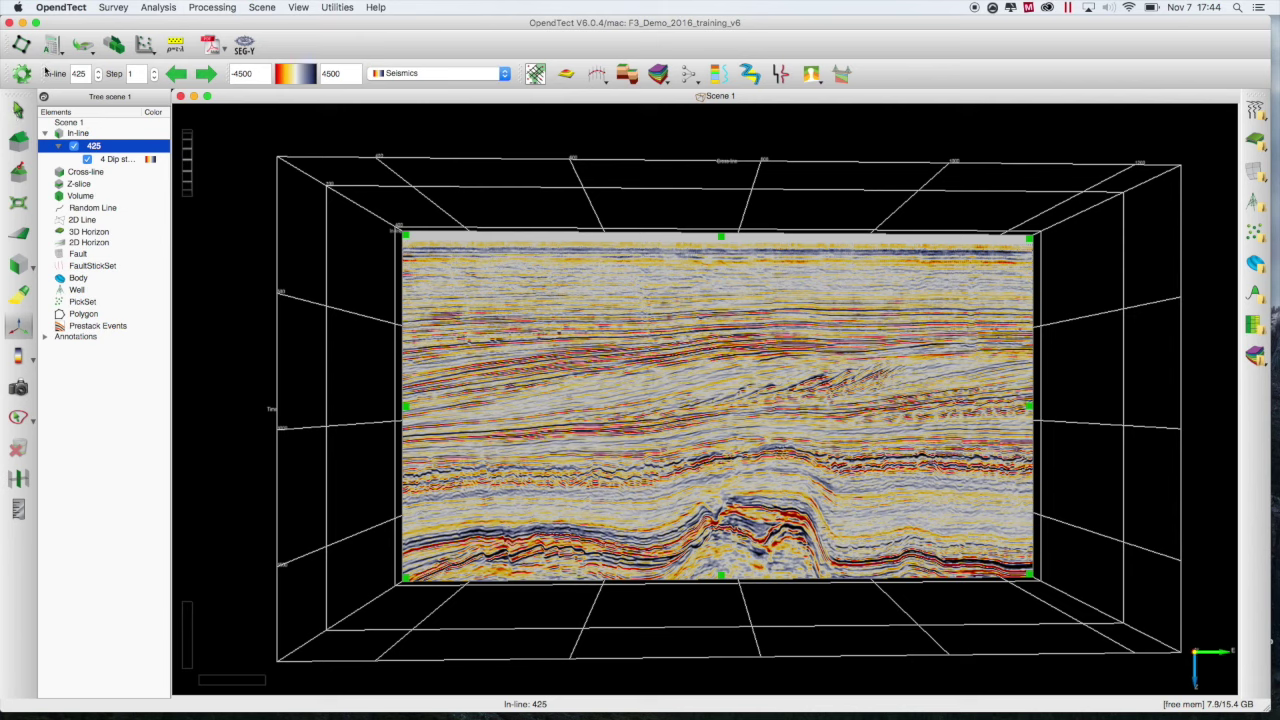
{"action": "left_click", "coordinate": [18, 110]}
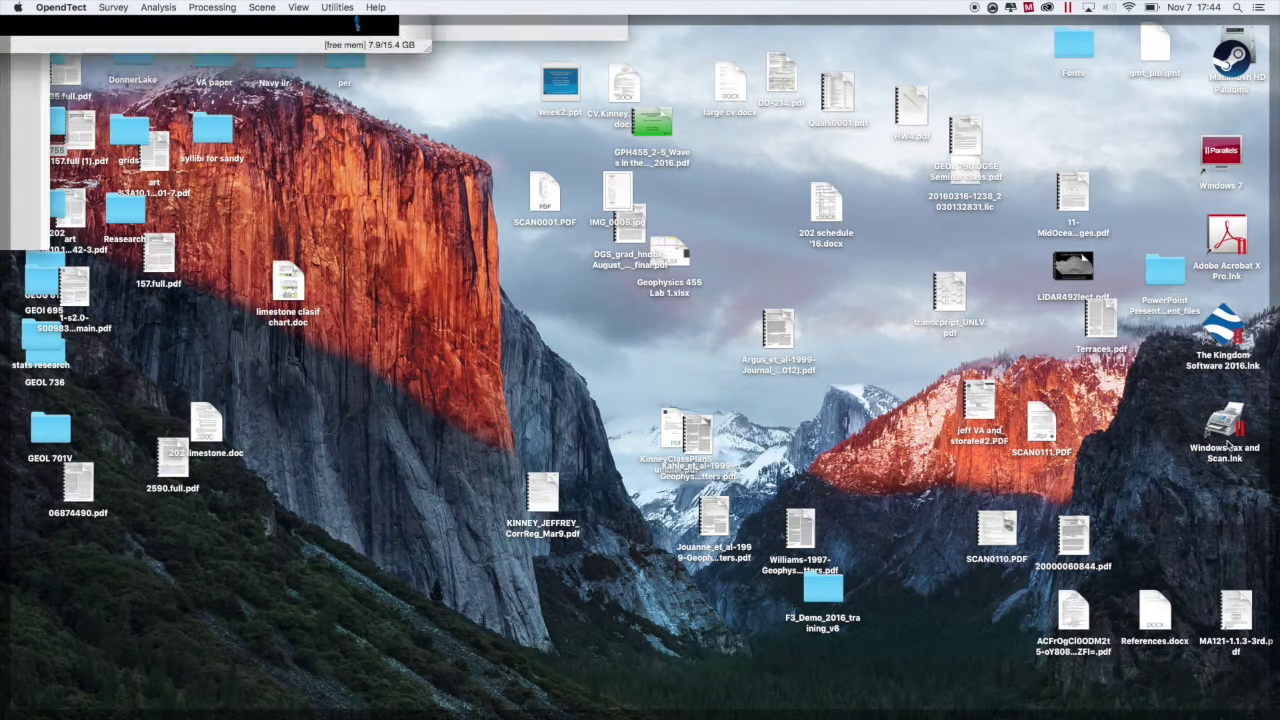
{"action": "key", "text": "F11"}
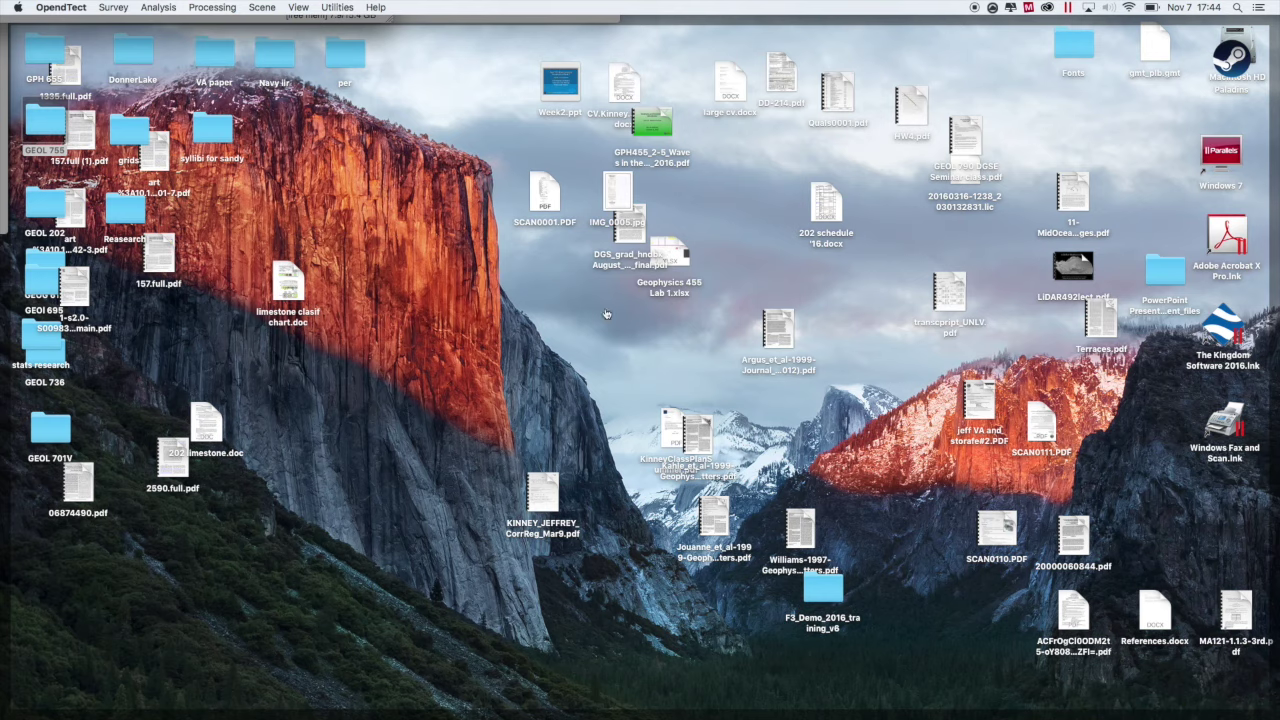
{"action": "key", "text": "F11"}
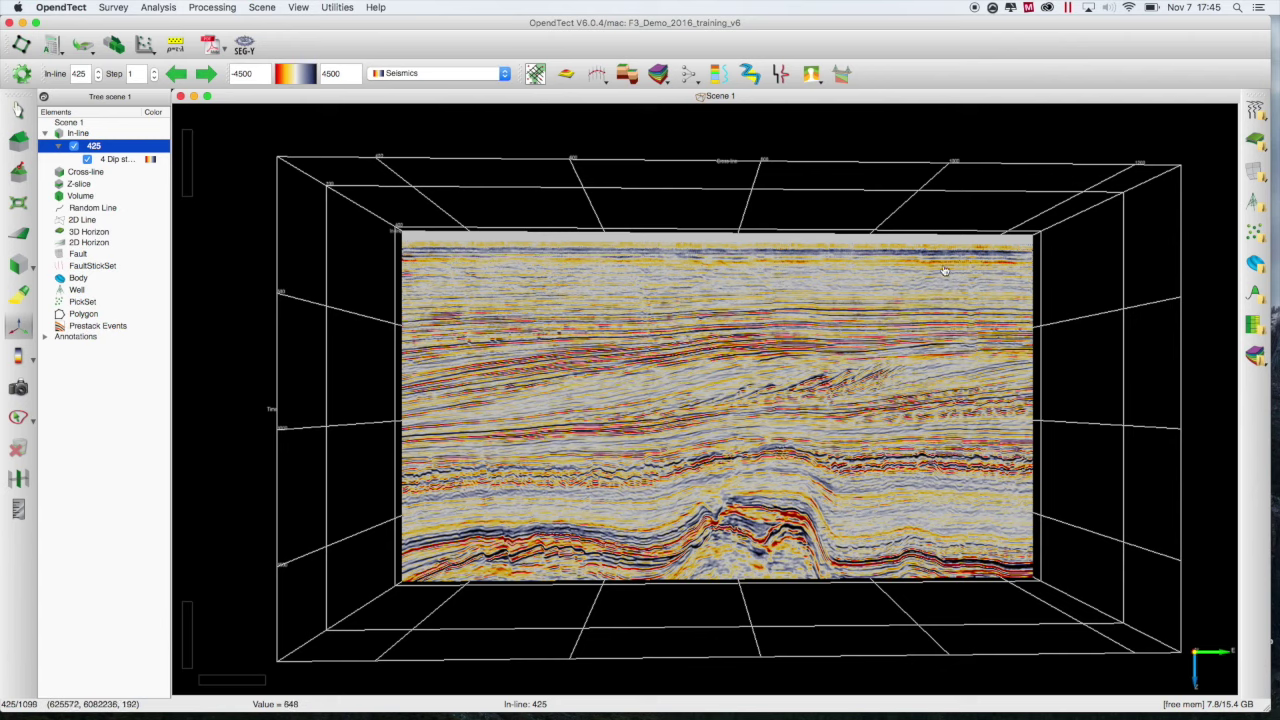
{"action": "left_click_drag", "start_coordinate": [1005, 220], "coordinate": [758, 345]}
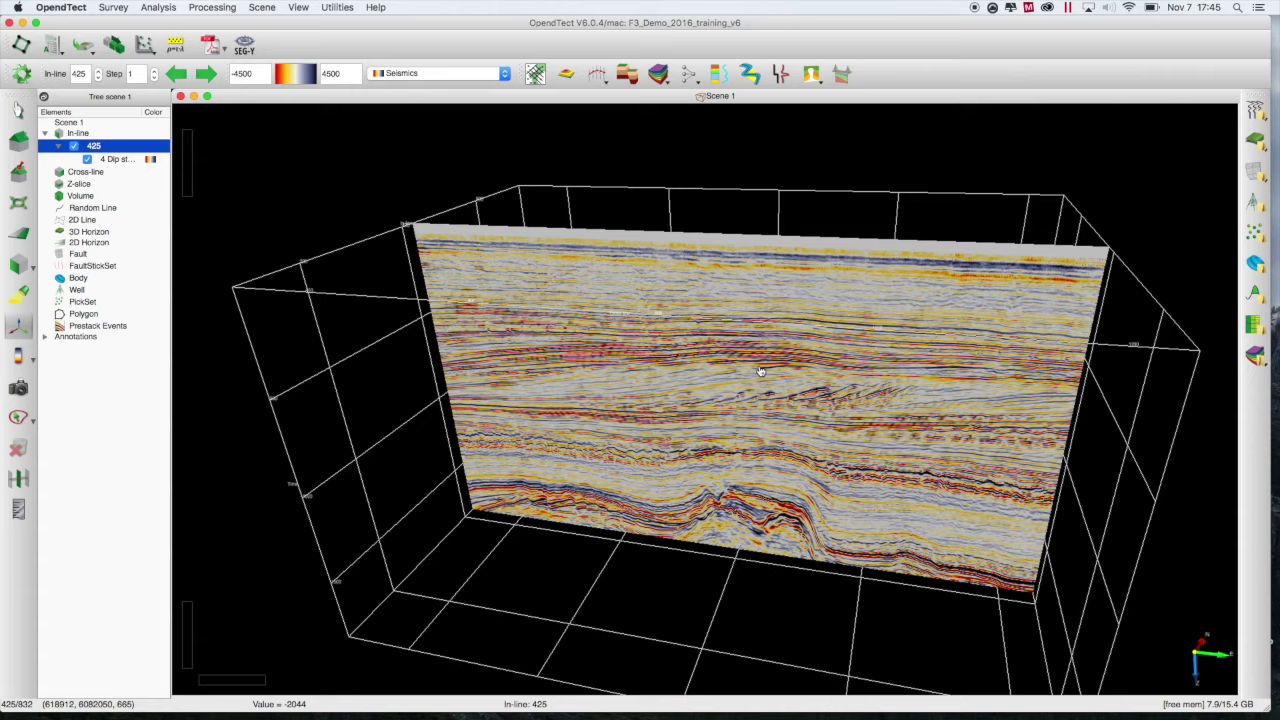
{"action": "left_click_drag", "start_coordinate": [760, 371], "coordinate": [618, 389]}
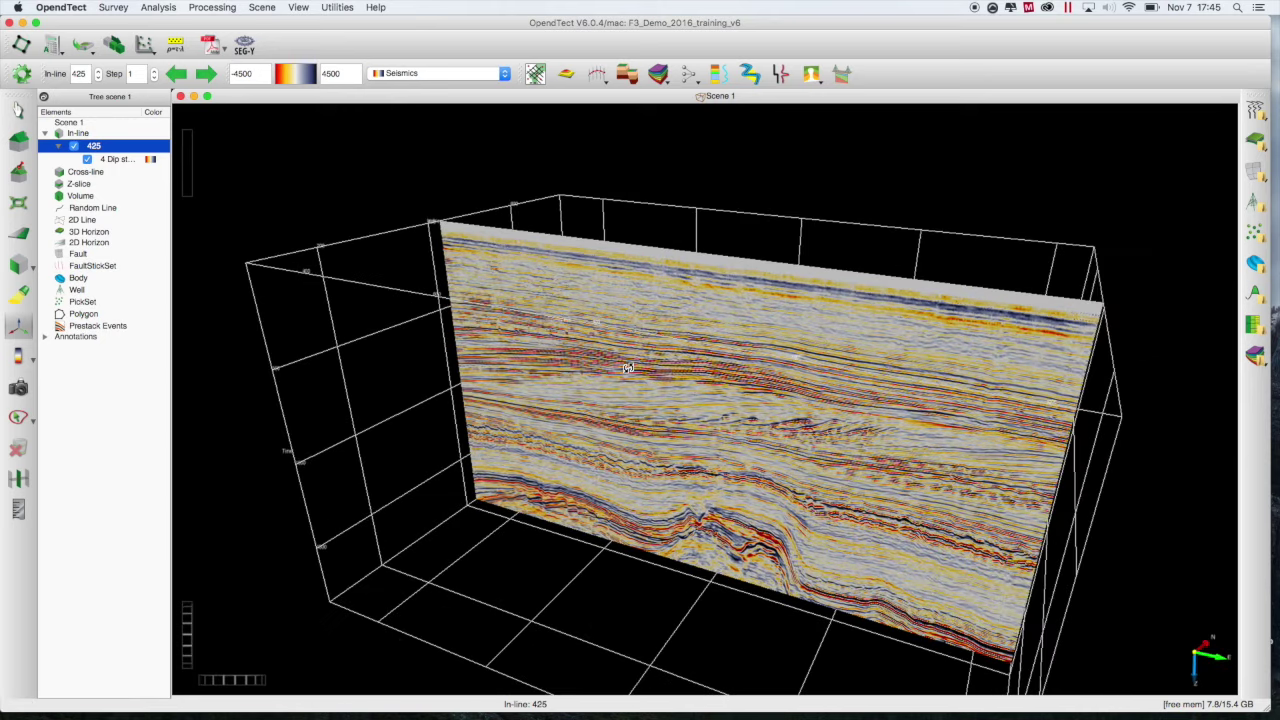
- Inspect the reflections along in-line 425 at close range and return to an oblique overview of the whole survey box
{"action": "scroll", "coordinate": [618, 389], "scroll_direction": "up", "scroll_amount": 10}
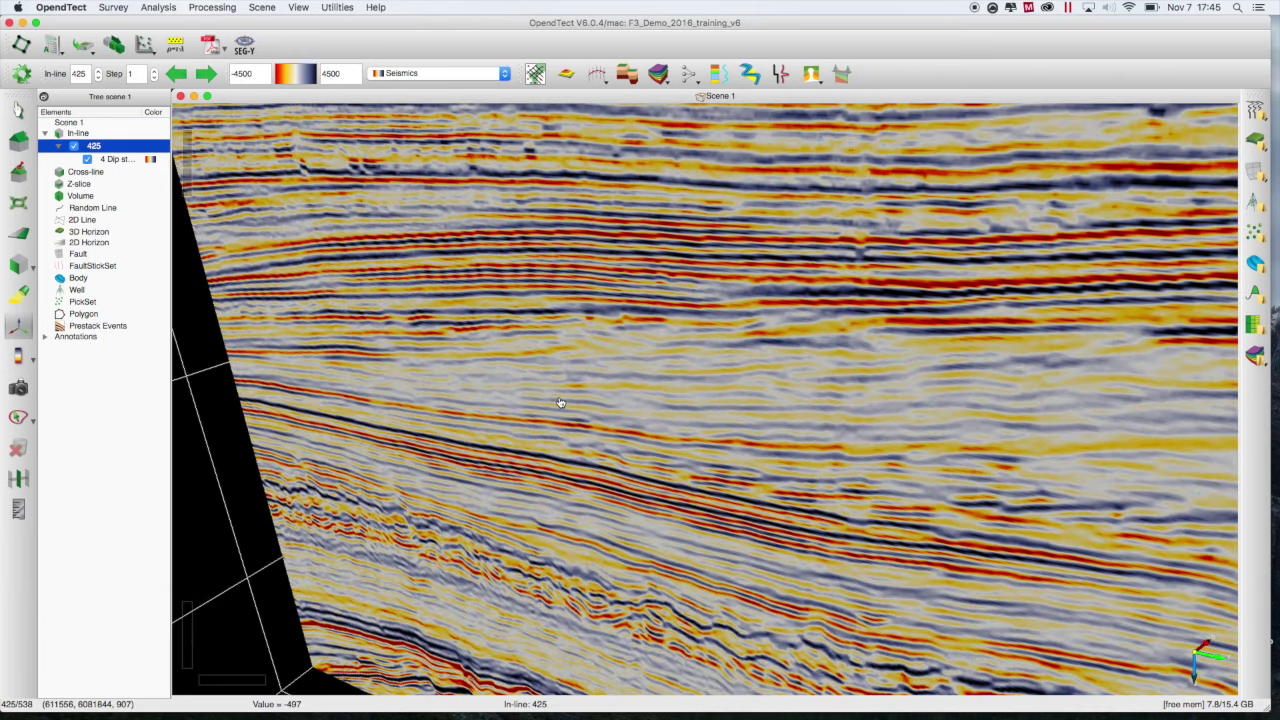
{"action": "scroll", "coordinate": [560, 403], "scroll_direction": "up", "scroll_amount": 2}
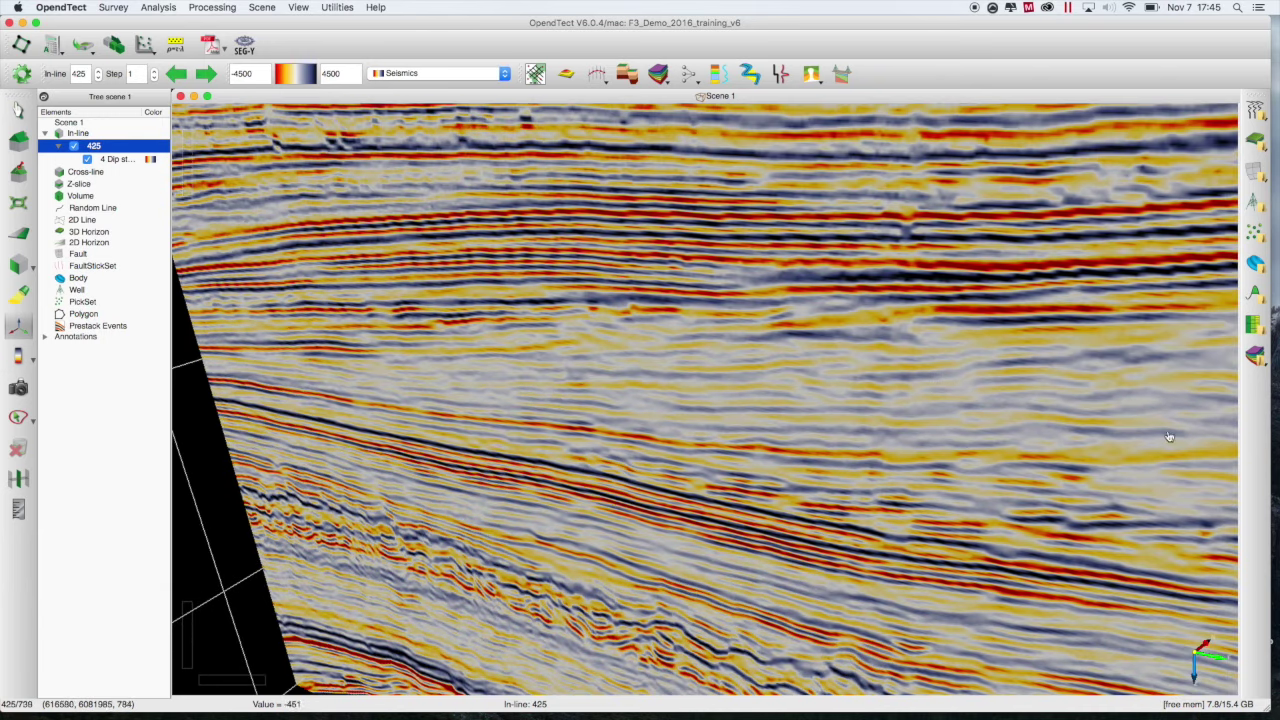
{"action": "left_click_drag", "start_coordinate": [1034, 429], "coordinate": [1215, 398]}
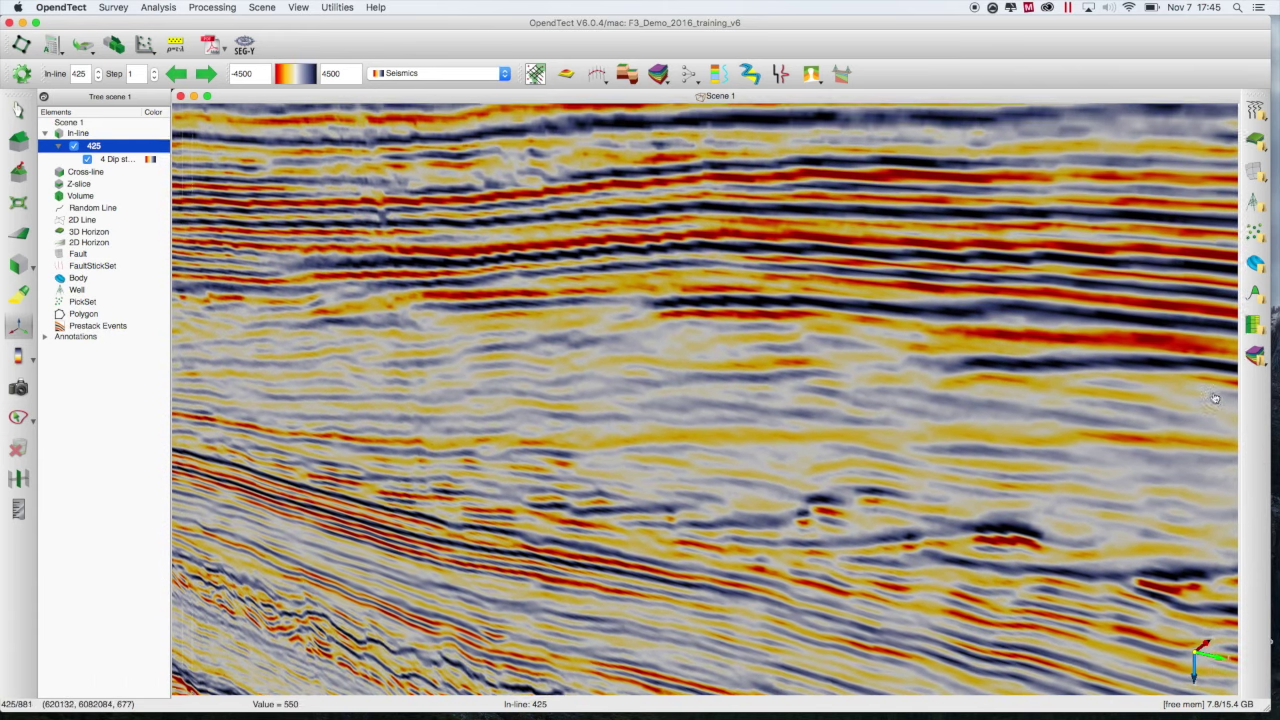
{"action": "left_click_drag", "start_coordinate": [851, 477], "coordinate": [829, 381]}
{"action": "scroll", "coordinate": [829, 381], "scroll_direction": "down", "scroll_amount": 5}
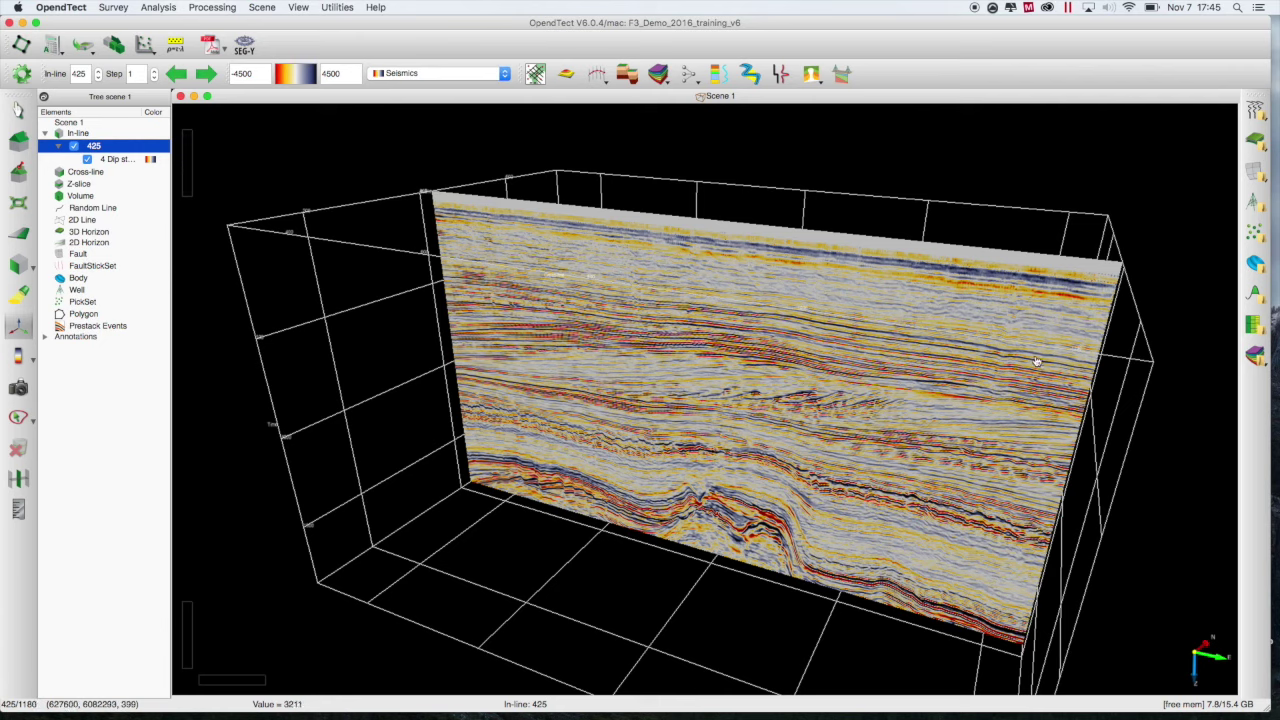
{"action": "left_click_drag", "start_coordinate": [1060, 377], "coordinate": [900, 416]}
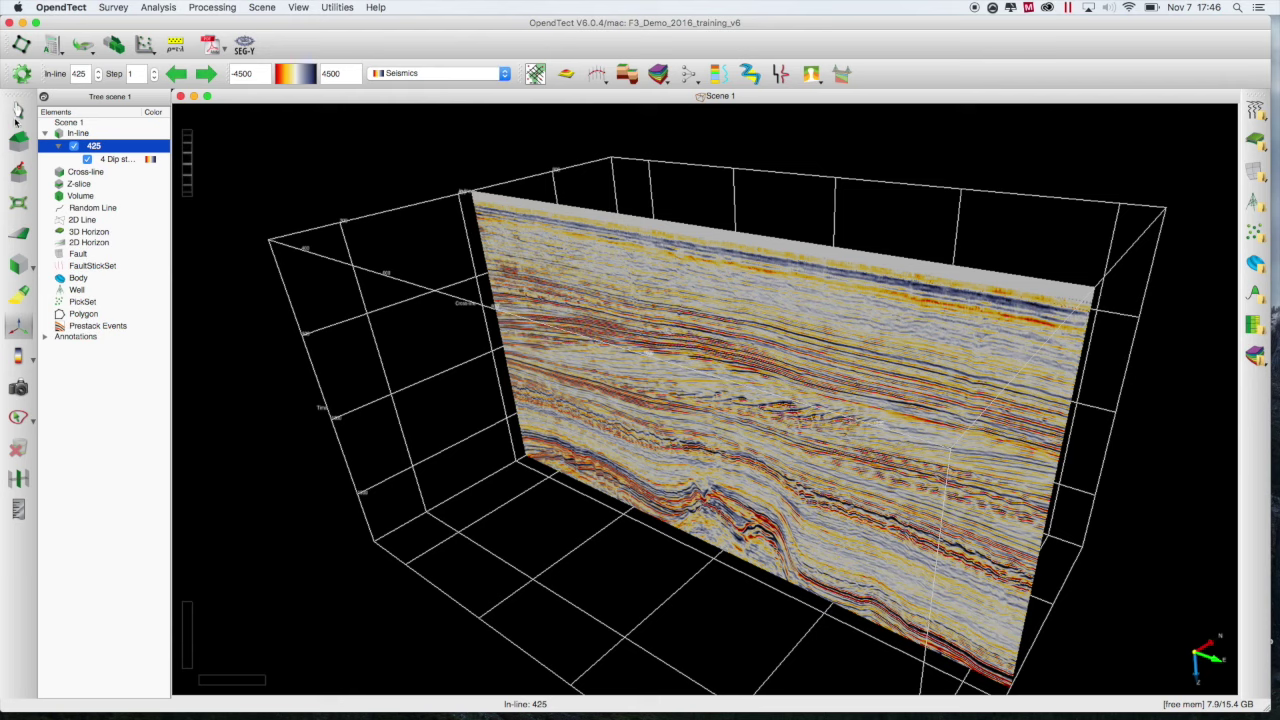
- Toggle the scene repeatedly between view mode and interact mode, ending in interact mode
{"action": "left_click", "coordinate": [17, 110]}
{"action": "left_click", "coordinate": [17, 110]}
{"action": "left_click", "coordinate": [17, 110]}
{"action": "left_click", "coordinate": [17, 110]}
{"action": "left_click", "coordinate": [17, 110]}
{"action": "left_click", "coordinate": [19, 114]}
{"action": "left_click", "coordinate": [19, 114]}
{"action": "left_click", "coordinate": [19, 112]}
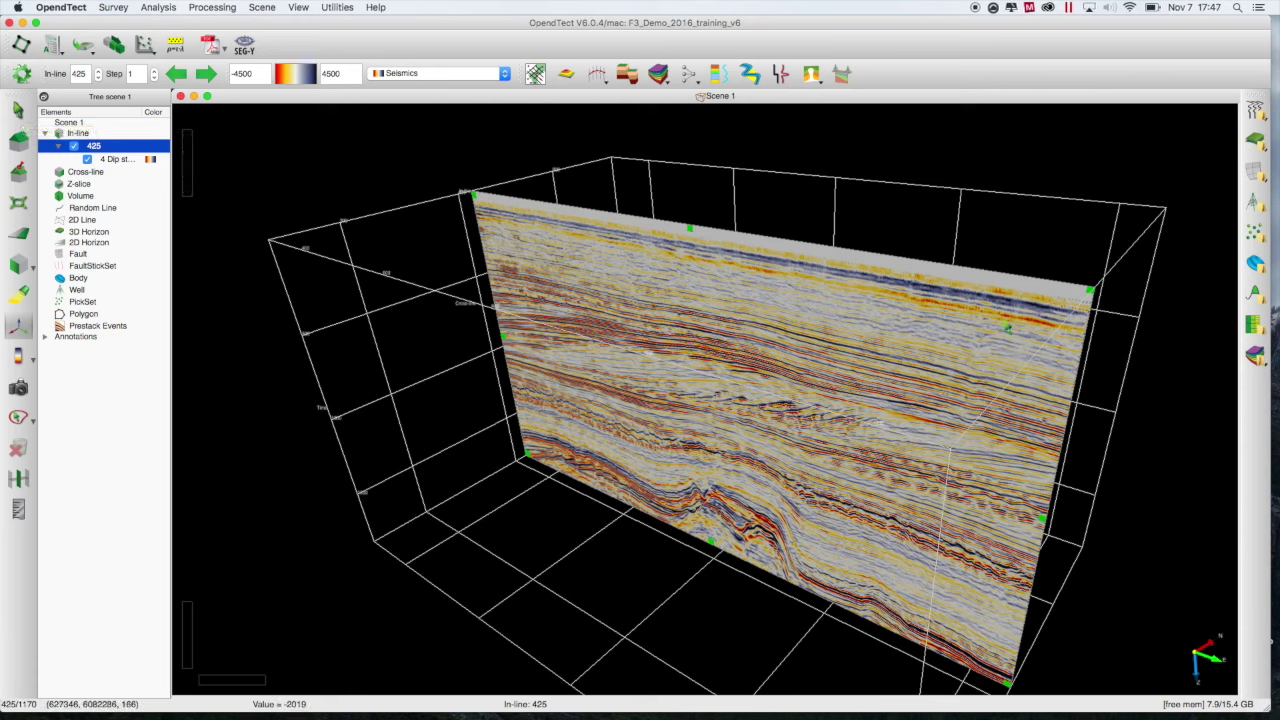
- Deselect in-line 425 by picking empty space and select it again in the scene
{"action": "left_click", "coordinate": [1149, 341]}
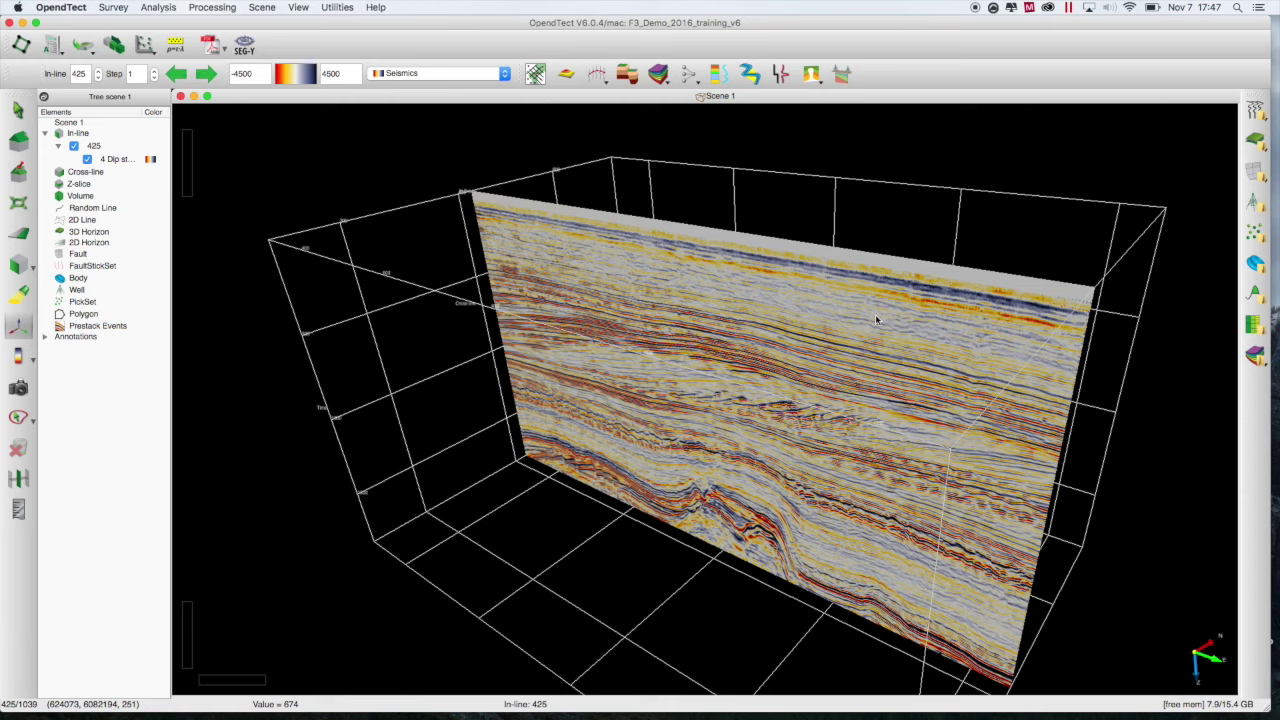
{"action": "key", "text": "F11"}
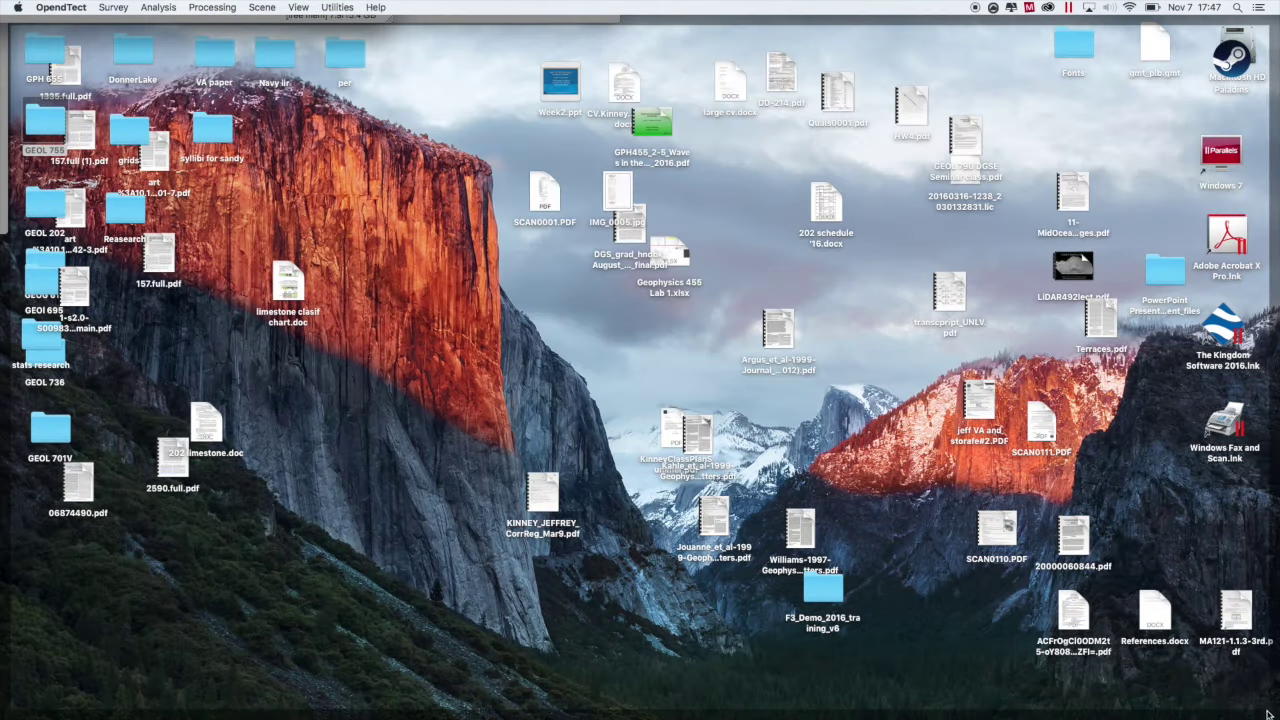
{"action": "mouse_move", "coordinate": [1278, 718]}
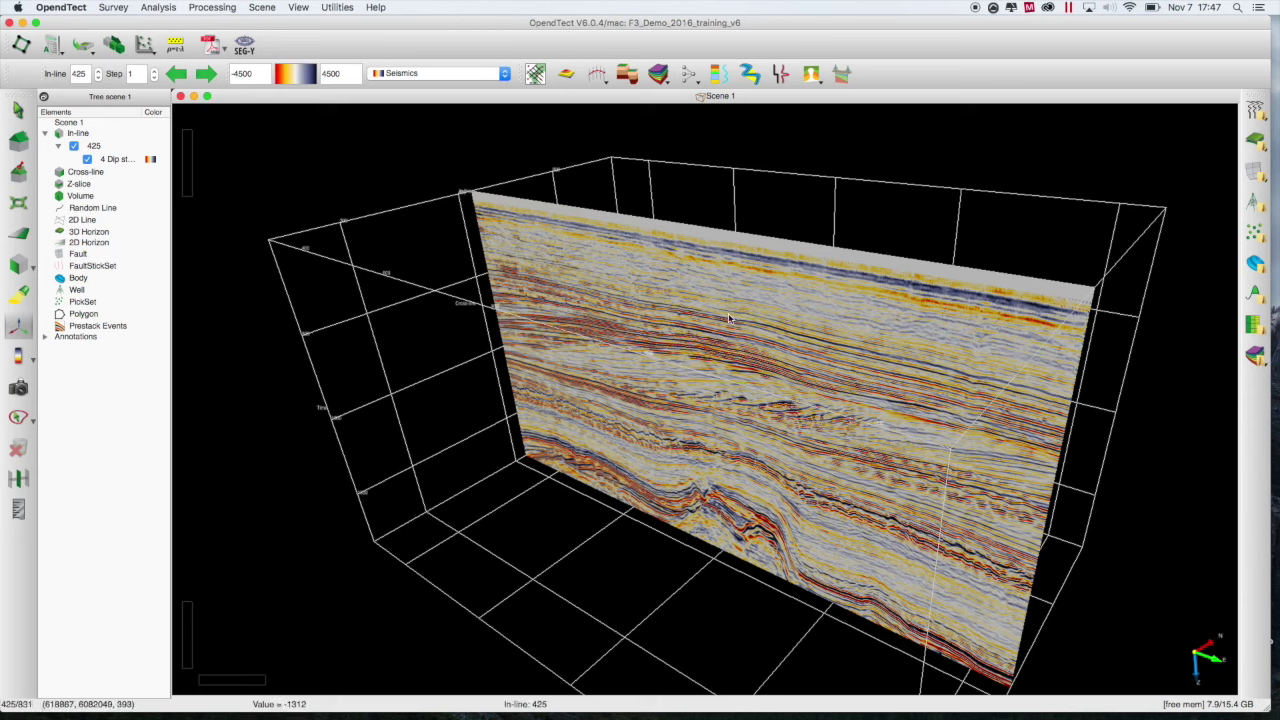
{"action": "left_click", "coordinate": [730, 319]}
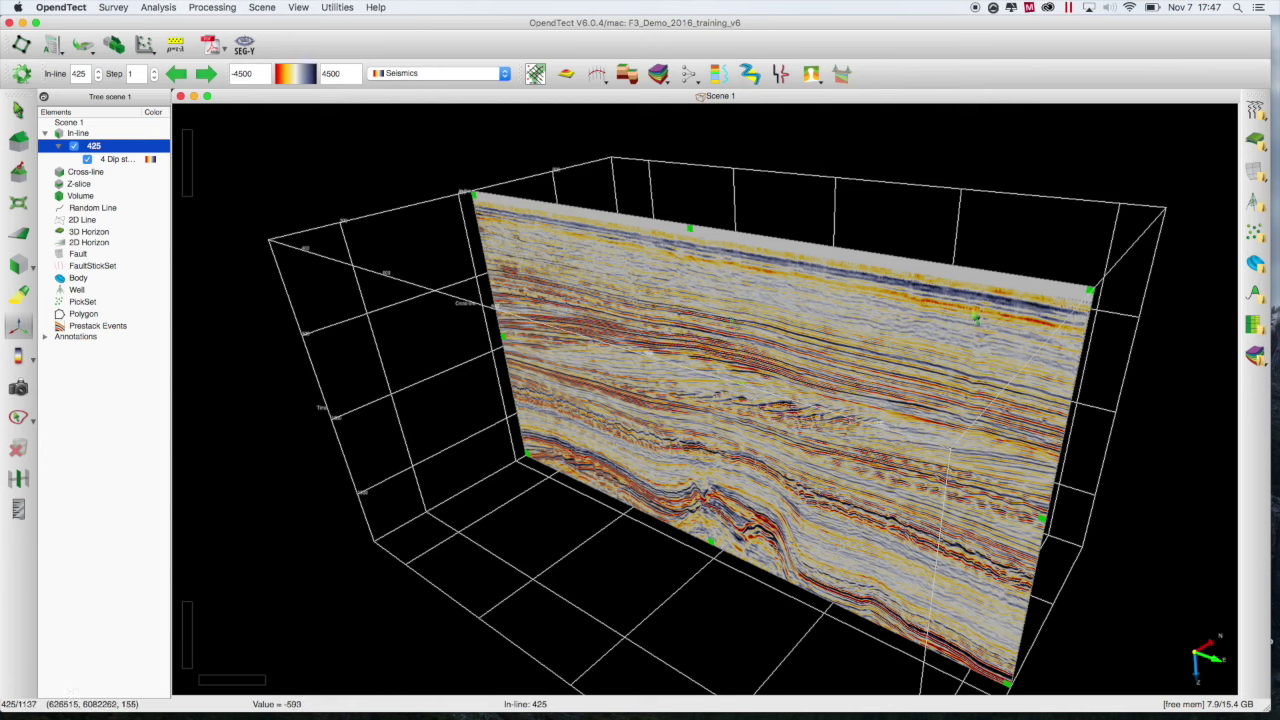
- Move the displayed section to in-line 100 at the near face of the survey box
{"action": "left_click_drag", "start_coordinate": [982, 313], "coordinate": [891, 378]}
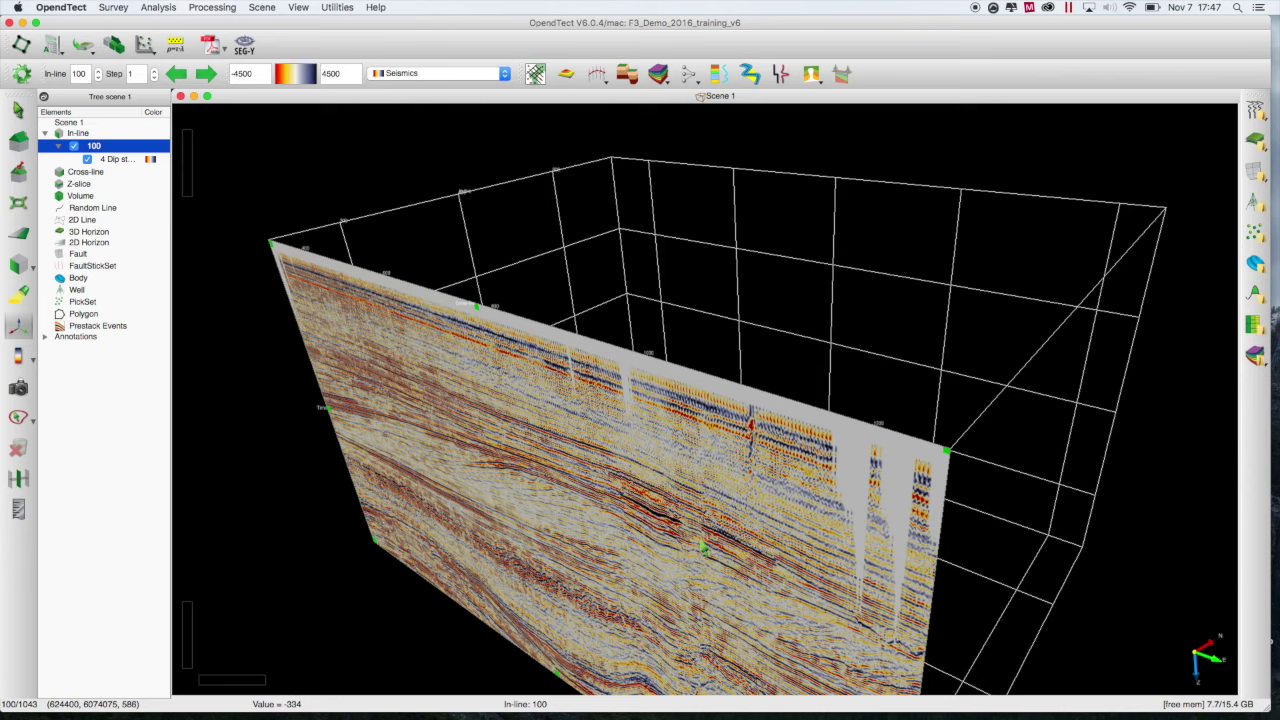
{"action": "key", "text": "Escape"}
{"action": "left_click_drag", "start_coordinate": [704, 548], "coordinate": [785, 483]}
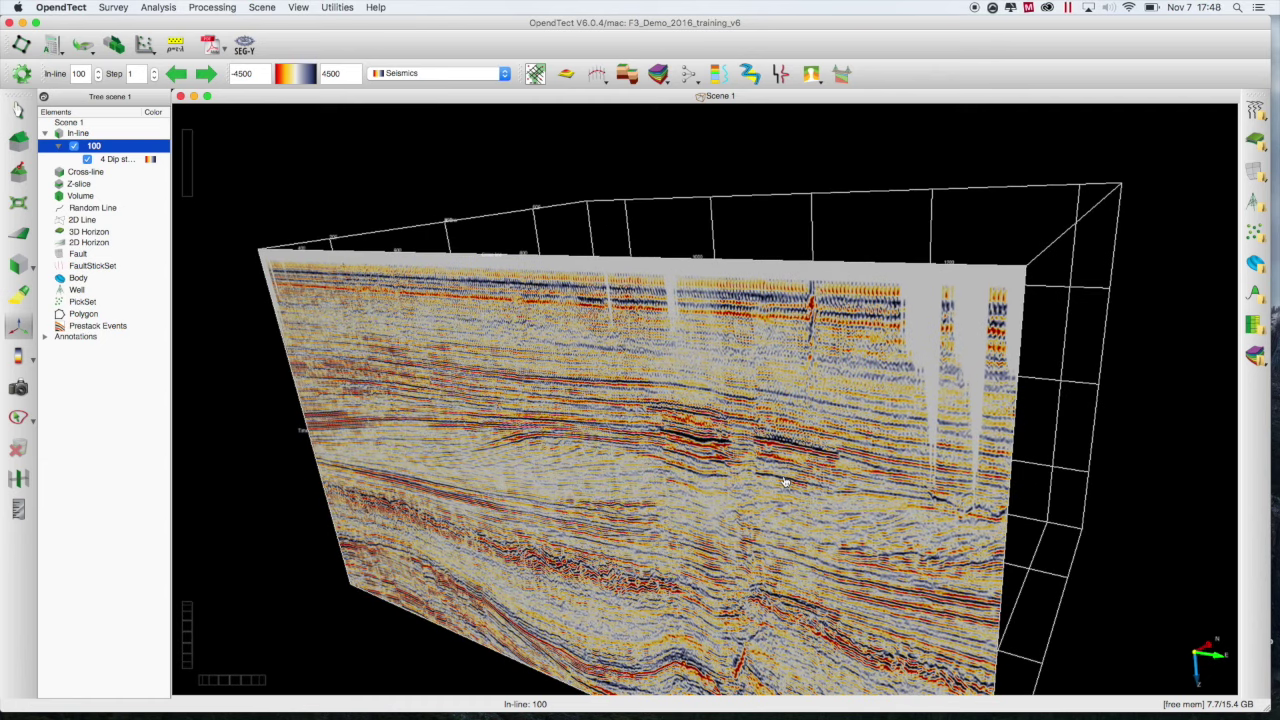
{"action": "key", "text": "Escape"}
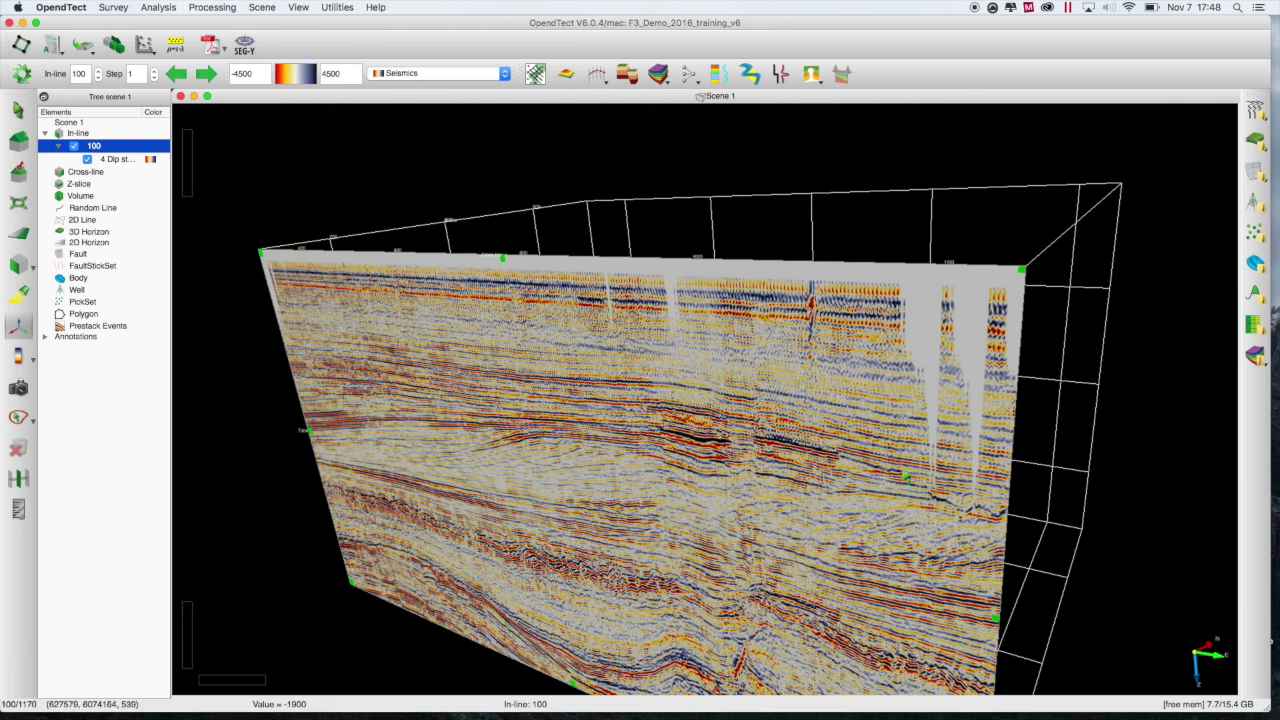
- Move the displayed section to in-line 750 at the far face and bring it back to in-line 644
{"action": "left_click_drag", "start_coordinate": [893, 475], "coordinate": [995, 297]}
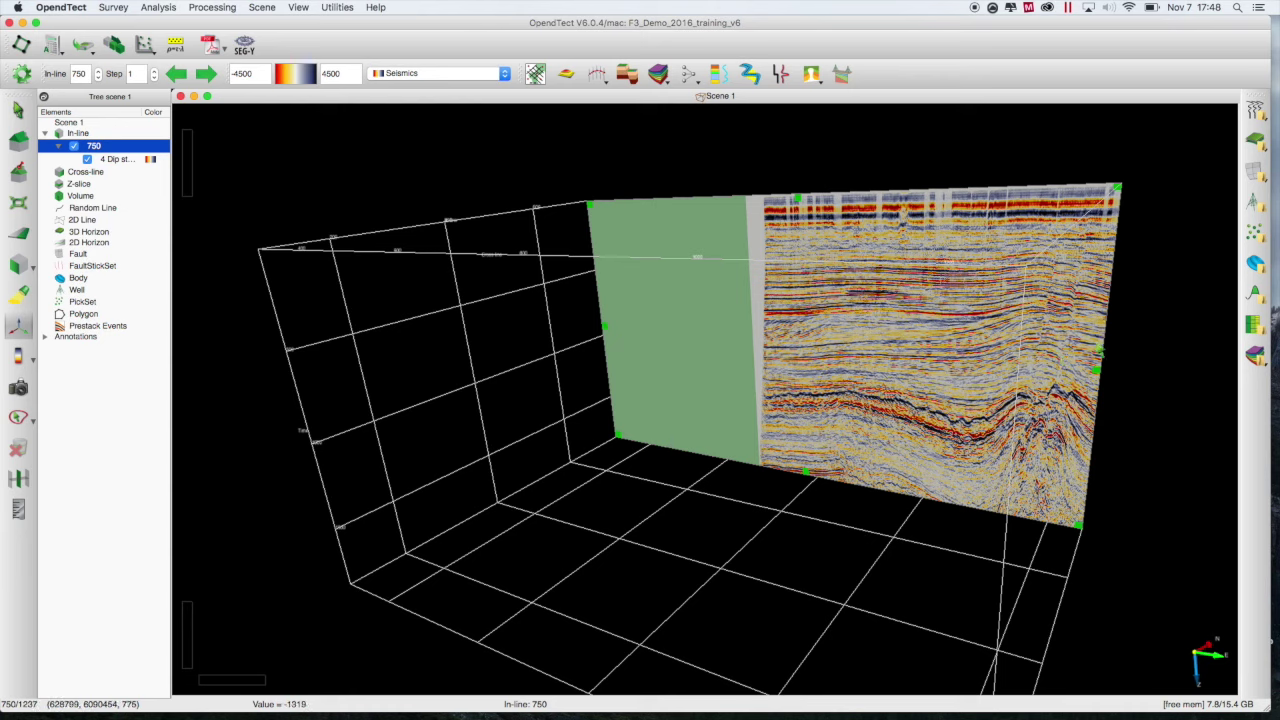
{"action": "mouse_move", "coordinate": [1098, 352]}
{"action": "left_mouse_down"}
{"action": "mouse_move", "coordinate": [1093, 368]}
{"action": "mouse_move", "coordinate": [1099, 356]}
{"action": "left_mouse_up"}
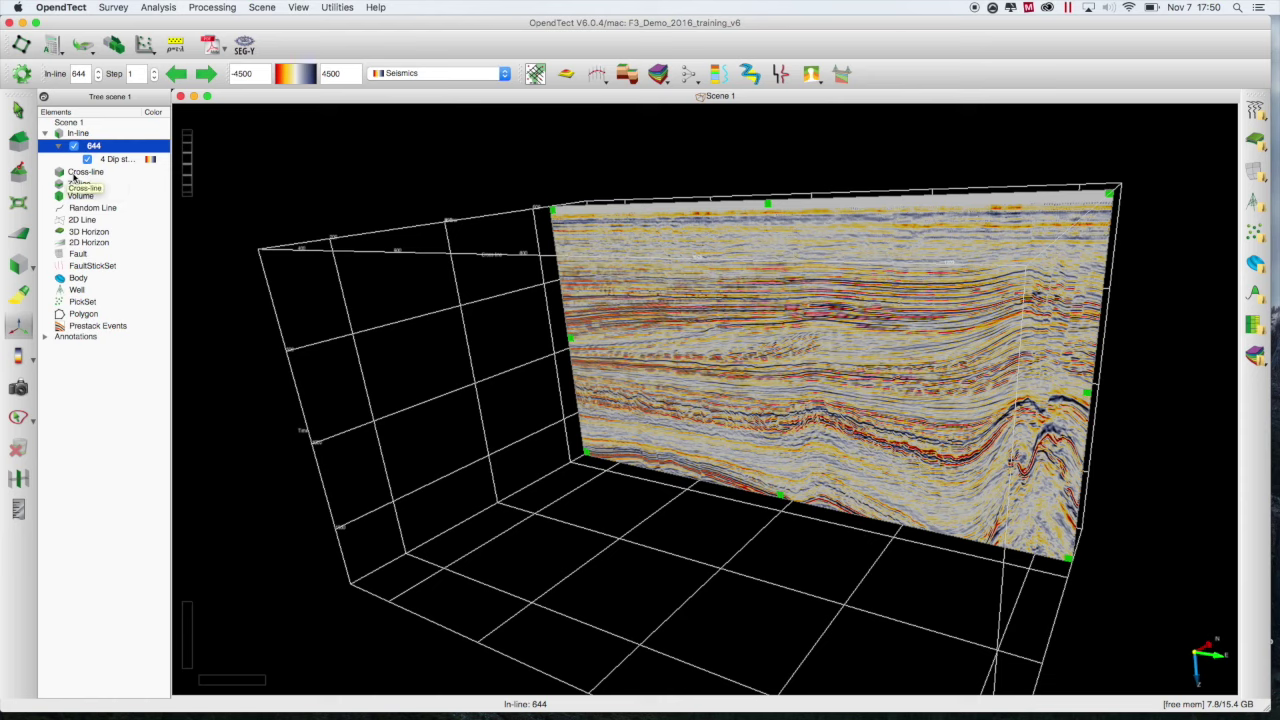
- Add a cross-line to the scene and display the stored 4 Dip steered median filter data on it
{"action": "right_click", "coordinate": [76, 176]}
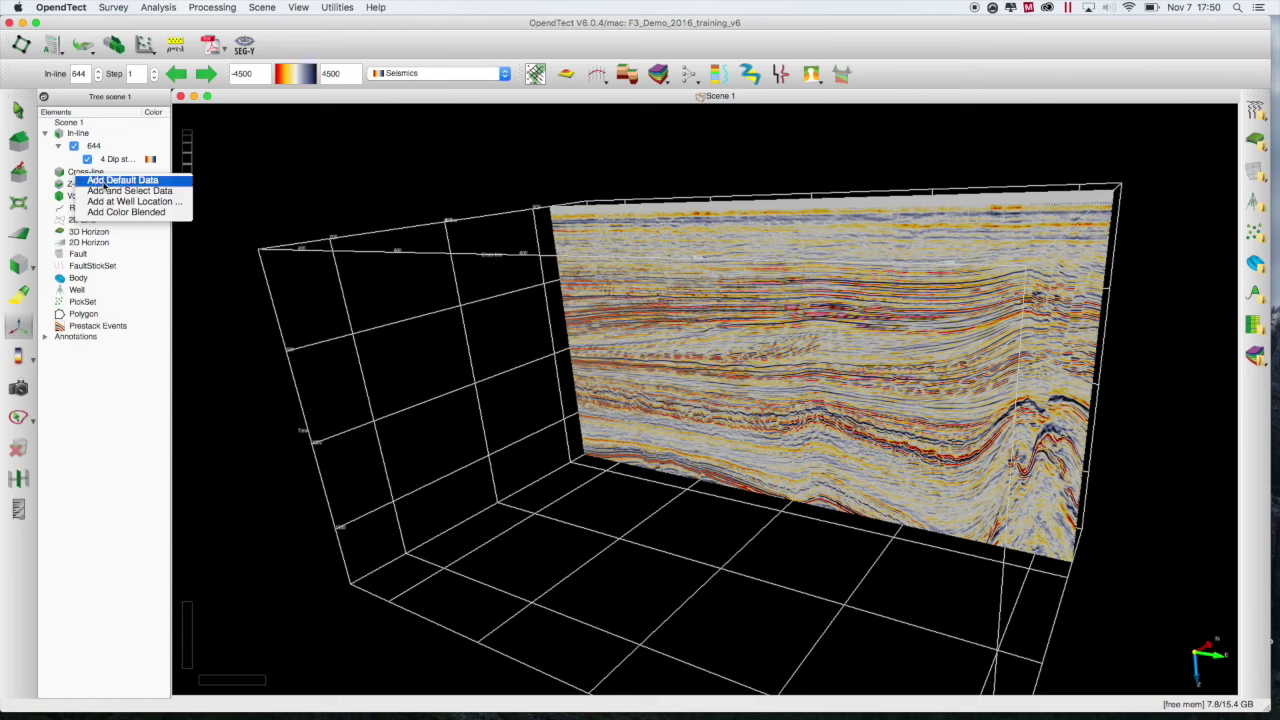
{"action": "left_click", "coordinate": [115, 190]}
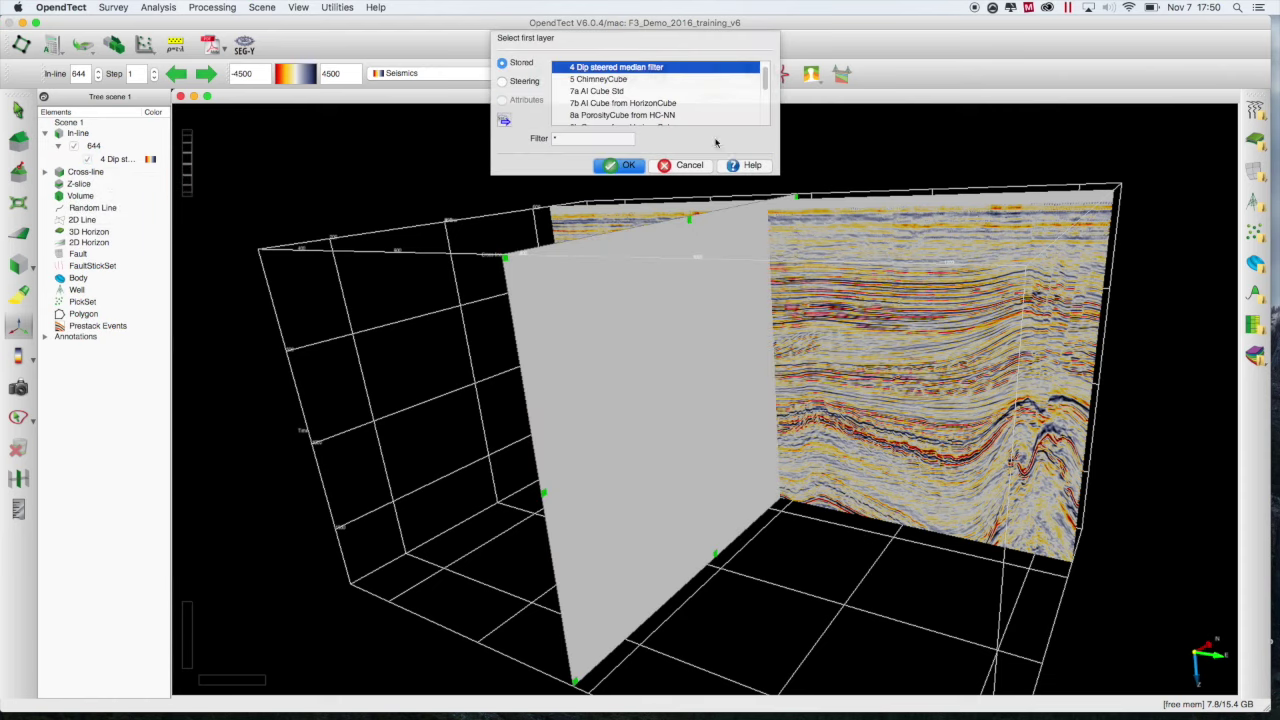
{"action": "left_click", "coordinate": [641, 72]}
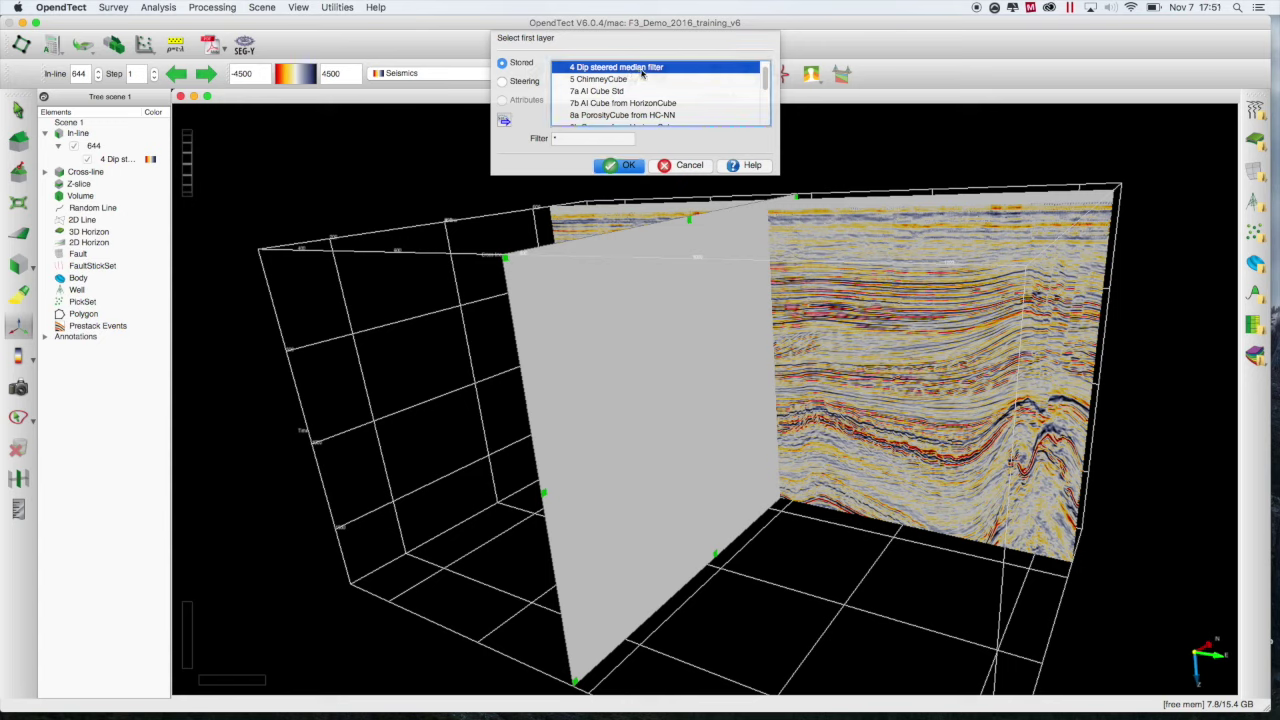
{"action": "left_click", "coordinate": [620, 166]}
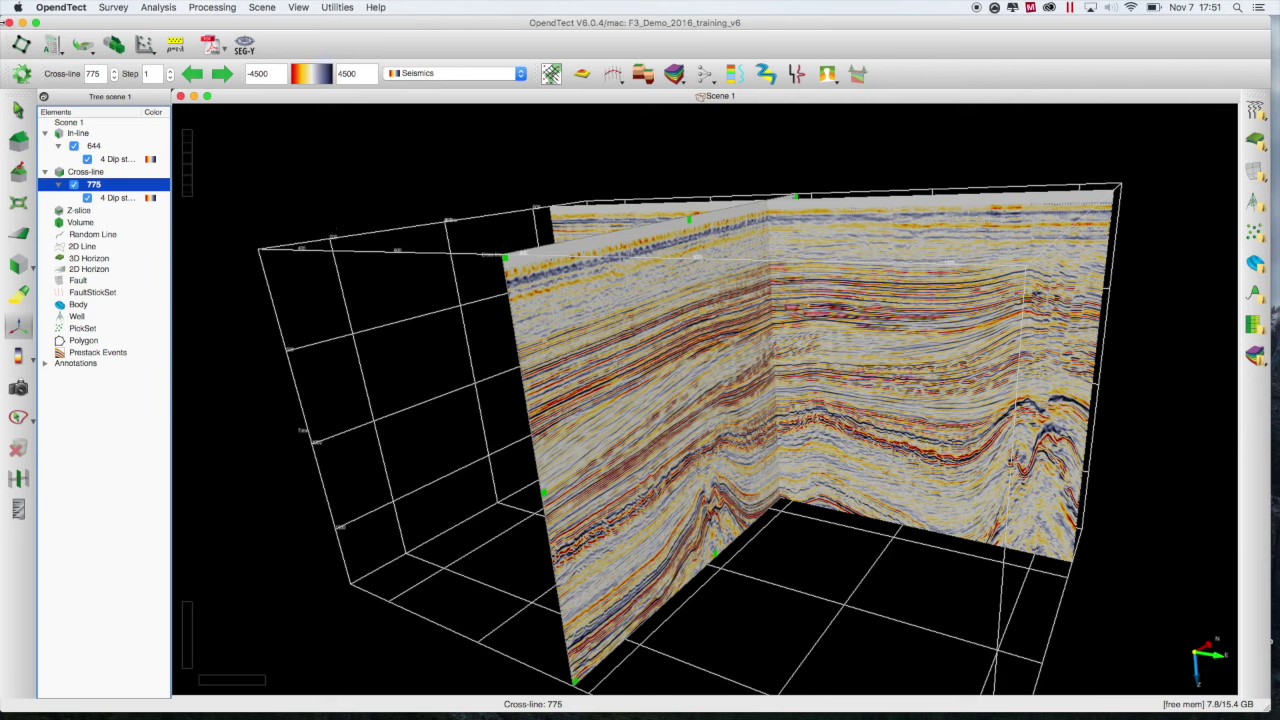
- Switch to view mode, orbit the intersecting in-line and cross-line, and return the scene to its home view
{"action": "left_click", "coordinate": [17, 110]}
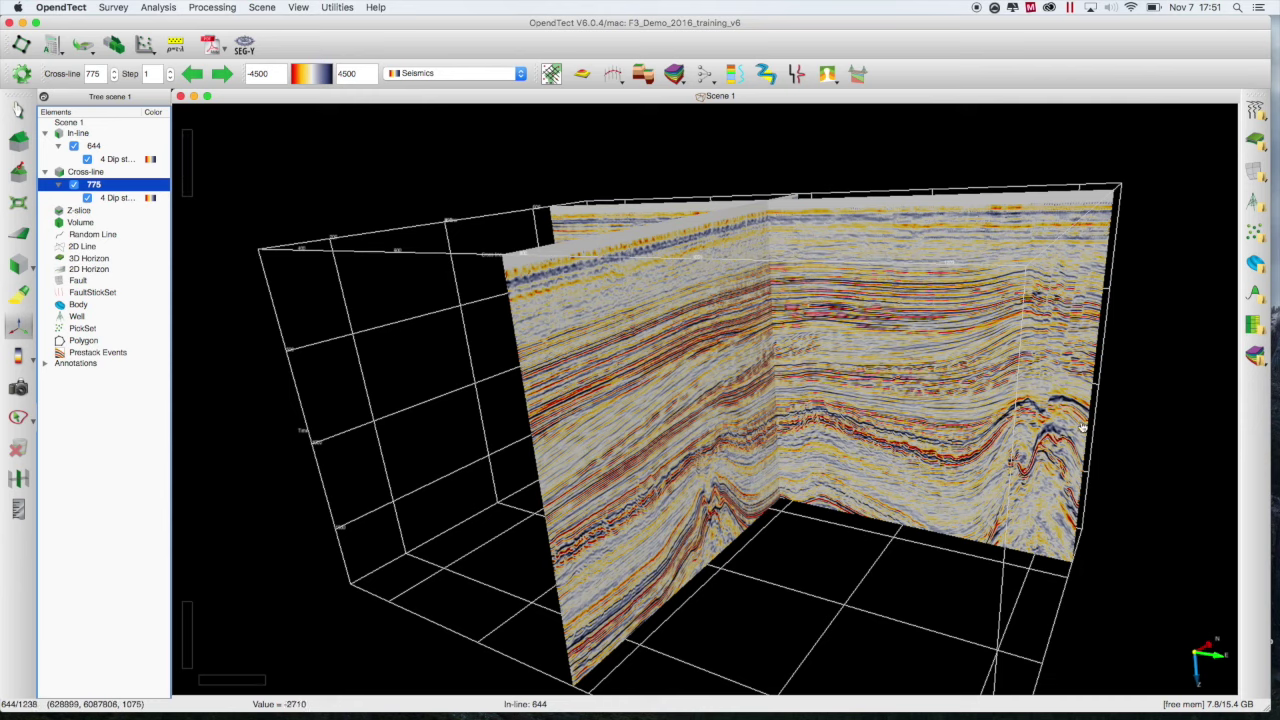
{"action": "left_click_drag", "start_coordinate": [867, 352], "coordinate": [940, 450]}
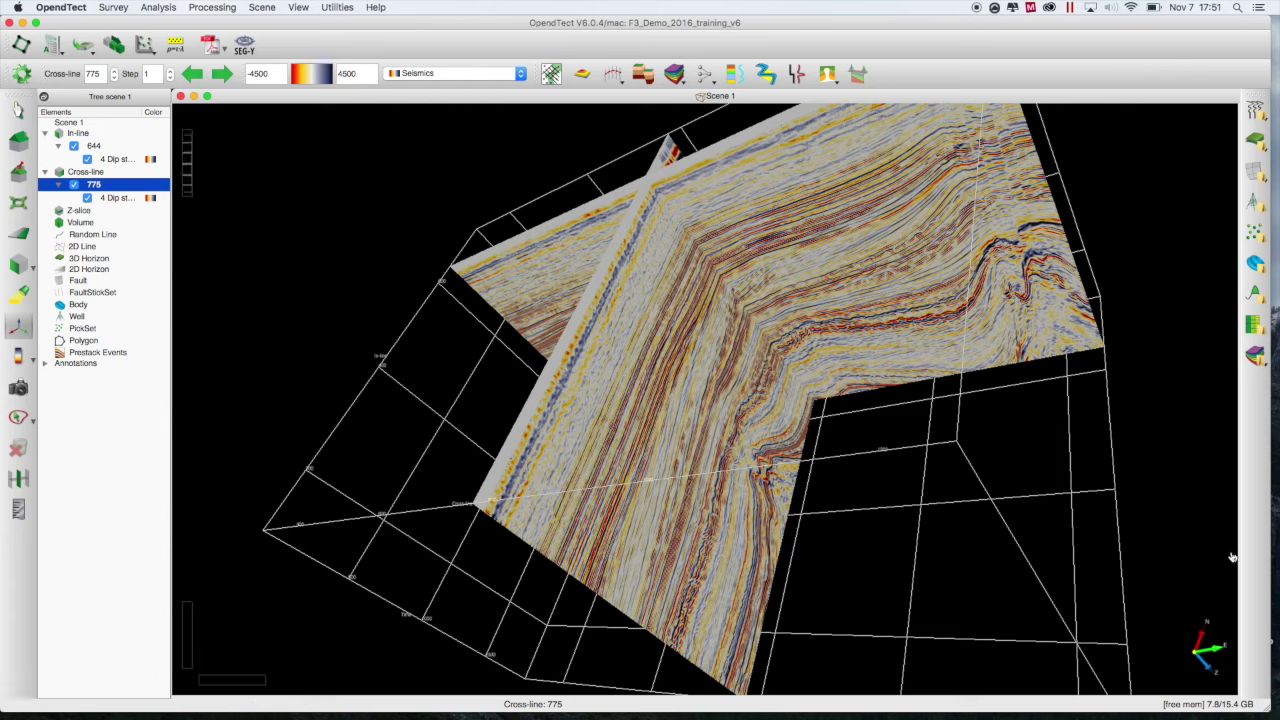
{"action": "left_click", "coordinate": [24, 143]}
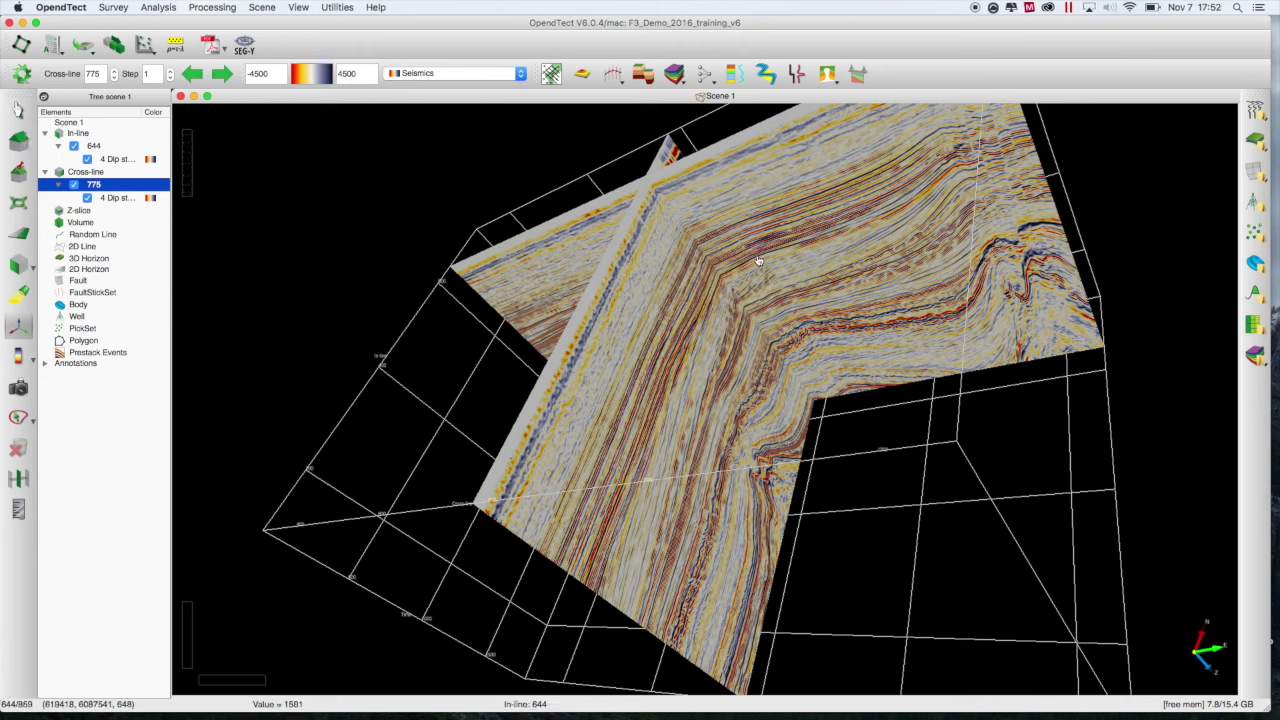
{"action": "left_click_drag", "start_coordinate": [449, 483], "coordinate": [929, 197]}
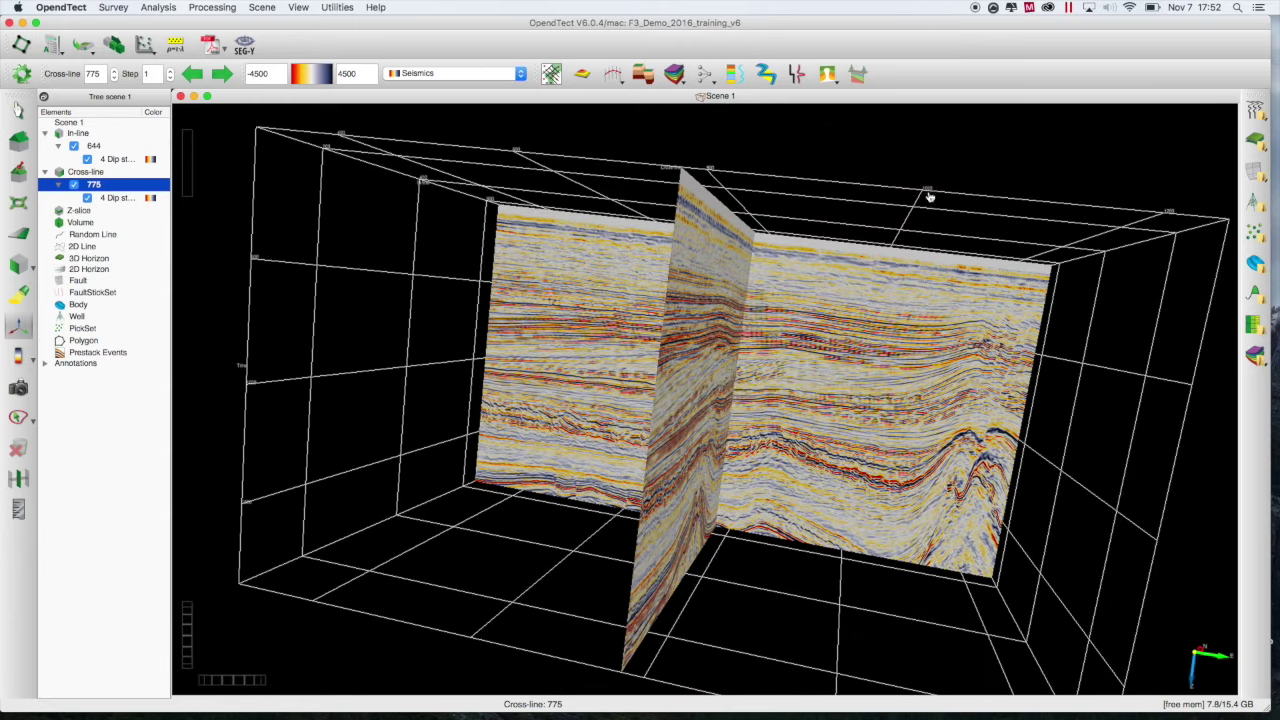
{"action": "left_click_drag", "start_coordinate": [820, 420], "coordinate": [700, 465]}
- Narrow the program window to uncover the walkthrough PDF behind it and widen the window again
{"action": "left_click_drag", "start_coordinate": [1, 440], "coordinate": [491, 440]}
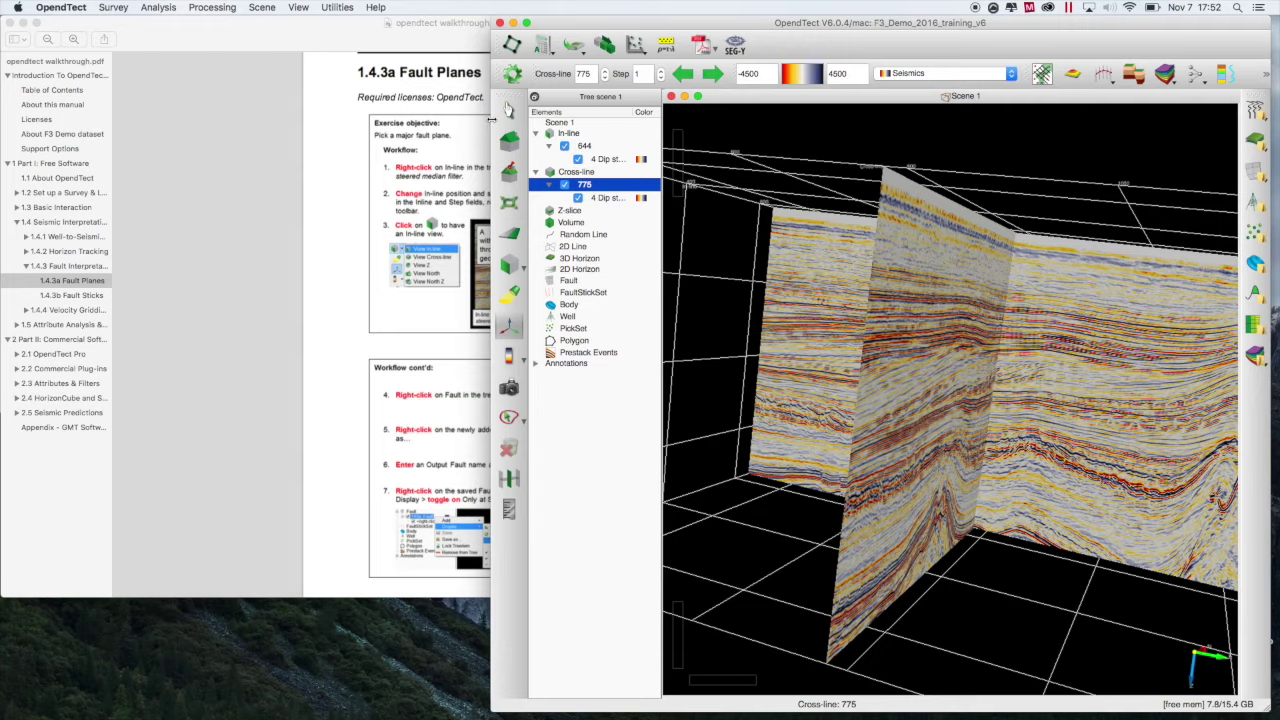
{"action": "left_click_drag", "start_coordinate": [491, 119], "coordinate": [18, 119]}
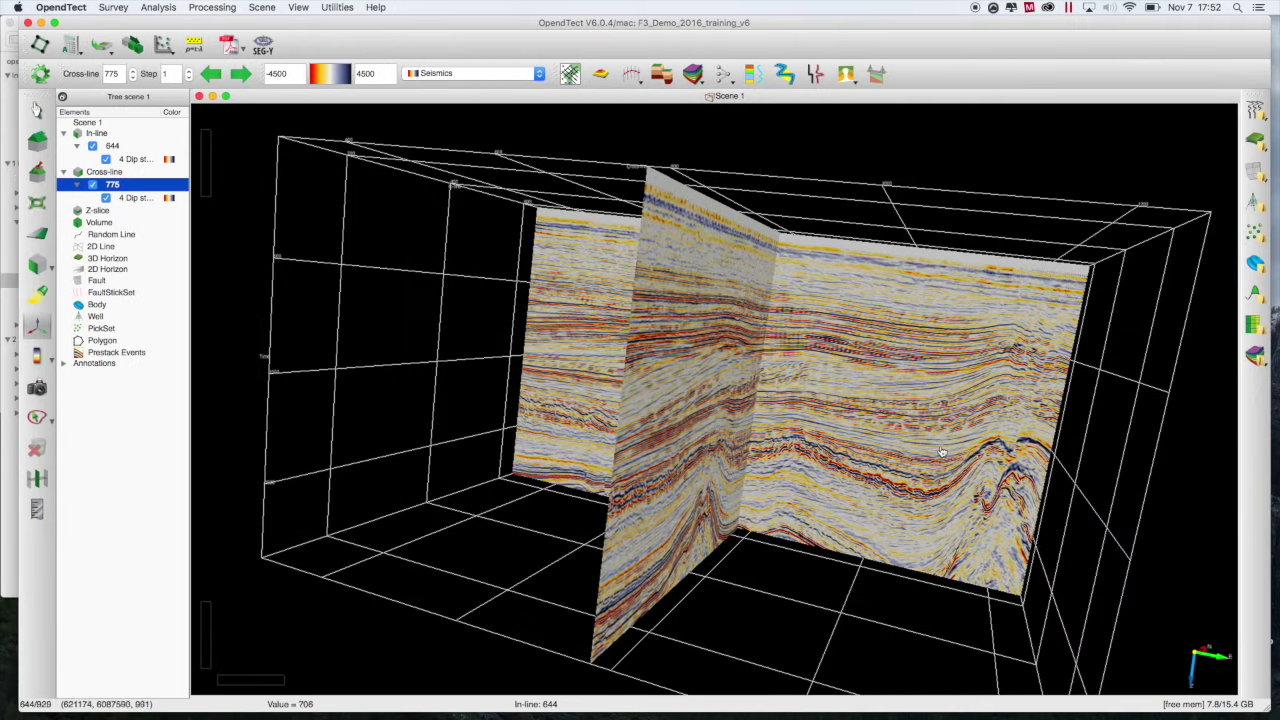
{"action": "left_click_drag", "start_coordinate": [464, 282], "coordinate": [427, 385]}
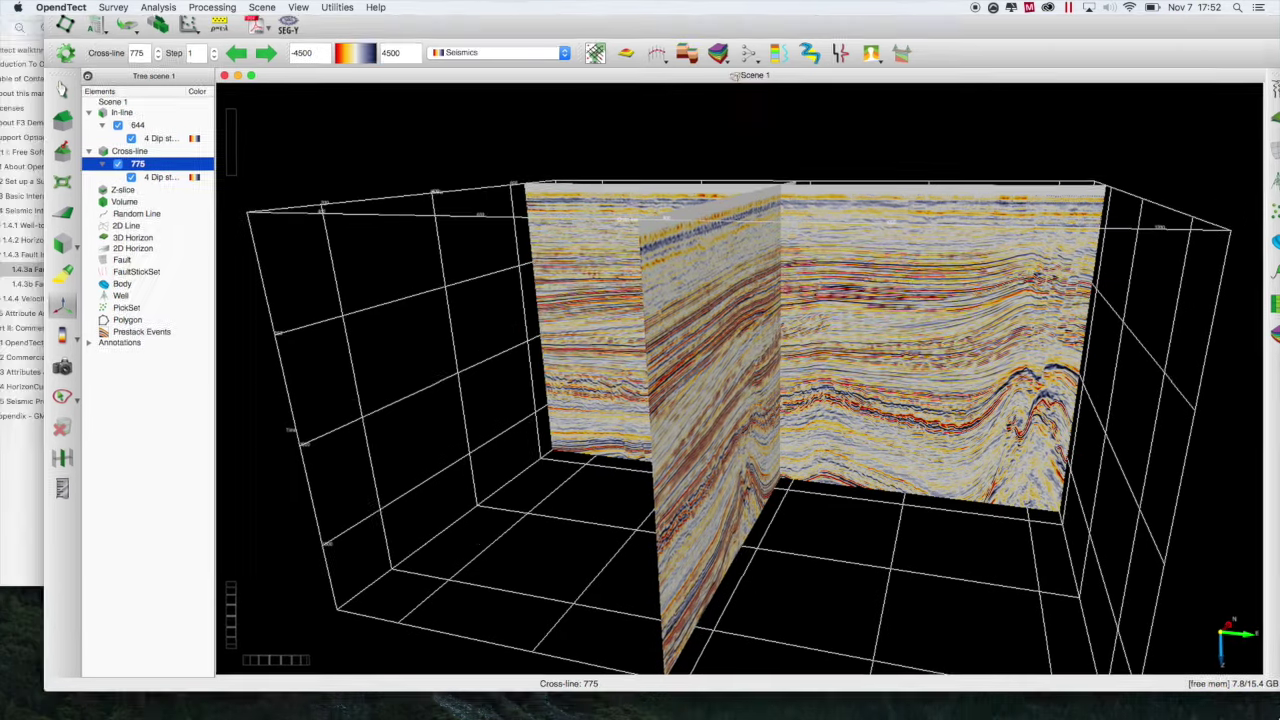
{"action": "key", "text": "F11"}
{"action": "key", "text": "F11"}
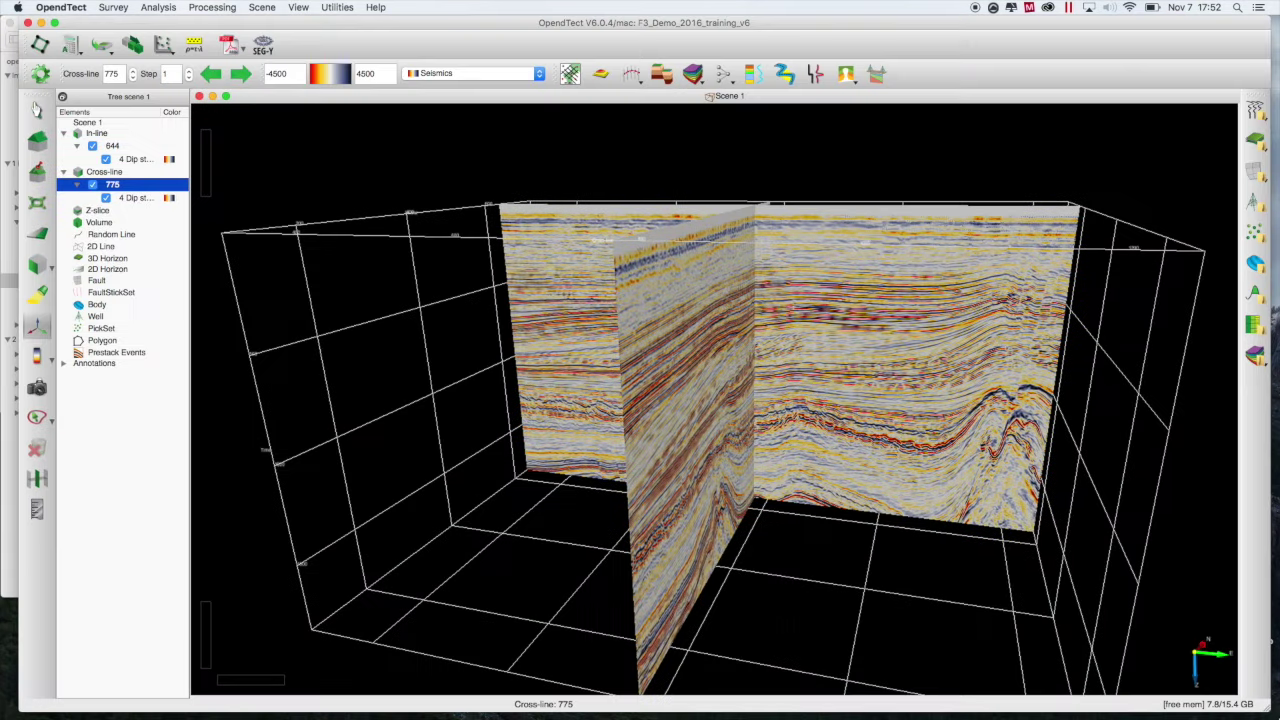
- Tilt the survey box to inspect in-line 644 and cross-line 775 from several angles, restoring the home view in between
{"action": "left_click_drag", "start_coordinate": [835, 328], "coordinate": [607, 434]}
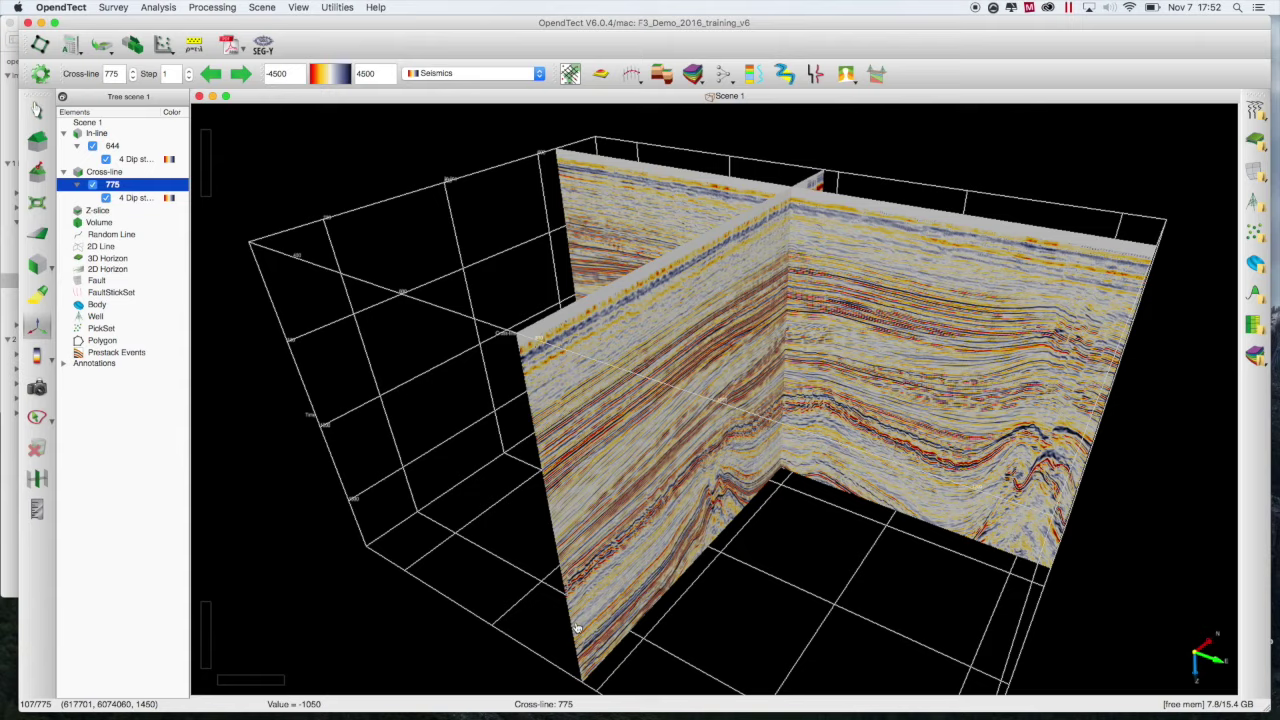
{"action": "left_click_drag", "start_coordinate": [578, 624], "coordinate": [860, 290]}
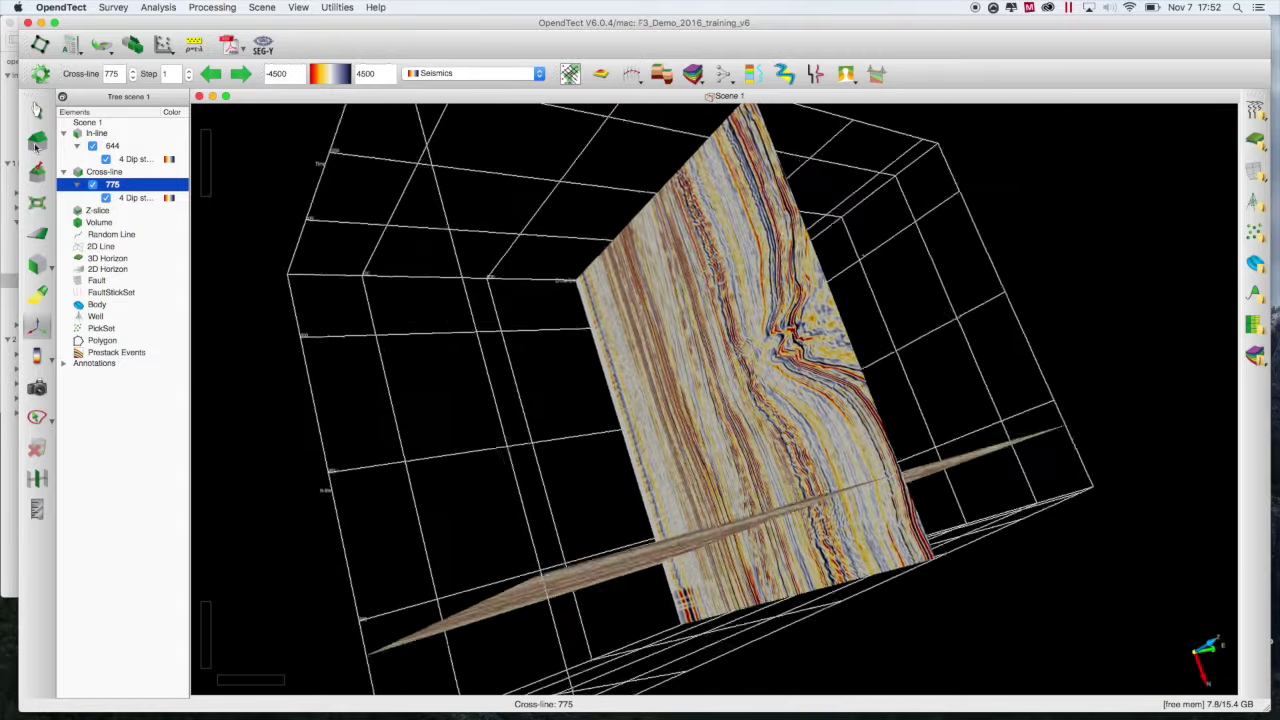
{"action": "left_click", "coordinate": [36, 142]}
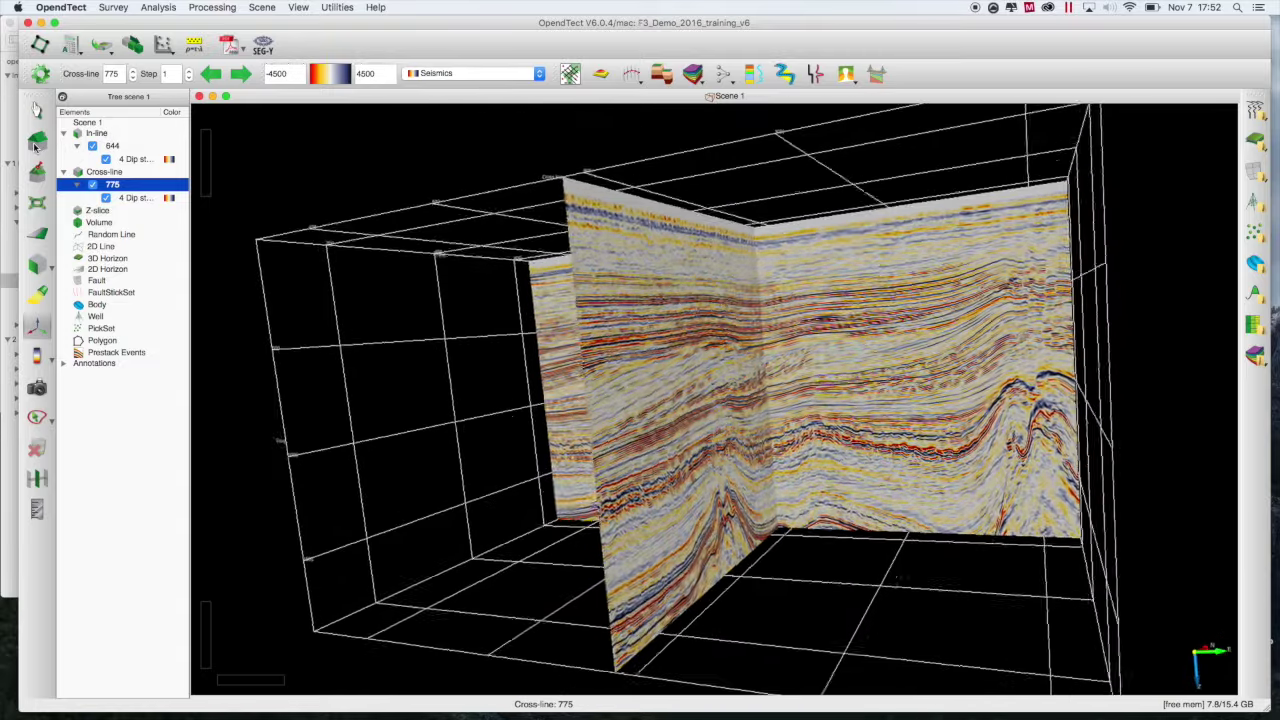
{"action": "left_click", "coordinate": [1276, 485]}
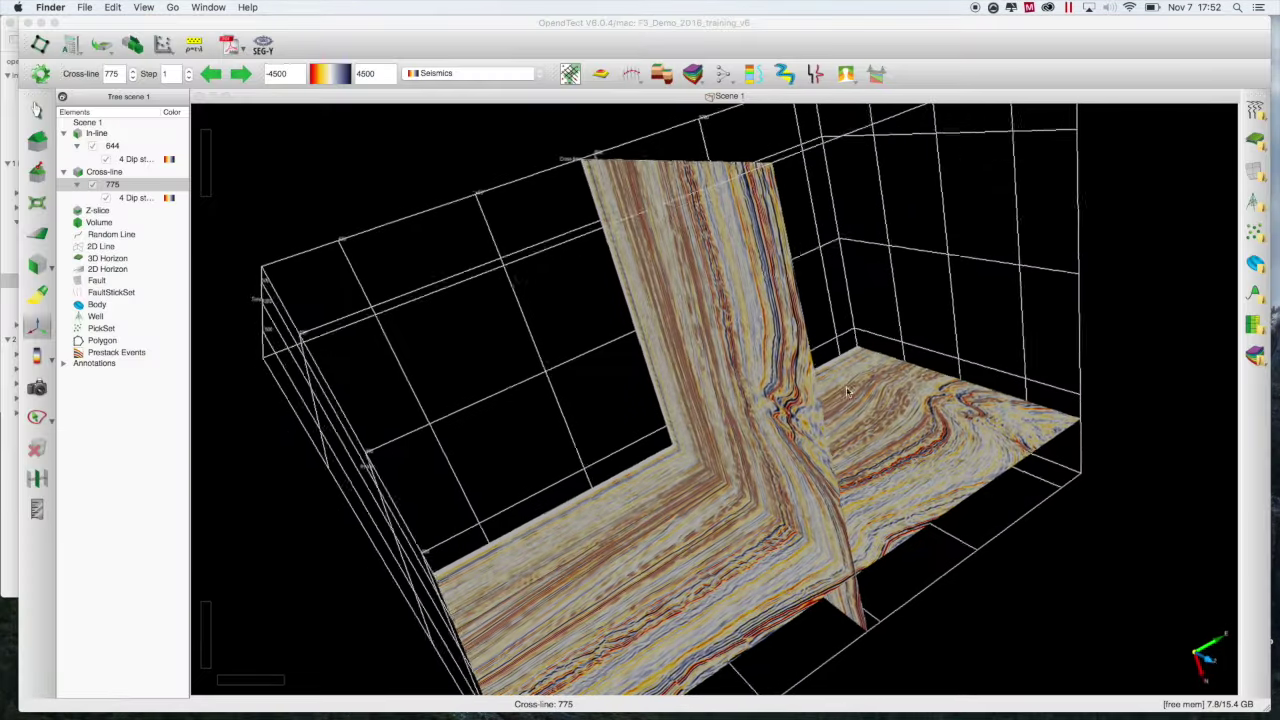
{"action": "left_click", "coordinate": [660, 245]}
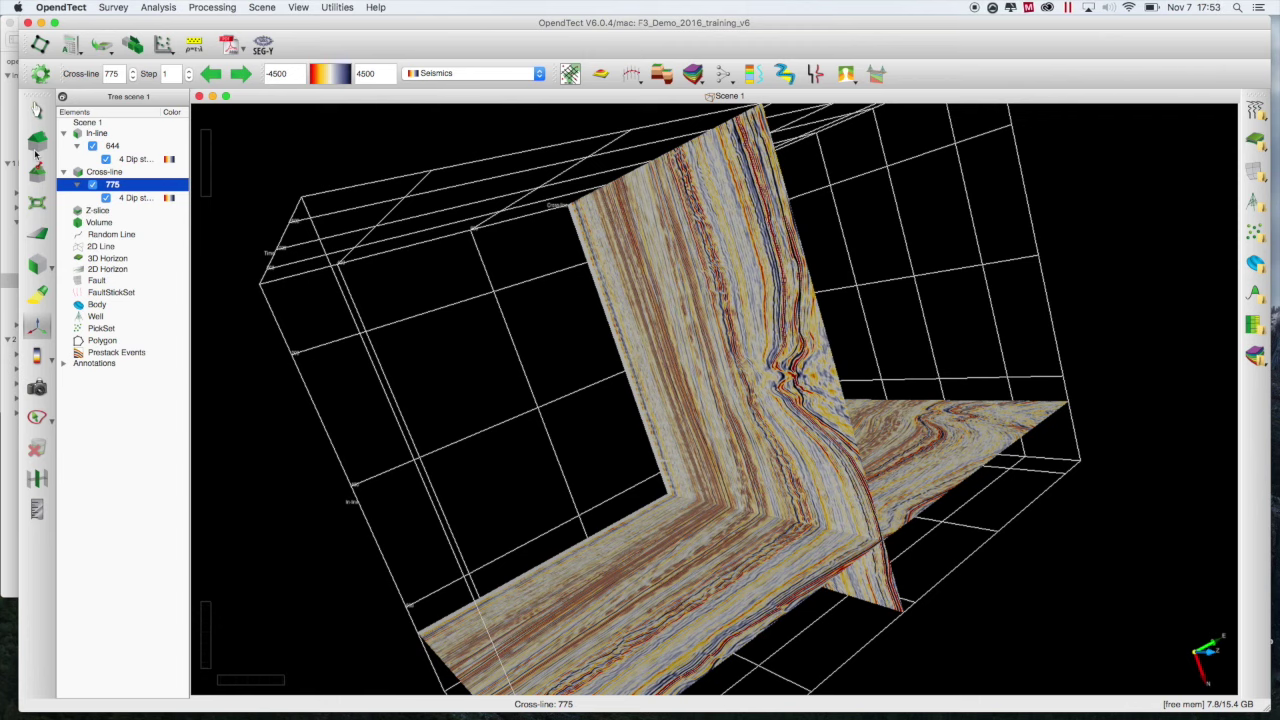
{"action": "left_click", "coordinate": [36, 145]}
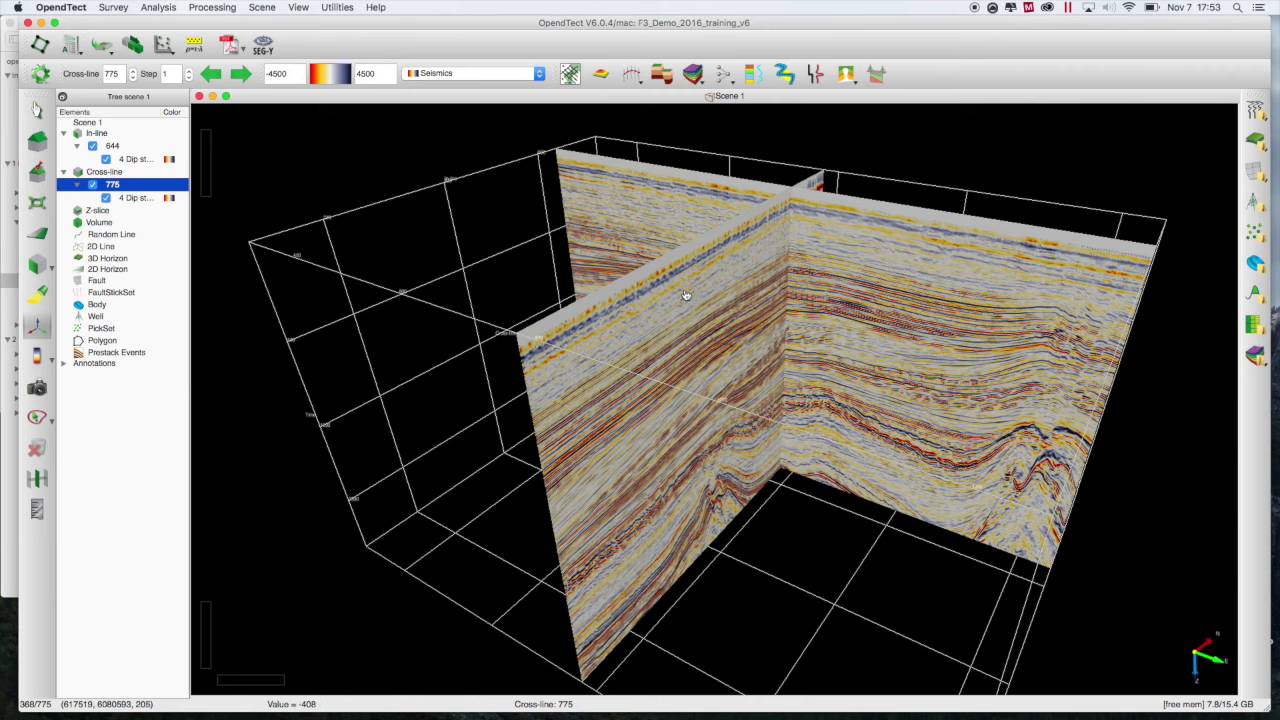
{"action": "left_click_drag", "start_coordinate": [686, 295], "coordinate": [503, 241]}
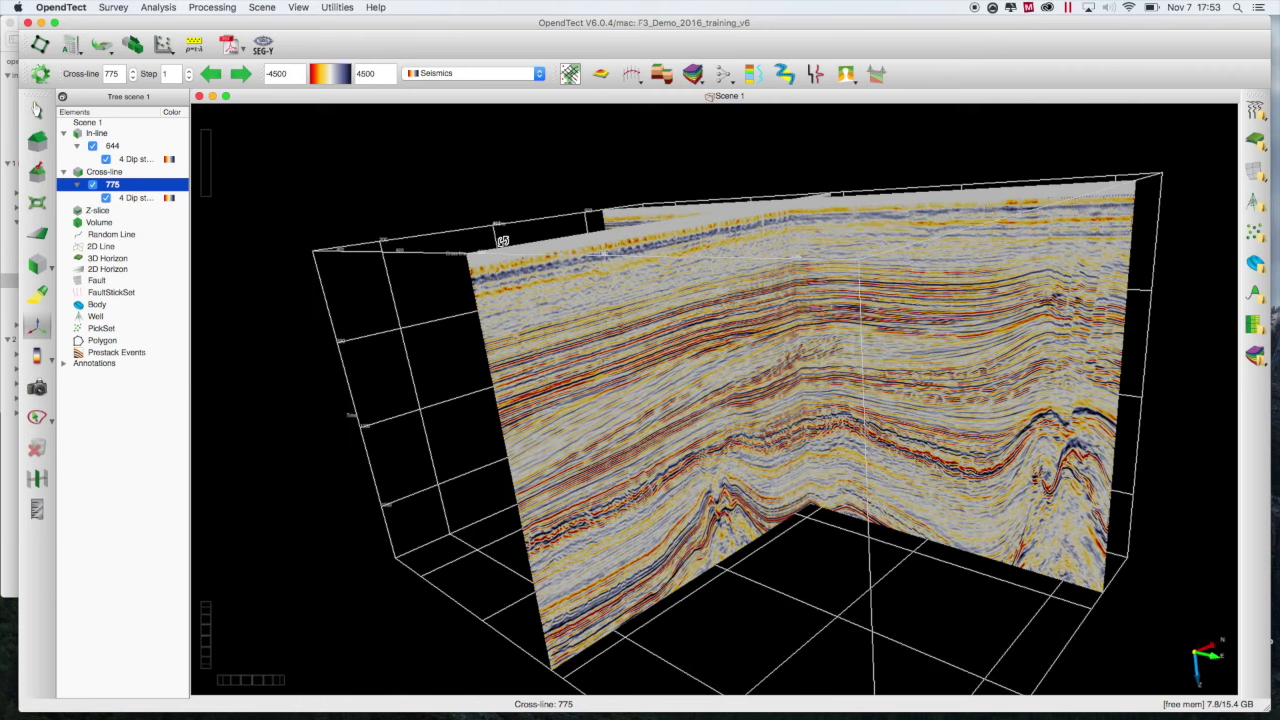
{"action": "left_click_drag", "start_coordinate": [620, 321], "coordinate": [648, 324]}
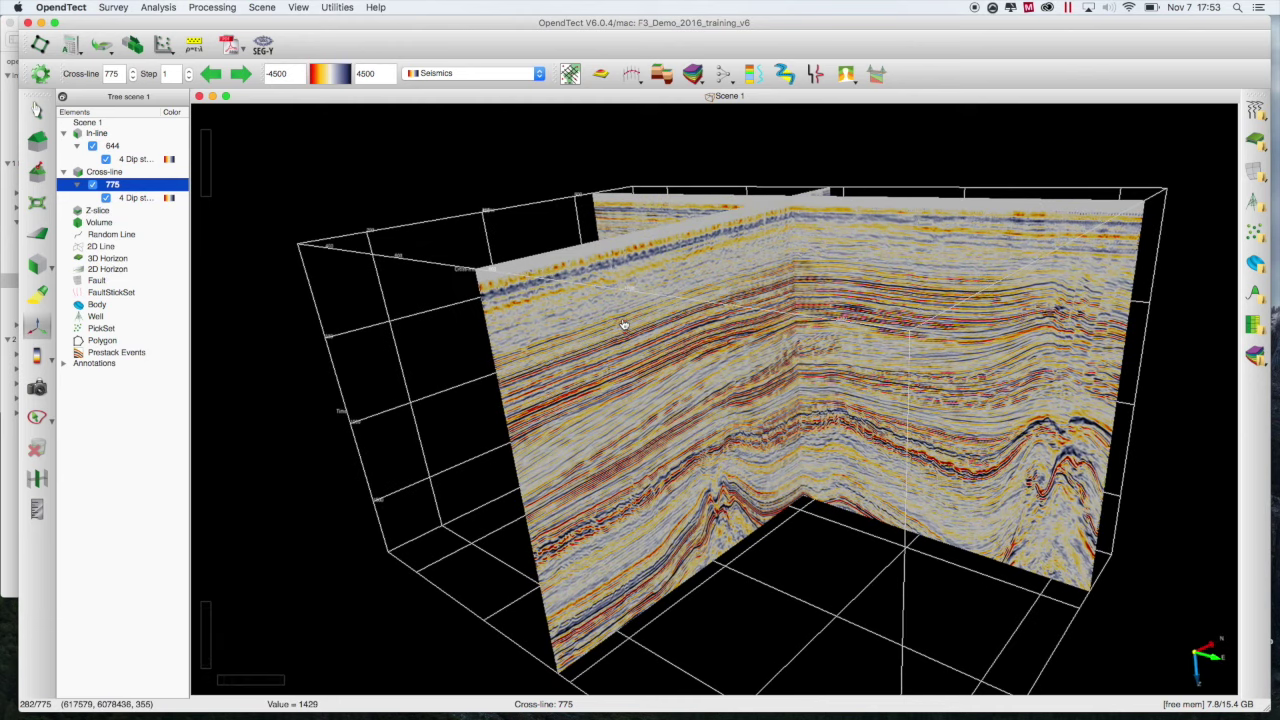
- Switch to interact mode and move the cross-line section to 1181, then back across the survey to 638
{"action": "key", "text": "Escape"}
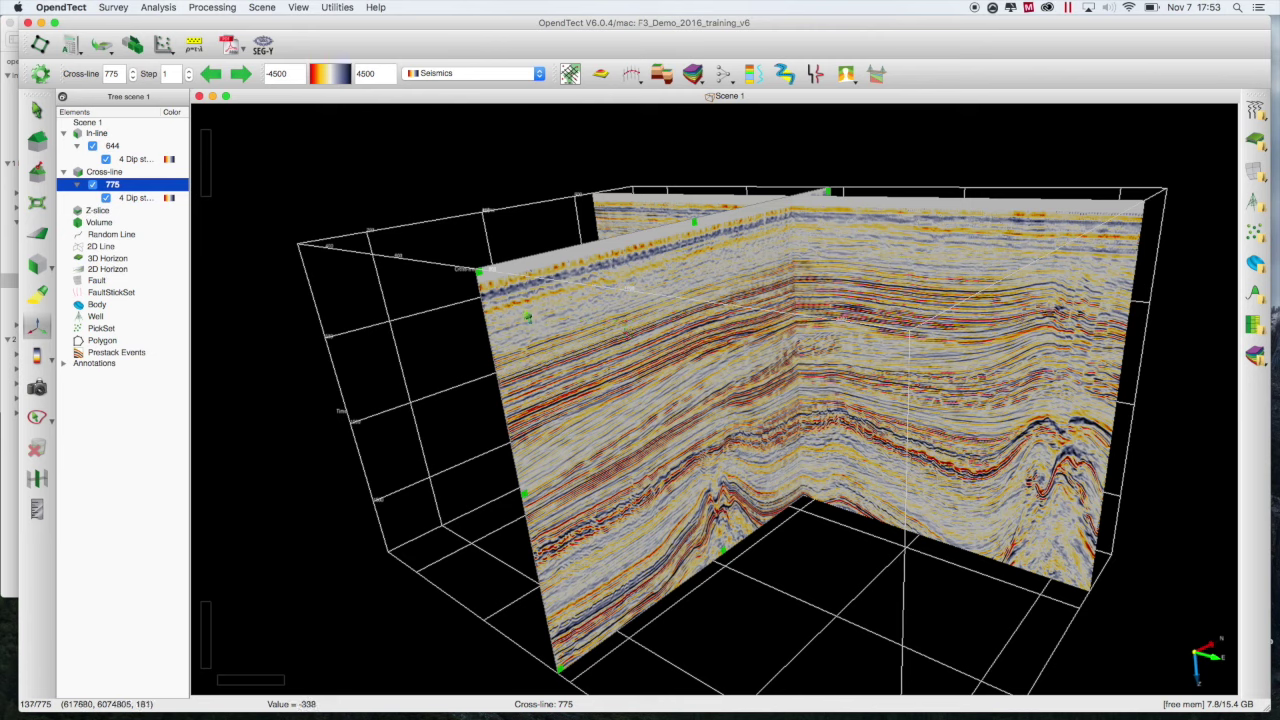
{"action": "left_click_drag", "start_coordinate": [544, 320], "coordinate": [663, 462]}
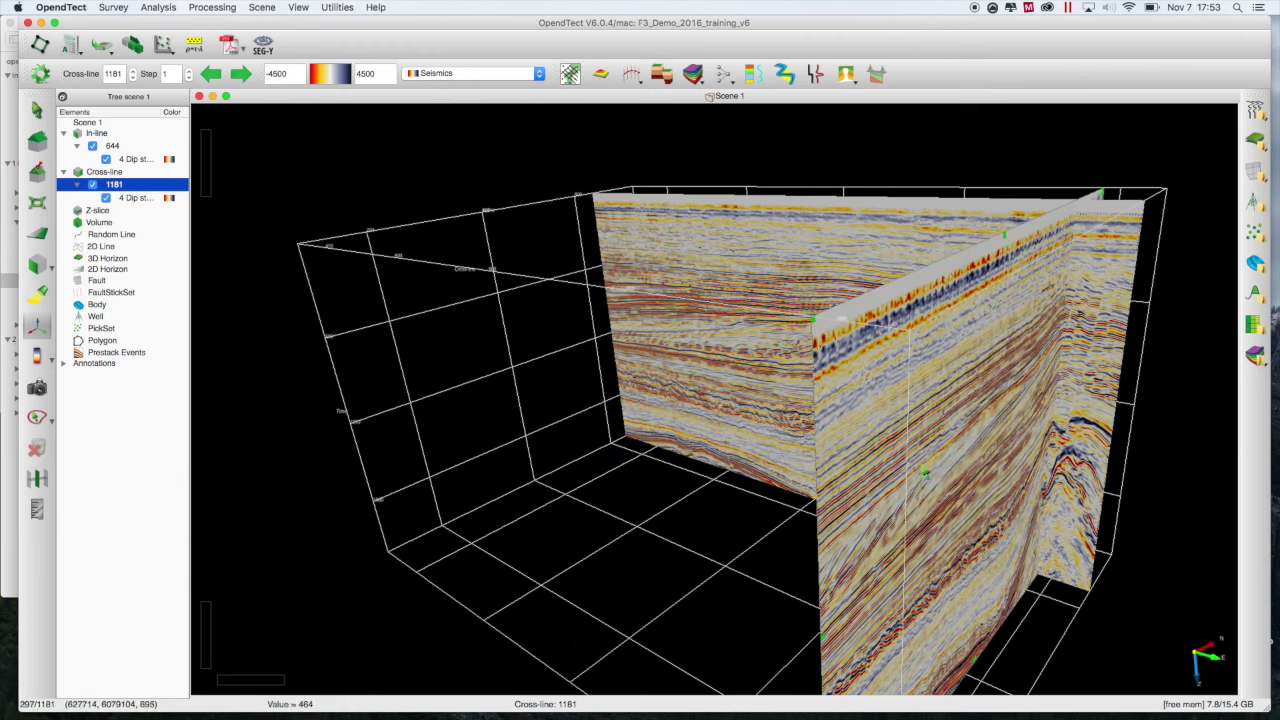
{"action": "left_click_drag", "start_coordinate": [898, 466], "coordinate": [711, 583]}
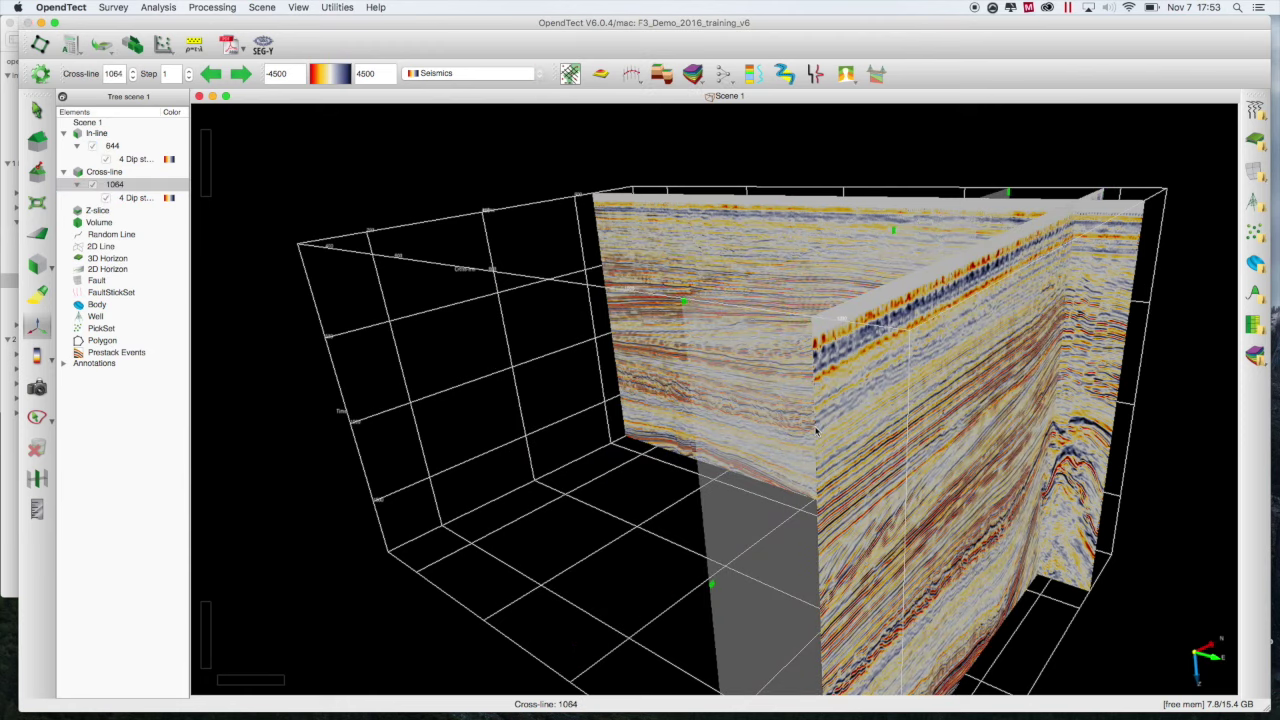
{"action": "left_click_drag", "start_coordinate": [790, 411], "coordinate": [586, 341]}
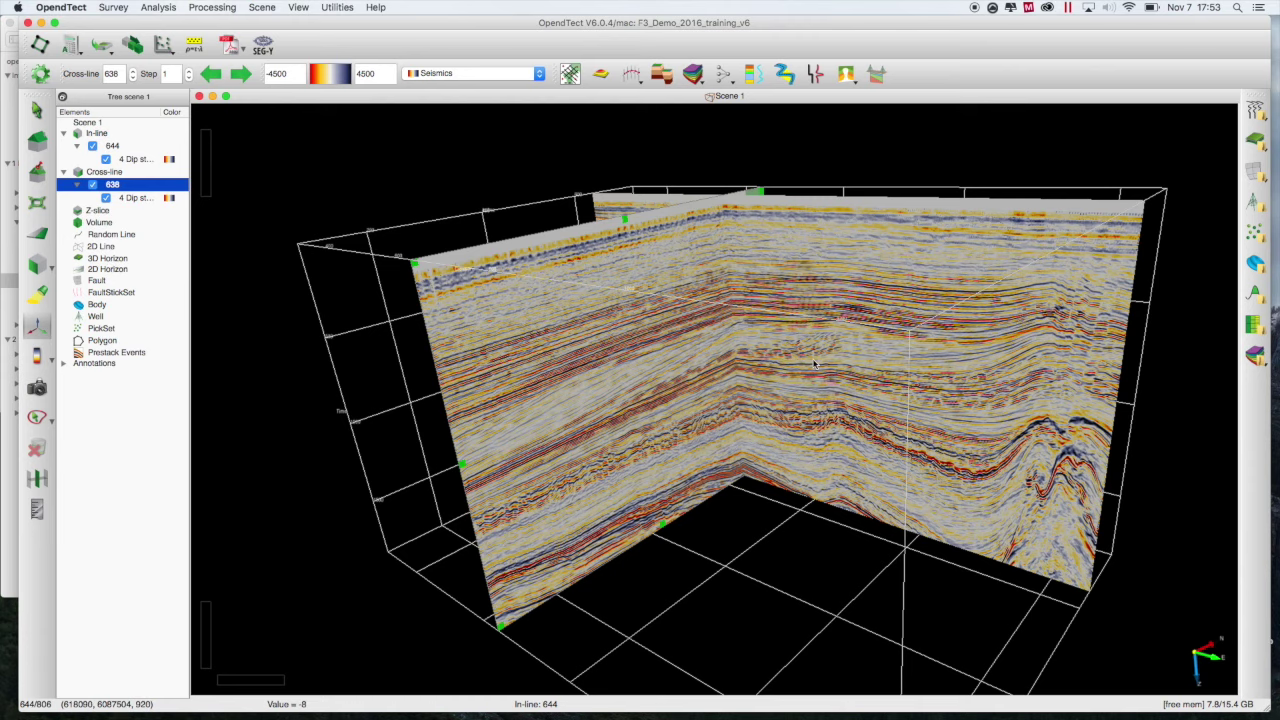
- Zoom in and out on the reflectors around the intersection of in-line 644 and cross-line 638
{"action": "scroll", "coordinate": [815, 365], "scroll_direction": "up", "scroll_amount": 10}
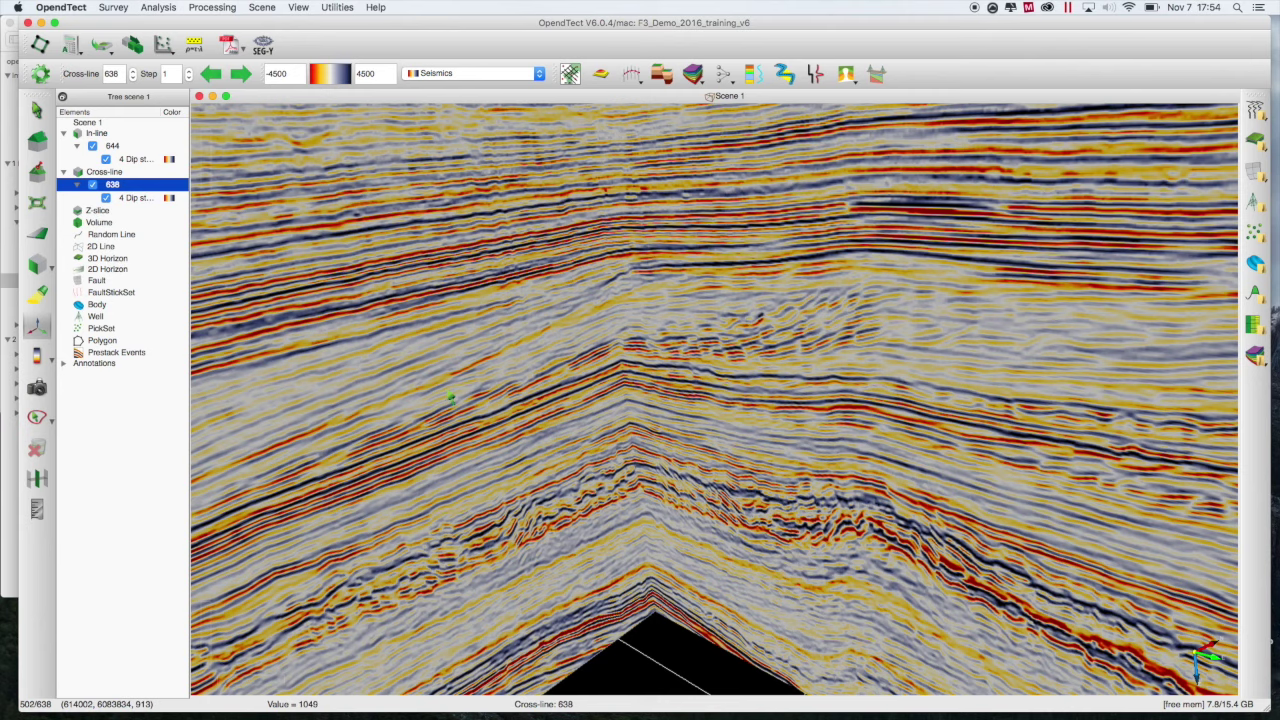
{"action": "scroll", "coordinate": [627, 398], "scroll_direction": "up", "scroll_amount": 2}
{"action": "scroll", "coordinate": [627, 398], "scroll_direction": "up", "scroll_amount": 5}
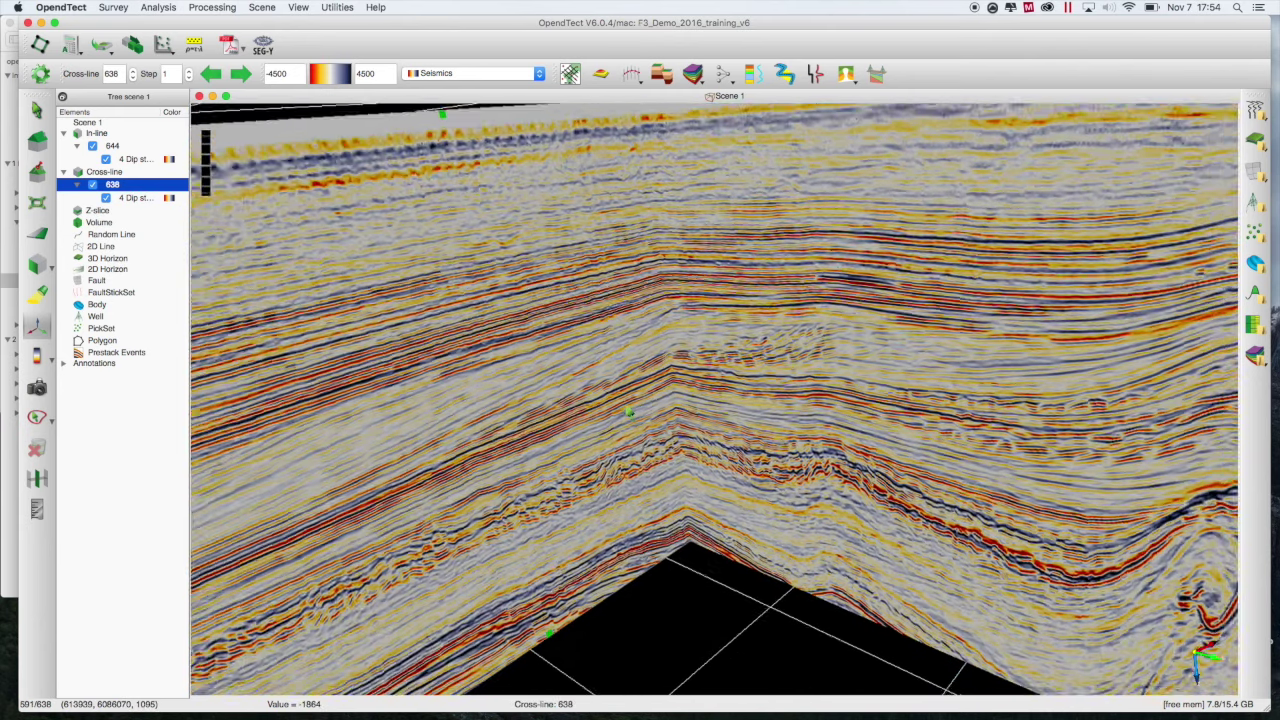
{"action": "scroll", "coordinate": [628, 412], "scroll_direction": "down", "scroll_amount": 6}
{"action": "scroll", "coordinate": [621, 436], "scroll_direction": "up", "scroll_amount": 6}
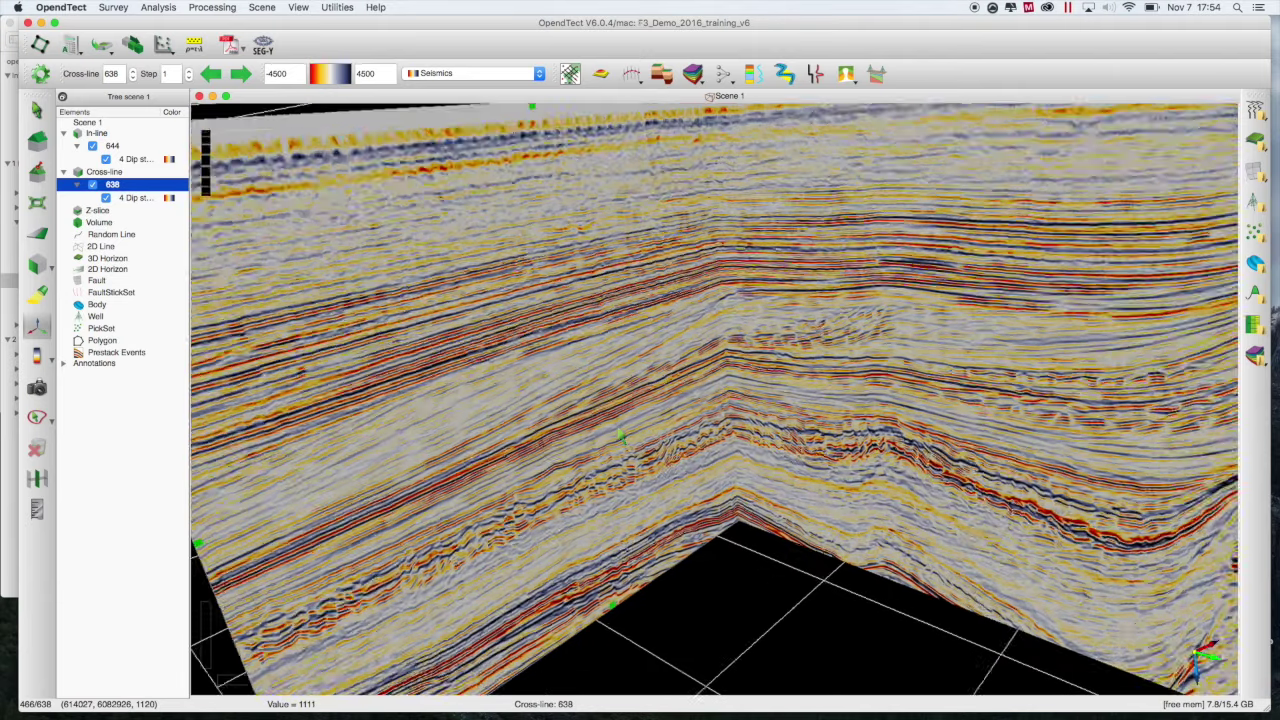
{"action": "scroll", "coordinate": [621, 436], "scroll_direction": "down", "scroll_amount": 3}
{"action": "scroll", "coordinate": [619, 440], "scroll_direction": "down", "scroll_amount": 1}
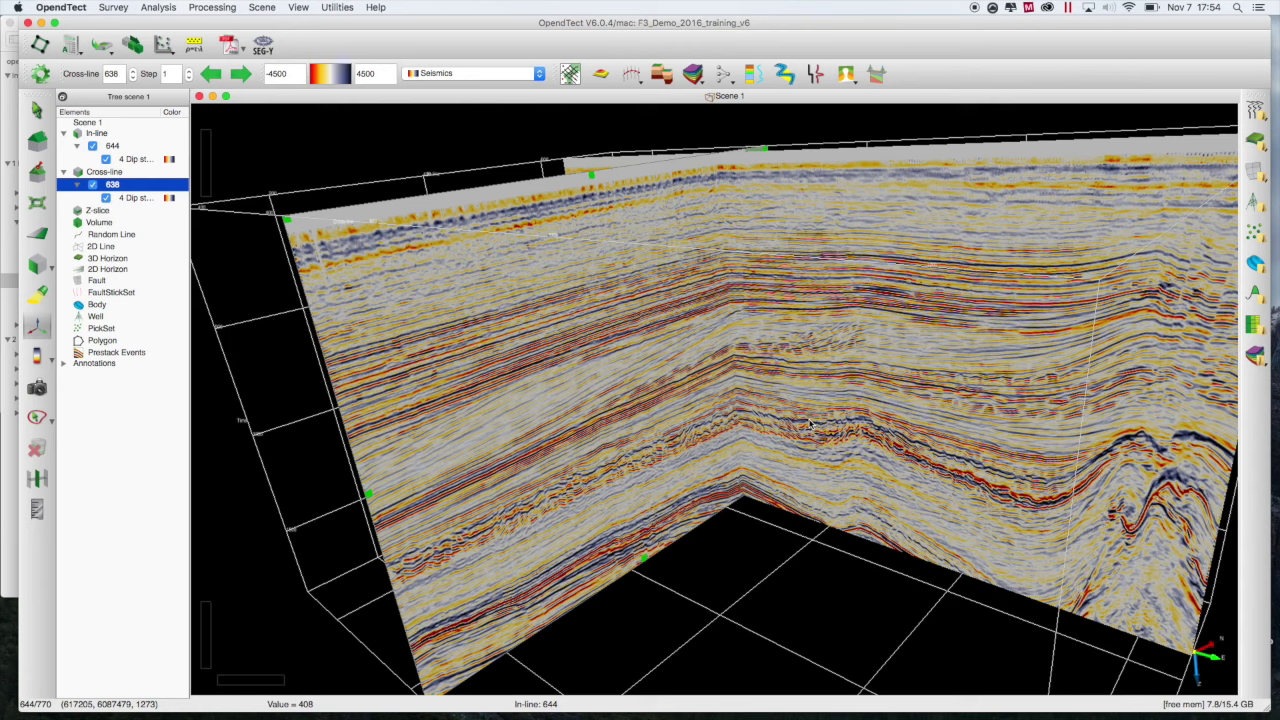
- Move the cross-line section to 300 at the edge of the survey box and the in-line section to 700
{"action": "left_click_drag", "start_coordinate": [408, 376], "coordinate": [290, 381]}
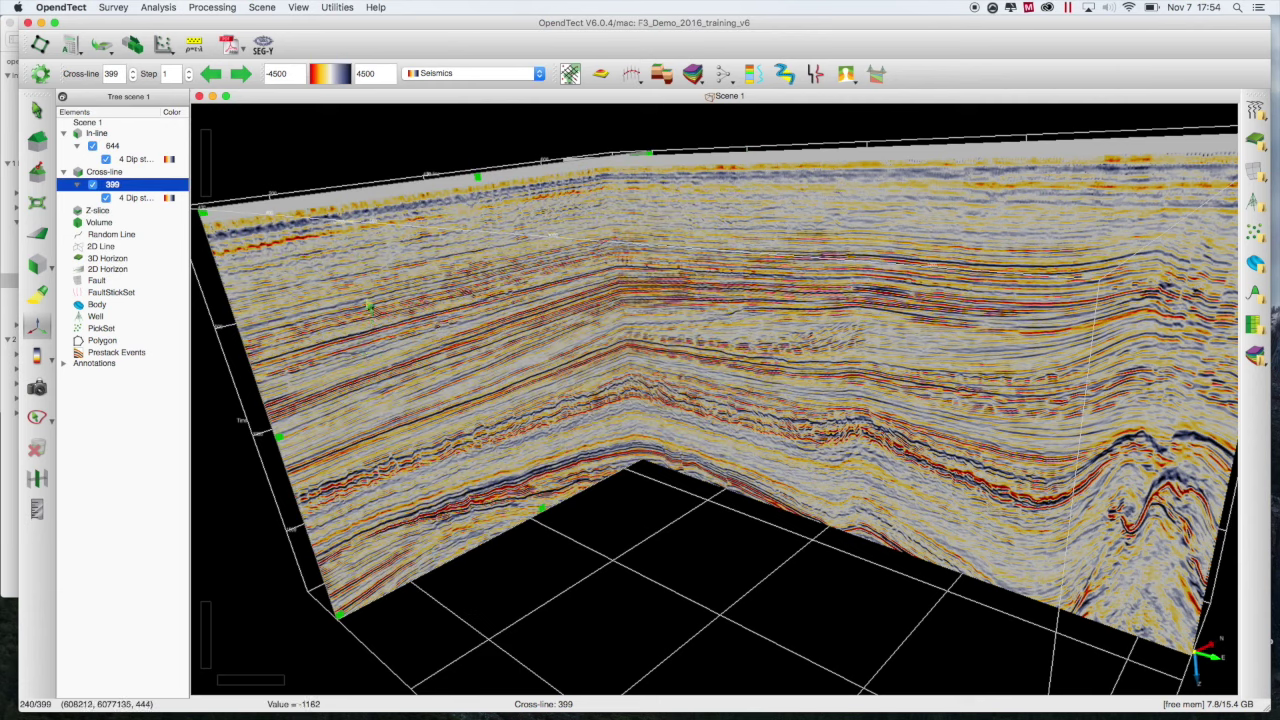
{"action": "left_click_drag", "start_coordinate": [370, 307], "coordinate": [301, 293]}
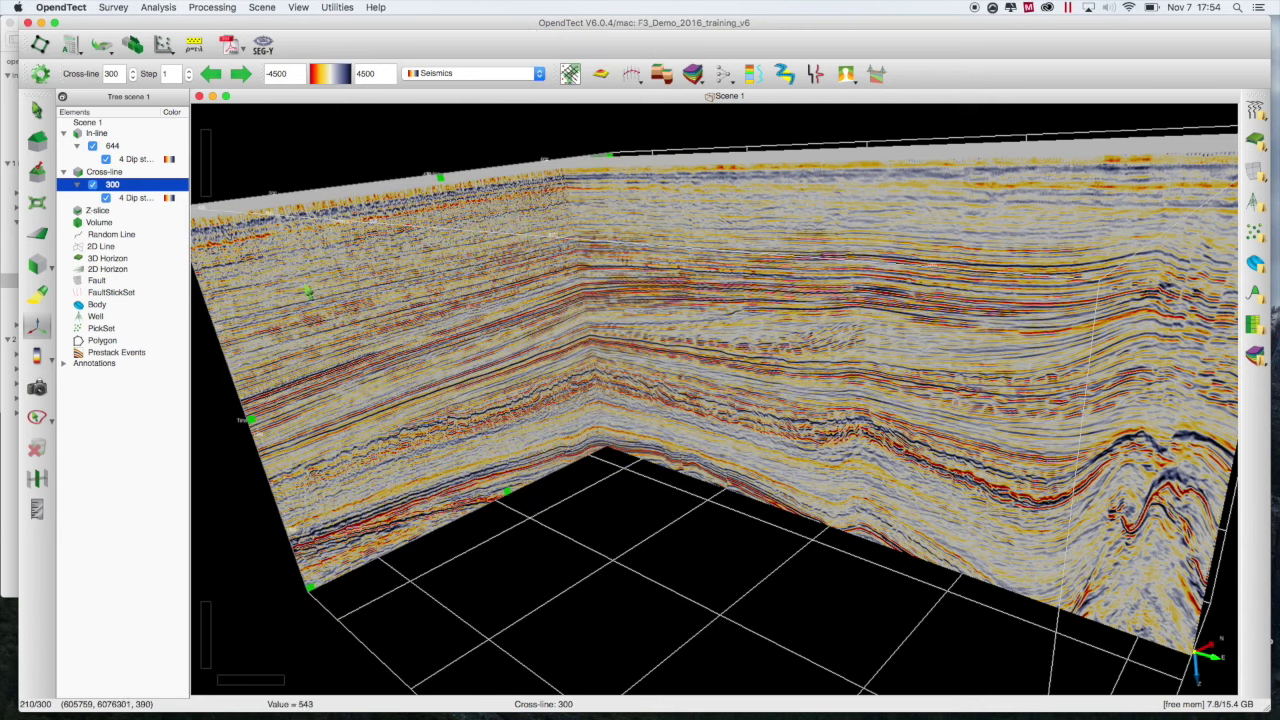
{"action": "left_click", "coordinate": [970, 266]}
{"action": "left_click_drag", "start_coordinate": [1094, 136], "coordinate": [1129, 157]}
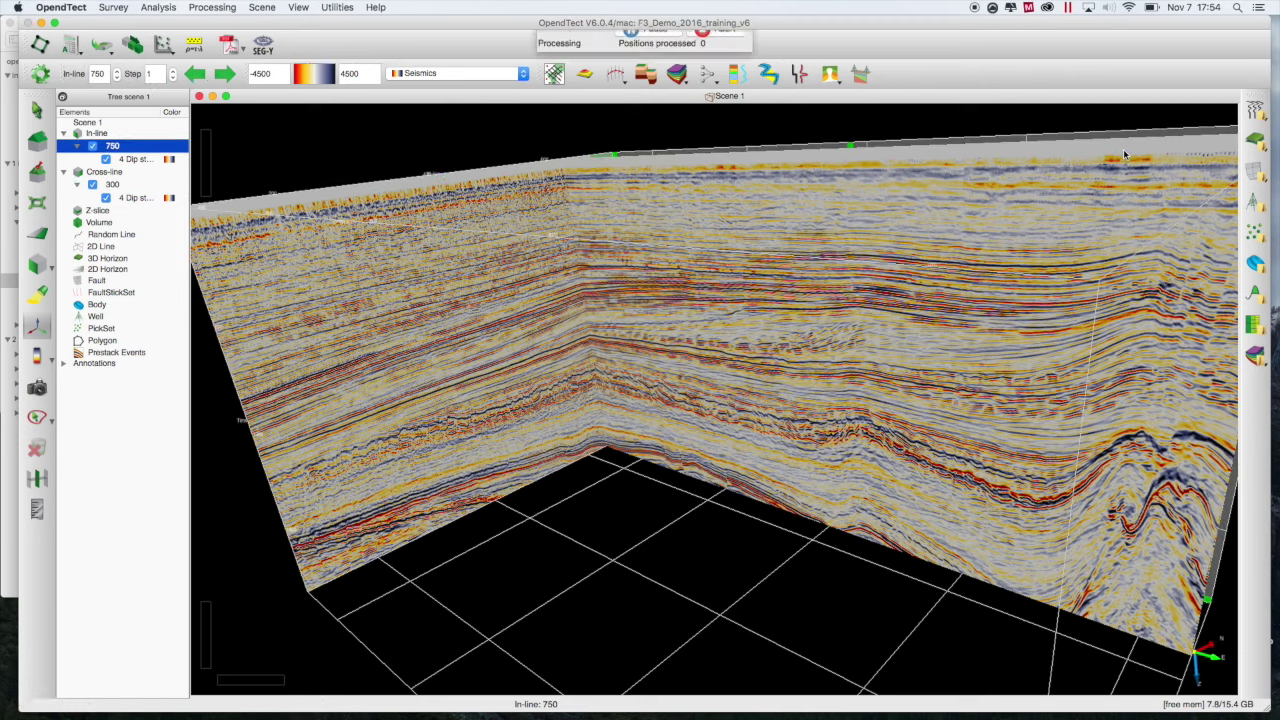
{"action": "left_click_drag", "start_coordinate": [1128, 161], "coordinate": [1122, 169]}
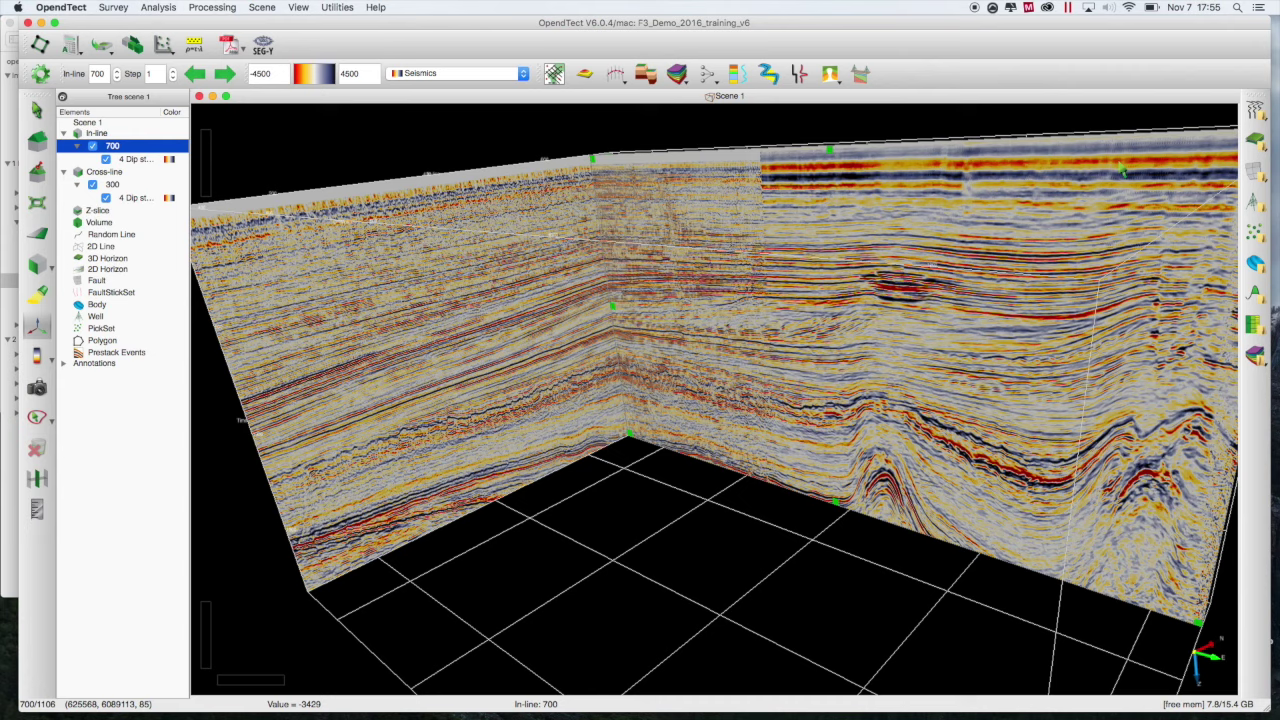
- Zoom out and in to examine the in-line 700 and cross-line 300 sections together
{"action": "scroll", "coordinate": [1122, 171], "scroll_direction": "down", "scroll_amount": 5}
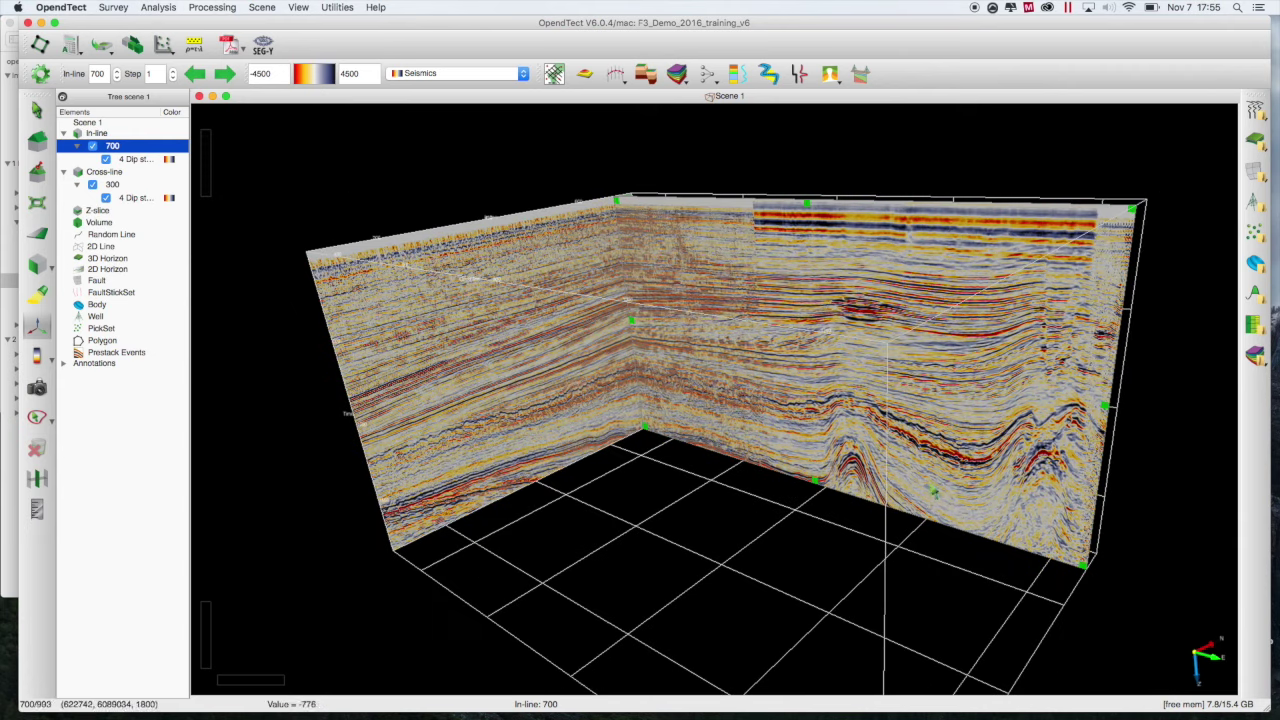
{"action": "scroll", "coordinate": [700, 400], "scroll_direction": "down", "scroll_amount": 2}
{"action": "scroll", "coordinate": [700, 400], "scroll_direction": "up", "scroll_amount": 6}
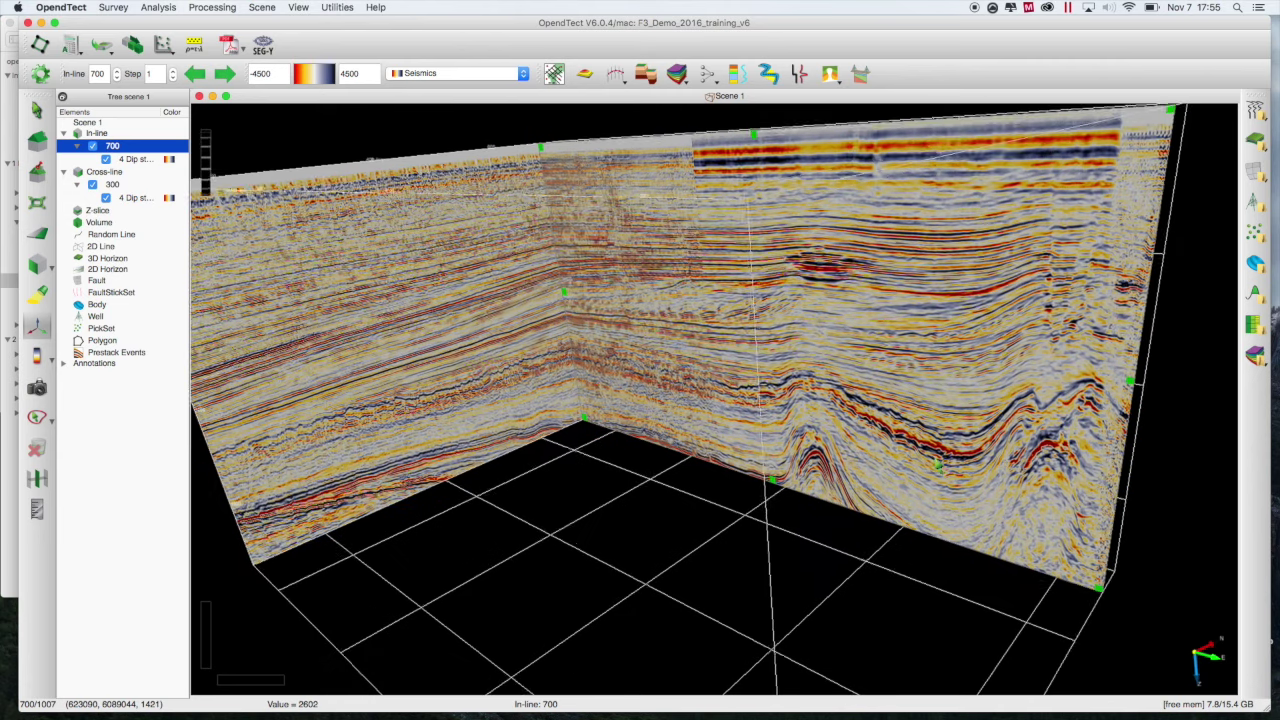
{"action": "scroll", "coordinate": [700, 400], "scroll_direction": "down", "scroll_amount": 3}
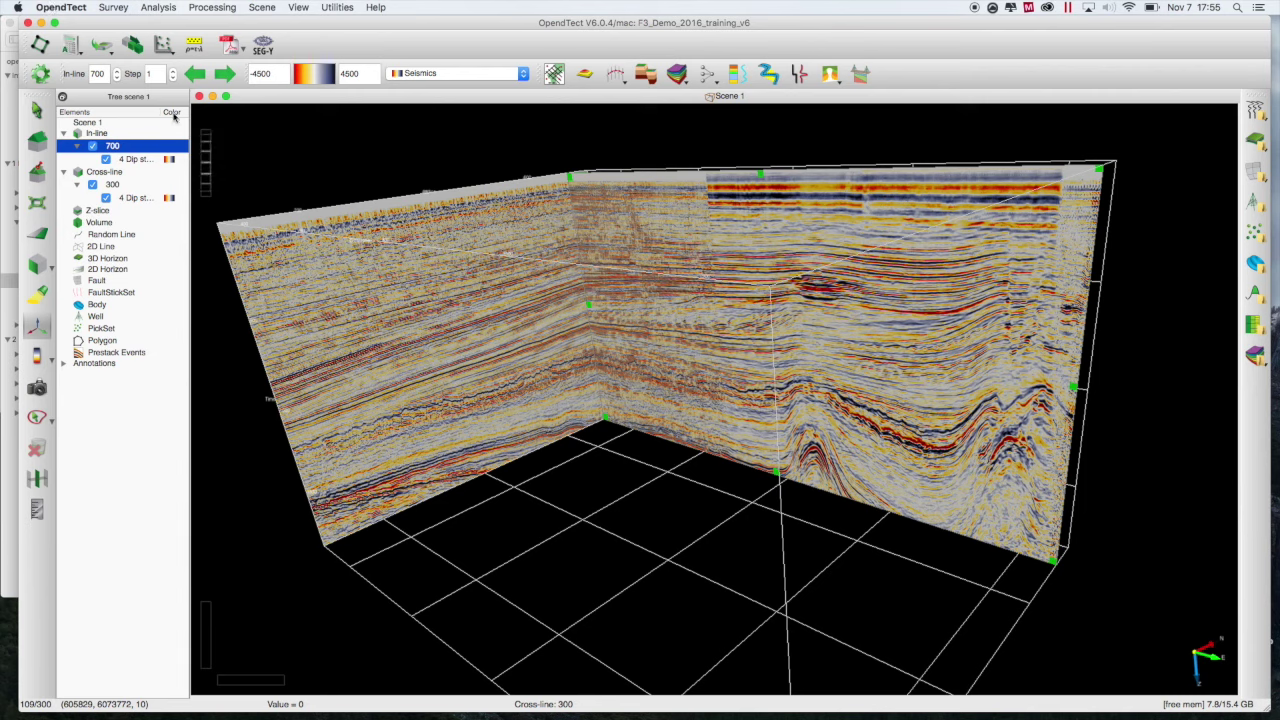
- Add a Z-slice to the scene displaying the stored data 4 Dip steered median filter
{"action": "right_click", "coordinate": [100, 214]}
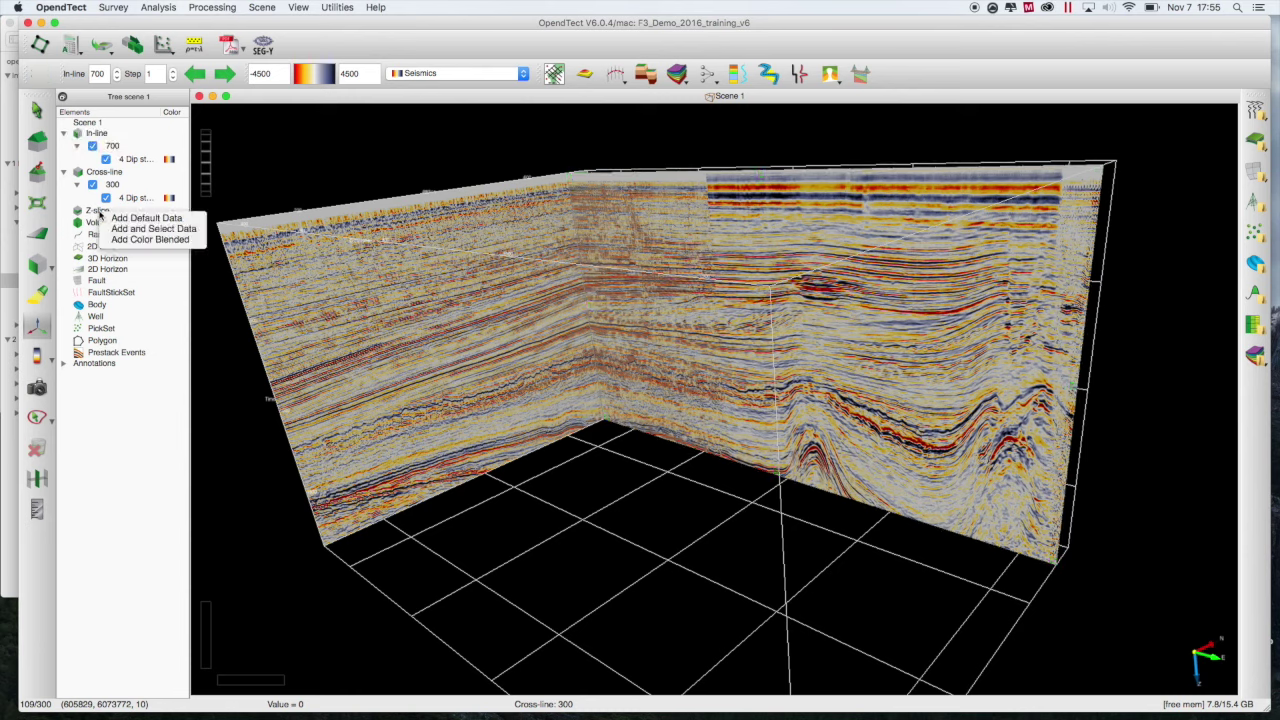
{"action": "left_click", "coordinate": [145, 229]}
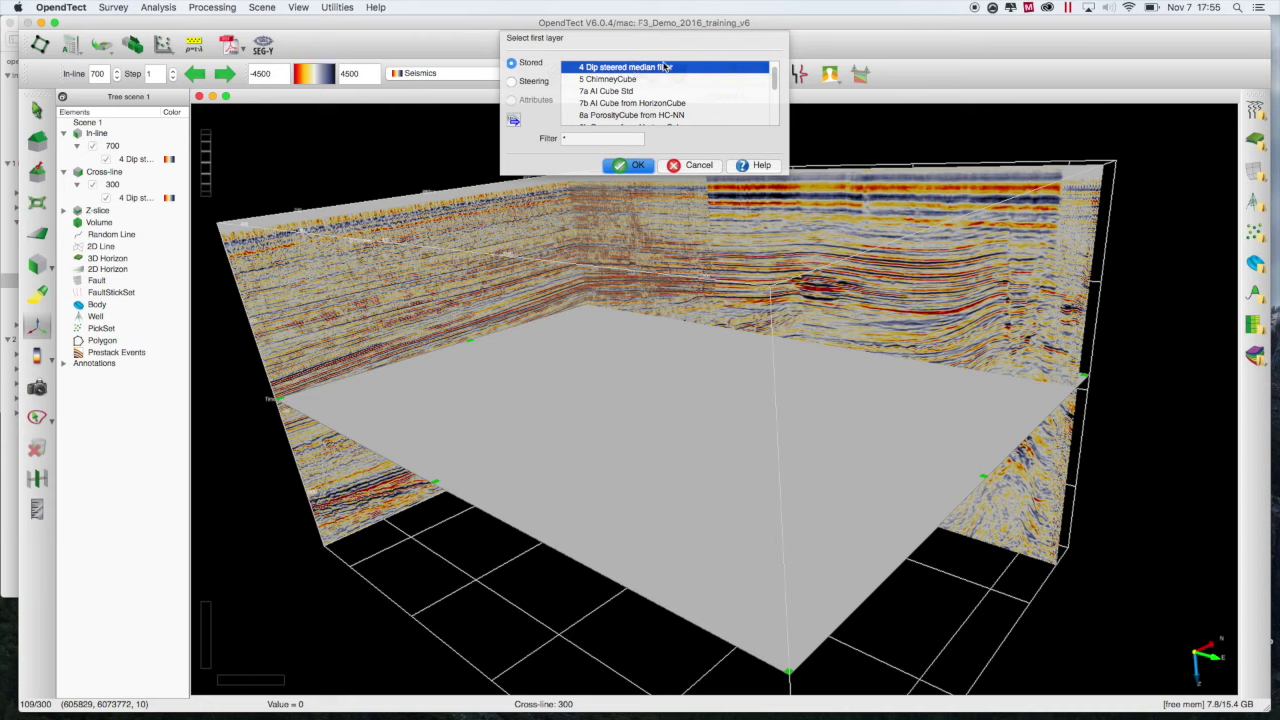
{"action": "left_click", "coordinate": [627, 168]}
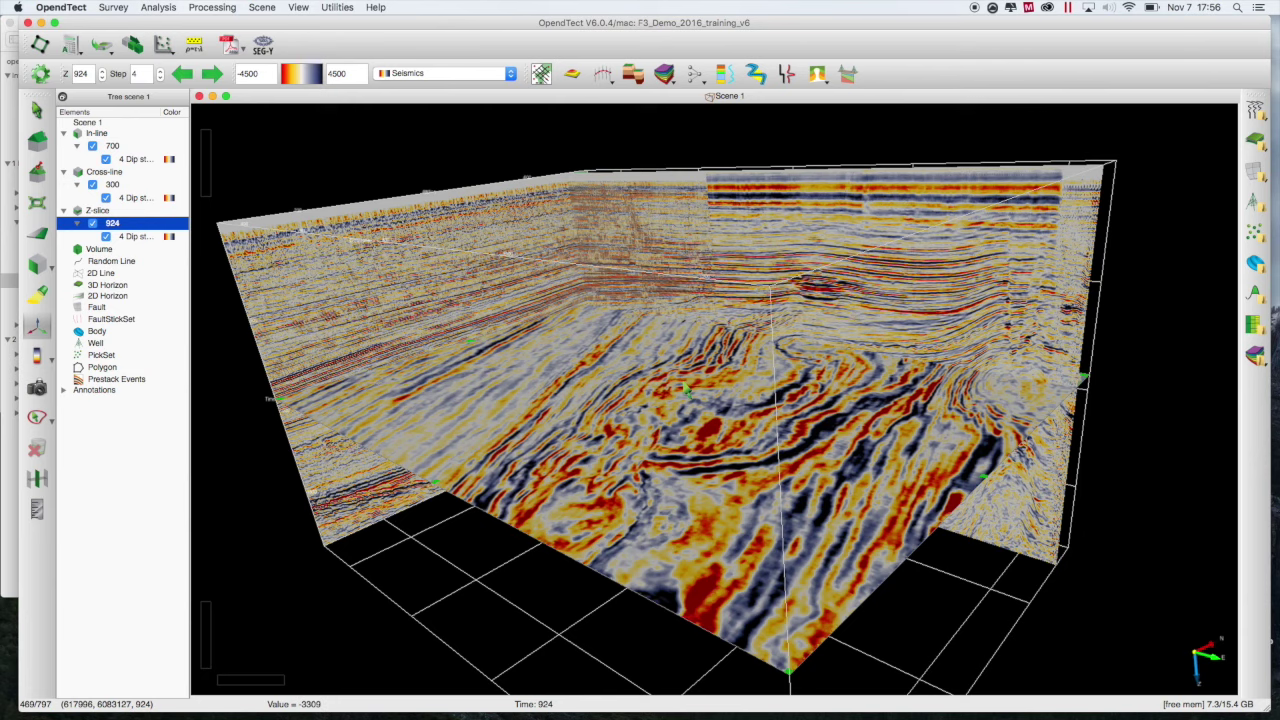
- Switch to view mode, look down on the Z-slice and examine closely where its strong red reflector meets in-line 700
{"action": "key", "text": "Escape"}
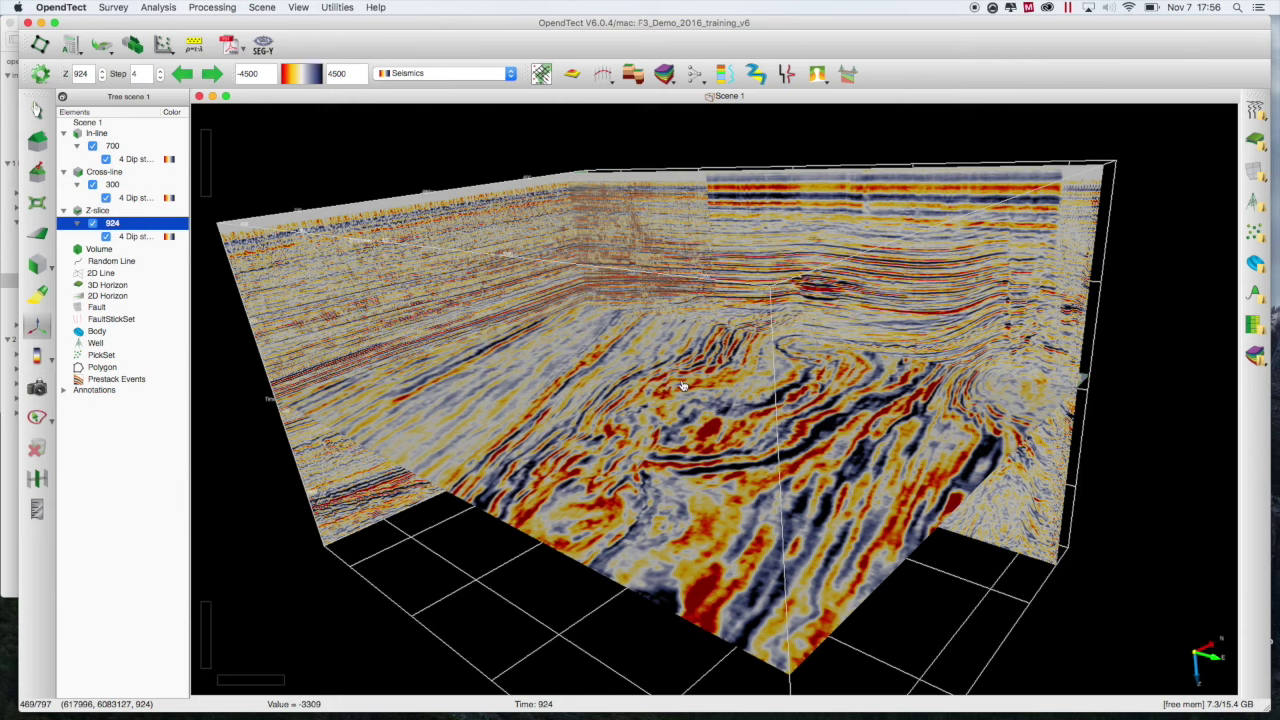
{"action": "left_click_drag", "start_coordinate": [681, 386], "coordinate": [651, 560]}
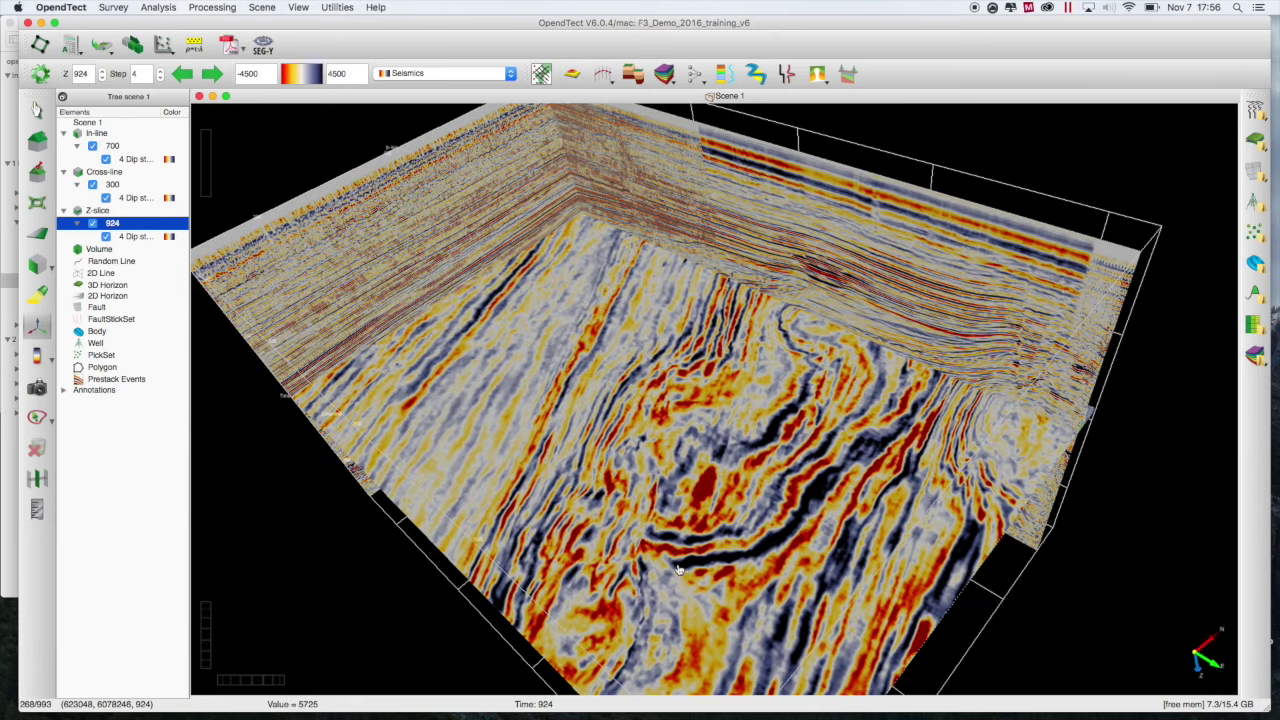
{"action": "left_click_drag", "start_coordinate": [456, 549], "coordinate": [956, 536]}
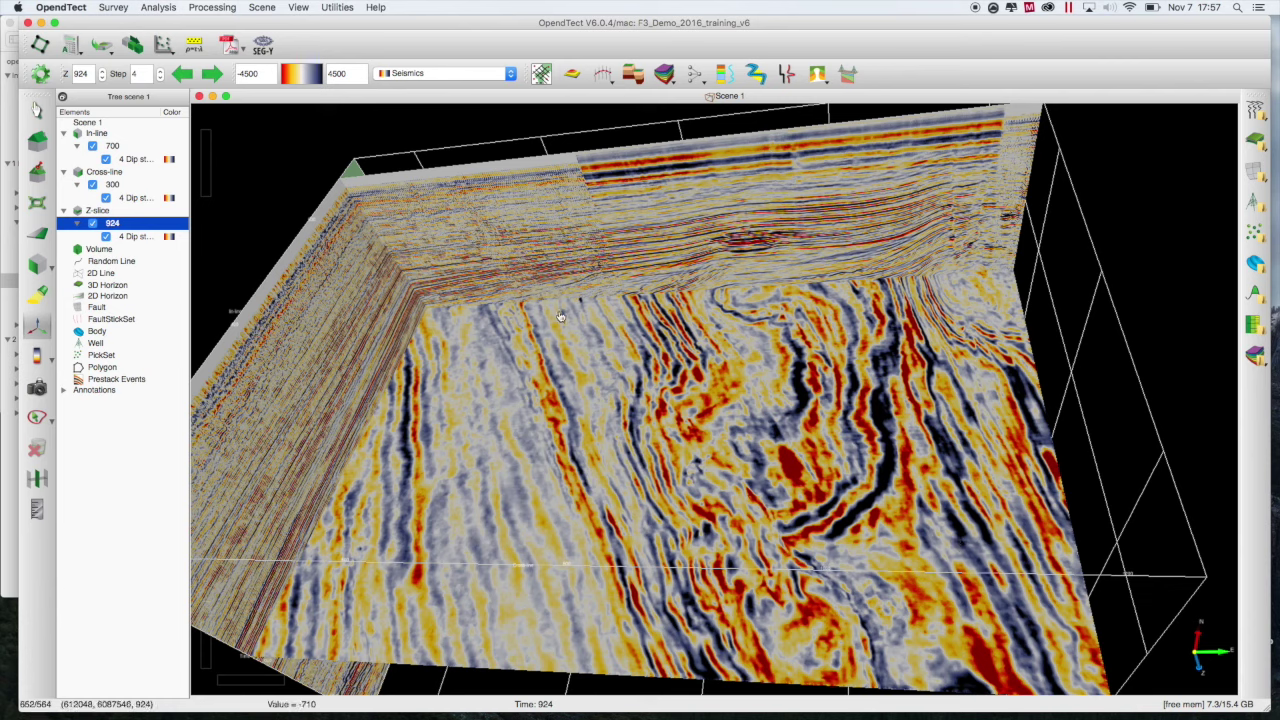
{"action": "scroll", "coordinate": [560, 316], "scroll_direction": "up", "scroll_amount": 8}
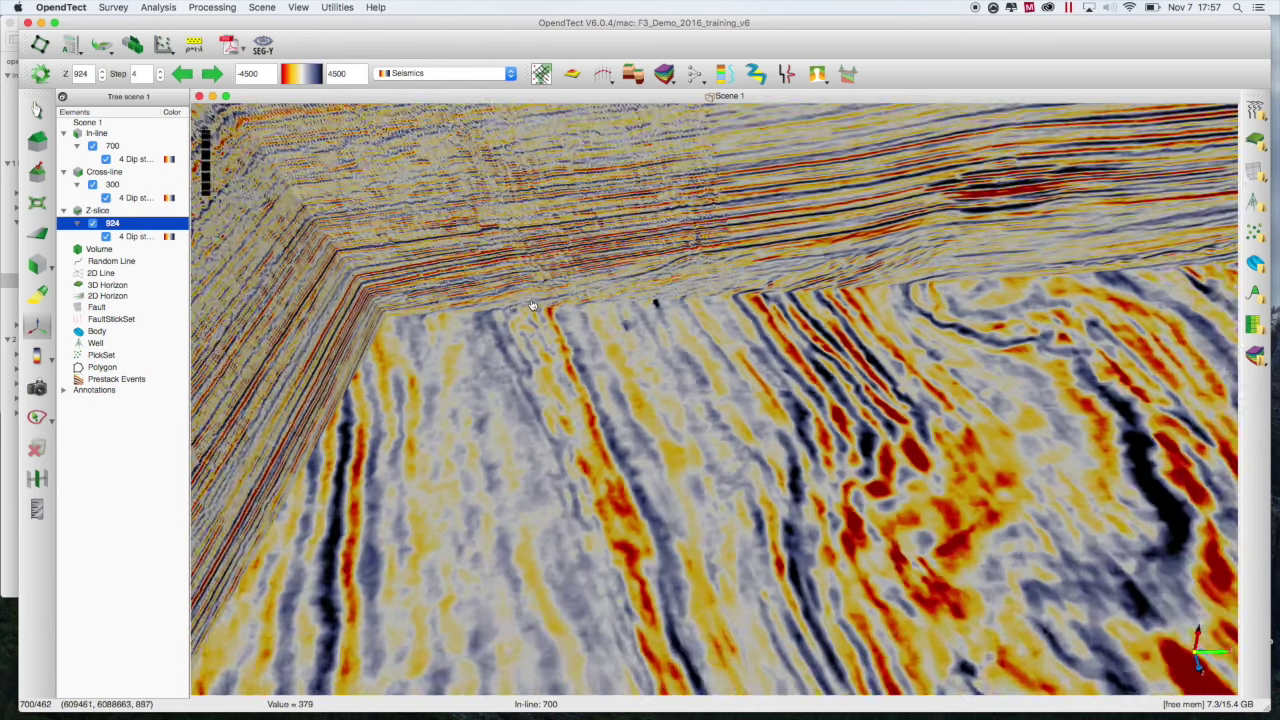
{"action": "scroll", "coordinate": [533, 305], "scroll_direction": "up", "scroll_amount": 2}
{"action": "scroll", "coordinate": [553, 310], "scroll_direction": "up", "scroll_amount": 4}
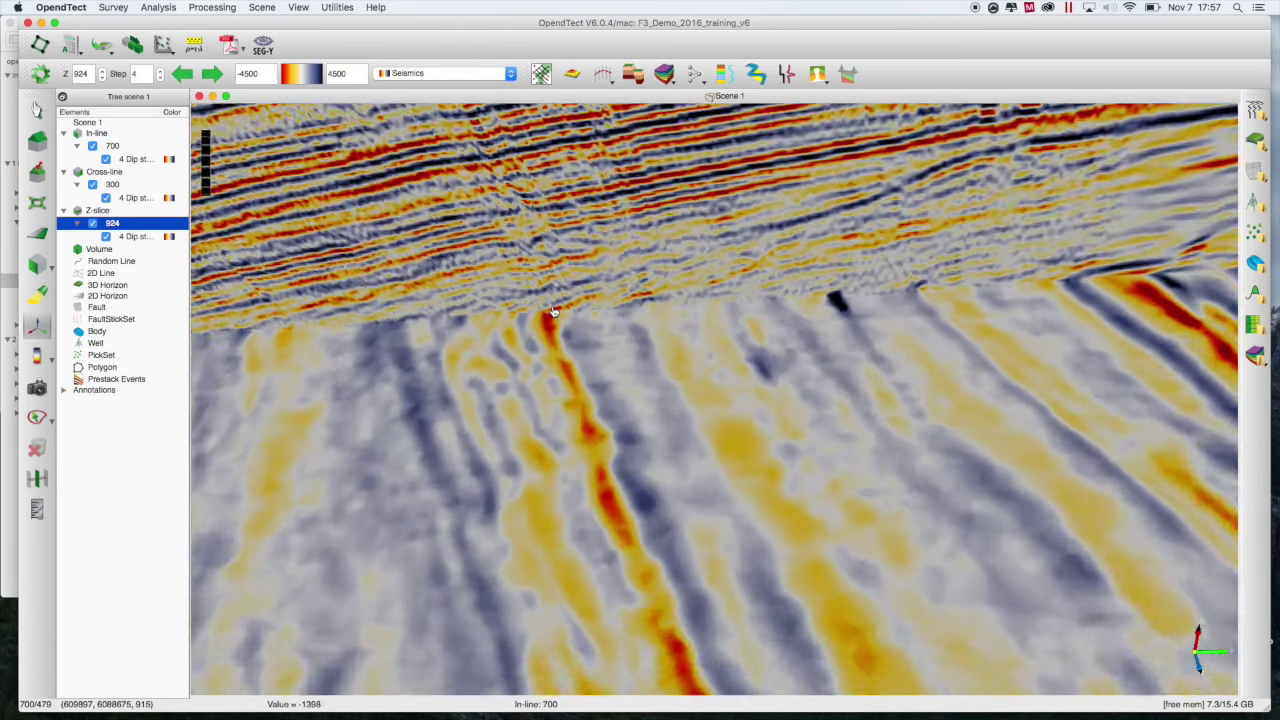
{"action": "scroll", "coordinate": [553, 310], "scroll_direction": "up", "scroll_amount": 6}
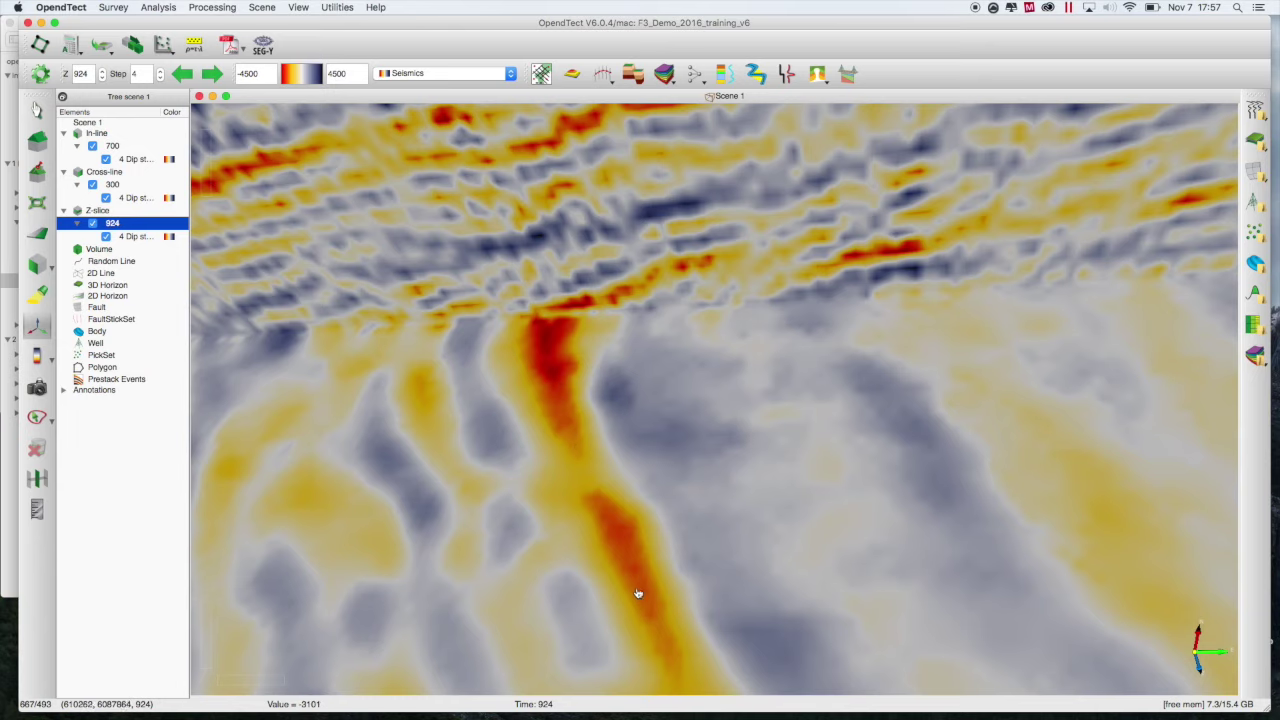
{"action": "scroll", "coordinate": [640, 597], "scroll_direction": "up", "scroll_amount": 2}
{"action": "scroll", "coordinate": [641, 599], "scroll_direction": "up", "scroll_amount": 2}
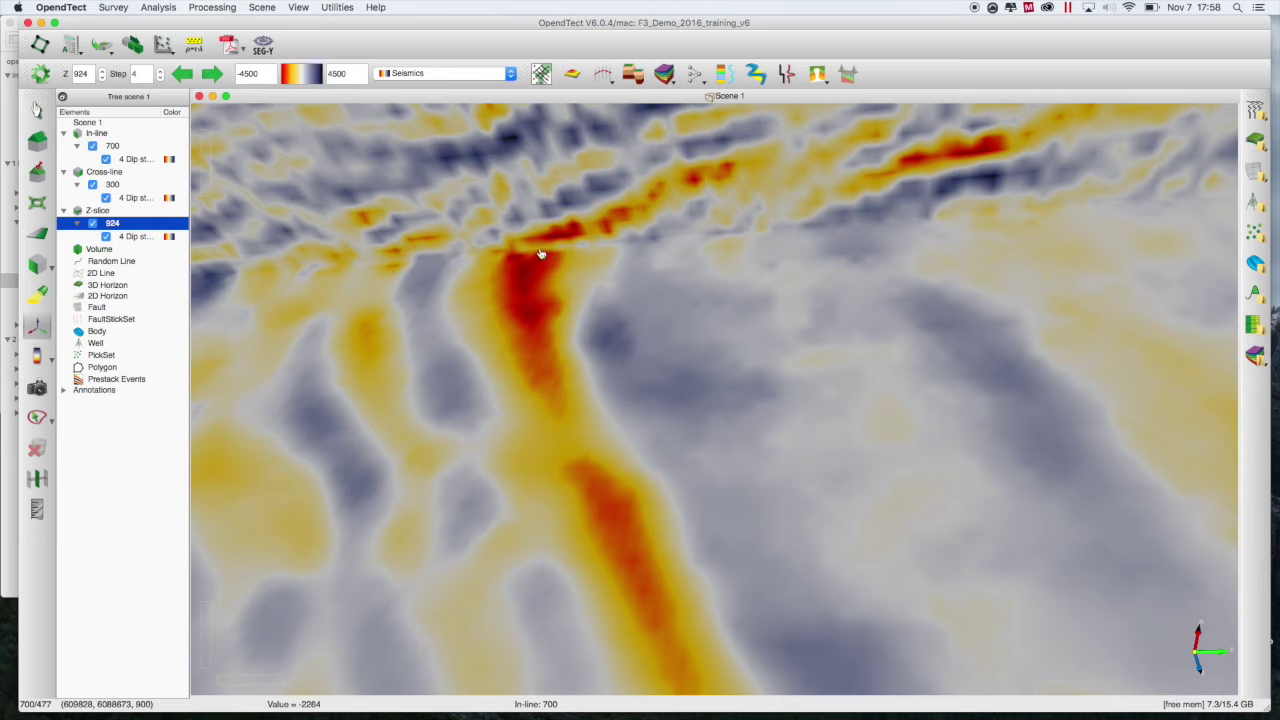
{"action": "scroll", "coordinate": [545, 248], "scroll_direction": "up", "scroll_amount": 5}
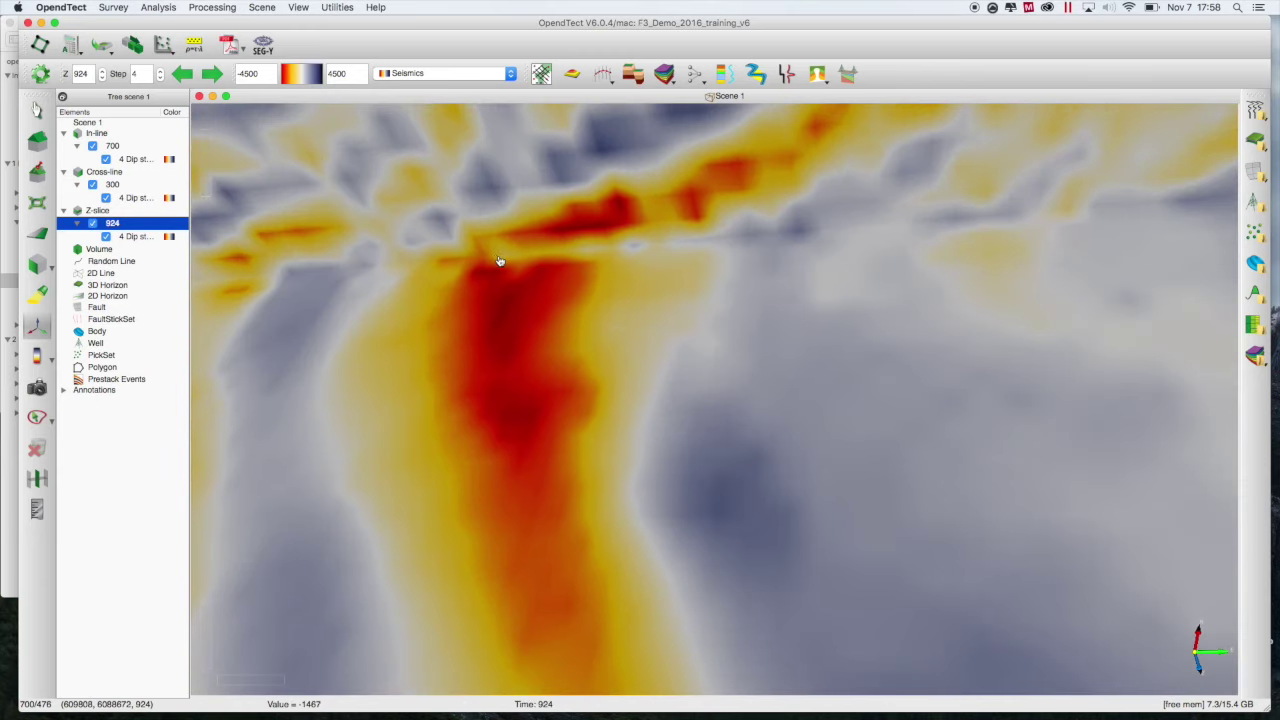
- Zoom back out from the reflector to view the whole Z-slice together with the in-line and cross-line sections
{"action": "scroll", "coordinate": [500, 261], "scroll_direction": "down", "scroll_amount": 5}
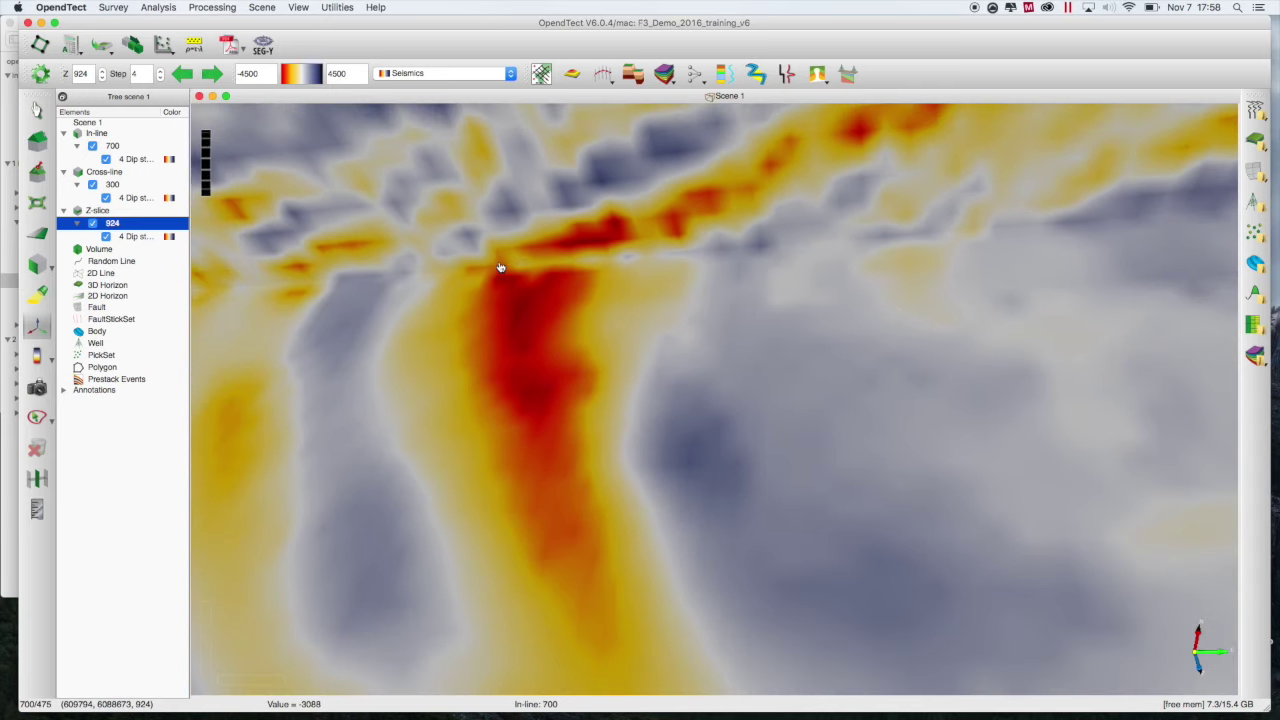
{"action": "scroll", "coordinate": [502, 276], "scroll_direction": "down", "scroll_amount": 5}
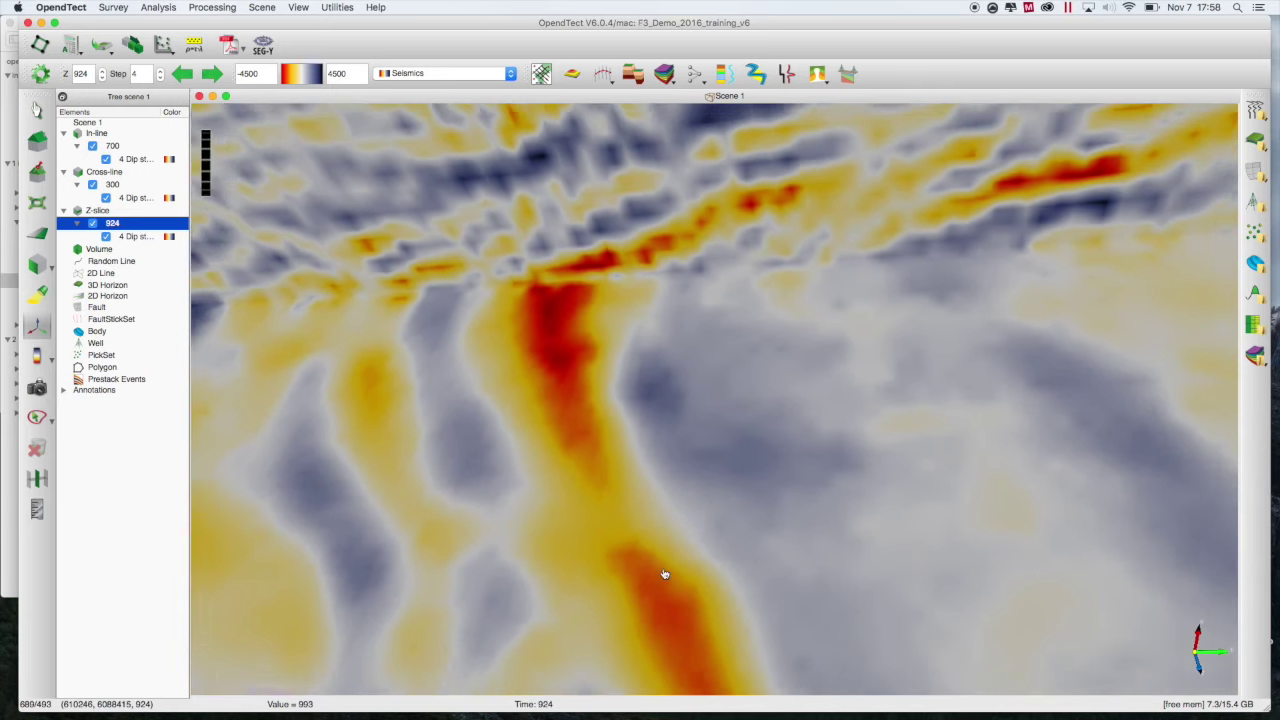
{"action": "scroll", "coordinate": [590, 600], "scroll_direction": "down", "scroll_amount": 5}
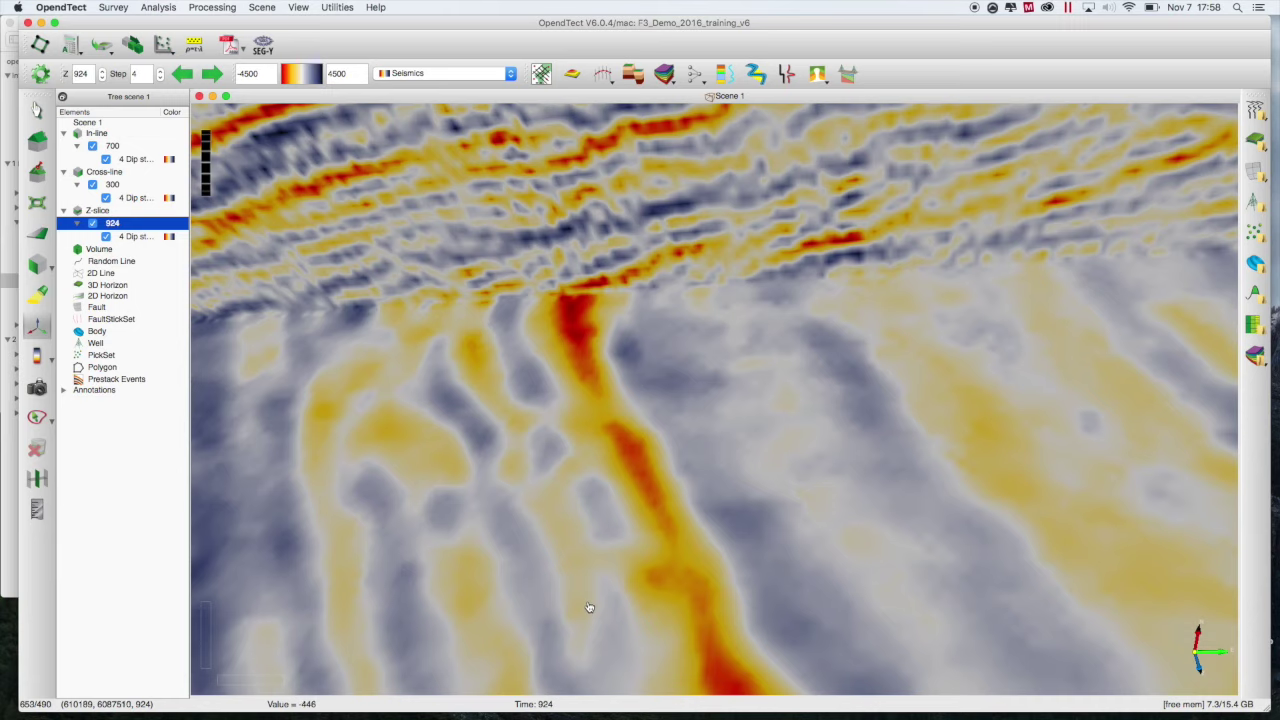
{"action": "scroll", "coordinate": [590, 607], "scroll_direction": "down", "scroll_amount": 2}
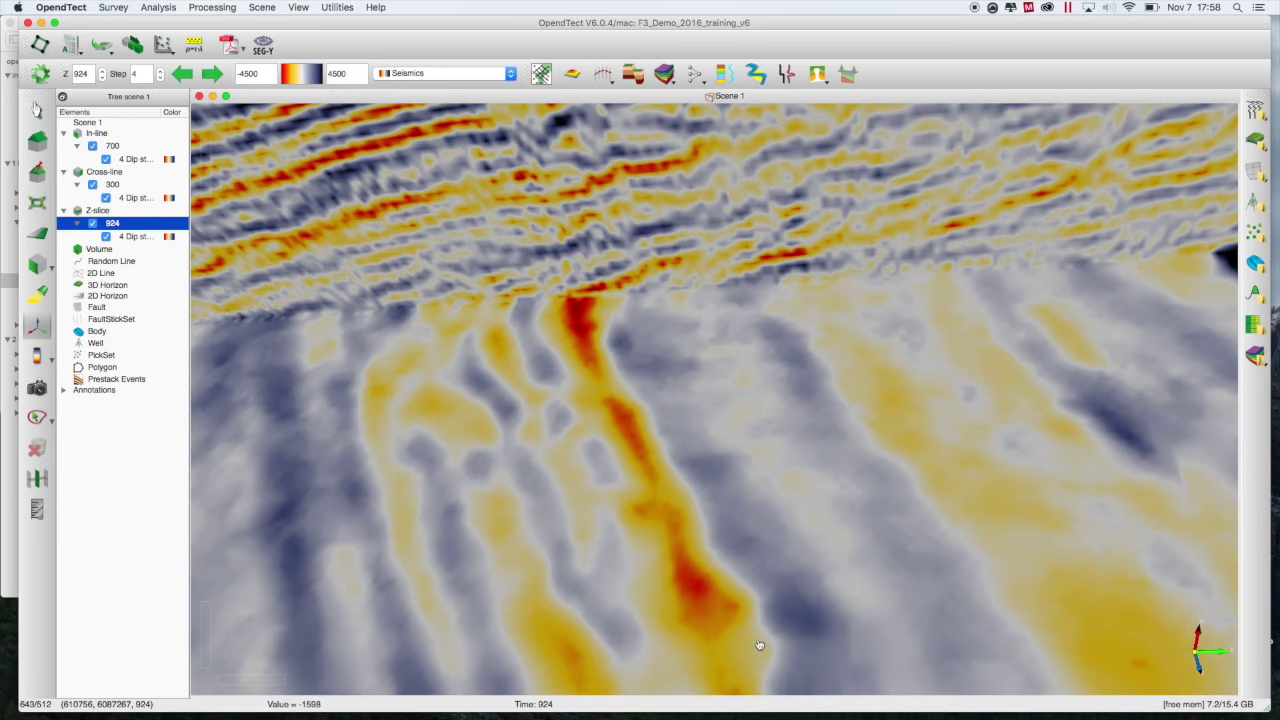
{"action": "left_click_drag", "start_coordinate": [723, 608], "coordinate": [809, 601]}
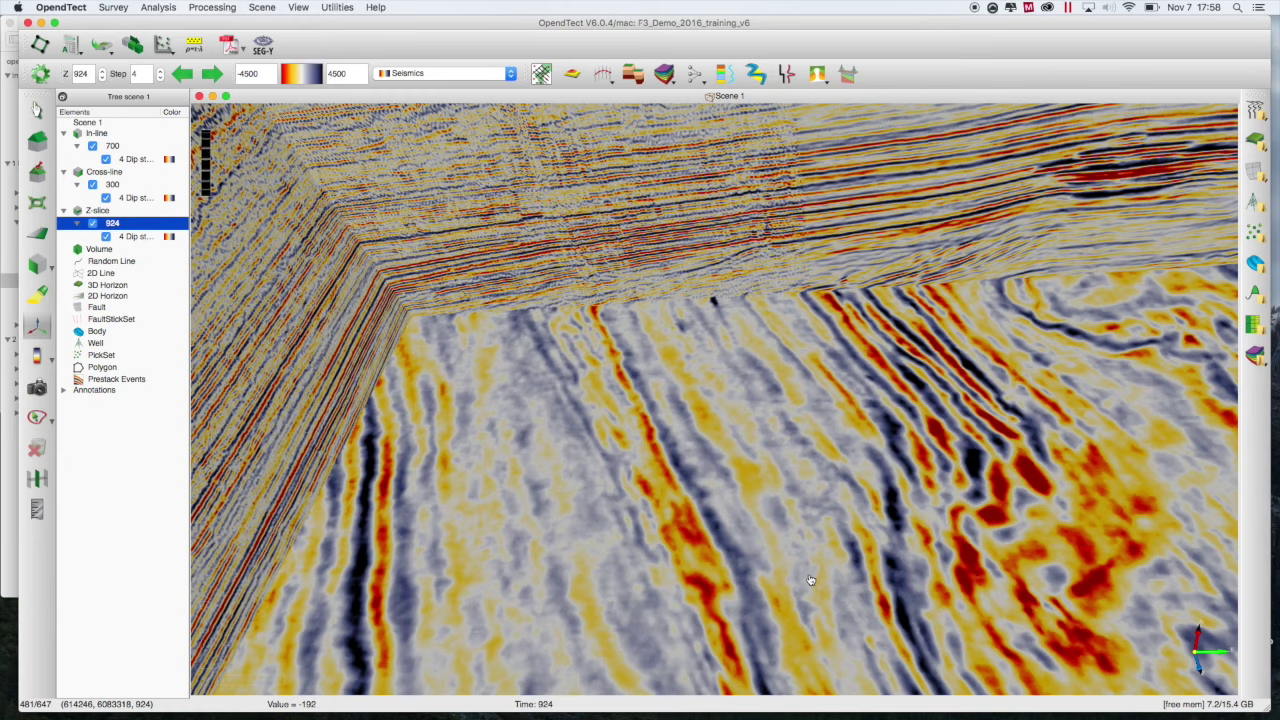
{"action": "left_click", "coordinate": [810, 580]}
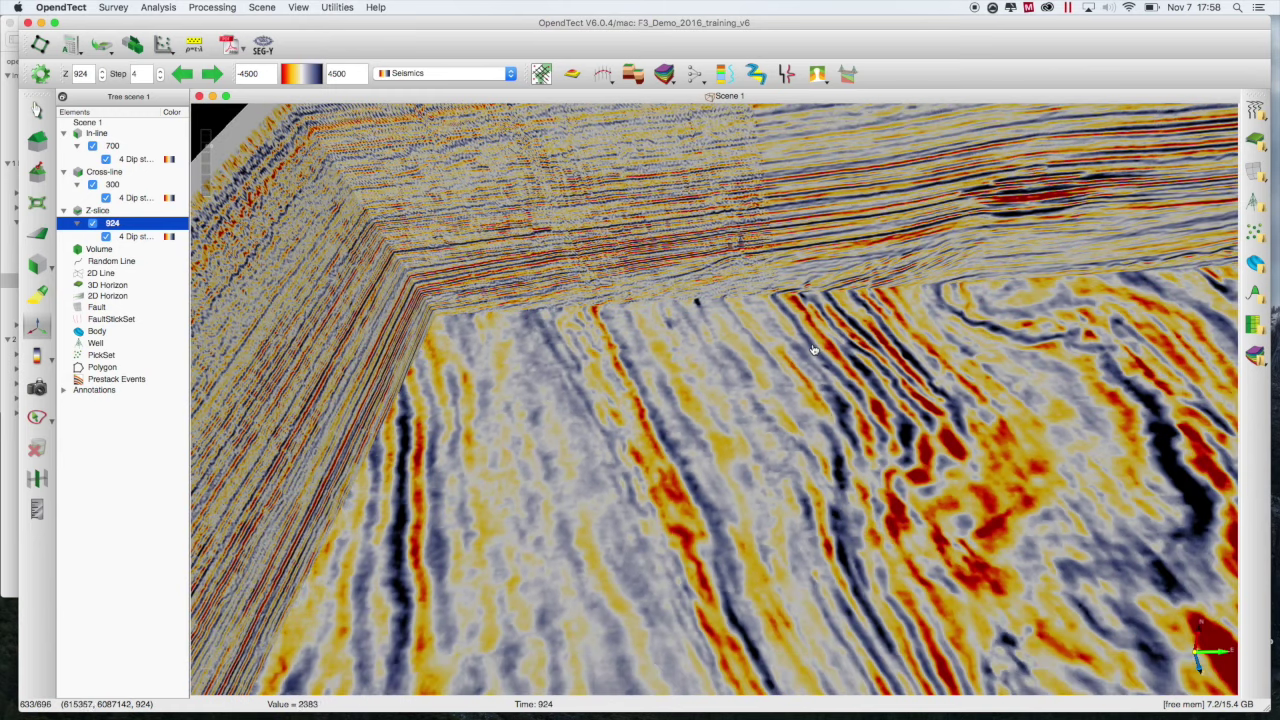
{"action": "left_click_drag", "start_coordinate": [816, 351], "coordinate": [813, 349]}
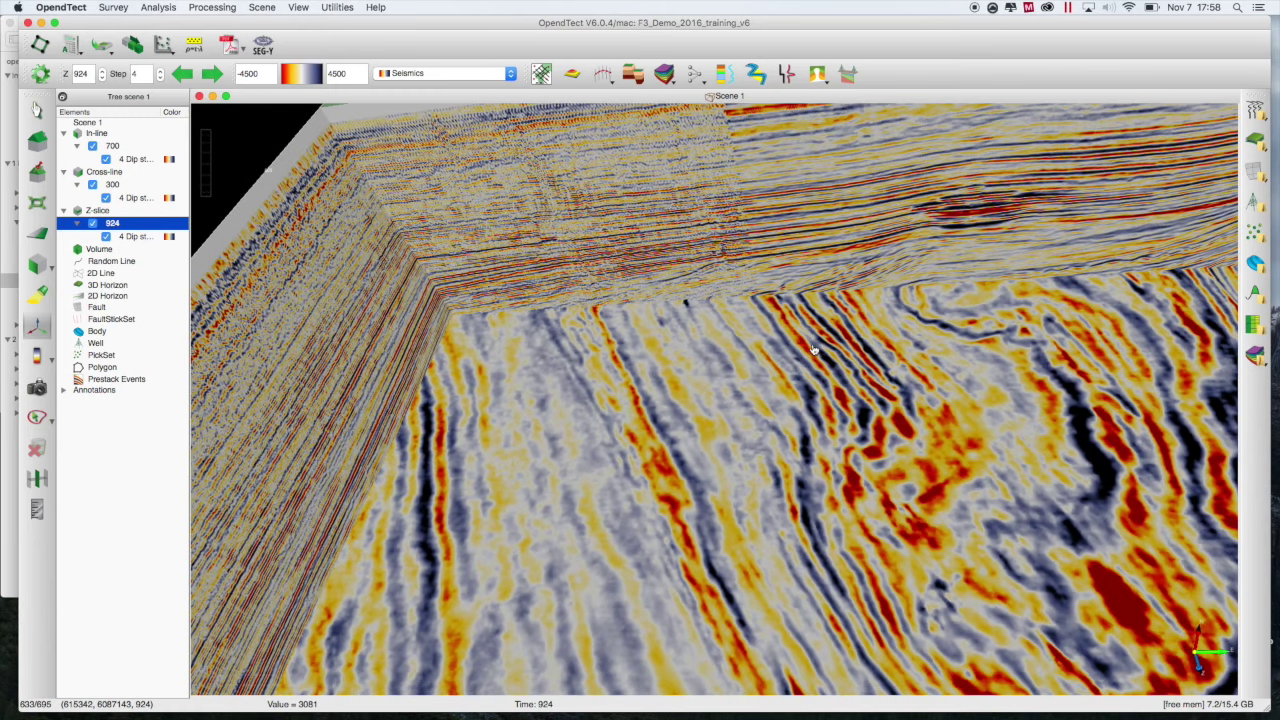
{"action": "left_click_drag", "start_coordinate": [815, 350], "coordinate": [800, 320]}
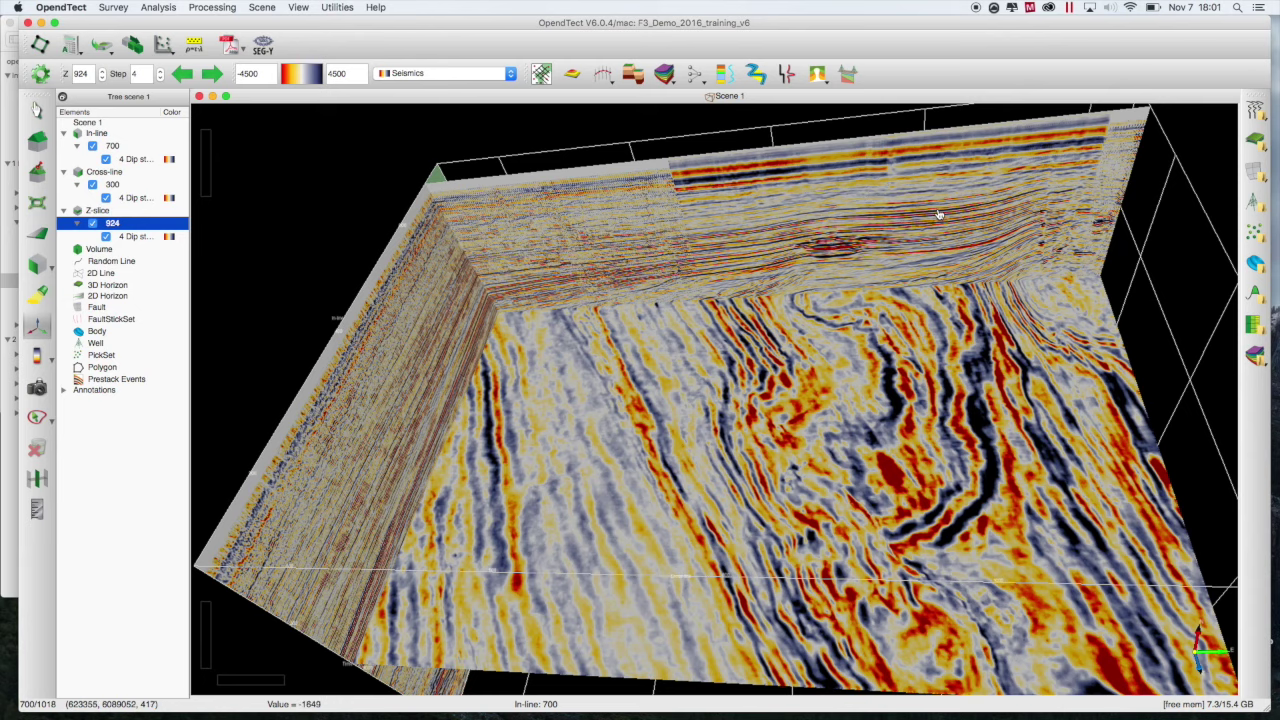
- Select the in-line section and move it across the Z-slice to 520
{"action": "left_click_drag", "start_coordinate": [930, 222], "coordinate": [793, 388]}
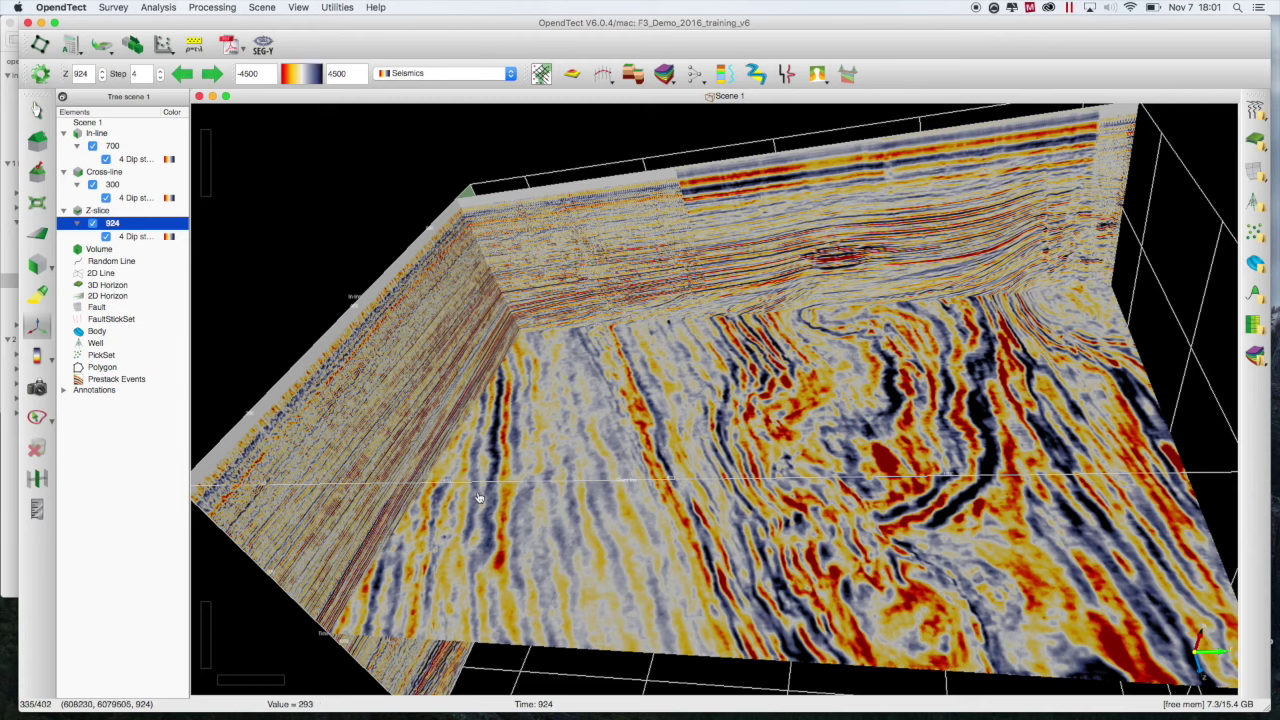
{"action": "left_click_drag", "start_coordinate": [394, 509], "coordinate": [405, 358]}
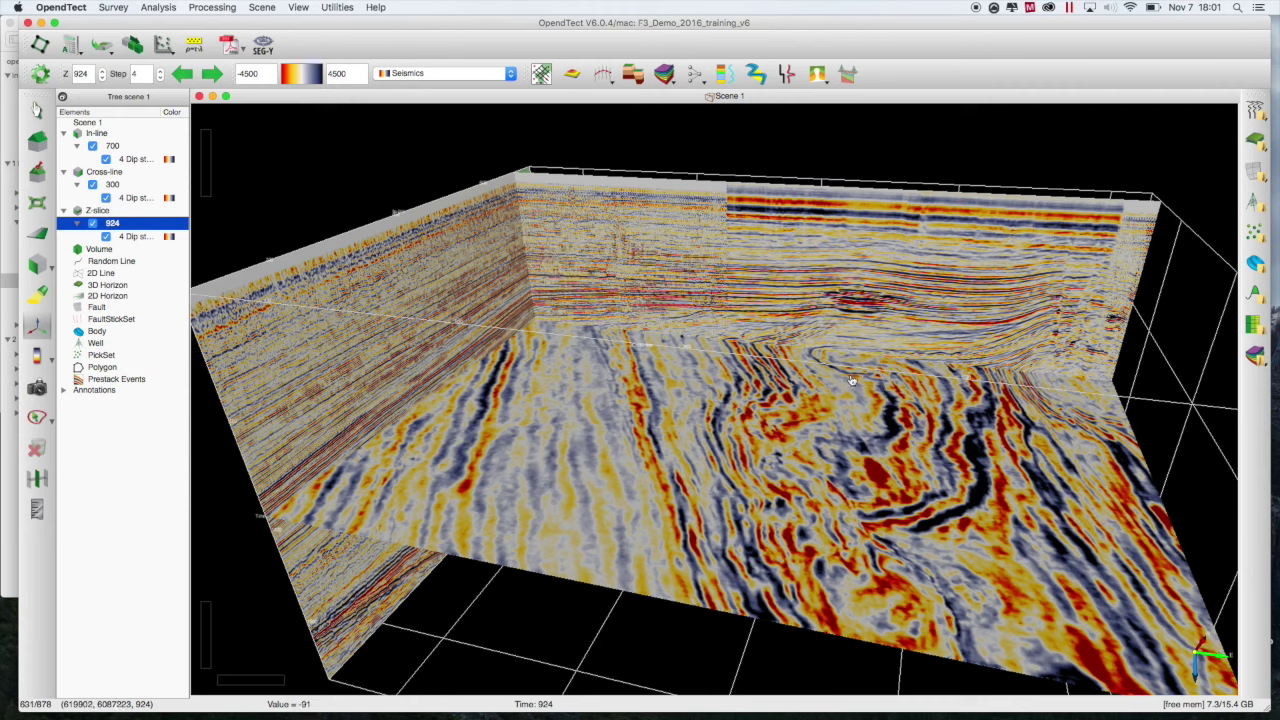
{"action": "left_click_drag", "start_coordinate": [833, 391], "coordinate": [820, 436]}
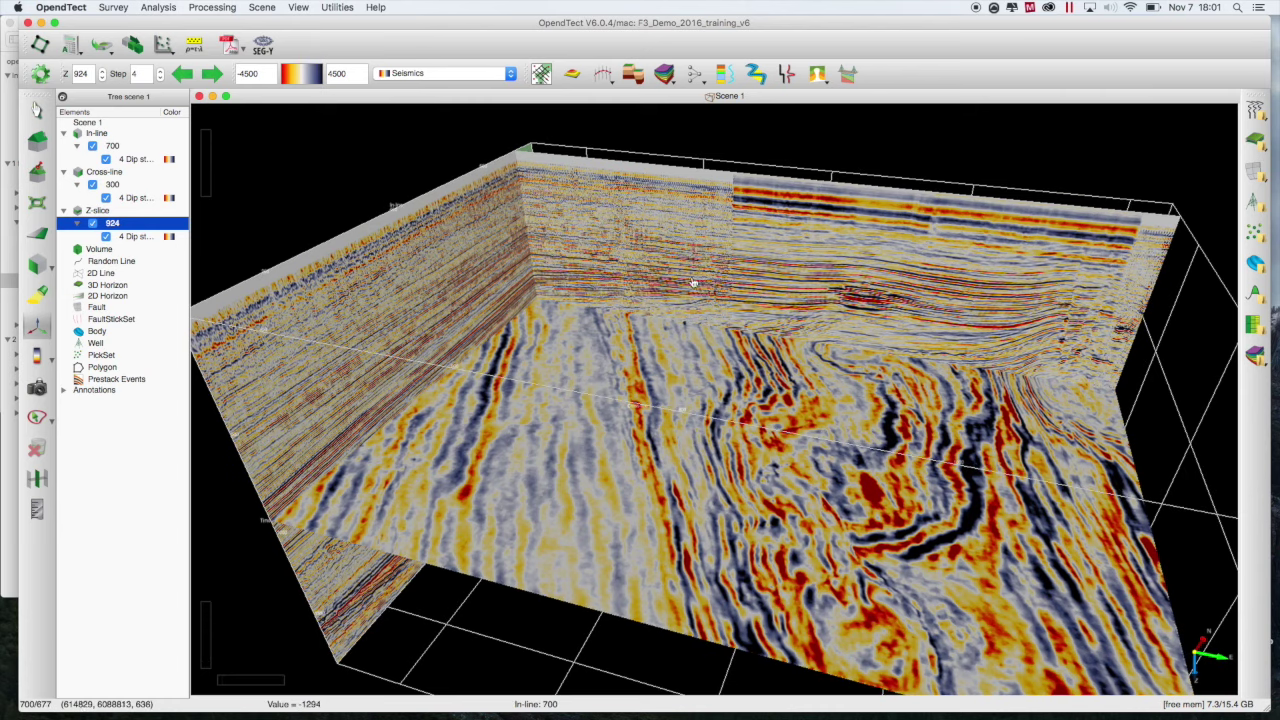
{"action": "left_click", "coordinate": [740, 198]}
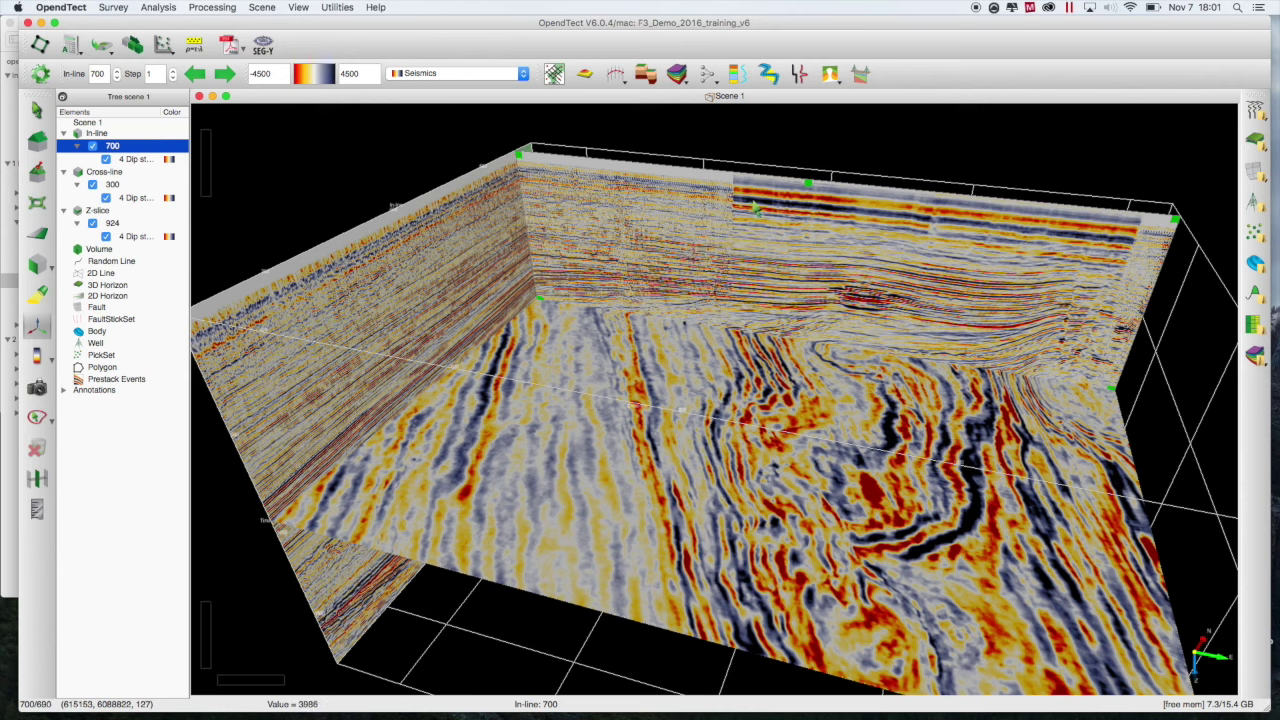
{"action": "left_click_drag", "start_coordinate": [773, 216], "coordinate": [755, 256]}
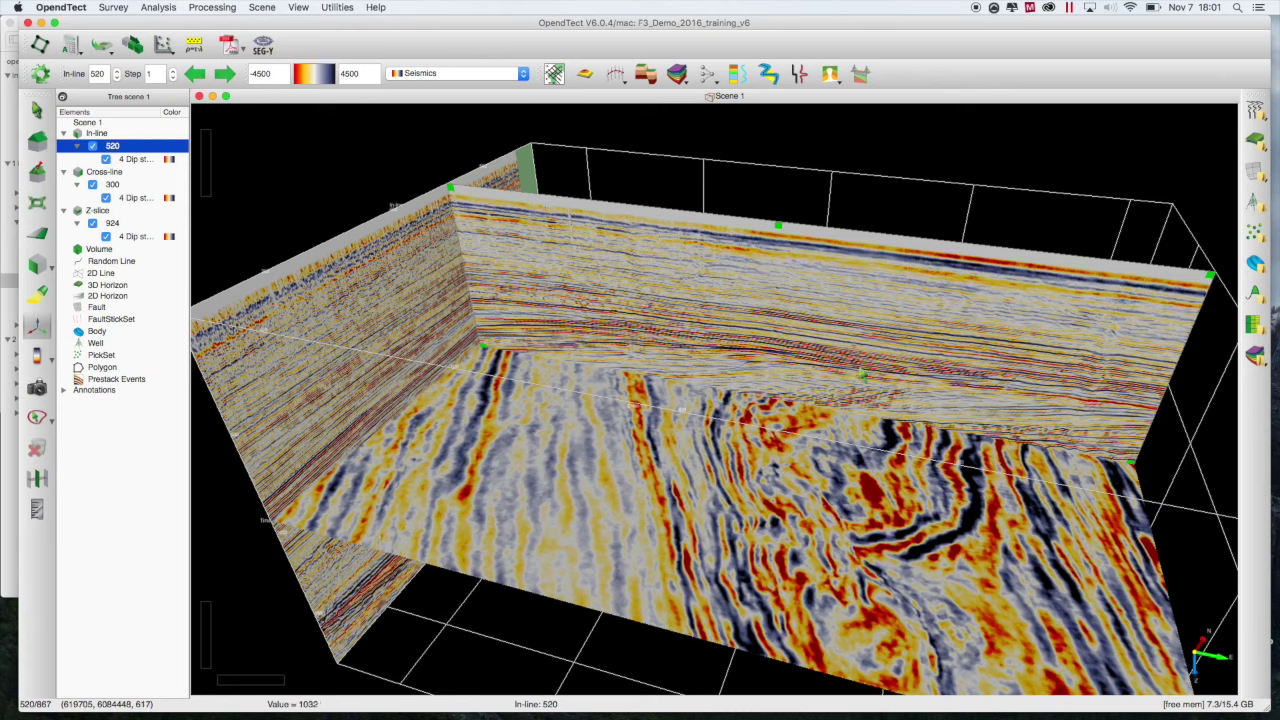
- Examine the dipping reflectors on in-line 520 just above the Z-slice from close up and a higher angle
{"action": "scroll", "coordinate": [862, 376], "scroll_direction": "up", "scroll_amount": 5}
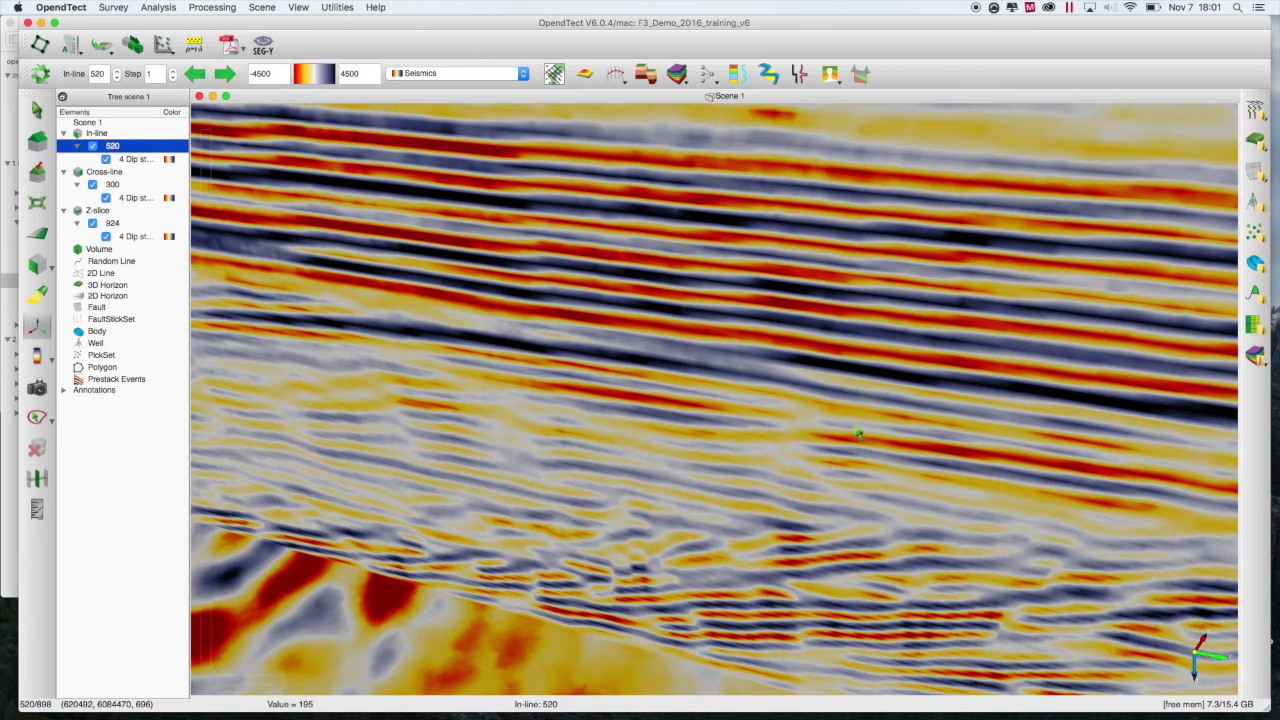
{"action": "key", "text": "Escape"}
{"action": "left_click_drag", "start_coordinate": [849, 474], "coordinate": [852, 301]}
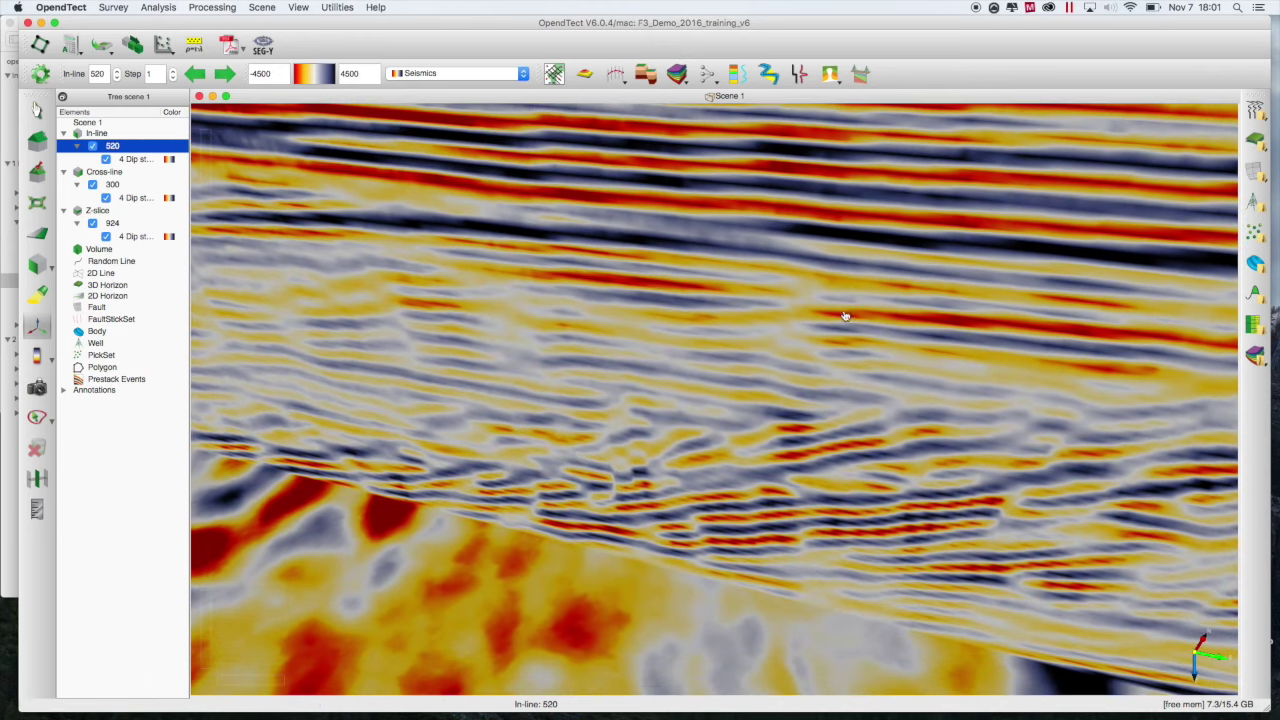
{"action": "left_click_drag", "start_coordinate": [819, 415], "coordinate": [857, 206]}
{"action": "scroll", "coordinate": [845, 278], "scroll_direction": "up", "scroll_amount": 2}
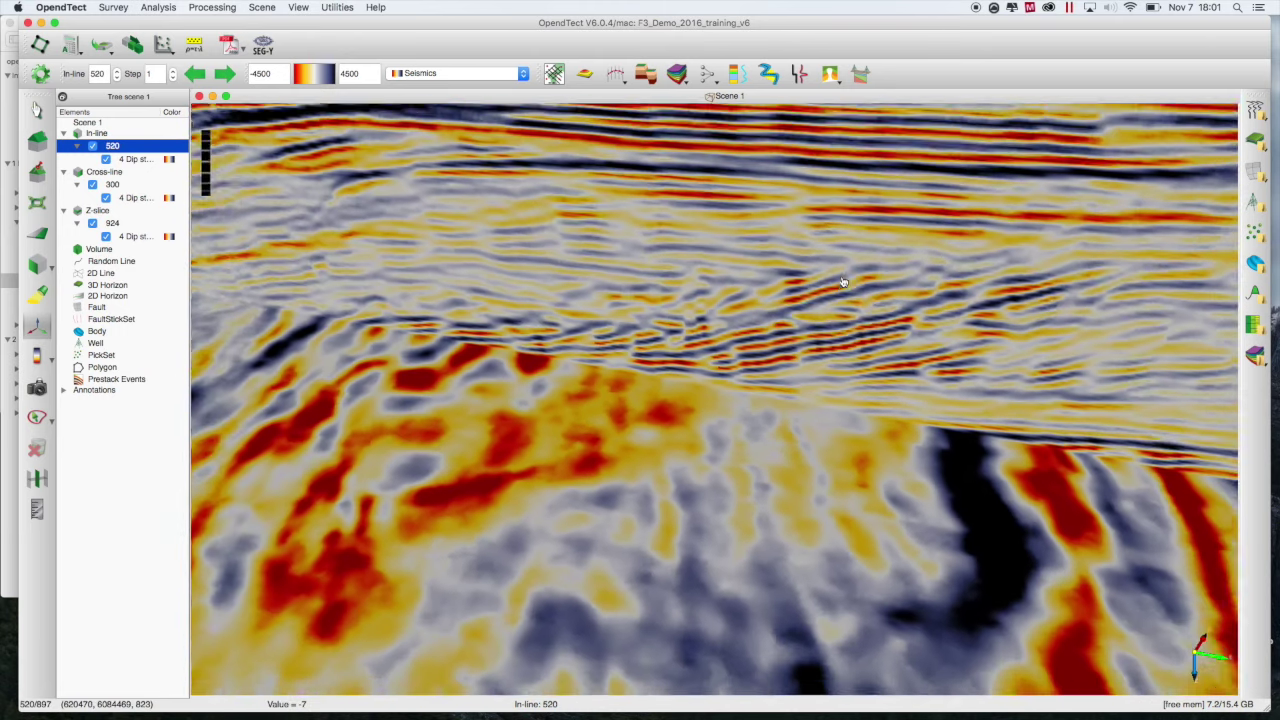
{"action": "scroll", "coordinate": [845, 281], "scroll_direction": "down", "scroll_amount": 3}
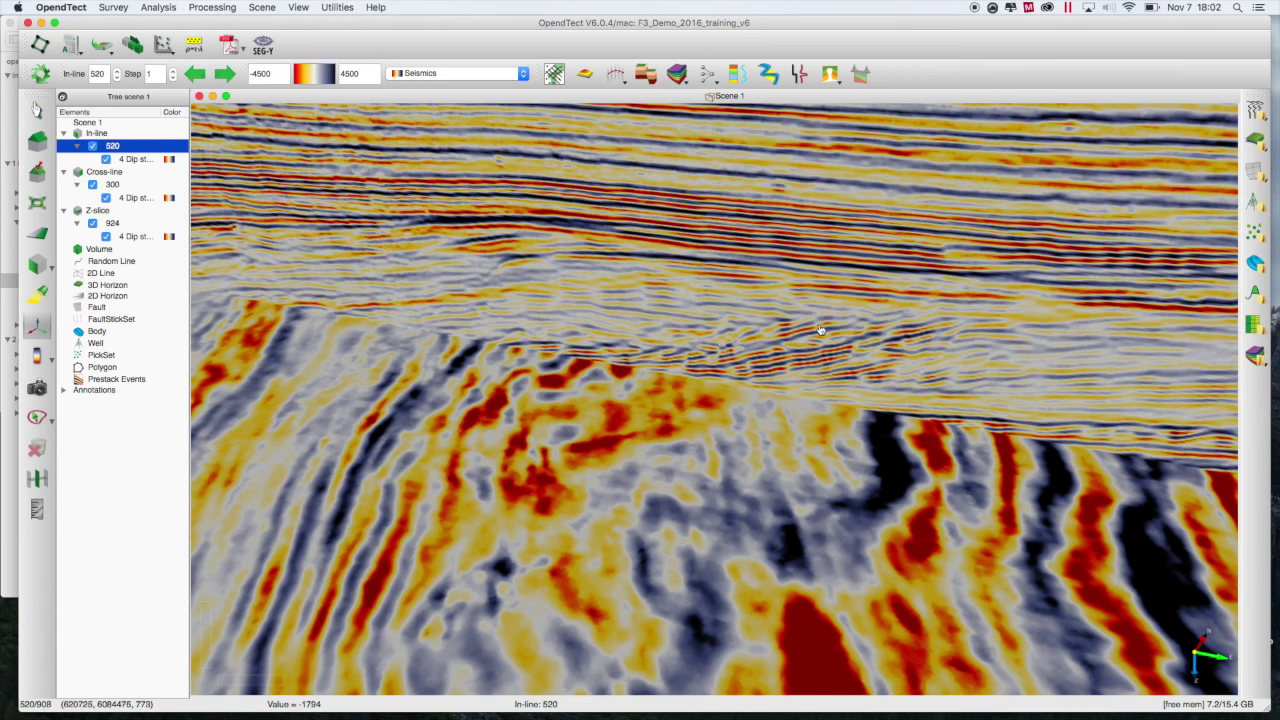
- Move the in-line section to 398 and view its dipping reflectors where they meet the Z-slice
{"action": "key", "text": "Escape"}
{"action": "left_click_drag", "start_coordinate": [844, 322], "coordinate": [778, 403]}
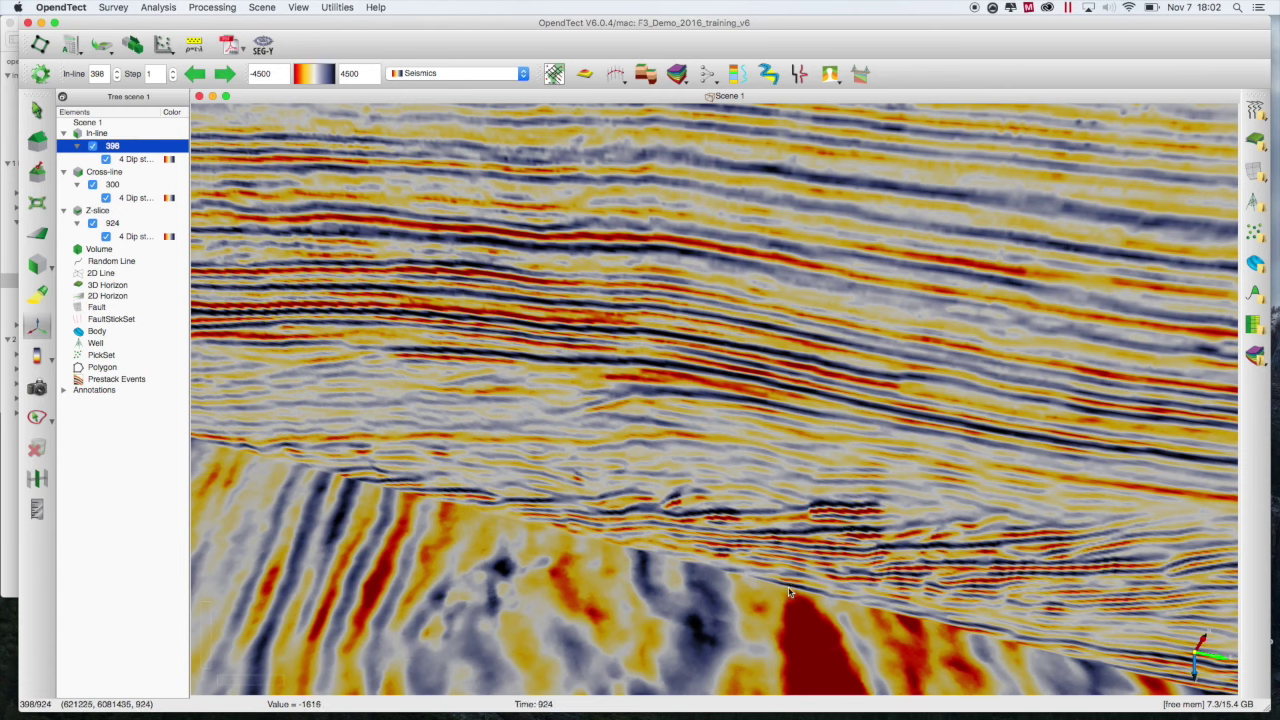
{"action": "key", "text": "Escape"}
{"action": "left_click_drag", "start_coordinate": [793, 594], "coordinate": [805, 369]}
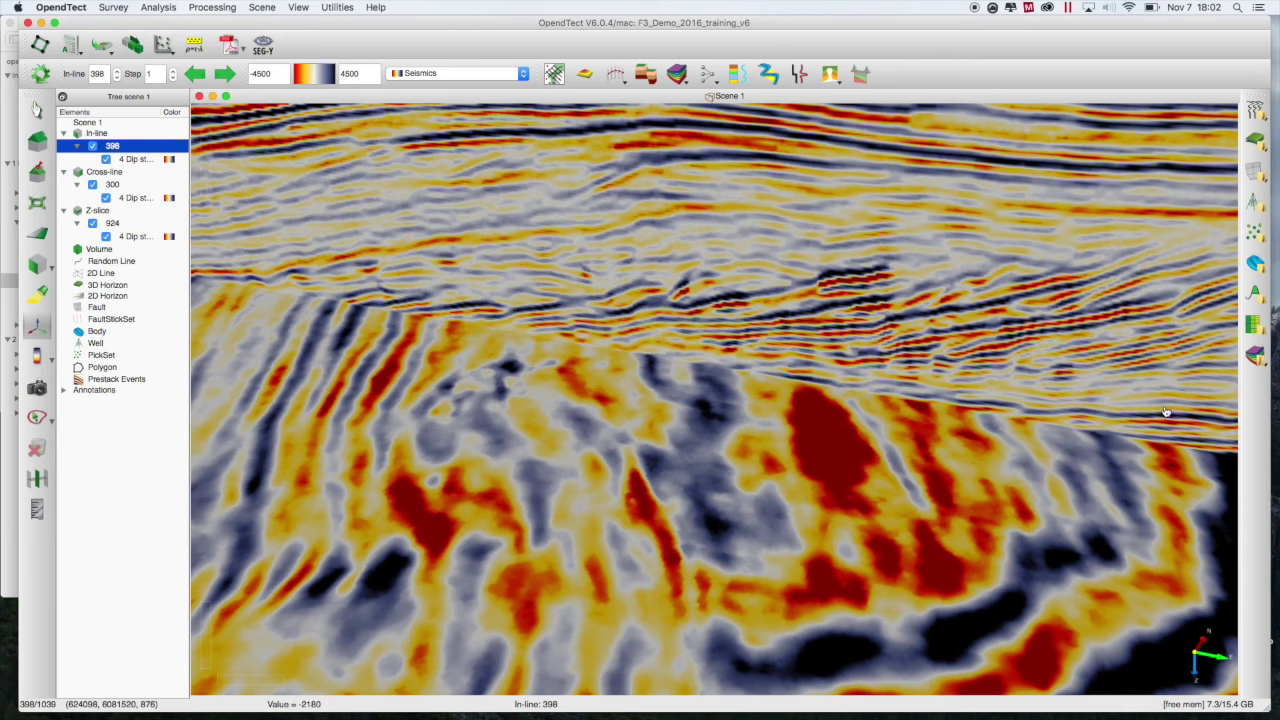
{"action": "left_click_drag", "start_coordinate": [1169, 411], "coordinate": [845, 350]}
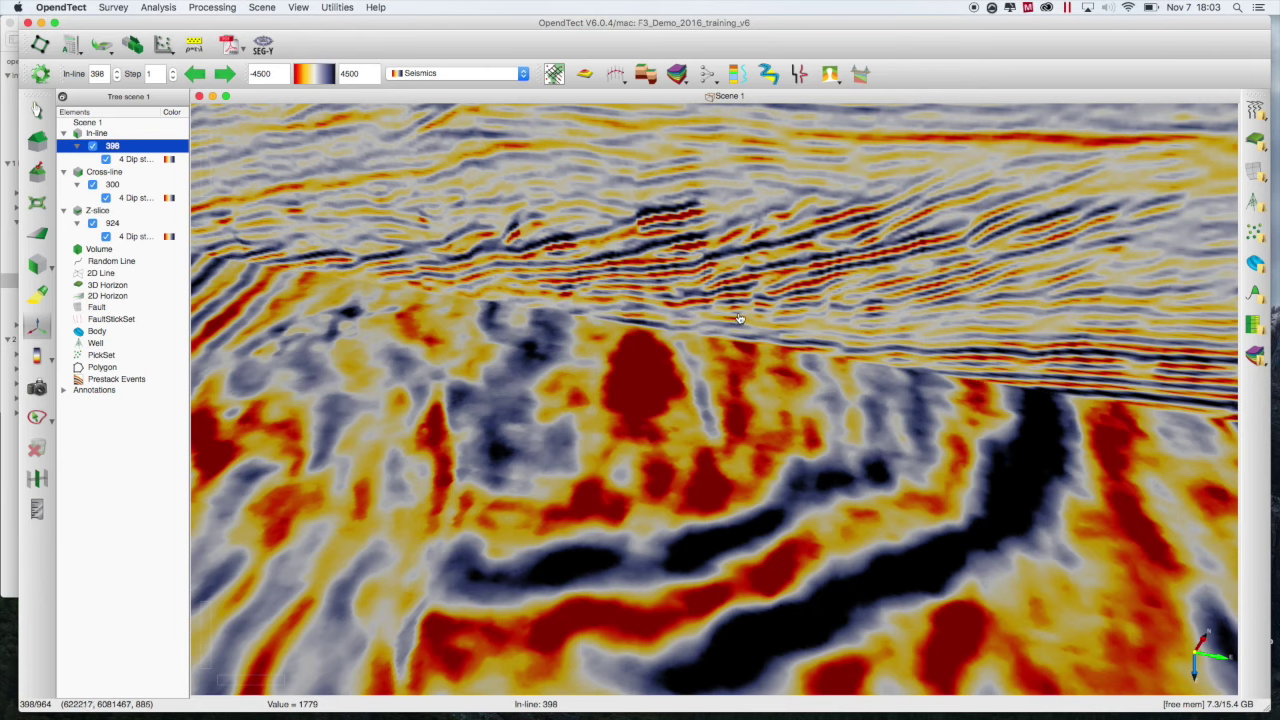
- Return to interact mode and move the in-line section to 488 and on to 608 over the Z-slice
{"action": "key", "text": "Escape"}
{"action": "left_click_drag", "start_coordinate": [743, 322], "coordinate": [772, 263]}
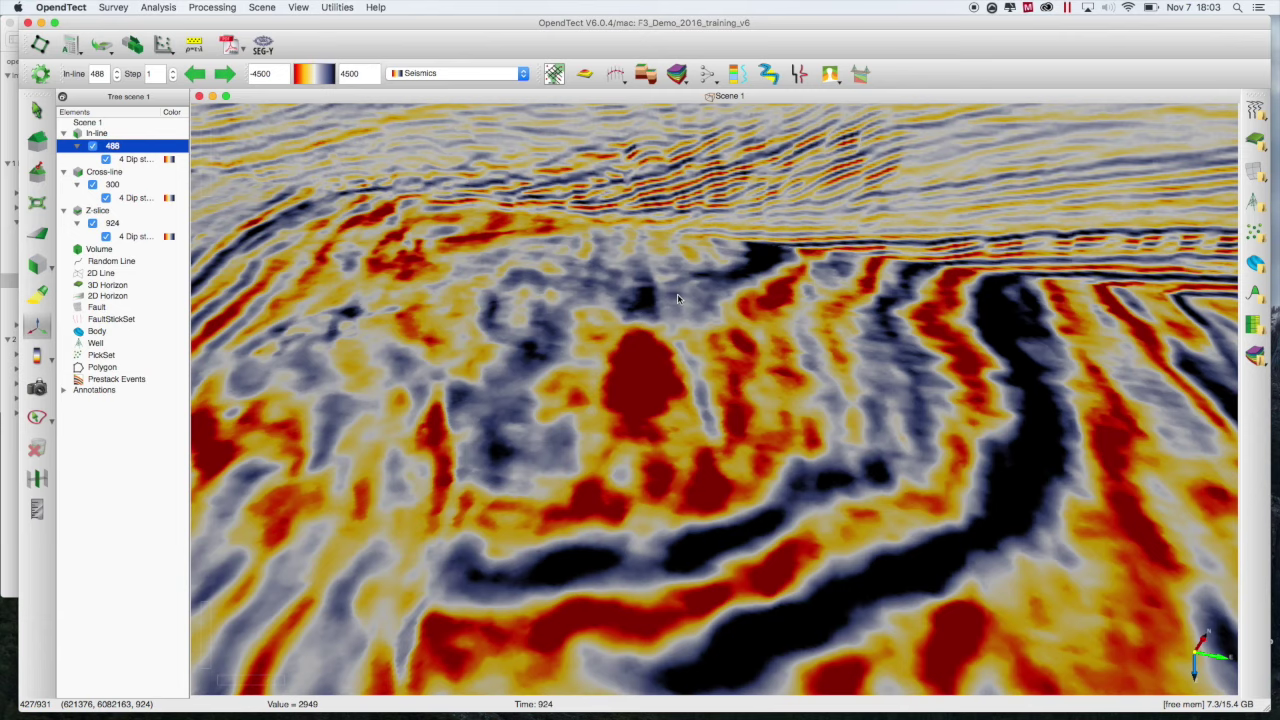
{"action": "scroll", "coordinate": [757, 225], "scroll_direction": "up", "scroll_amount": 5}
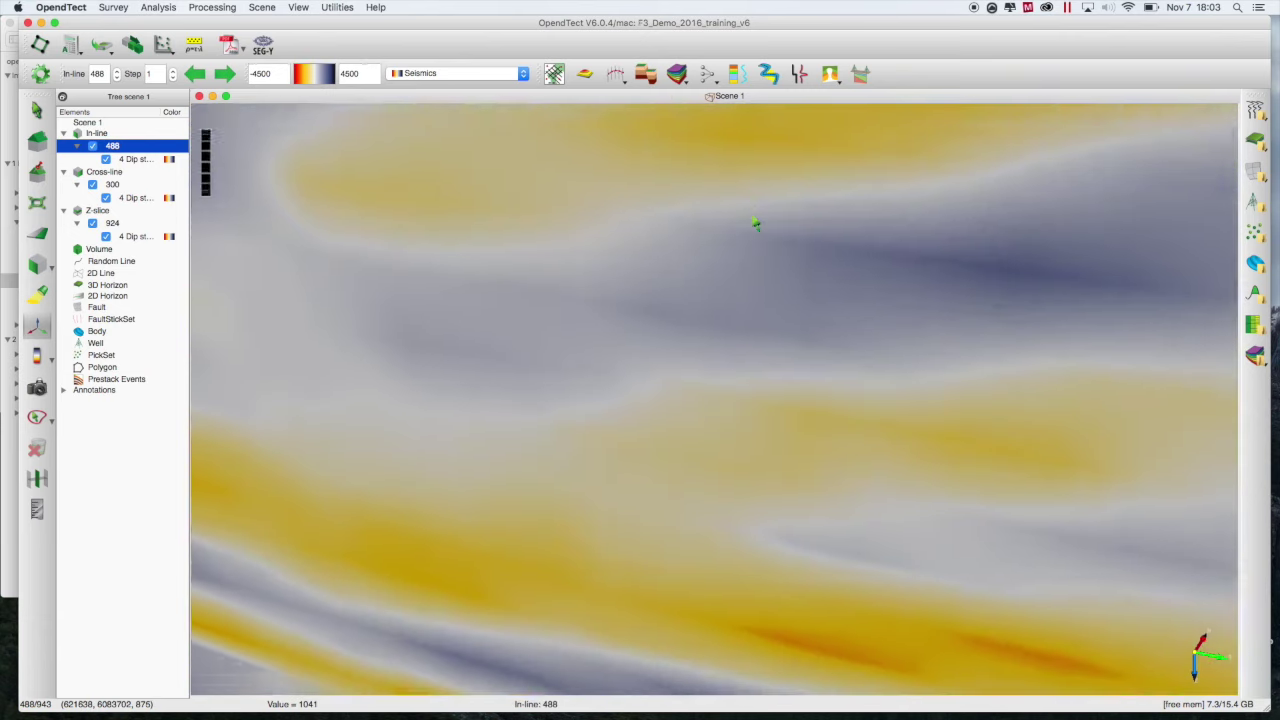
{"action": "scroll", "coordinate": [757, 225], "scroll_direction": "down", "scroll_amount": 8}
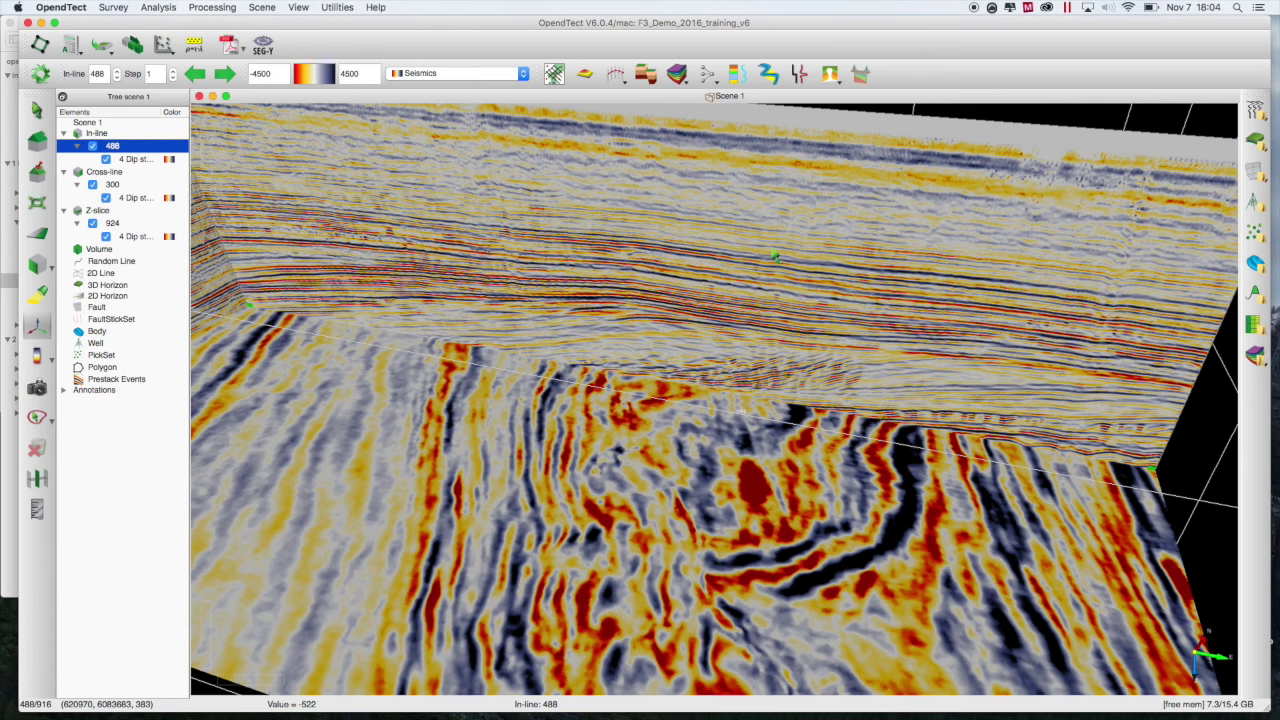
{"action": "left_click_drag", "start_coordinate": [775, 256], "coordinate": [782, 197]}
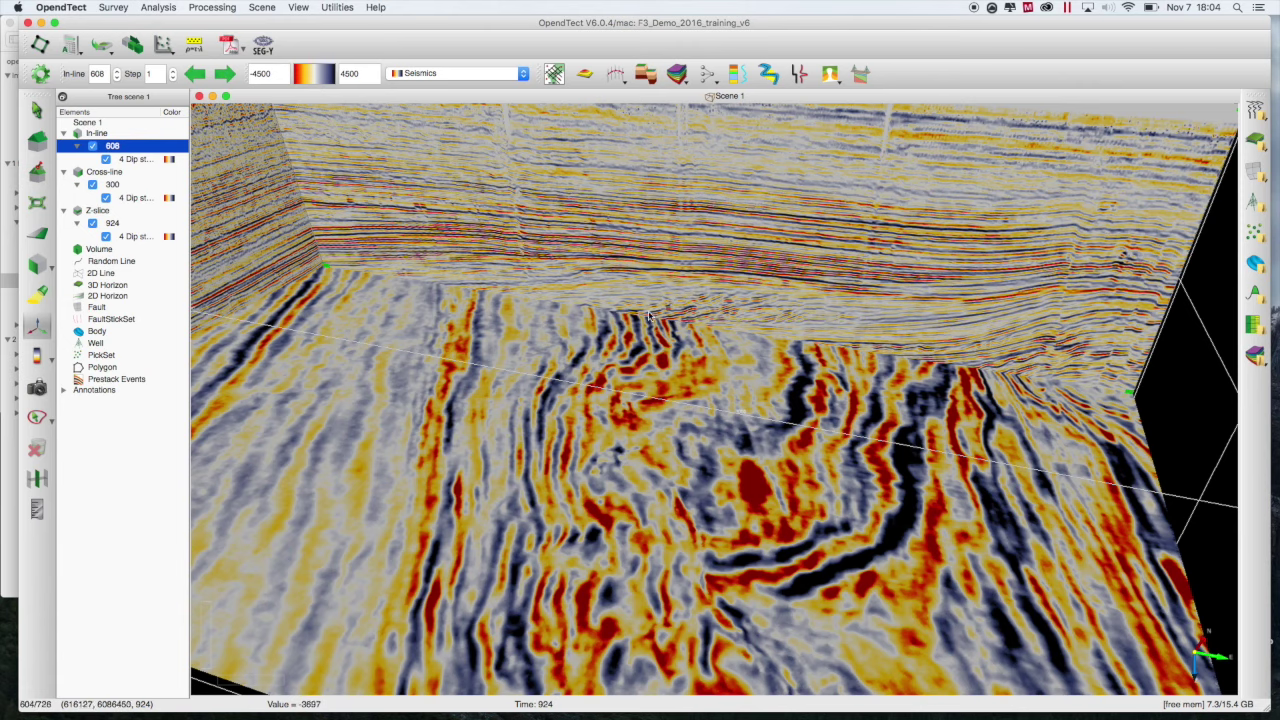
- Examine the reflectors where in-line 608 meets the Z-slice from close up and from a distance
{"action": "scroll", "coordinate": [710, 328], "scroll_direction": "up", "scroll_amount": 5}
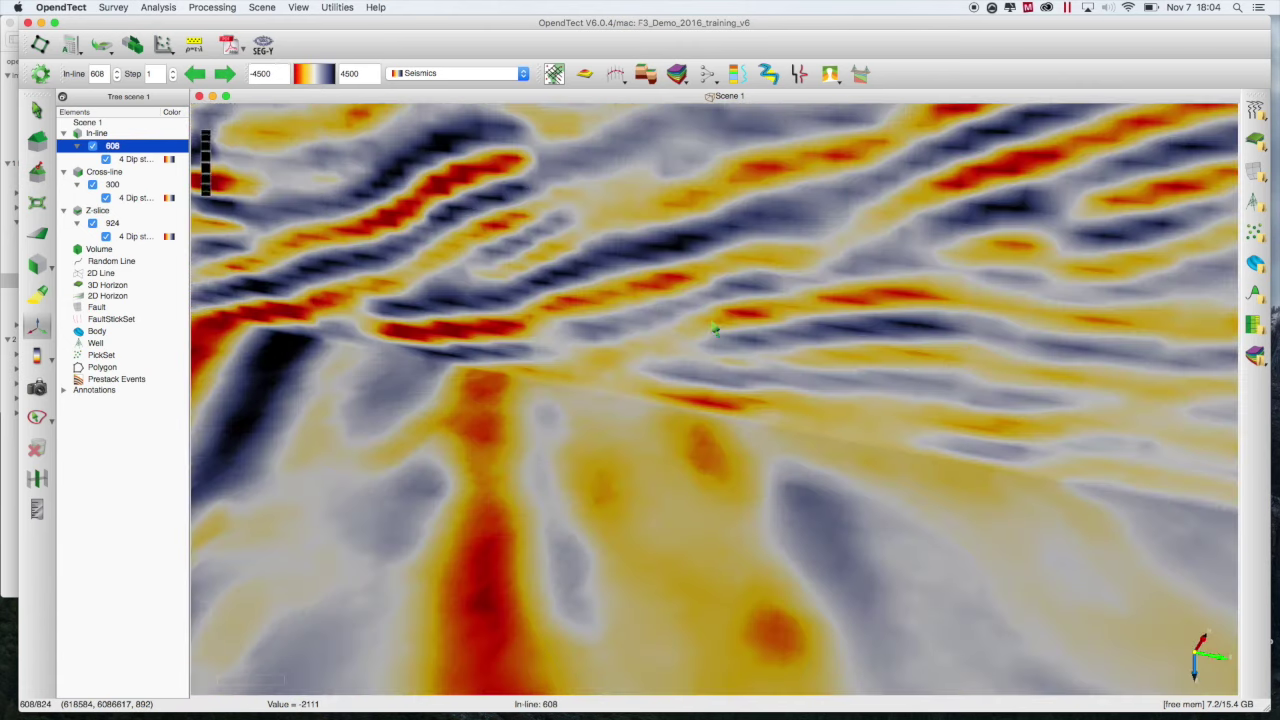
{"action": "scroll", "coordinate": [713, 328], "scroll_direction": "down", "scroll_amount": 10}
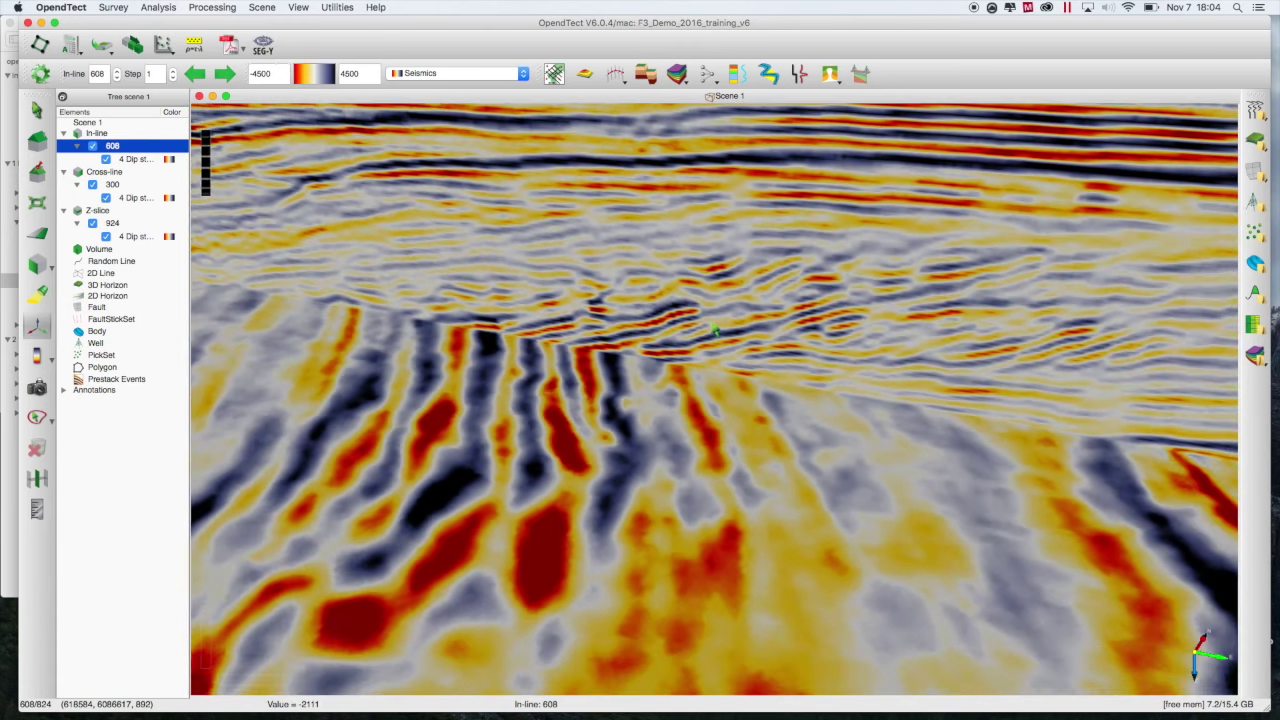
{"action": "scroll", "coordinate": [715, 330], "scroll_direction": "down", "scroll_amount": 10}
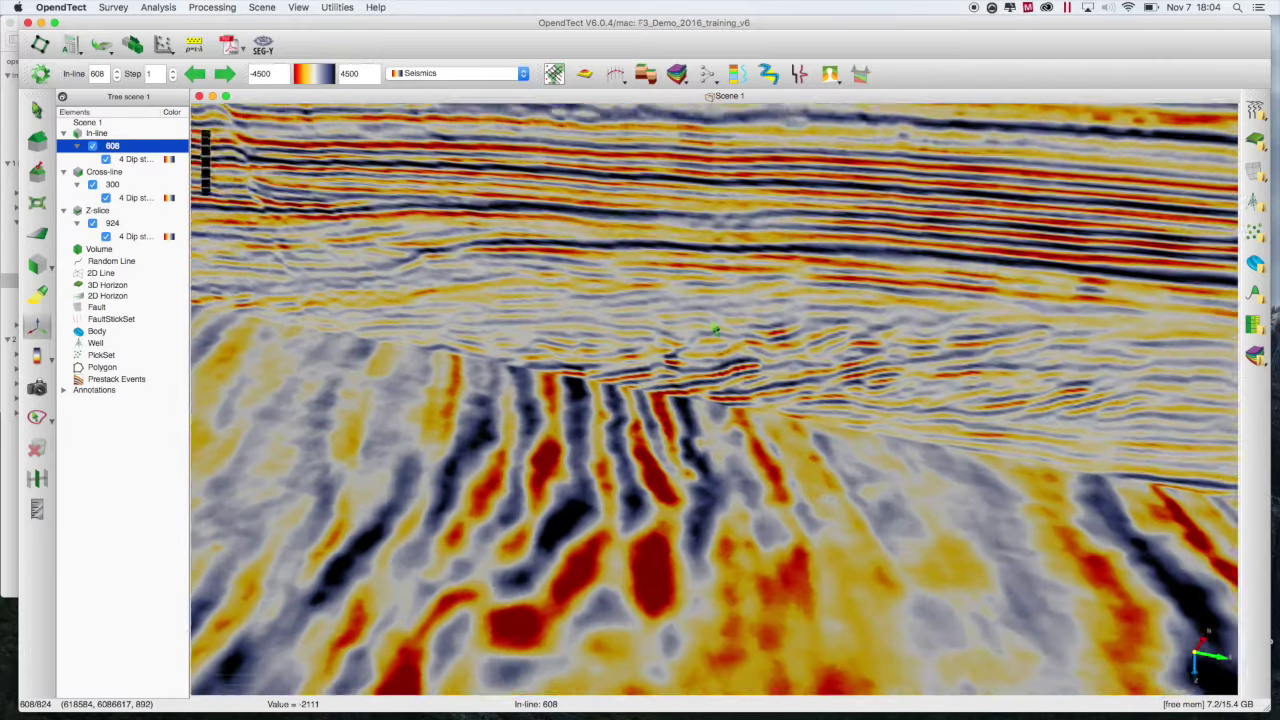
{"action": "scroll", "coordinate": [715, 330], "scroll_direction": "up", "scroll_amount": 4}
{"action": "scroll", "coordinate": [715, 330], "scroll_direction": "down", "scroll_amount": 5}
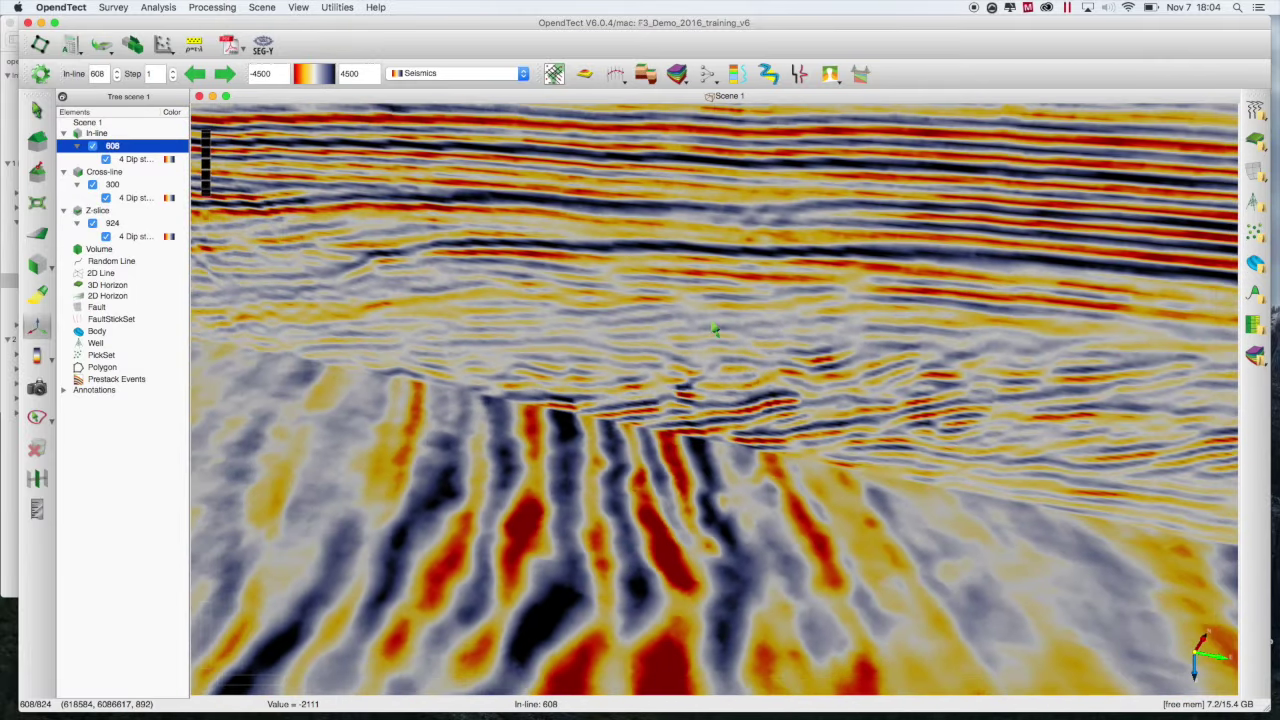
{"action": "scroll", "coordinate": [714, 330], "scroll_direction": "down", "scroll_amount": 10}
{"action": "scroll", "coordinate": [715, 330], "scroll_direction": "up", "scroll_amount": 8}
{"action": "scroll", "coordinate": [715, 330], "scroll_direction": "down", "scroll_amount": 3}
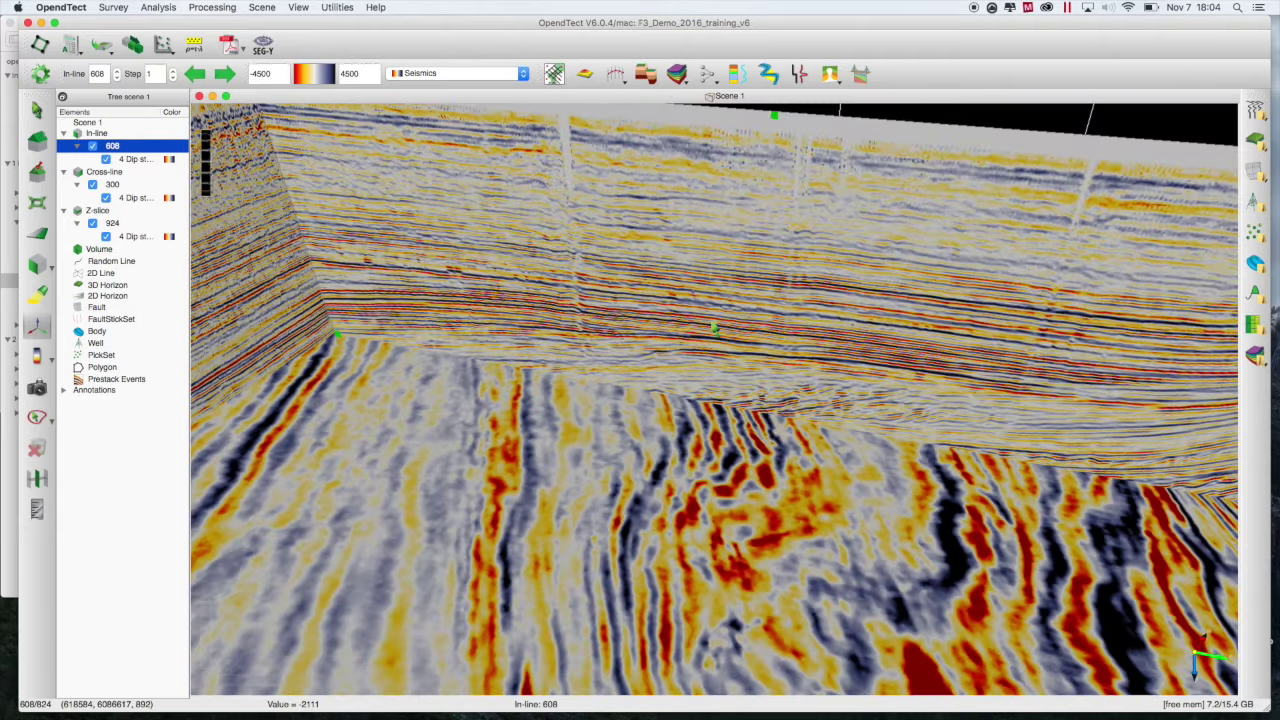
{"action": "scroll", "coordinate": [715, 330], "scroll_direction": "down", "scroll_amount": 5}
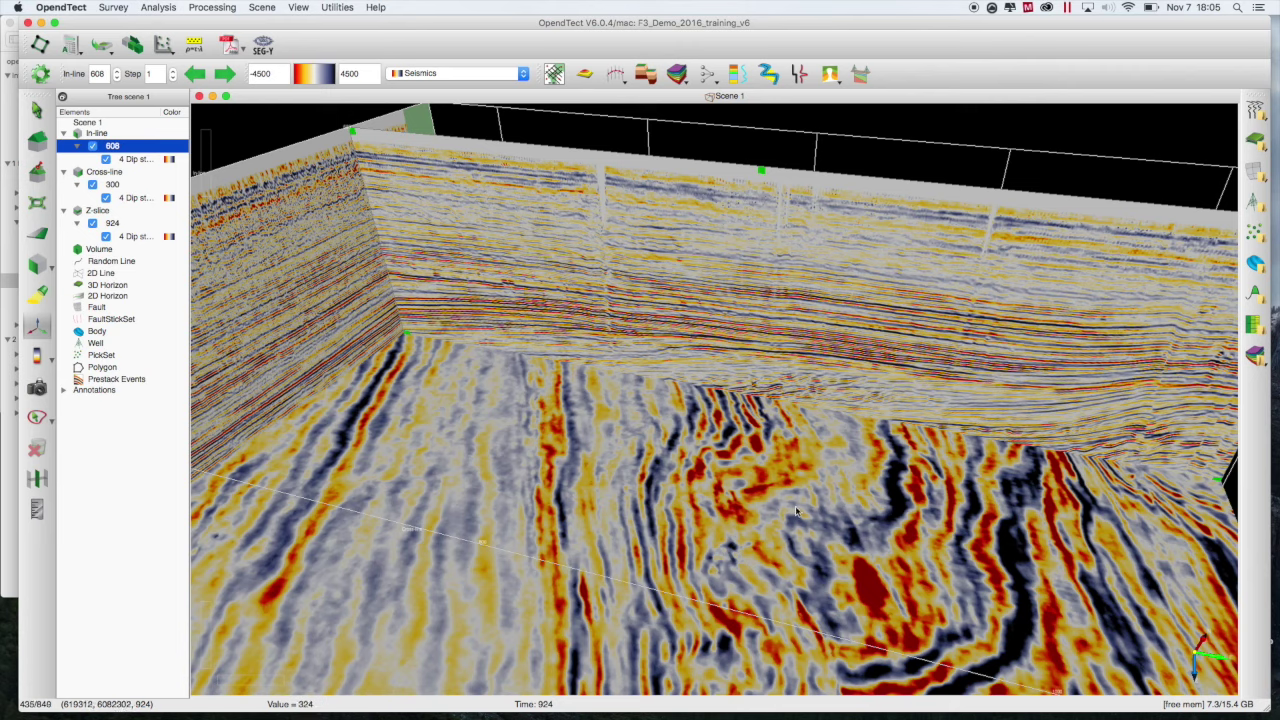
{"action": "scroll", "coordinate": [811, 523], "scroll_direction": "up", "scroll_amount": 5}
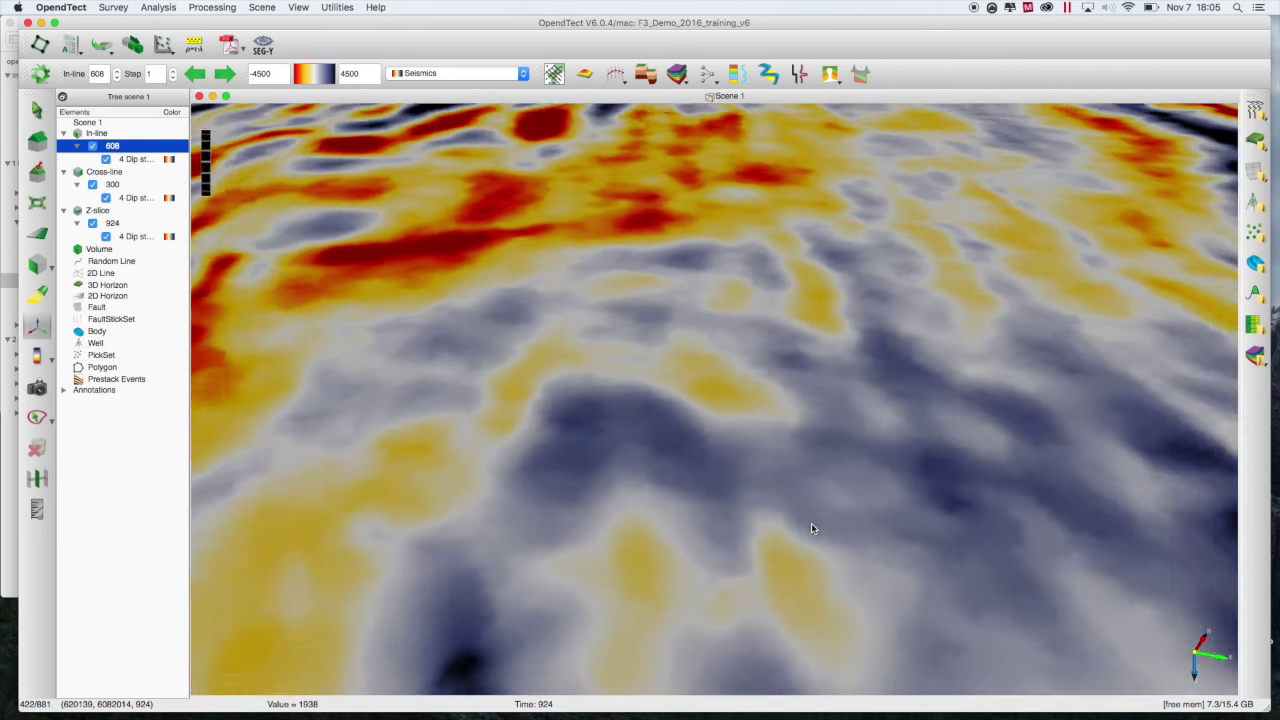
{"action": "scroll", "coordinate": [811, 528], "scroll_direction": "down", "scroll_amount": 8}
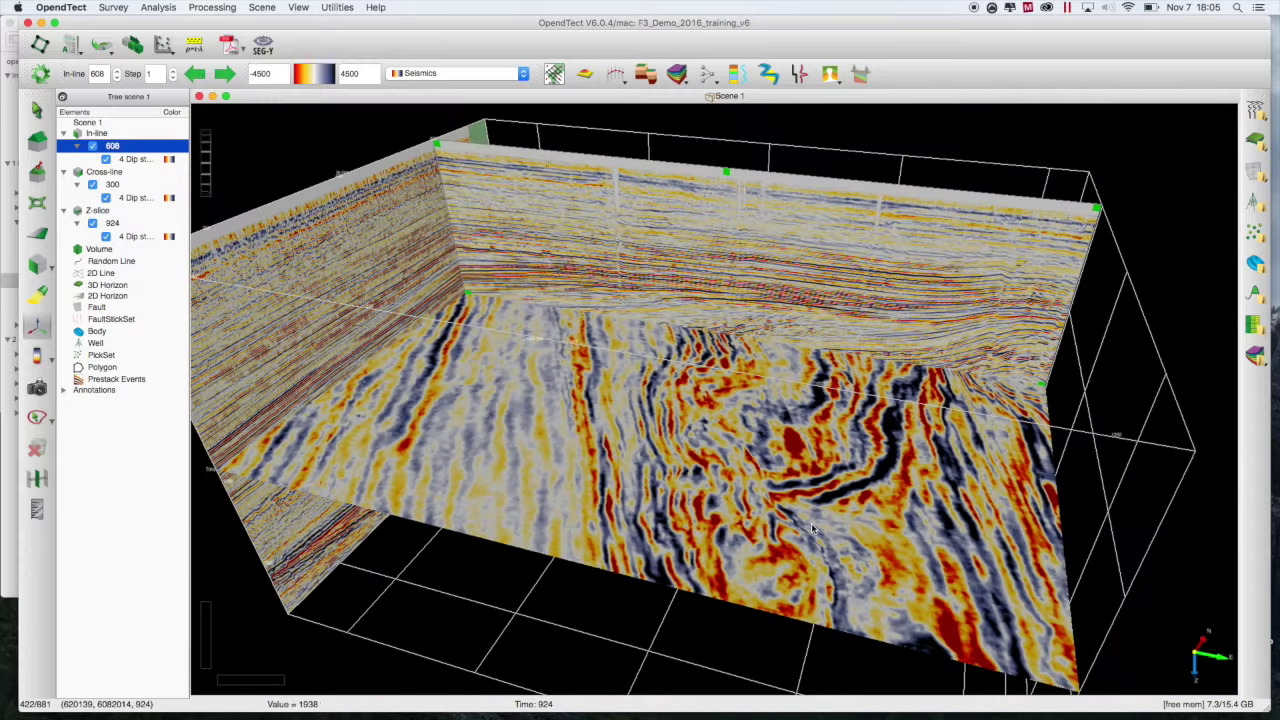
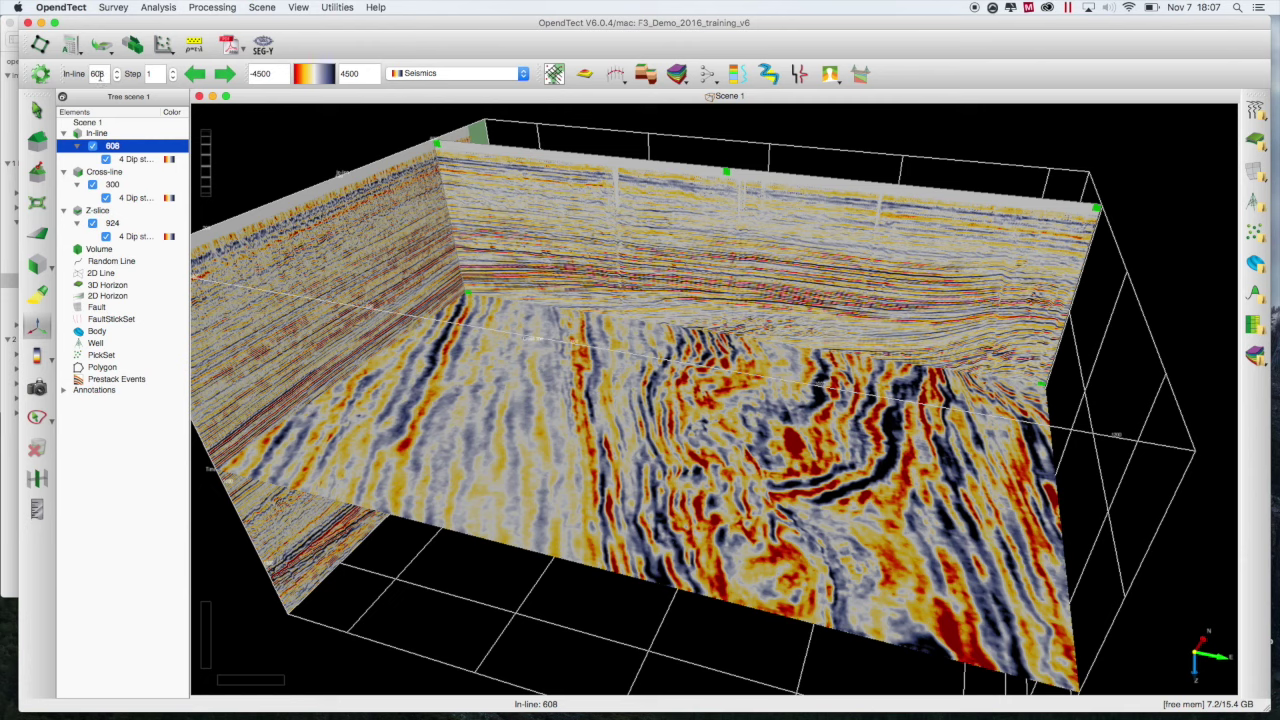
- Set the in-line position to 267 and view the section above and below the Z-slice from low and high angles
{"action": "double_click", "coordinate": [99, 74]}
{"action": "type", "text": "267"}
{"action": "key", "text": "Return"}
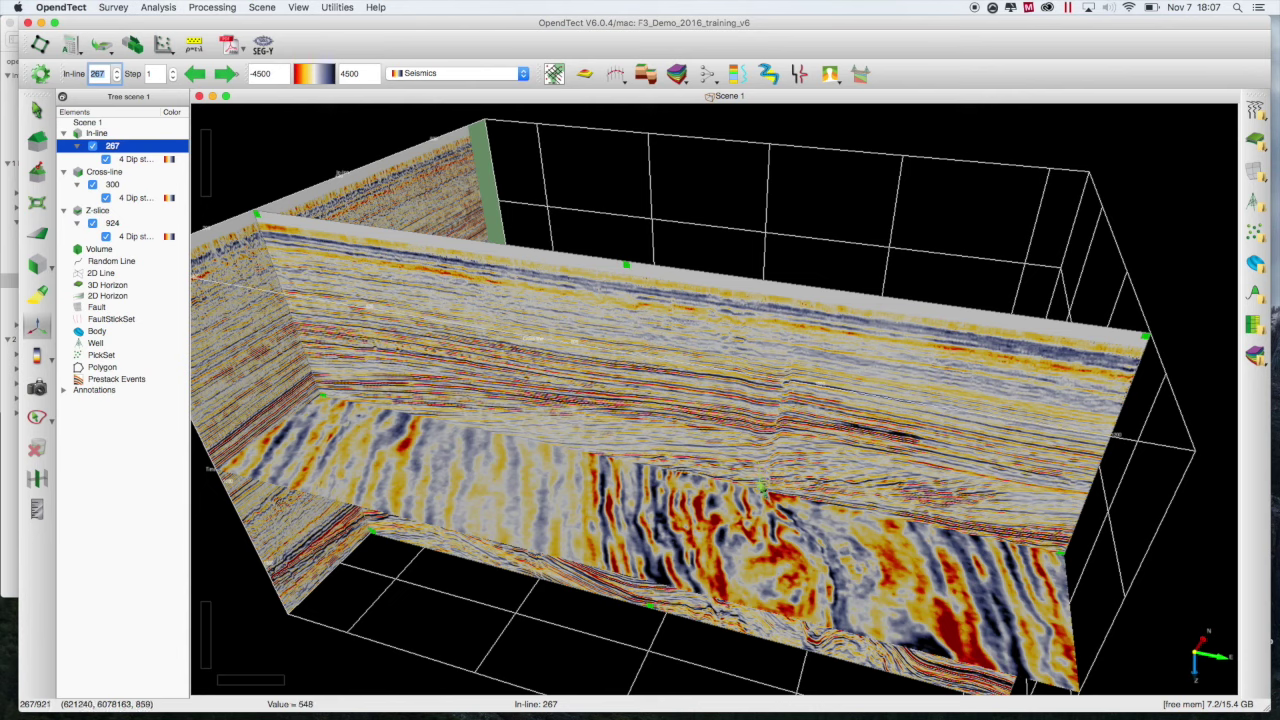
{"action": "left_click", "coordinate": [755, 508]}
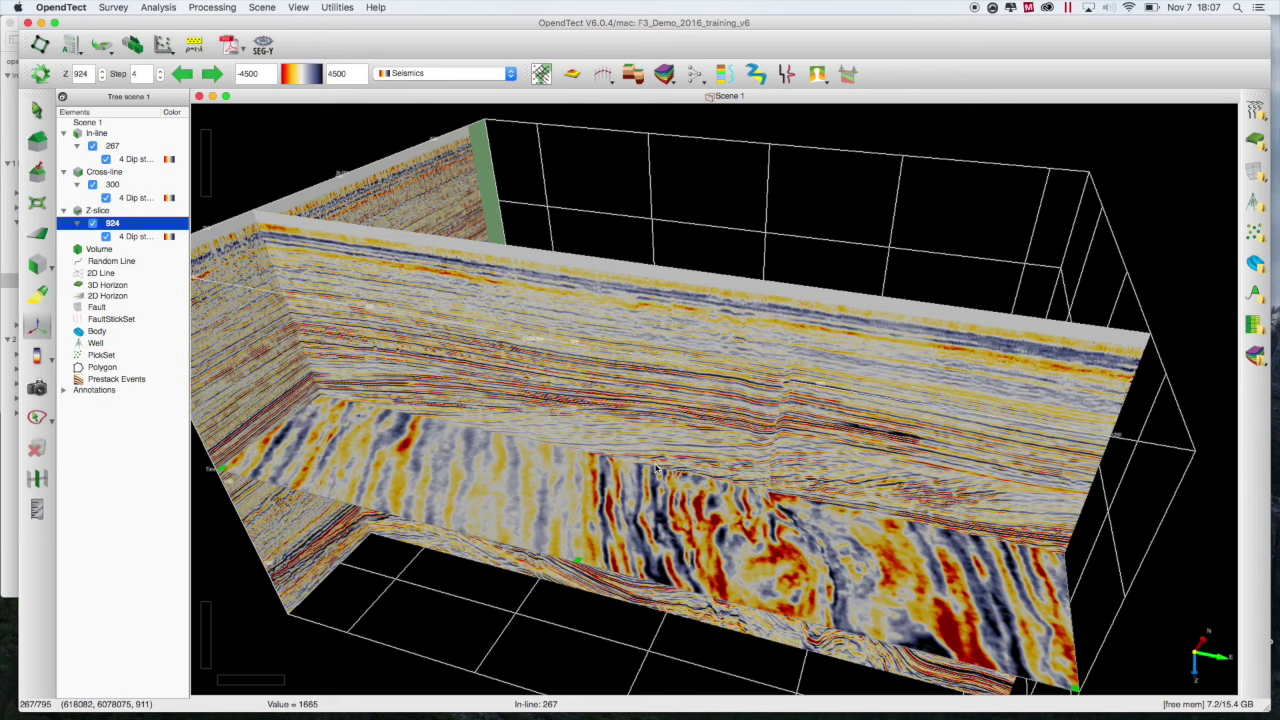
{"action": "left_click_drag", "start_coordinate": [674, 500], "coordinate": [743, 251]}
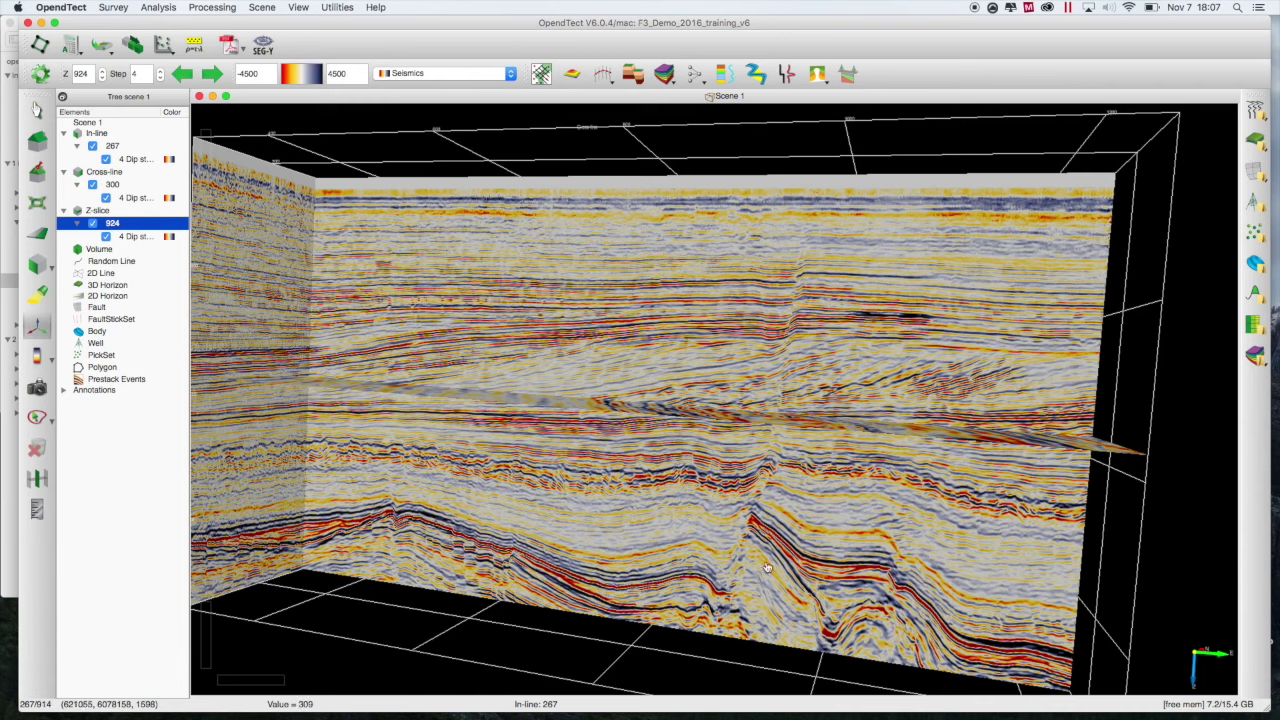
{"action": "left_click_drag", "start_coordinate": [735, 441], "coordinate": [745, 483]}
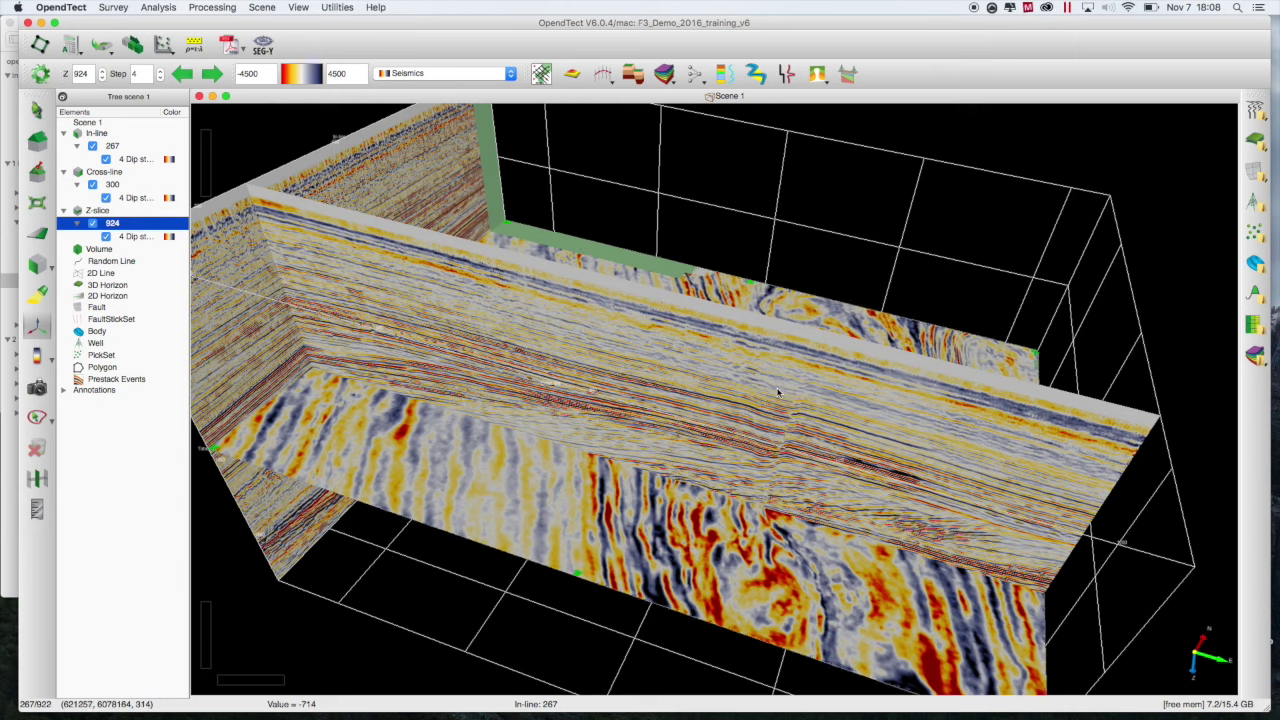
- Move the in-line section back across the Z-slice to 709 and on to 665
{"action": "left_click", "coordinate": [784, 388]}
{"action": "left_click_drag", "start_coordinate": [784, 388], "coordinate": [845, 255]}
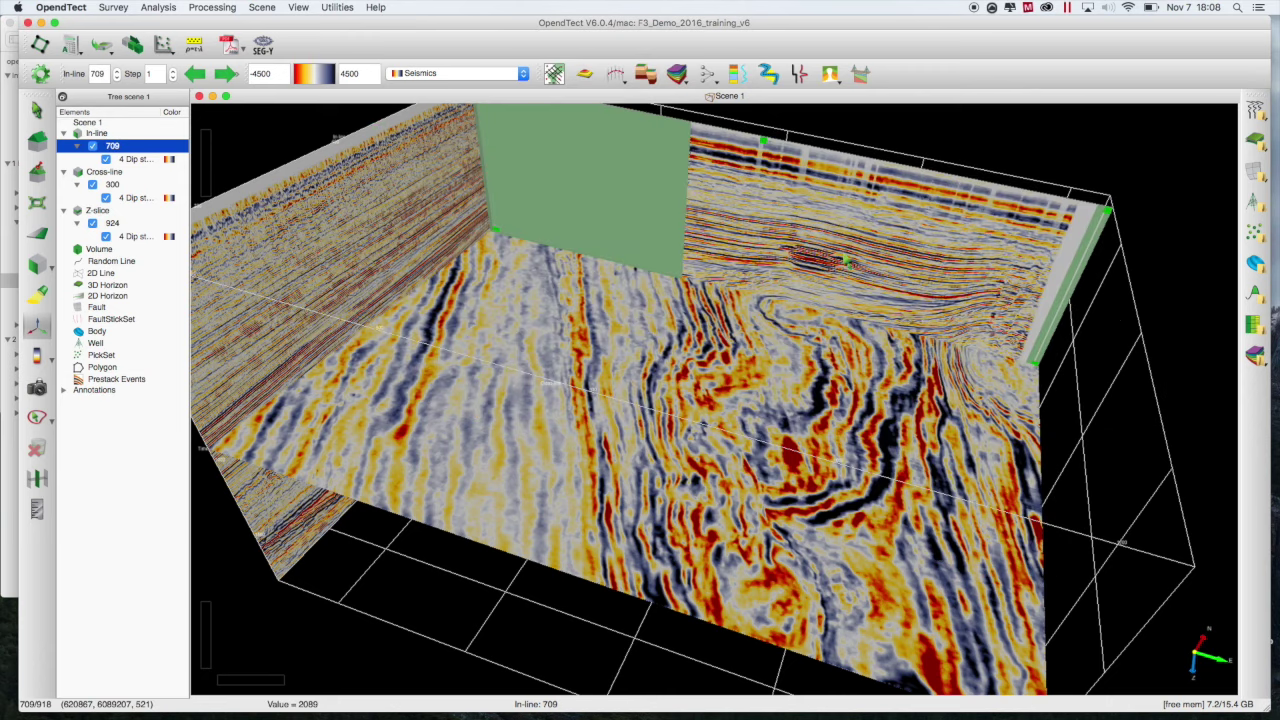
{"action": "left_click_drag", "start_coordinate": [845, 258], "coordinate": [843, 265]}
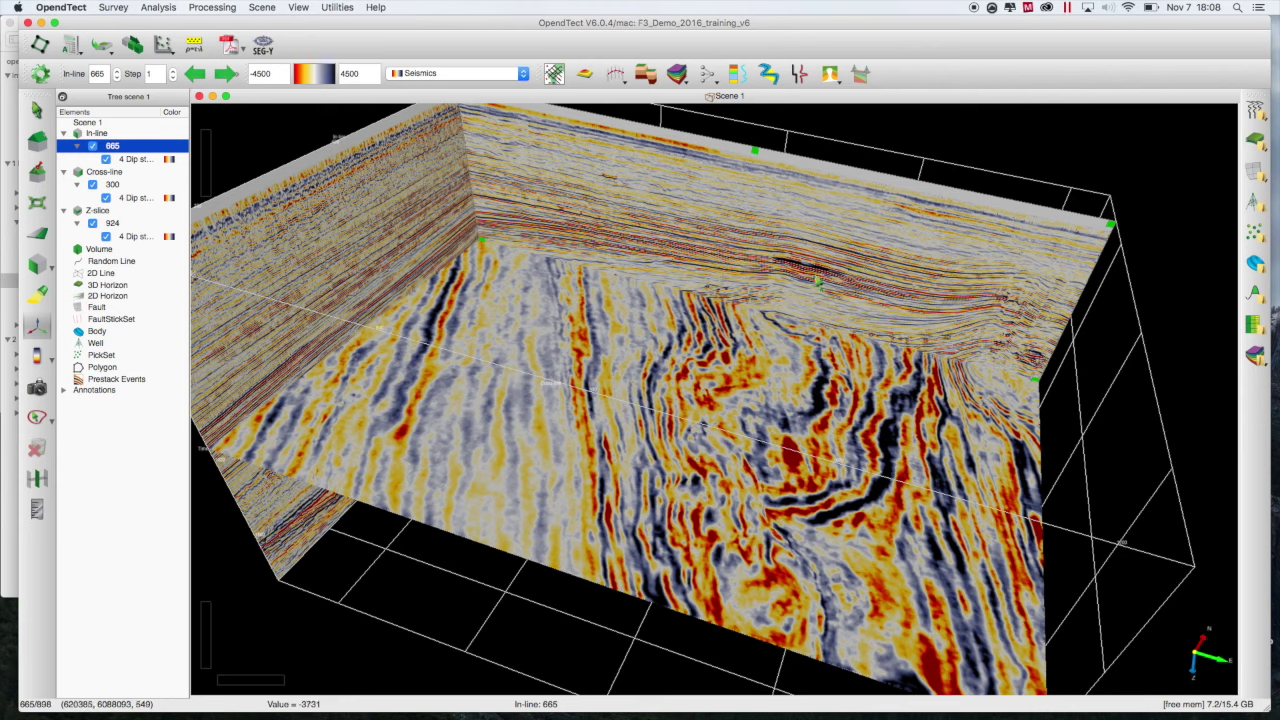
- Move the Z-slice down to 1516 and examine the ring-shaped structures on it from close up
{"action": "left_click", "coordinate": [778, 444]}
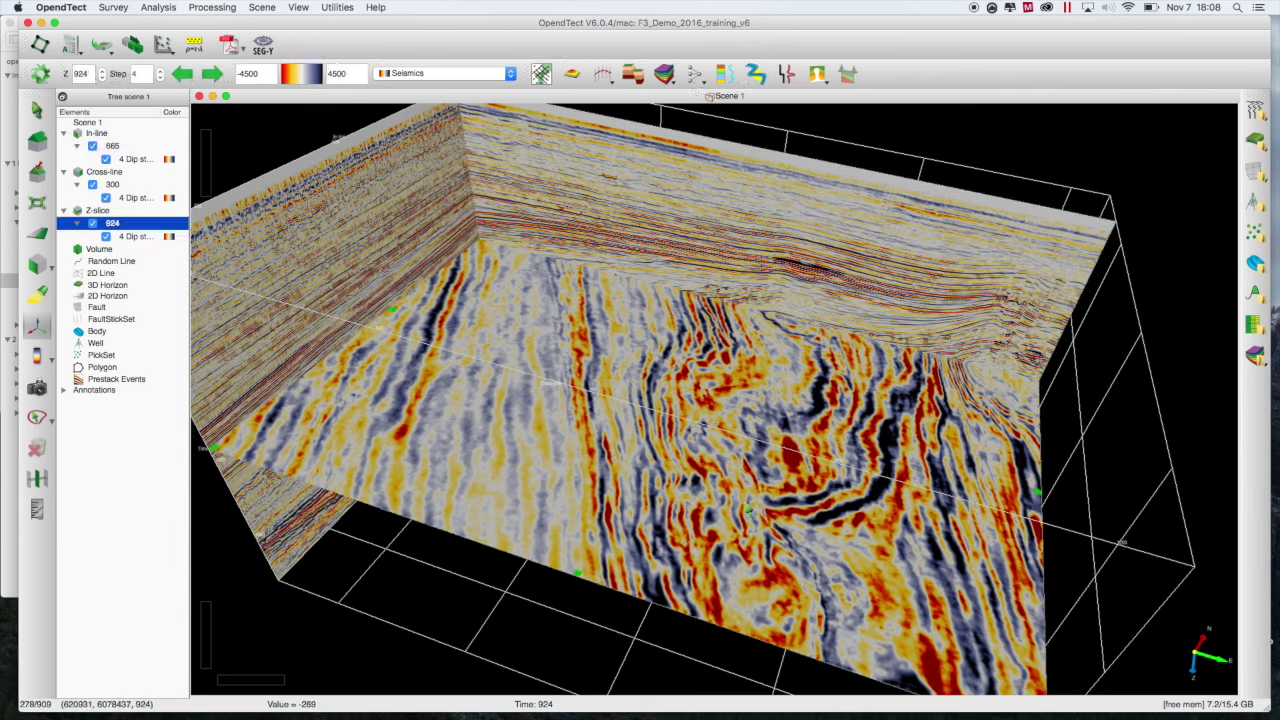
{"action": "left_click_drag", "start_coordinate": [678, 575], "coordinate": [629, 636]}
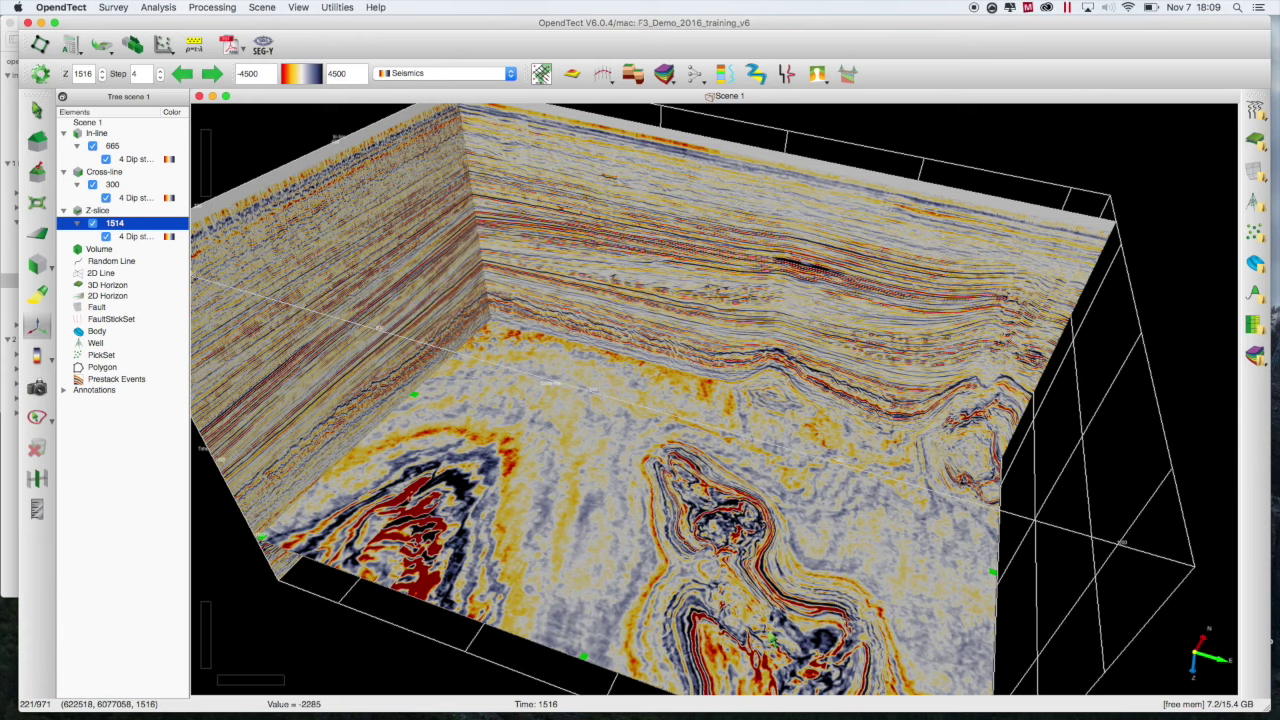
{"action": "scroll", "coordinate": [773, 640], "scroll_direction": "up", "scroll_amount": 10}
{"action": "scroll", "coordinate": [773, 640], "scroll_direction": "down", "scroll_amount": 8}
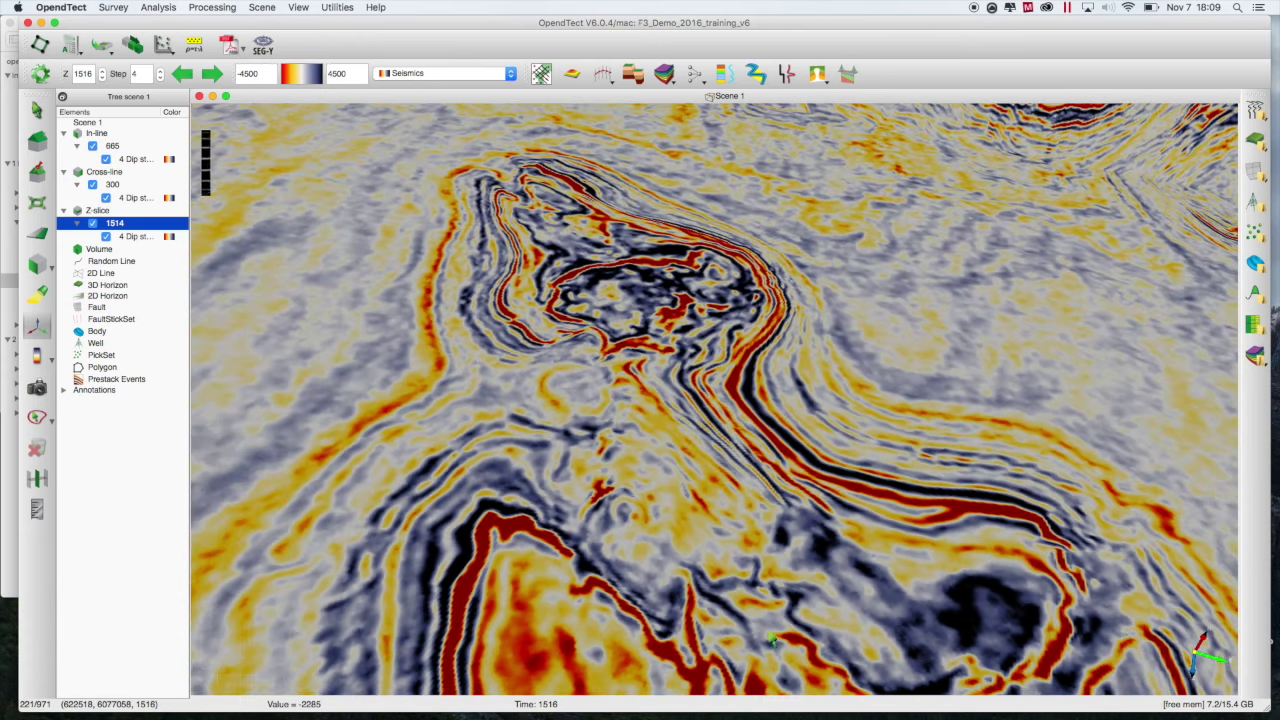
{"action": "scroll", "coordinate": [773, 640], "scroll_direction": "down", "scroll_amount": 4}
{"action": "scroll", "coordinate": [771, 638], "scroll_direction": "down", "scroll_amount": 5}
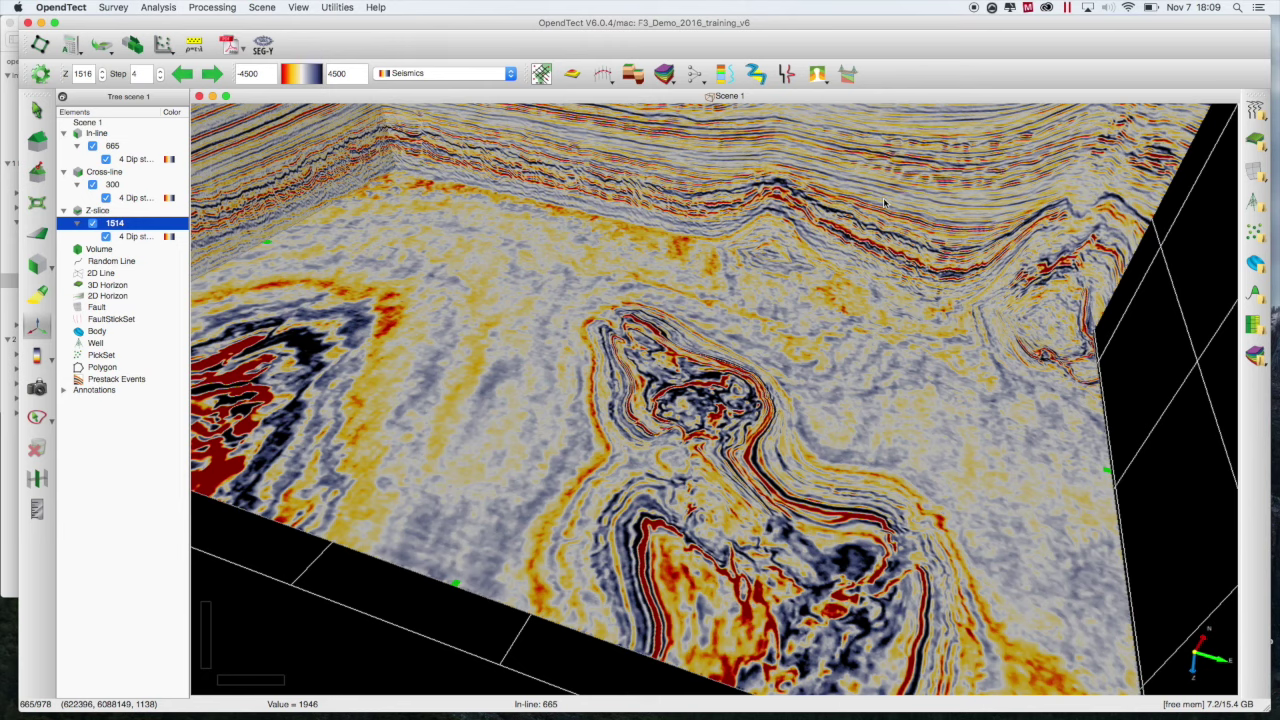
- Move the in-line section forward over the ring-shaped structures to 275, 209 and on to 170
{"action": "left_click", "coordinate": [884, 203]}
{"action": "left_click_drag", "start_coordinate": [884, 203], "coordinate": [788, 458]}
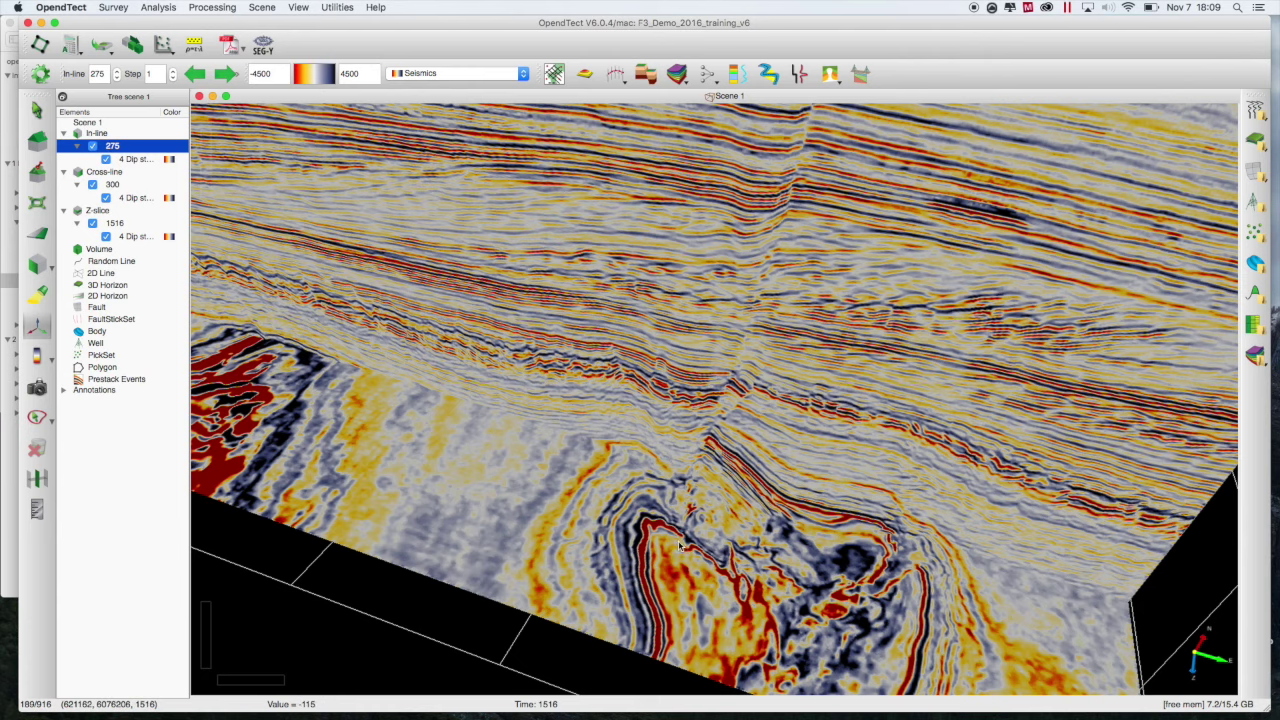
{"action": "left_click_drag", "start_coordinate": [769, 445], "coordinate": [744, 514]}
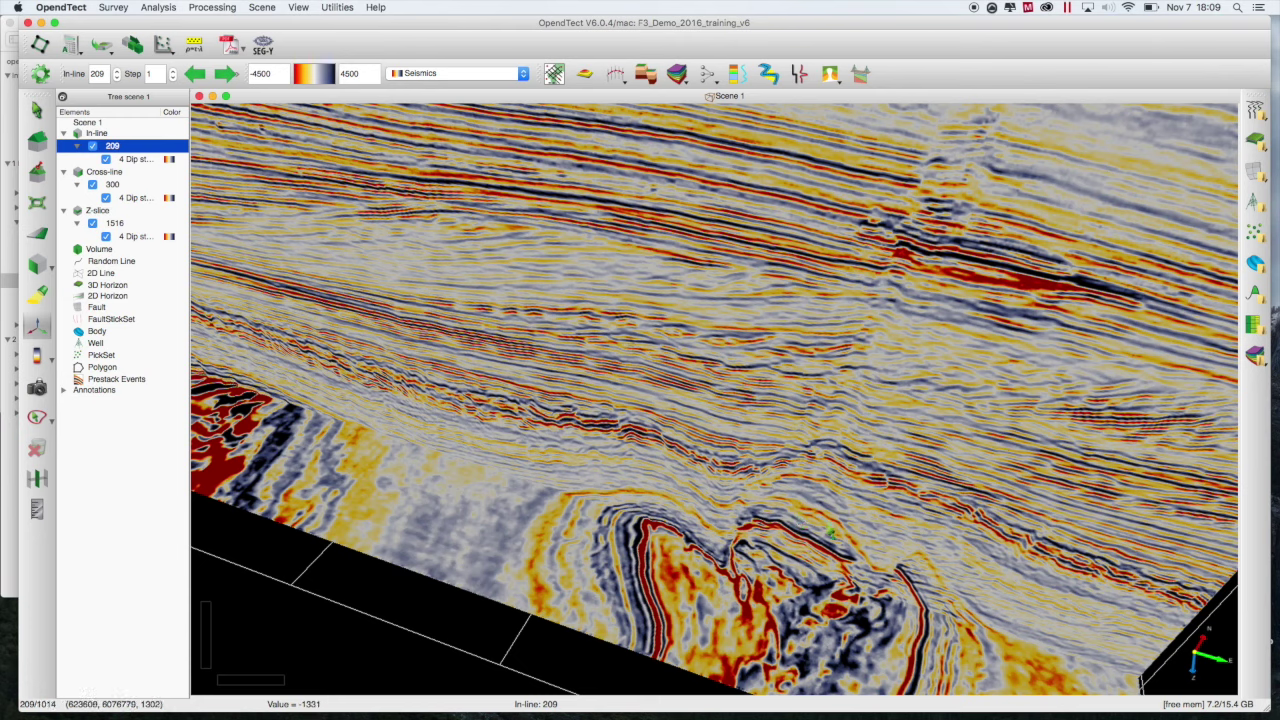
{"action": "left_click_drag", "start_coordinate": [835, 532], "coordinate": [801, 582]}
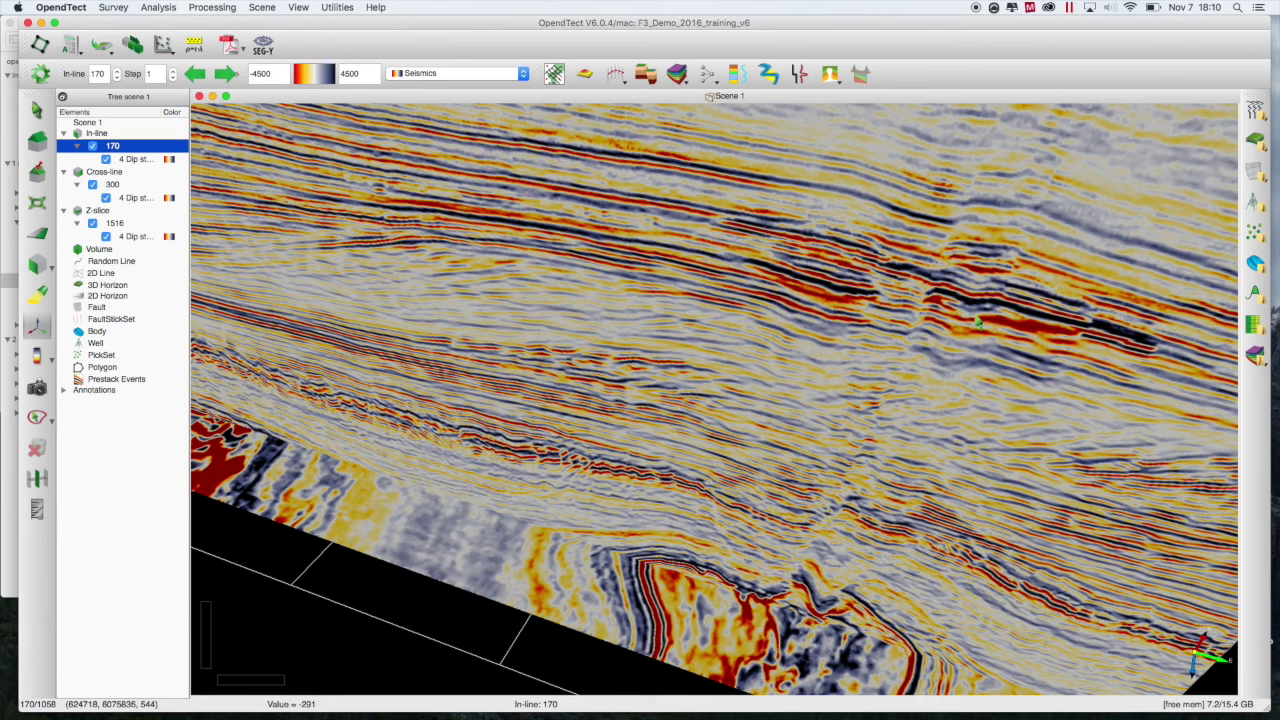
- Examine in-line 170 from a low angle, from the dome at the Z-slice up to the strong shallow reflectors
{"action": "key", "text": "Escape"}
{"action": "left_click_drag", "start_coordinate": [948, 318], "coordinate": [965, 173]}
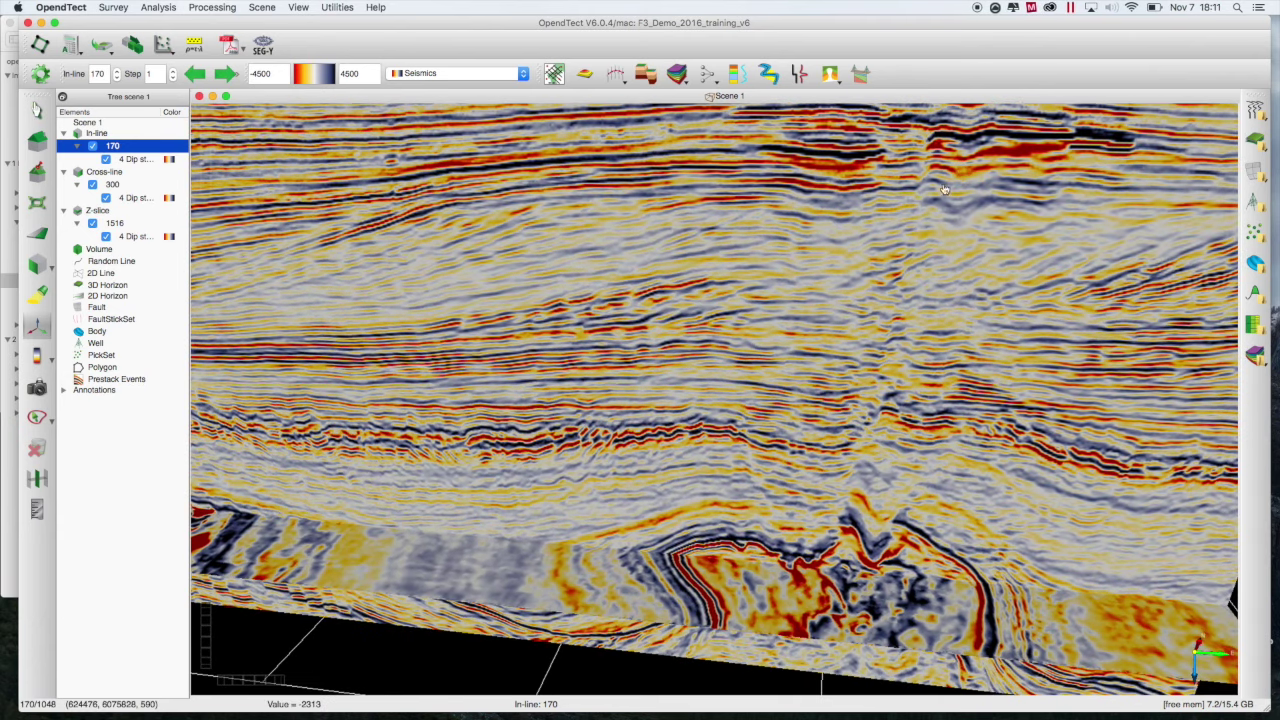
{"action": "left_click_drag", "start_coordinate": [848, 312], "coordinate": [851, 287]}
{"action": "key", "text": "Escape"}
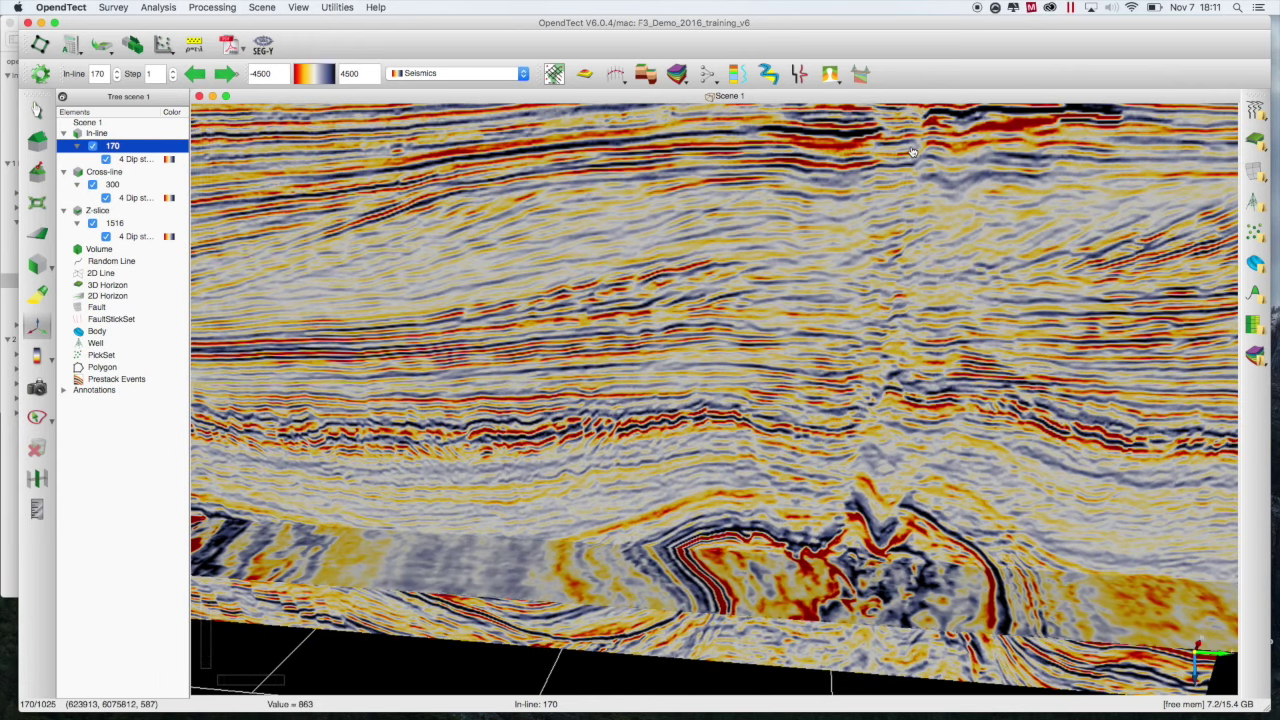
{"action": "scroll", "coordinate": [756, 348], "scroll_direction": "up", "scroll_amount": 6}
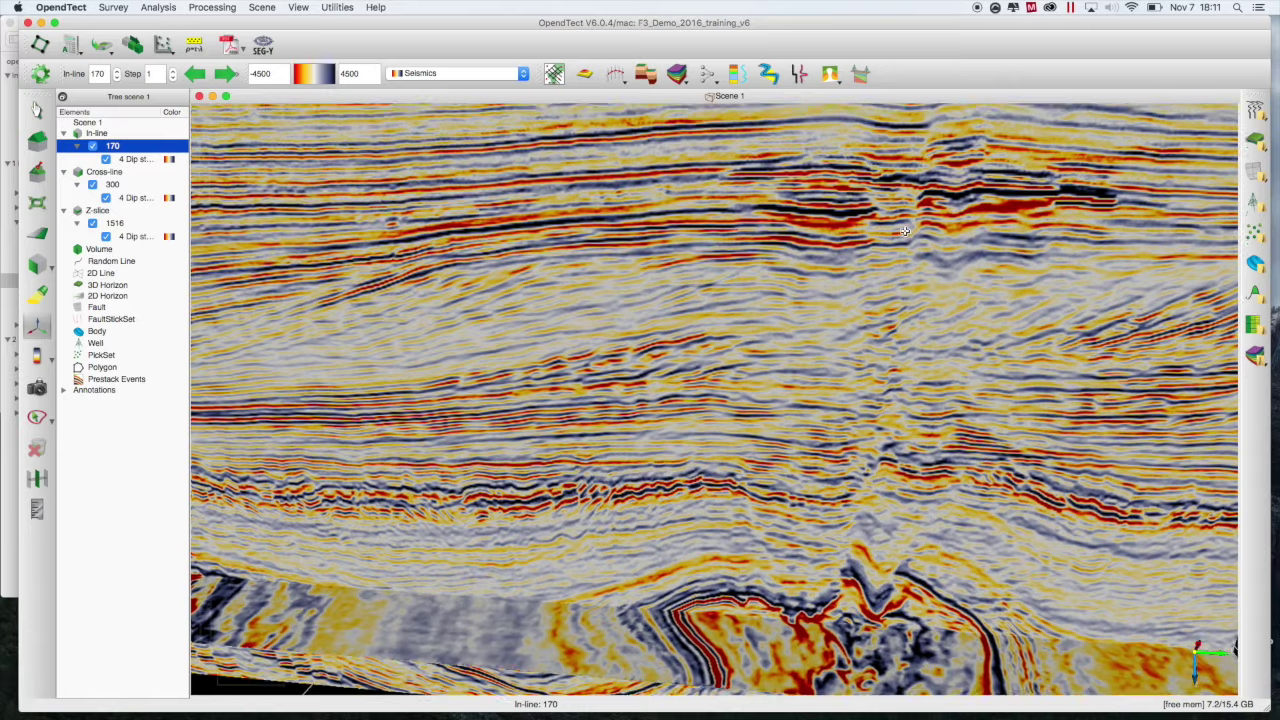
{"action": "scroll", "coordinate": [756, 348], "scroll_direction": "up", "scroll_amount": 3}
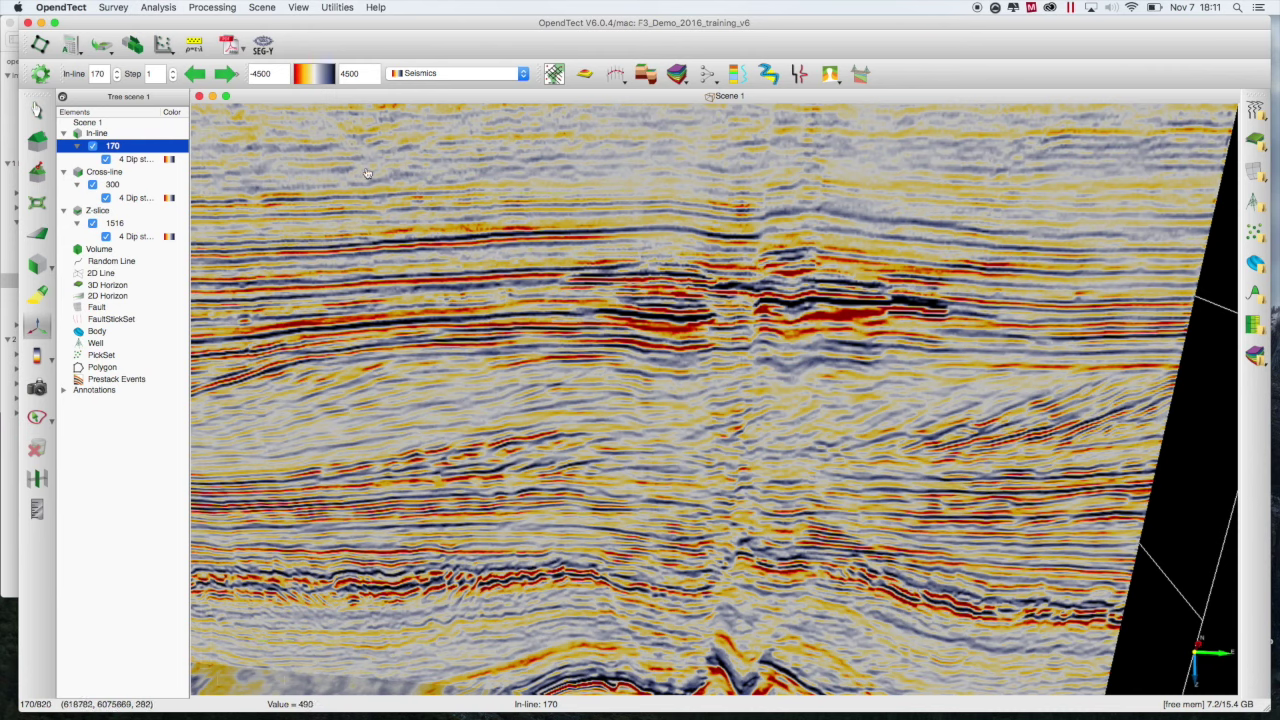
- Save the current session, naming it with the presenter's surname followed by 1
{"action": "left_click", "coordinate": [114, 8]}
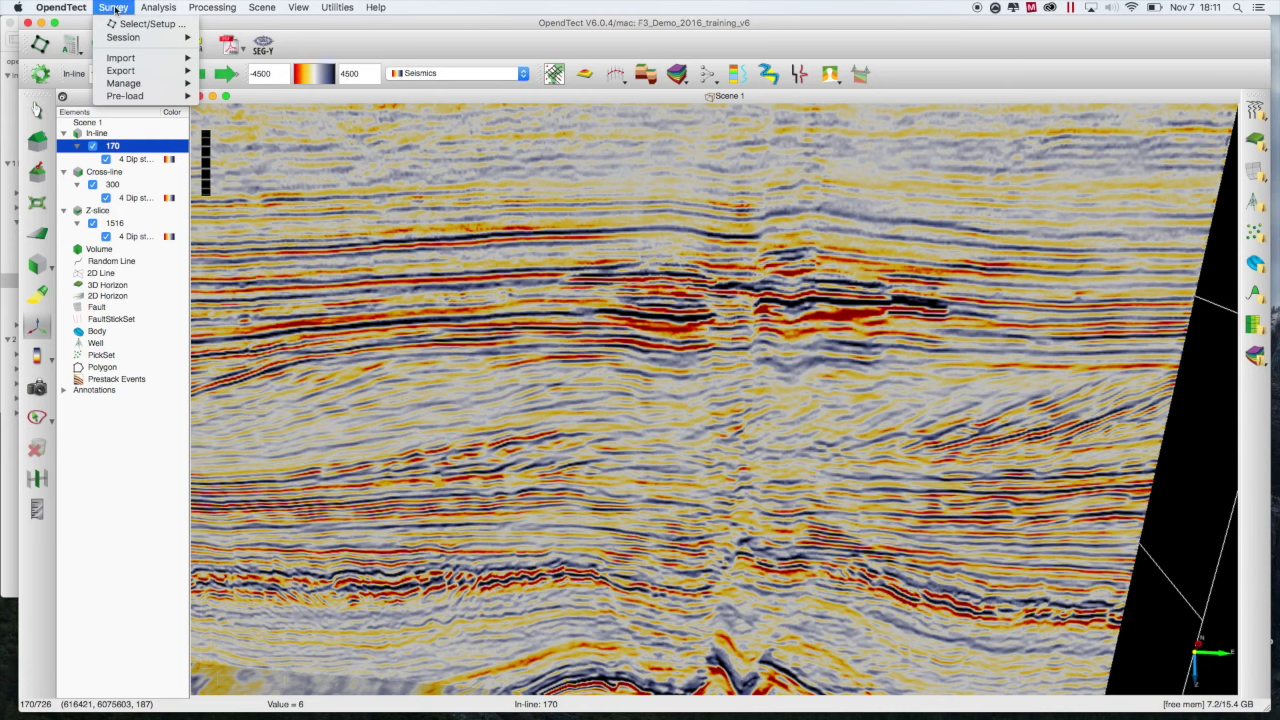
{"action": "mouse_move", "coordinate": [123, 39]}
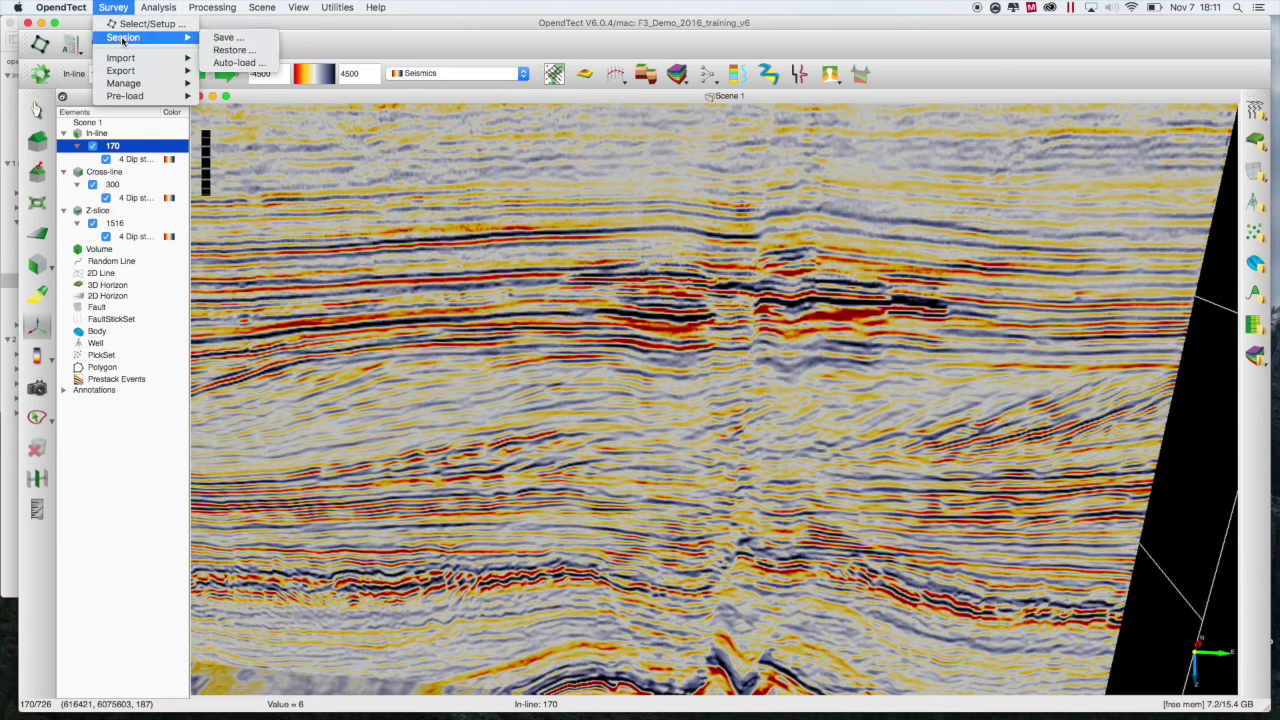
{"action": "left_click", "coordinate": [243, 40]}
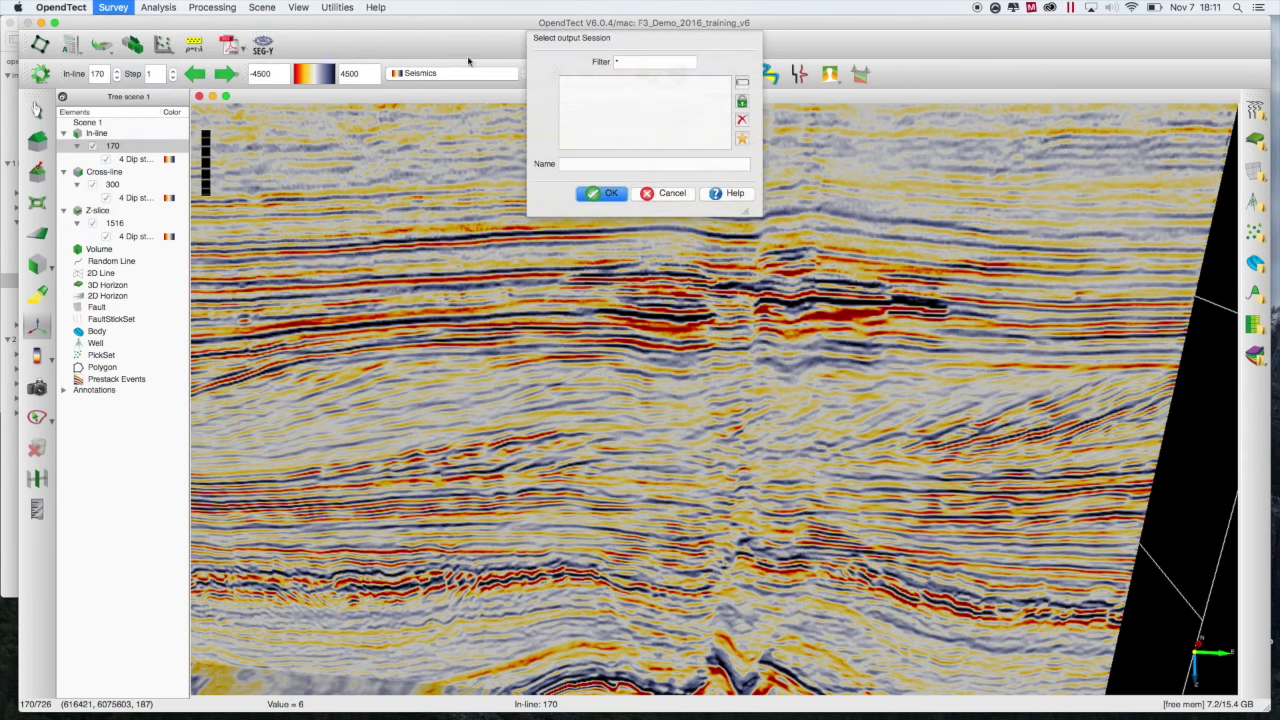
{"action": "left_click", "coordinate": [596, 166]}
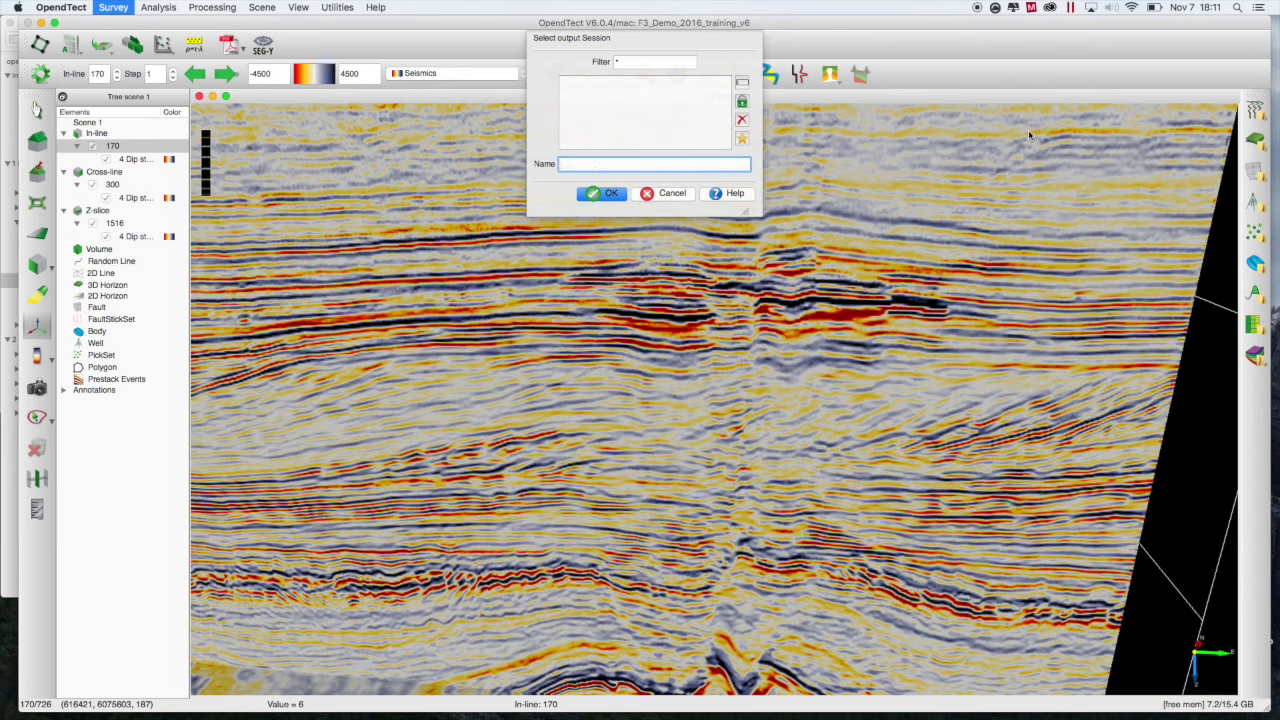
{"action": "key", "text": "F11"}
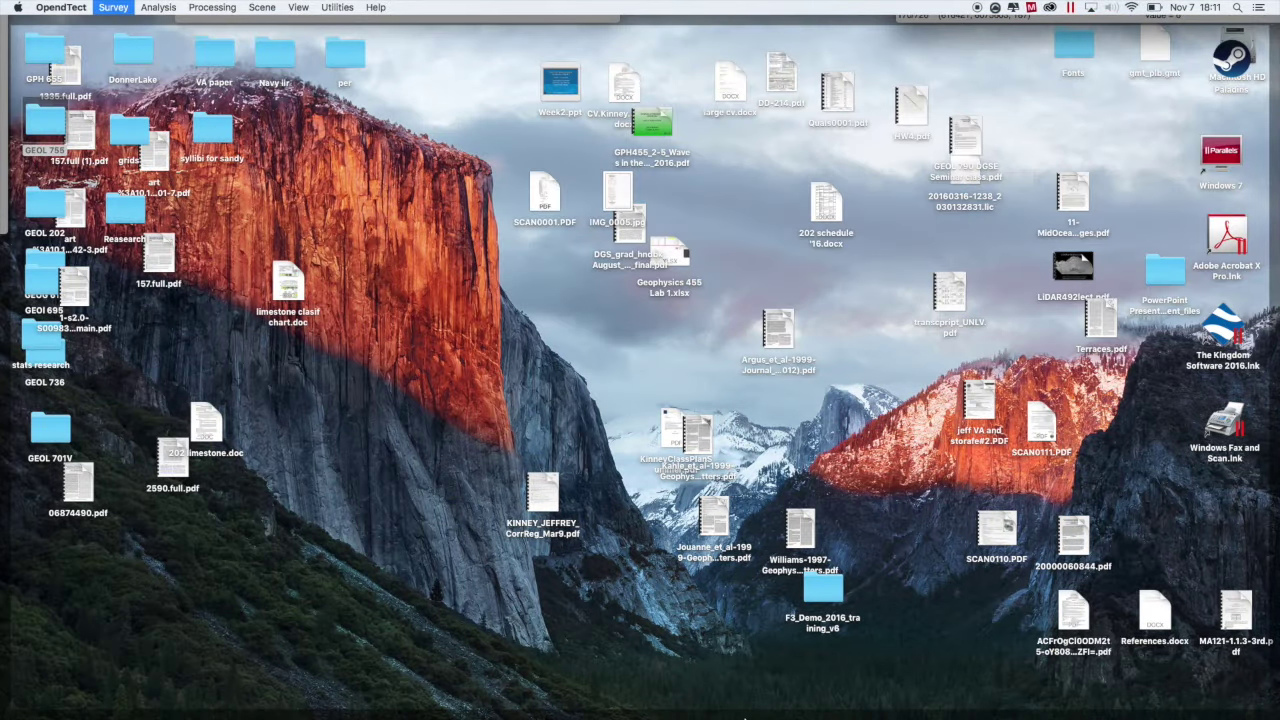
{"action": "key", "text": "F11"}
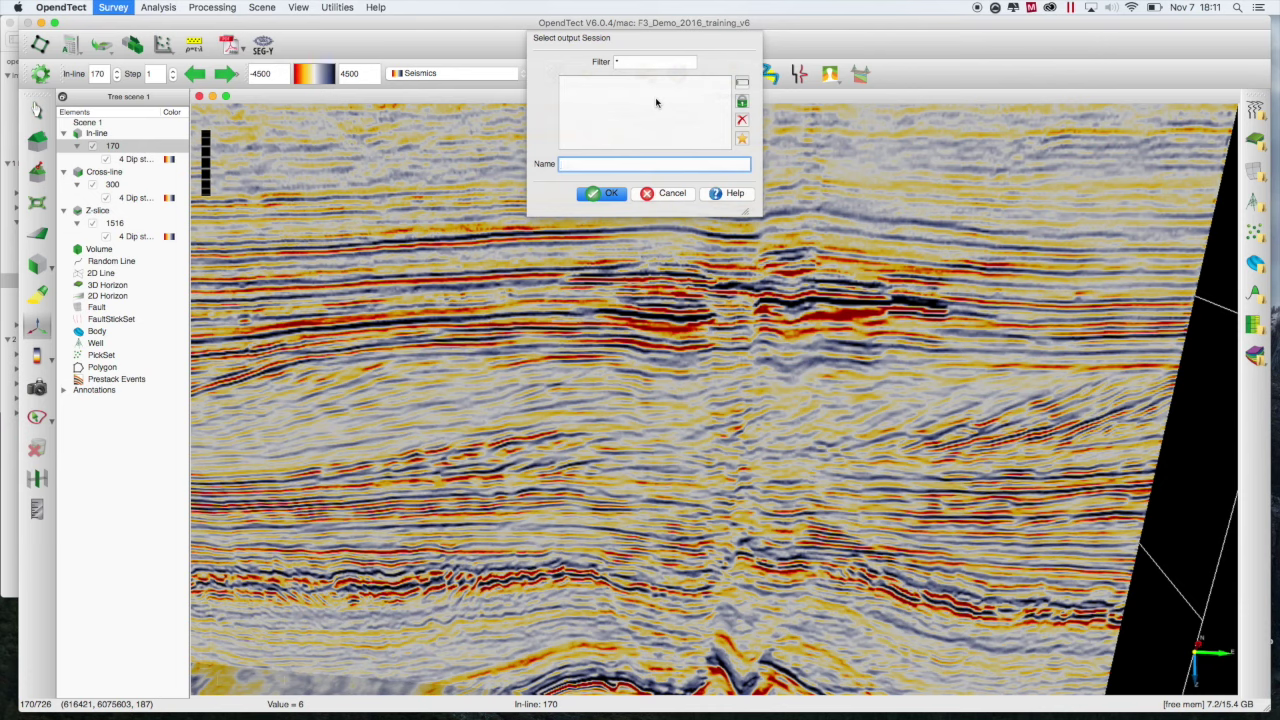
{"action": "type", "text": "louie1"}
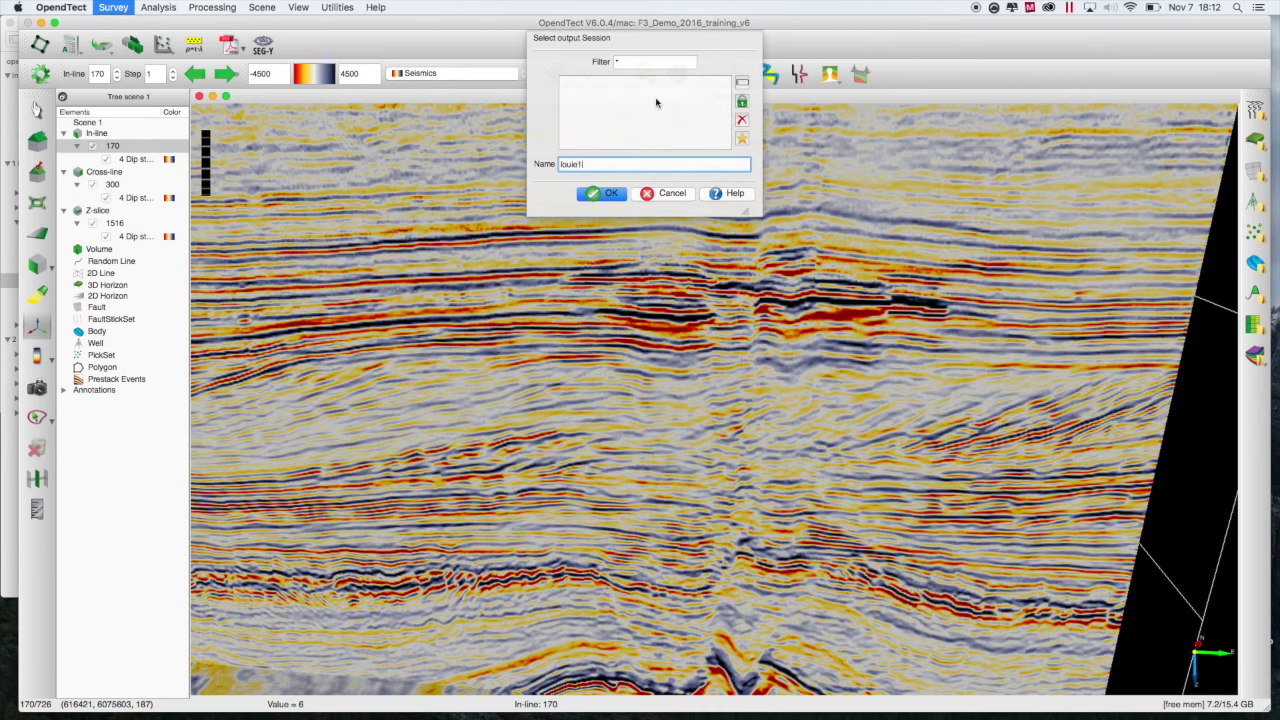
{"action": "left_click", "coordinate": [609, 196]}
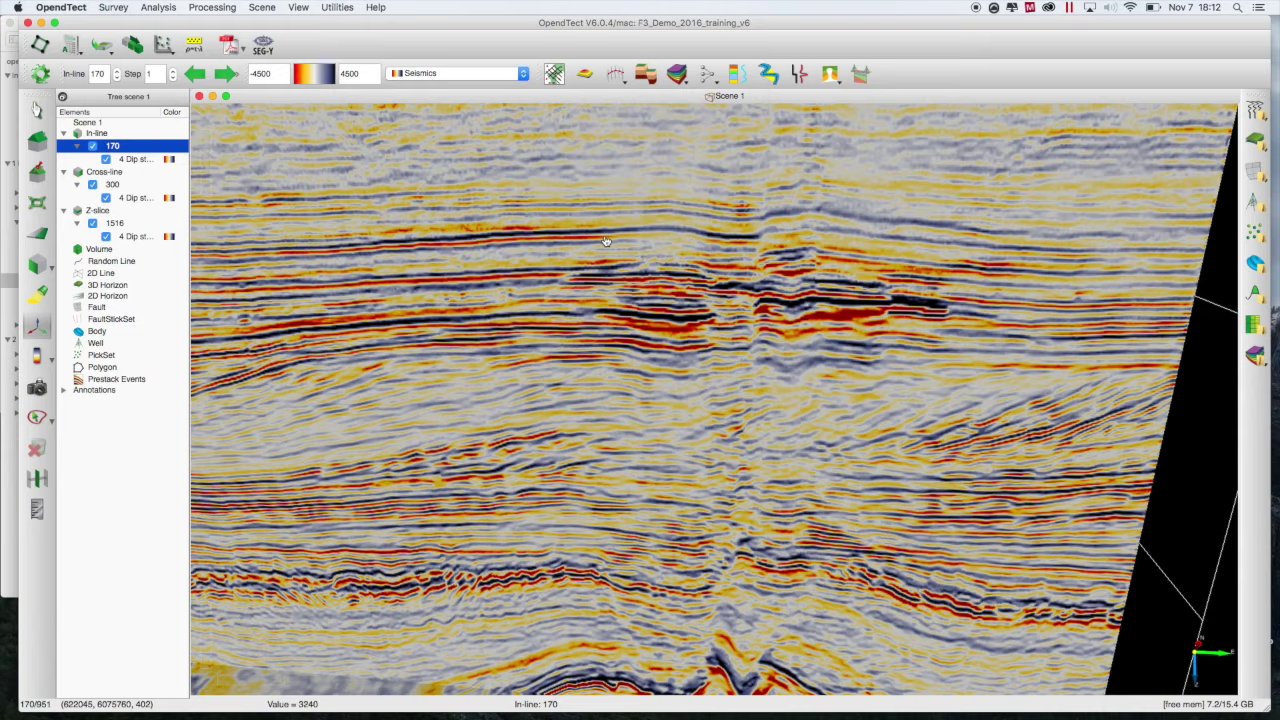
- View the whole survey box with in-line 170 in front
{"action": "scroll", "coordinate": [605, 241], "scroll_direction": "up", "scroll_amount": 3}
{"action": "scroll", "coordinate": [605, 241], "scroll_direction": "down", "scroll_amount": 5}
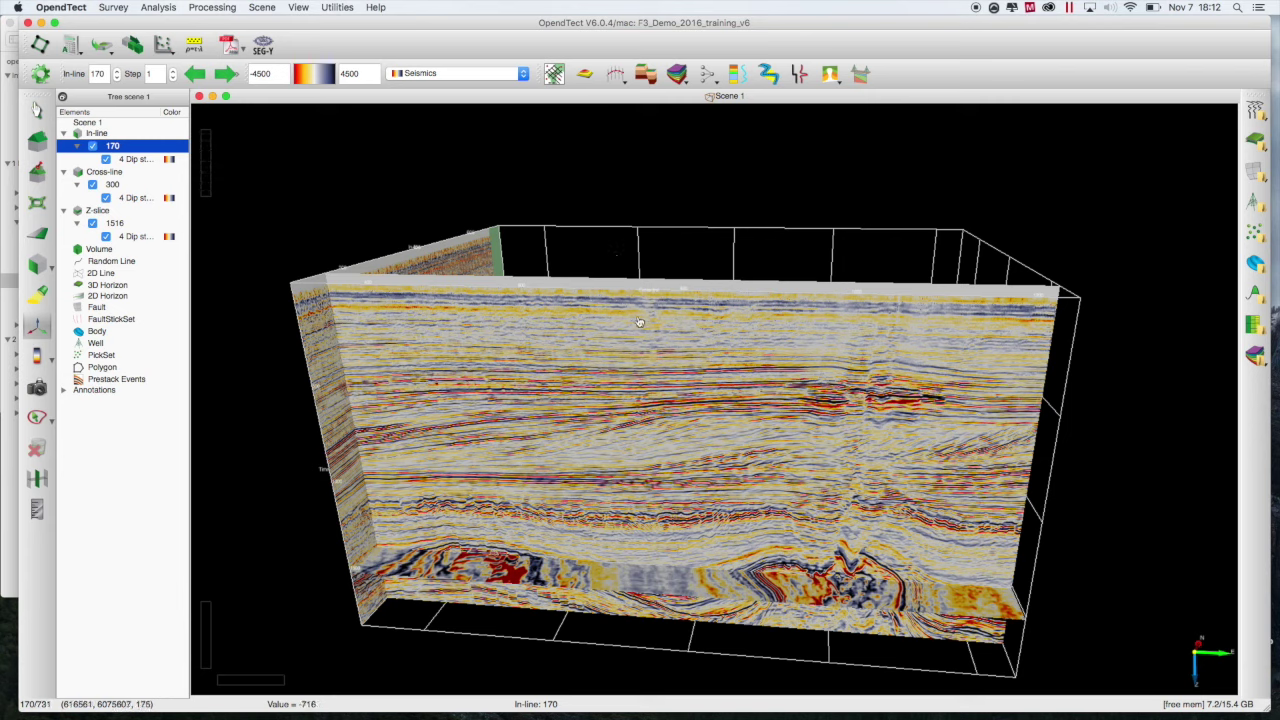
- Move the in-line section from the front of the survey box to in-line 681 at the back
{"action": "left_click", "coordinate": [658, 318]}
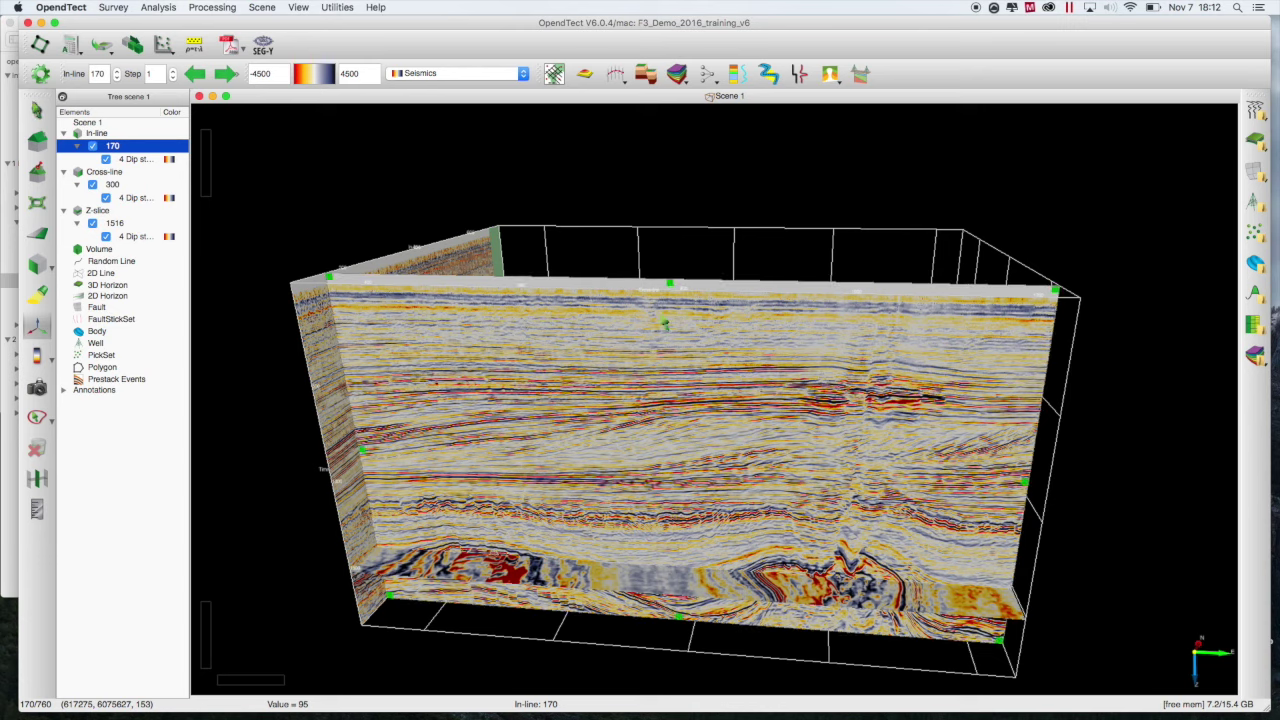
{"action": "left_click_drag", "start_coordinate": [690, 331], "coordinate": [721, 286]}
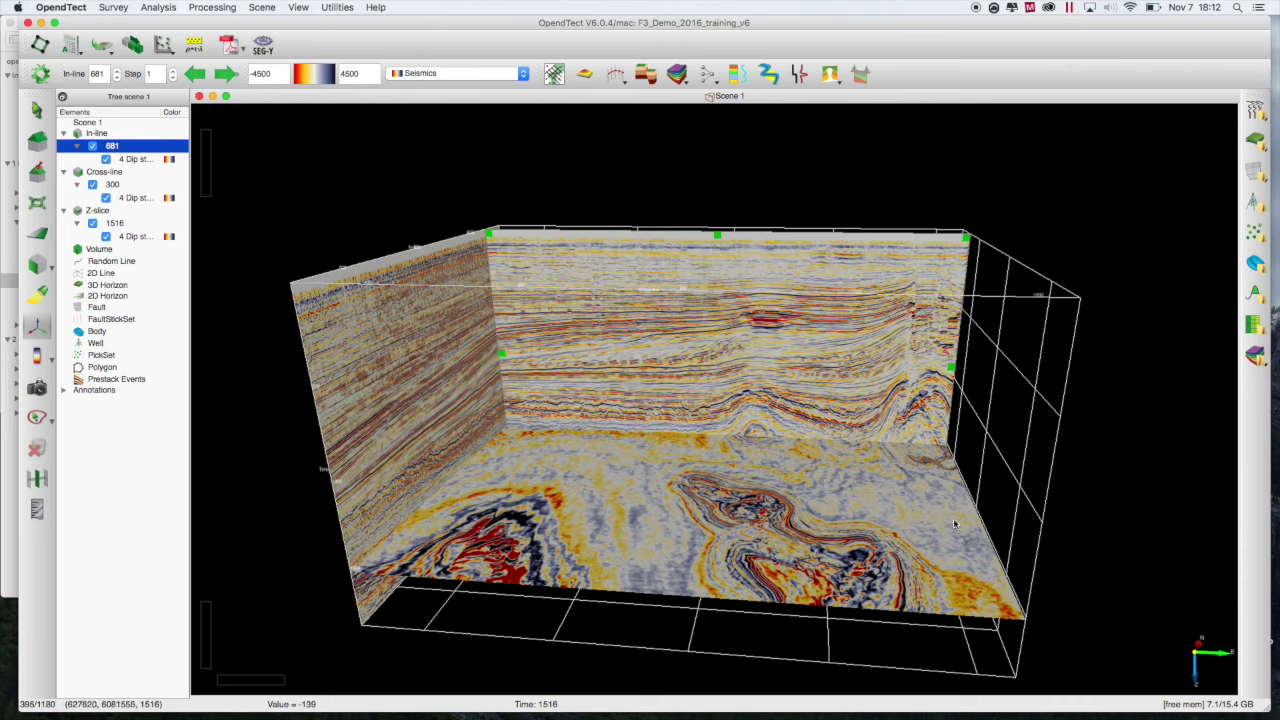
- Examine the ring-shaped and folded structures on Z-slice 1516 in front of in-line 681, both close up and across the whole slice
{"action": "scroll", "coordinate": [956, 528], "scroll_direction": "up", "scroll_amount": 5}
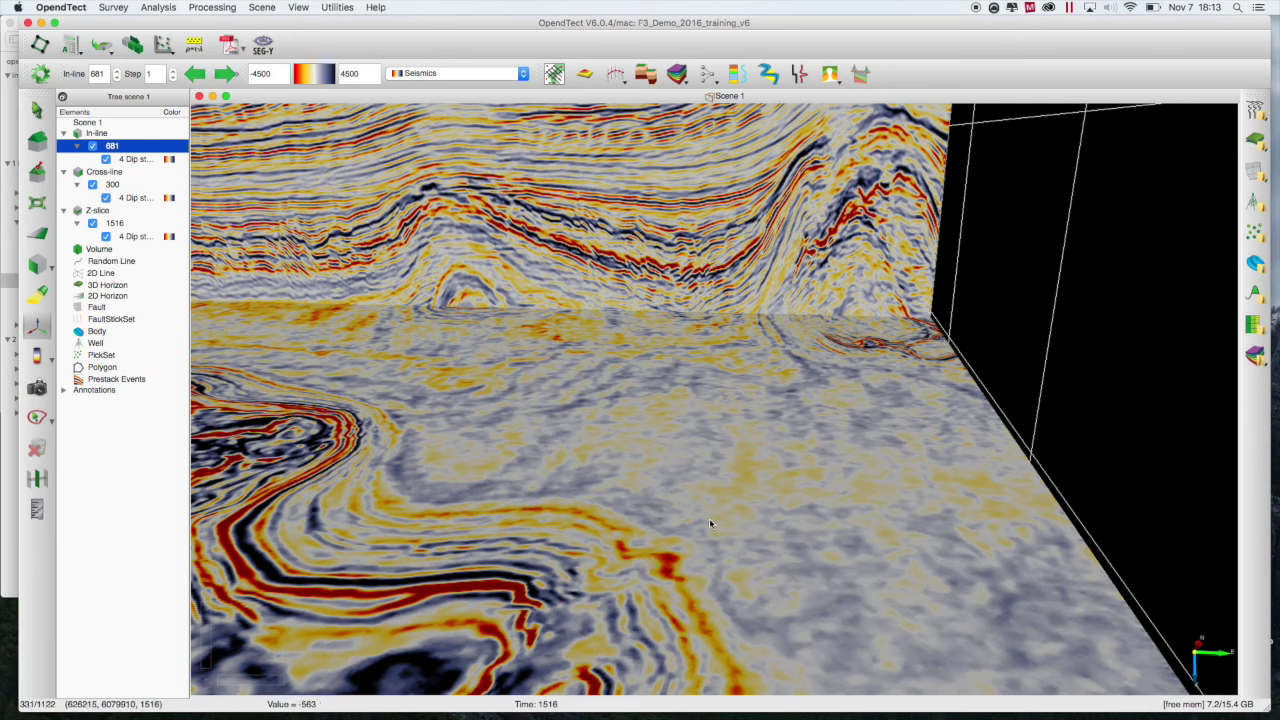
{"action": "key", "text": "Escape"}
{"action": "left_click_drag", "start_coordinate": [600, 554], "coordinate": [876, 527]}
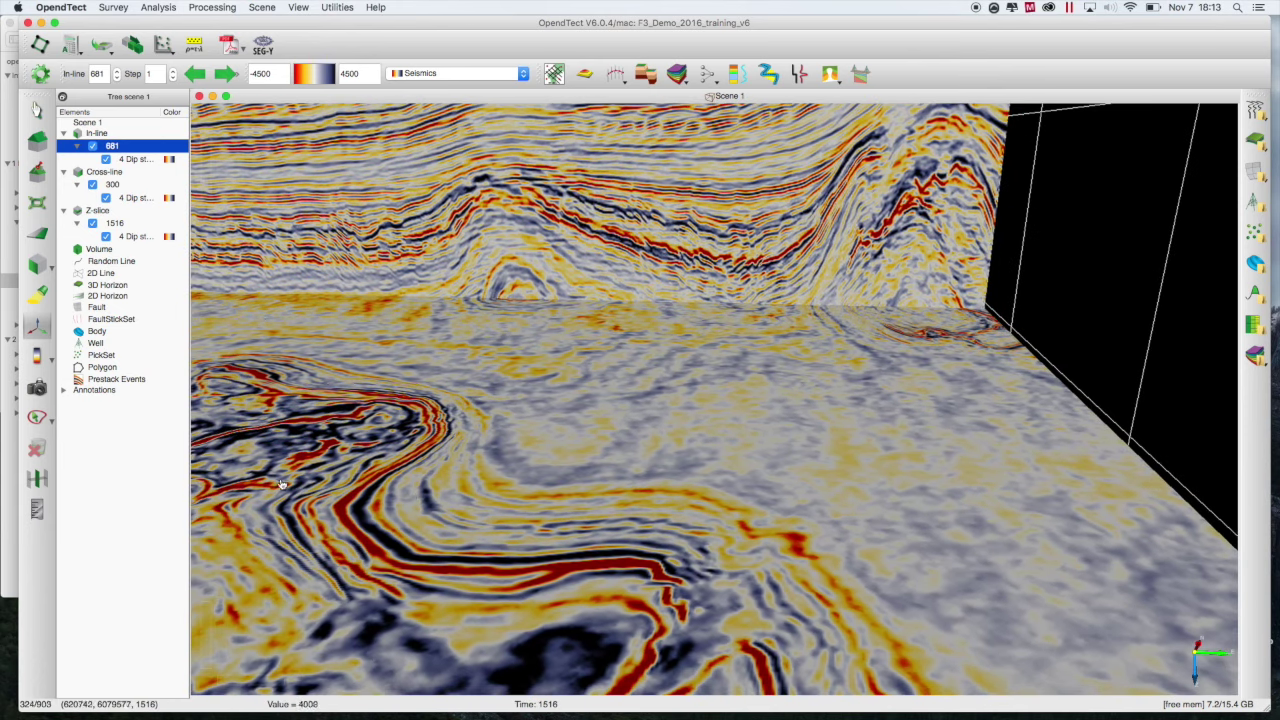
{"action": "left_click_drag", "start_coordinate": [285, 487], "coordinate": [618, 452]}
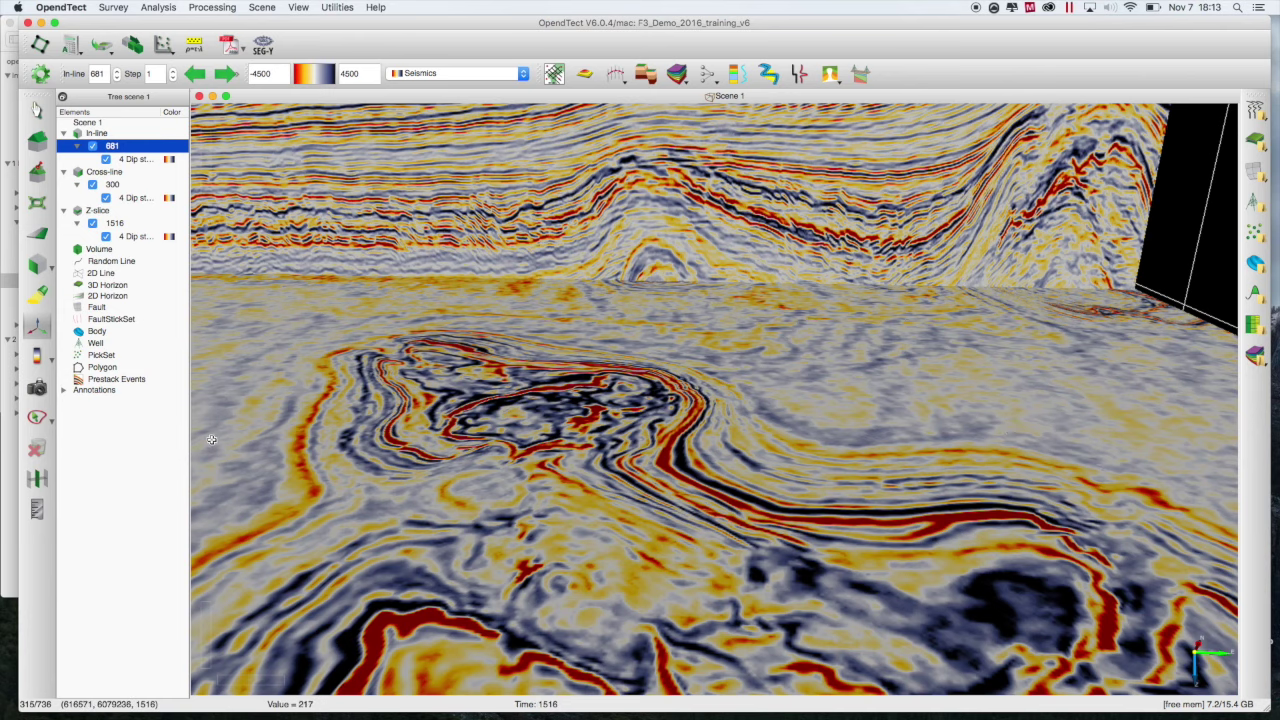
{"action": "left_click_drag", "start_coordinate": [211, 439], "coordinate": [664, 466]}
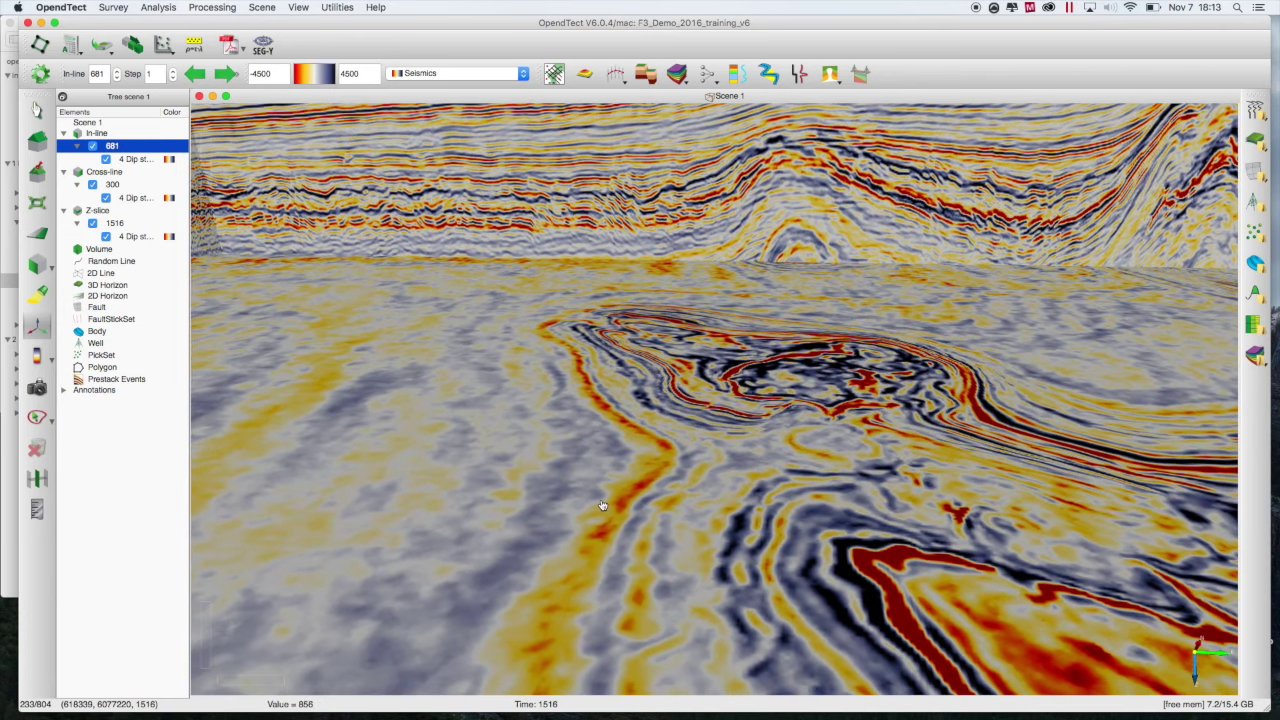
{"action": "left_click_drag", "start_coordinate": [432, 565], "coordinate": [664, 428]}
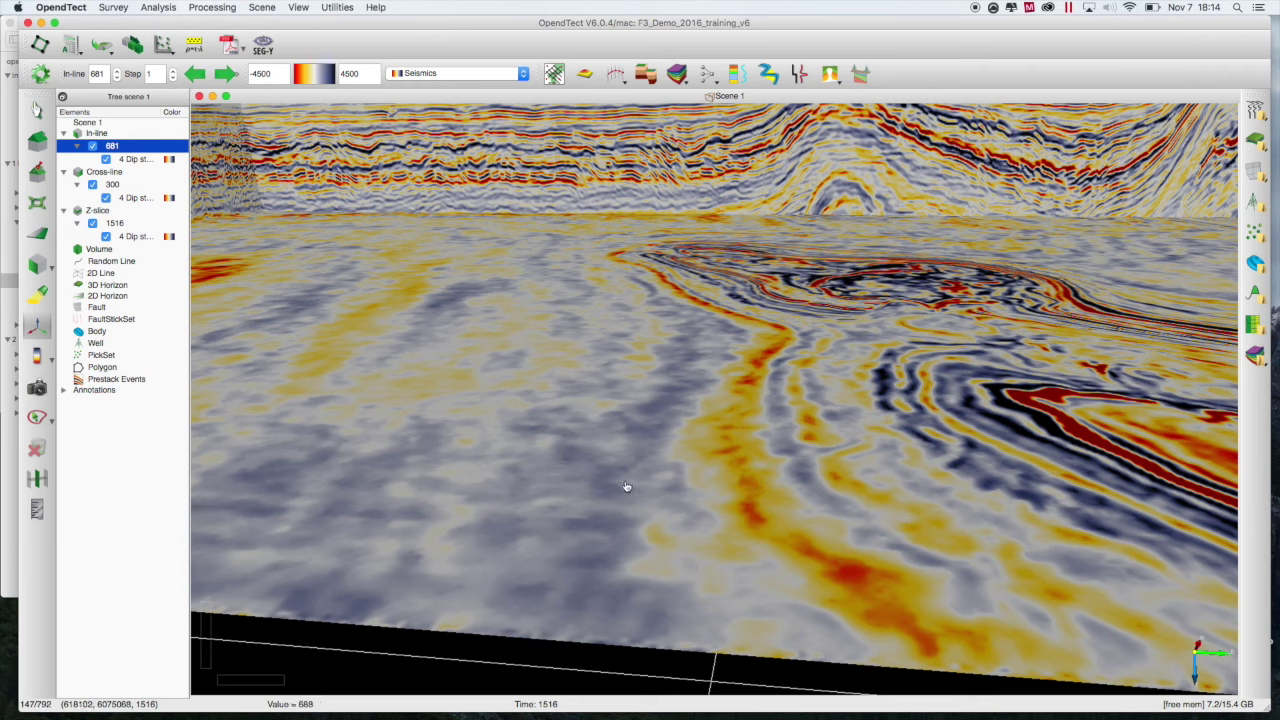
{"action": "scroll", "coordinate": [540, 484], "scroll_direction": "up", "scroll_amount": 5}
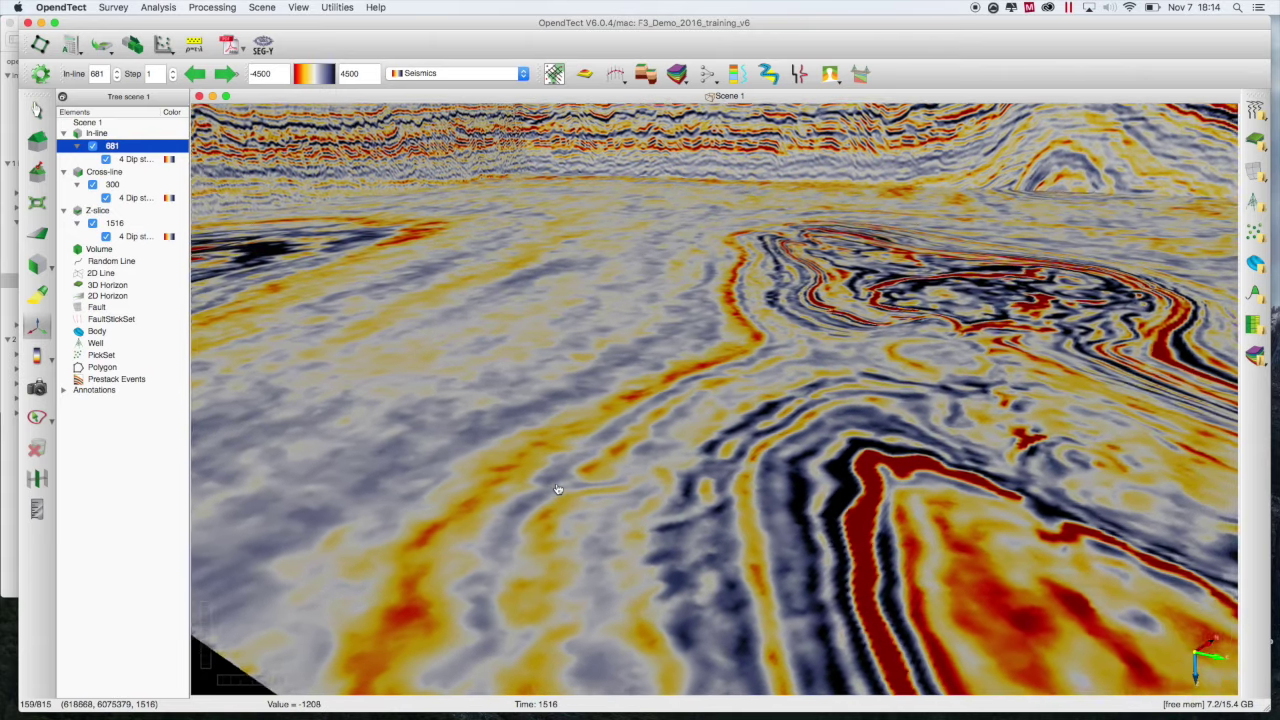
{"action": "left_click_drag", "start_coordinate": [558, 489], "coordinate": [557, 483]}
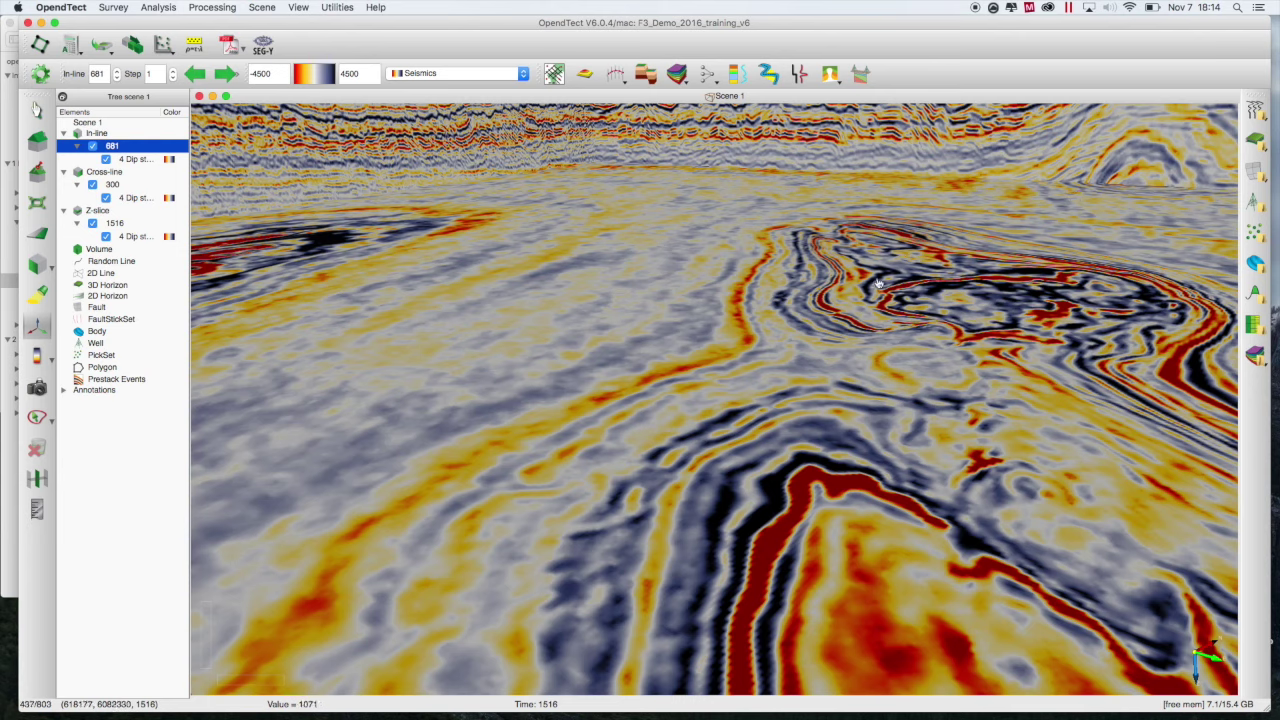
{"action": "scroll", "coordinate": [789, 325], "scroll_direction": "up", "scroll_amount": 5}
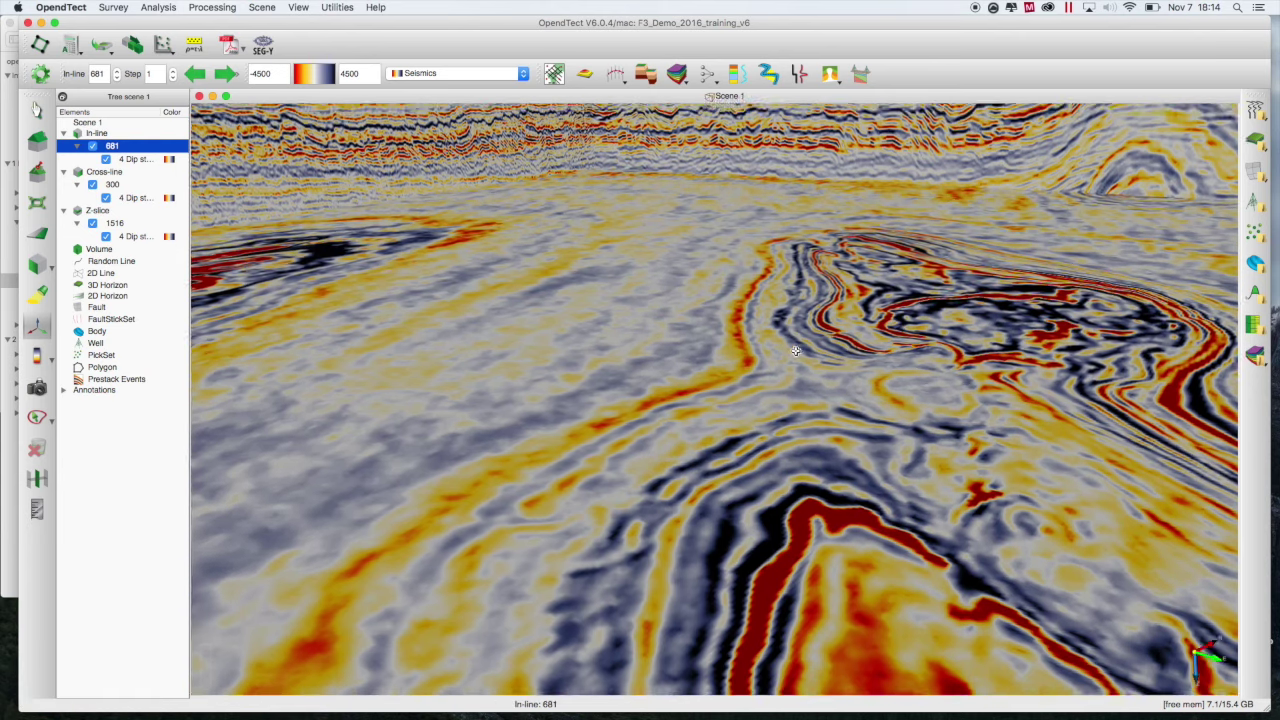
{"action": "scroll", "coordinate": [803, 482], "scroll_direction": "up", "scroll_amount": 3}
{"action": "scroll", "coordinate": [803, 482], "scroll_direction": "down", "scroll_amount": 6}
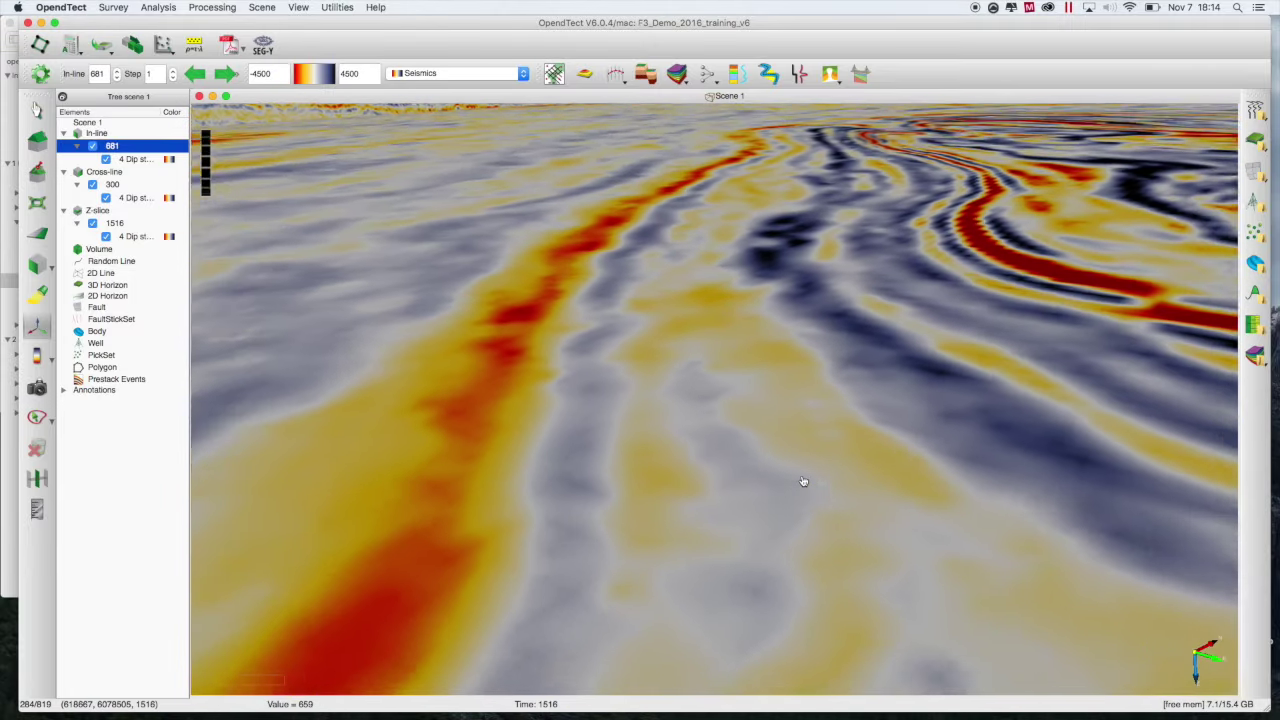
{"action": "scroll", "coordinate": [803, 482], "scroll_direction": "down", "scroll_amount": 4}
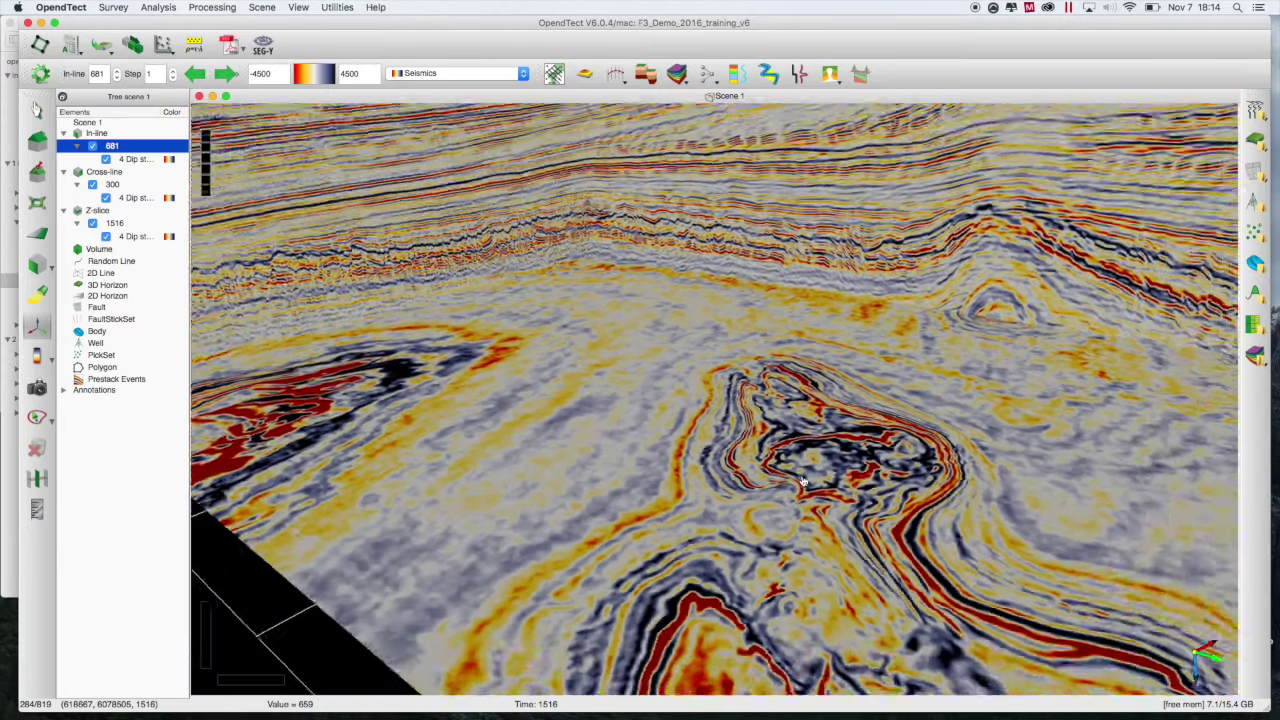
{"action": "scroll", "coordinate": [803, 482], "scroll_direction": "down", "scroll_amount": 2}
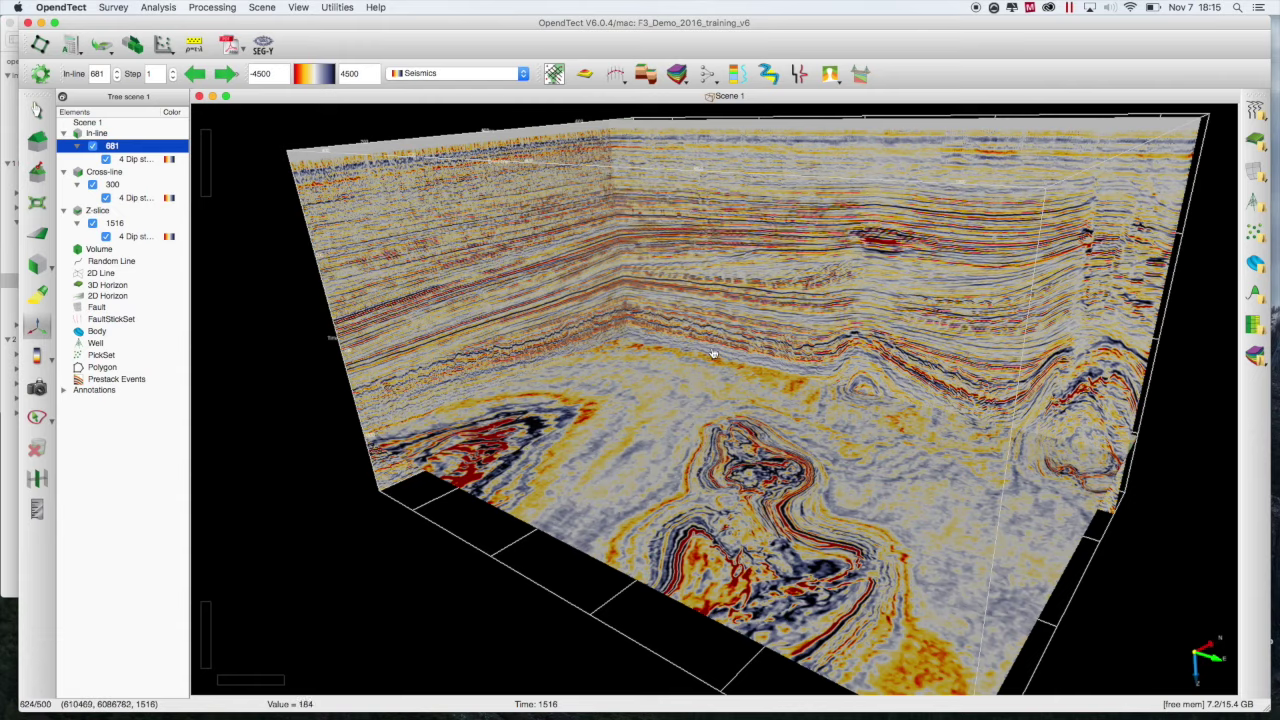
- Inspect the strong red amplitude anomaly on in-line 681 close up and in its surrounding reflectors
{"action": "scroll", "coordinate": [888, 245], "scroll_direction": "up", "scroll_amount": 10}
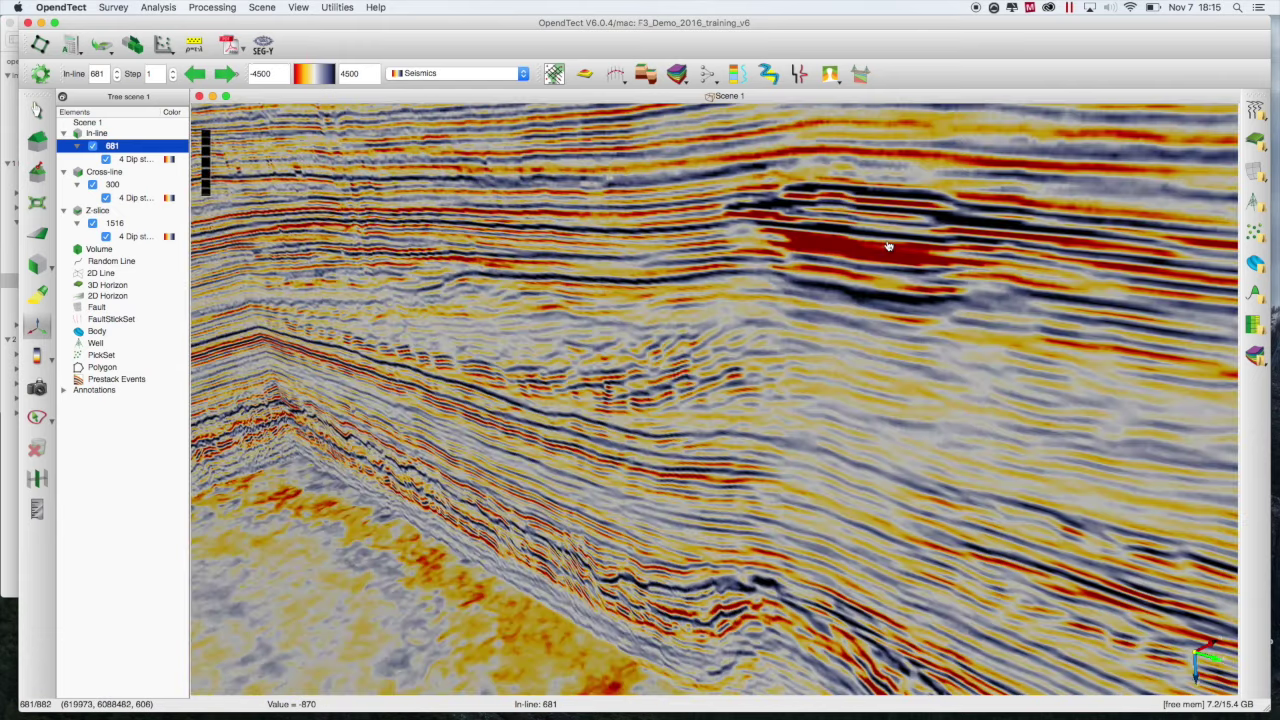
{"action": "scroll", "coordinate": [888, 245], "scroll_direction": "down", "scroll_amount": 5}
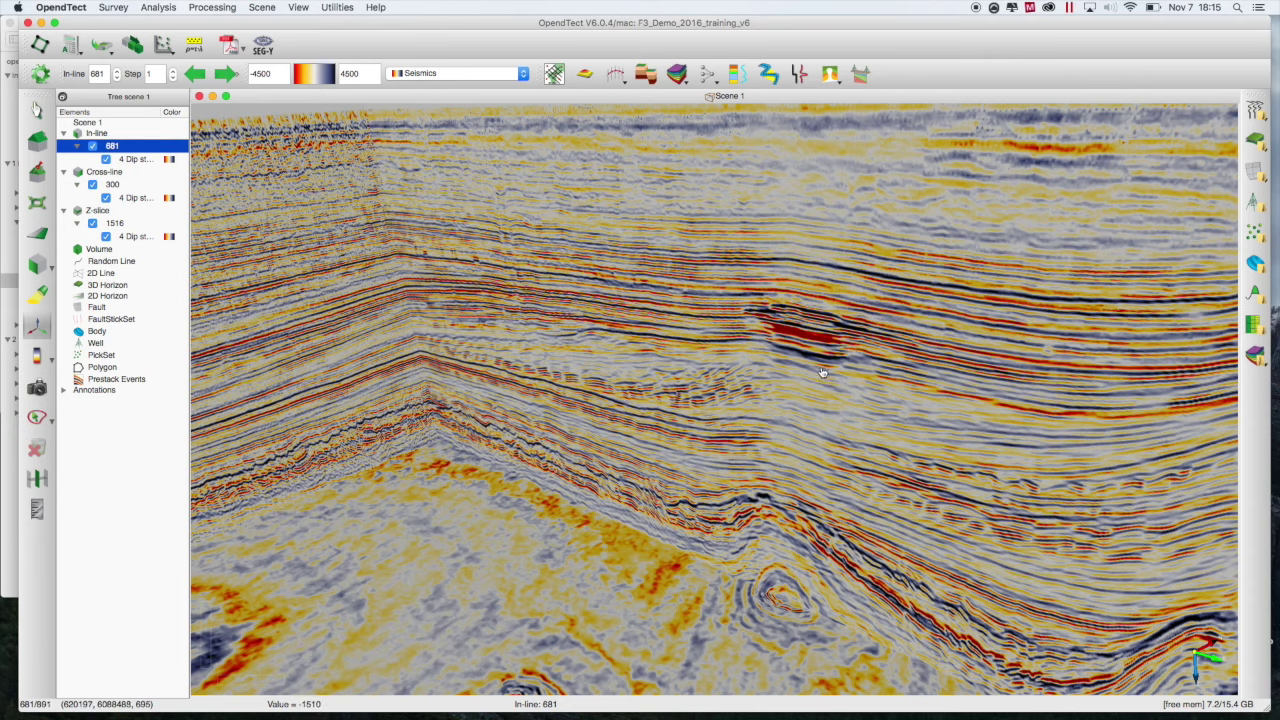
{"action": "scroll", "coordinate": [817, 361], "scroll_direction": "up", "scroll_amount": 5}
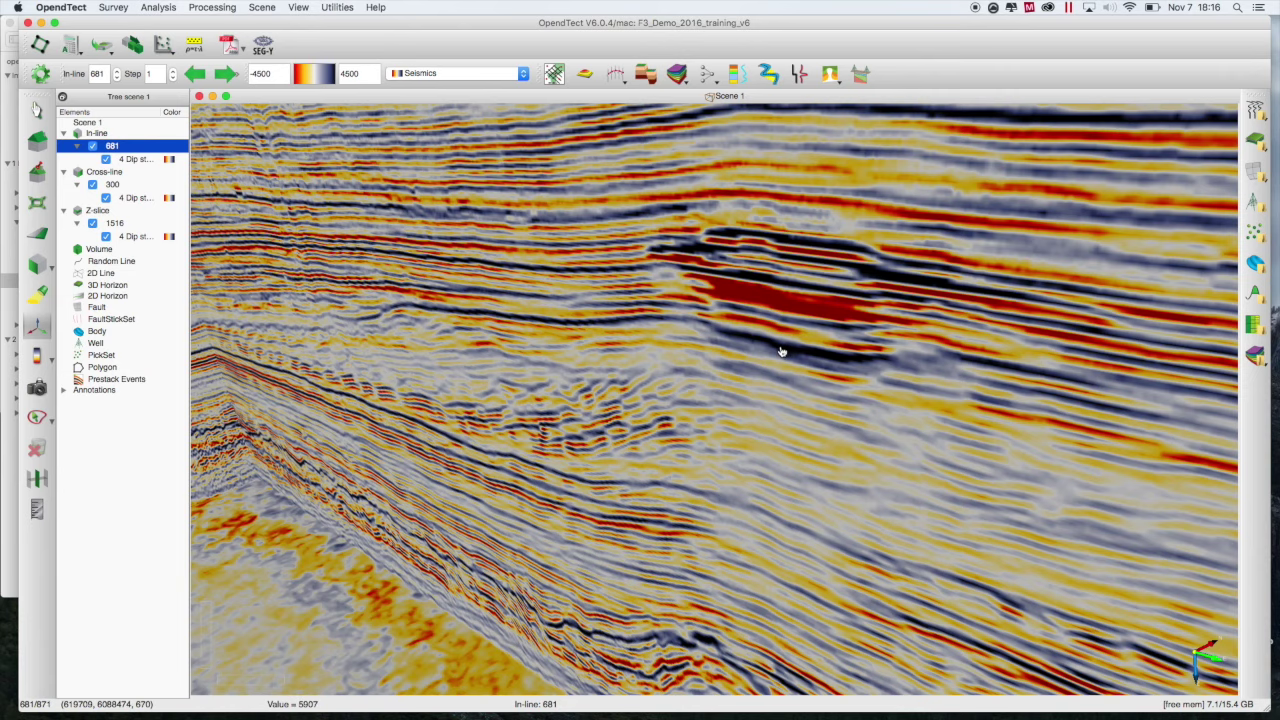
{"action": "scroll", "coordinate": [781, 351], "scroll_direction": "down", "scroll_amount": 8}
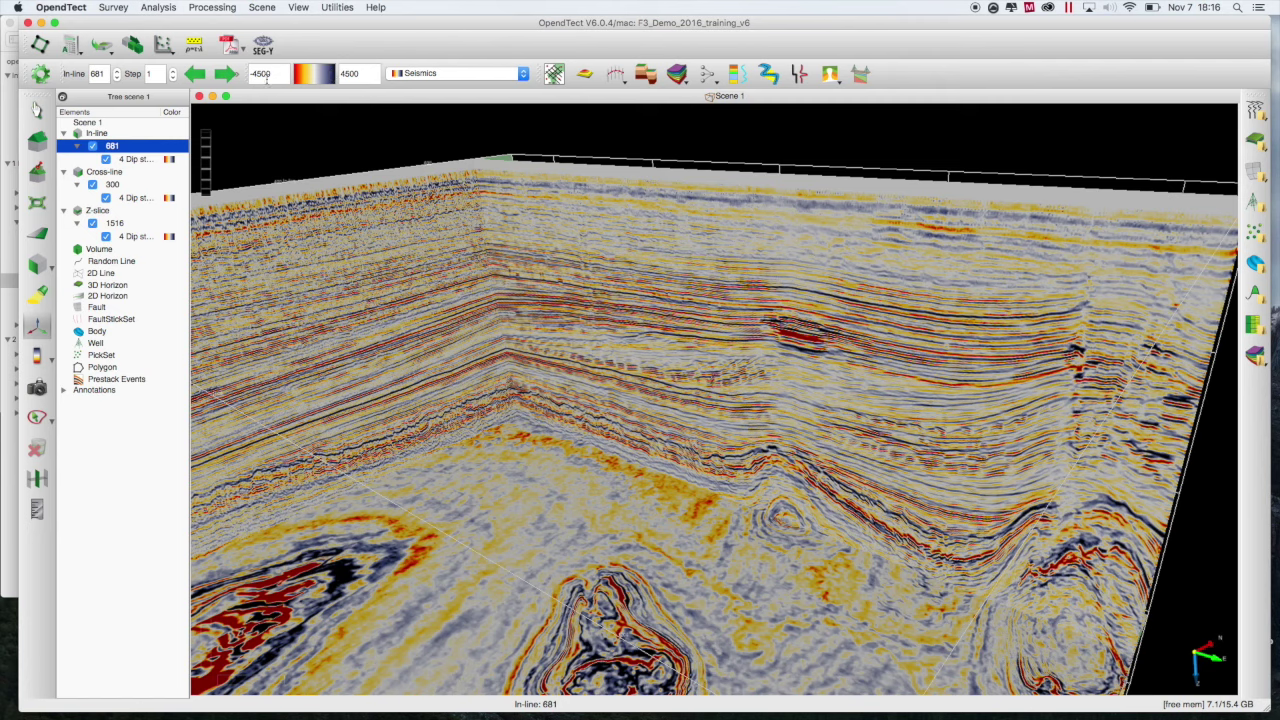
- Set the amplitude colour range of in-line 681 to -10000 to 10000
{"action": "double_click", "coordinate": [262, 74]}
{"action": "type", "text": "-10000"}
{"action": "double_click", "coordinate": [342, 75]}
{"action": "type", "text": "10000"}
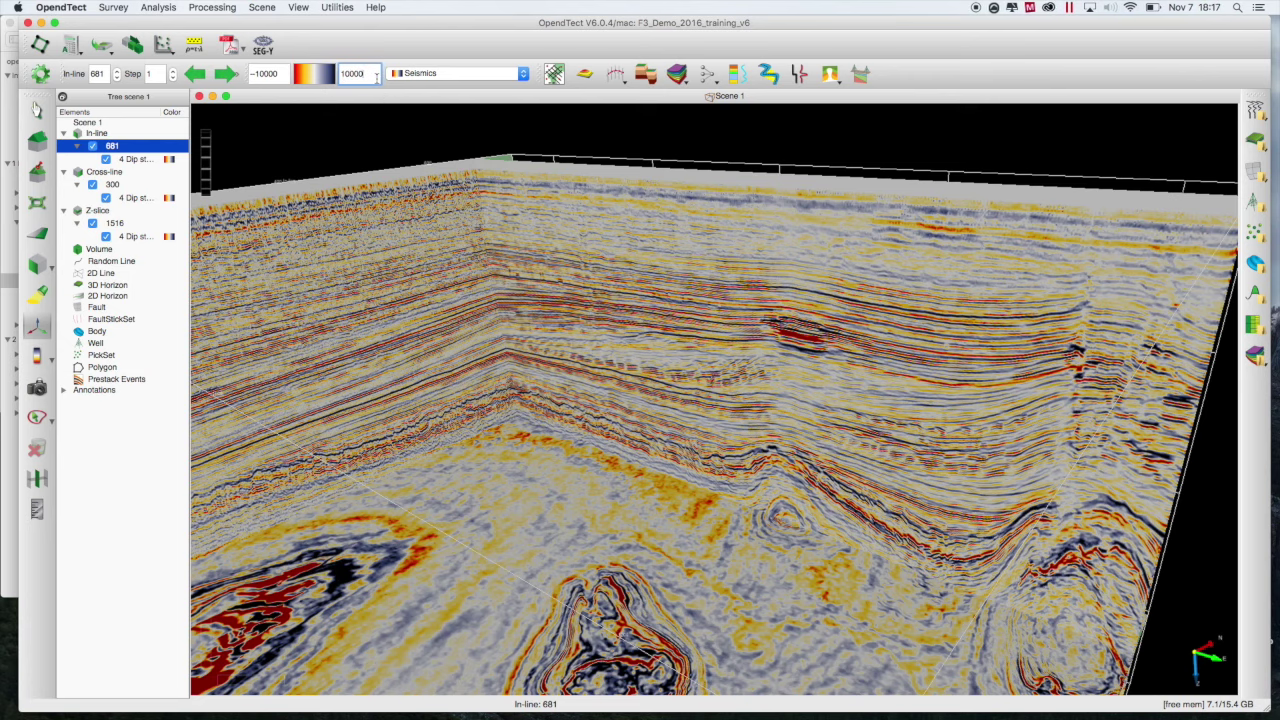
{"action": "key", "text": "Return"}
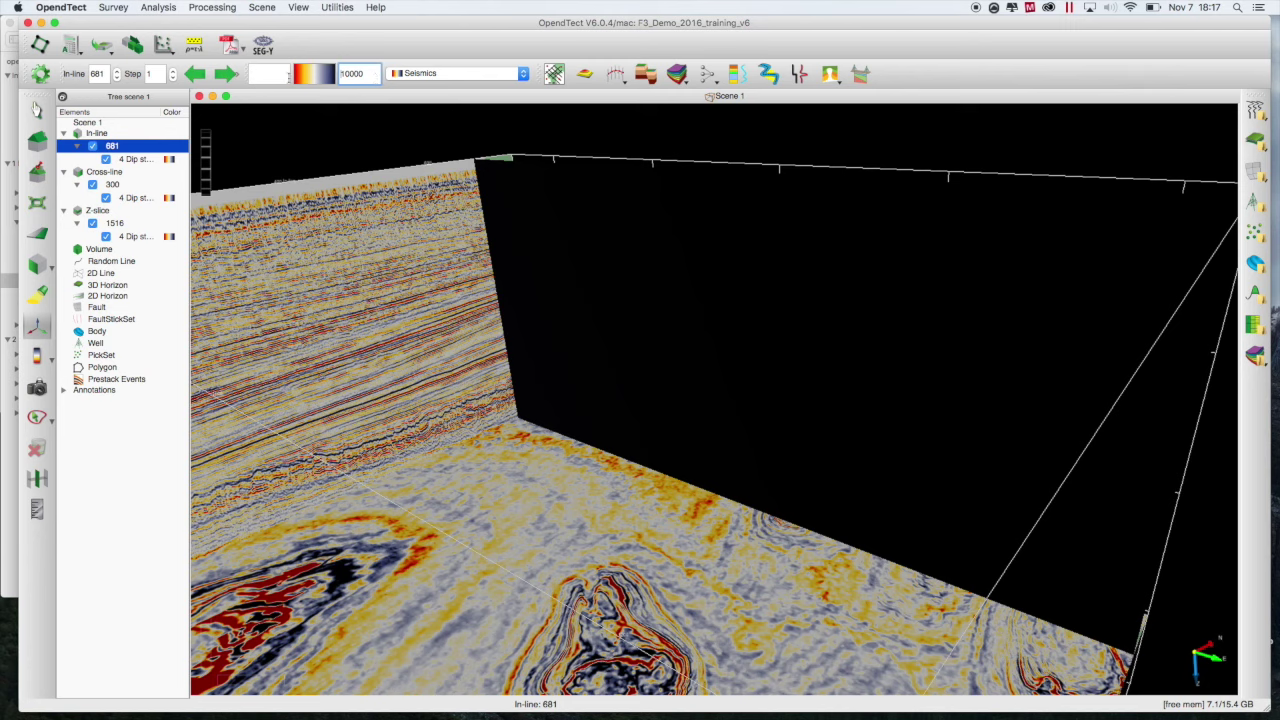
{"action": "left_click", "coordinate": [282, 73]}
{"action": "type", "text": "-10000"}
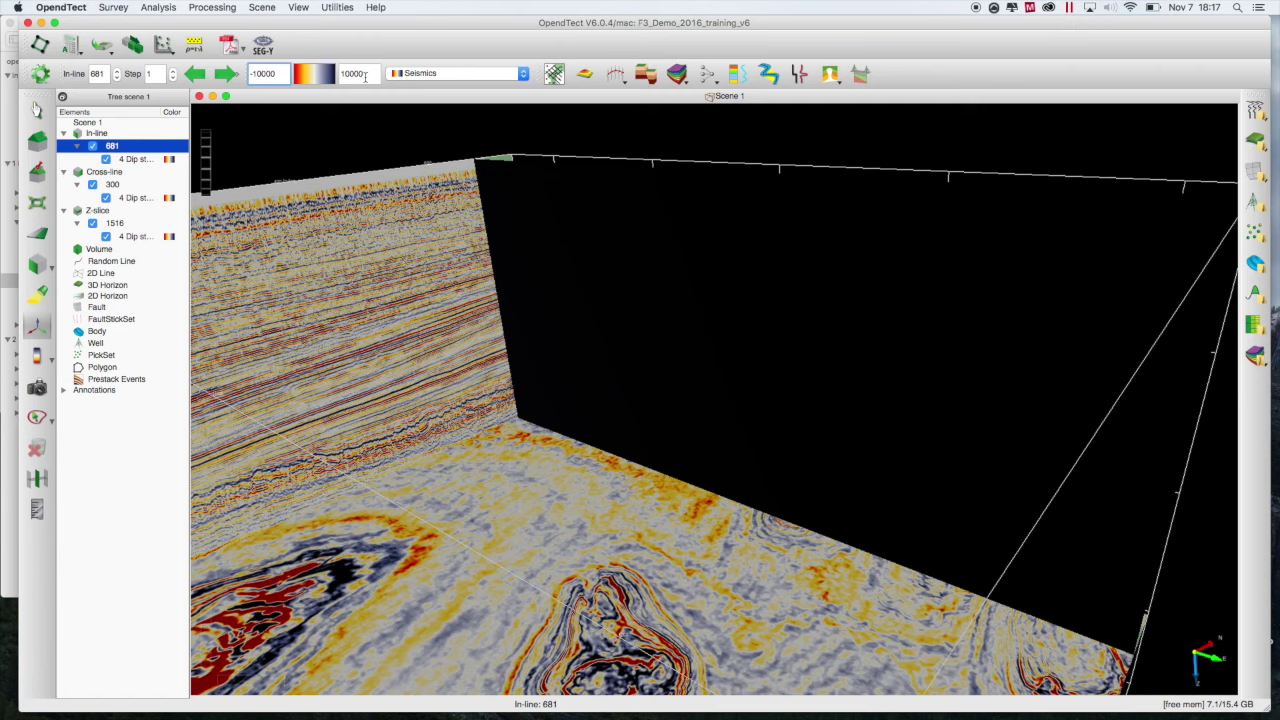
{"action": "key", "text": "Return"}
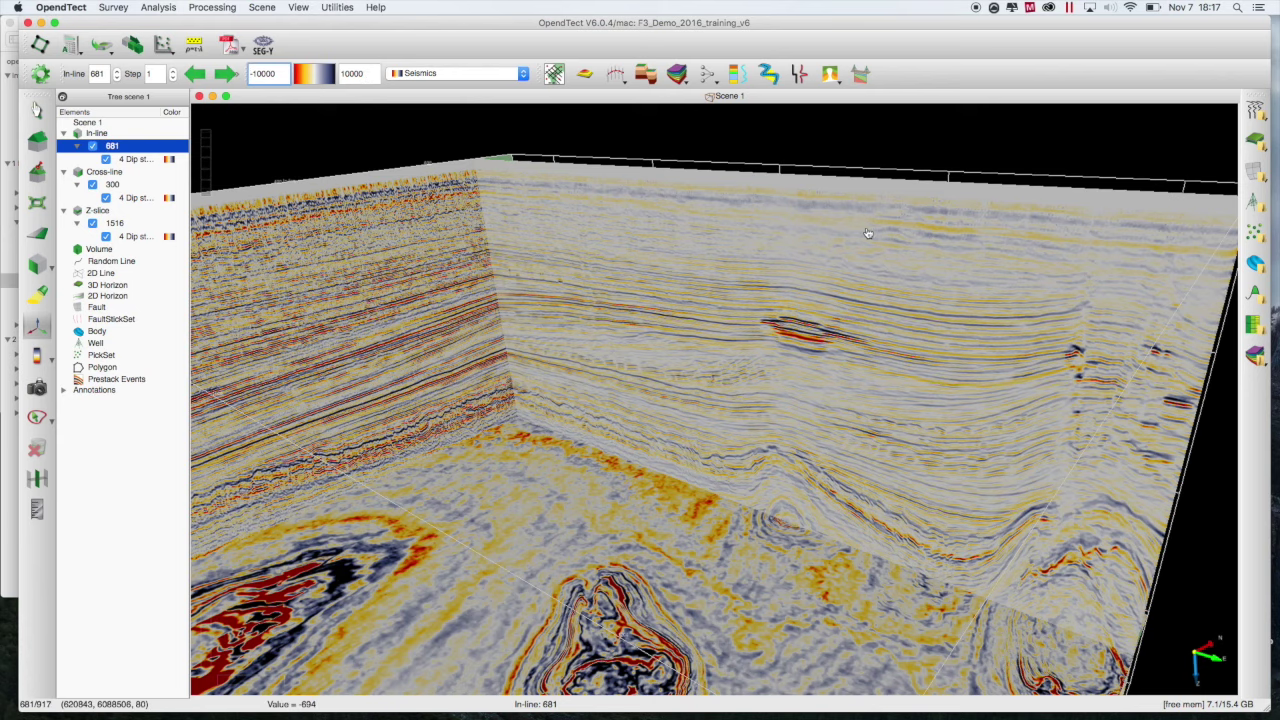
- Examine the bright spots and deeper reflectors on in-line 681 with the wider colour range
{"action": "scroll", "coordinate": [1092, 420], "scroll_direction": "up", "scroll_amount": 5}
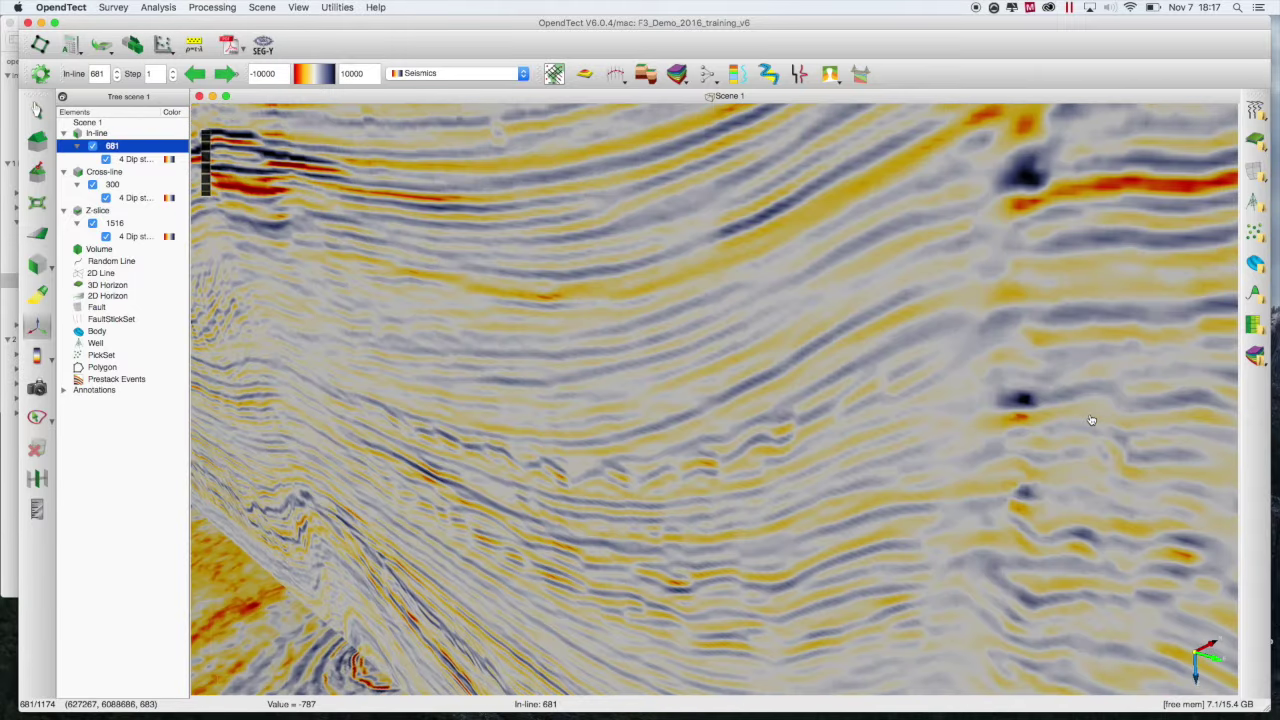
{"action": "scroll", "coordinate": [1092, 420], "scroll_direction": "down", "scroll_amount": 5}
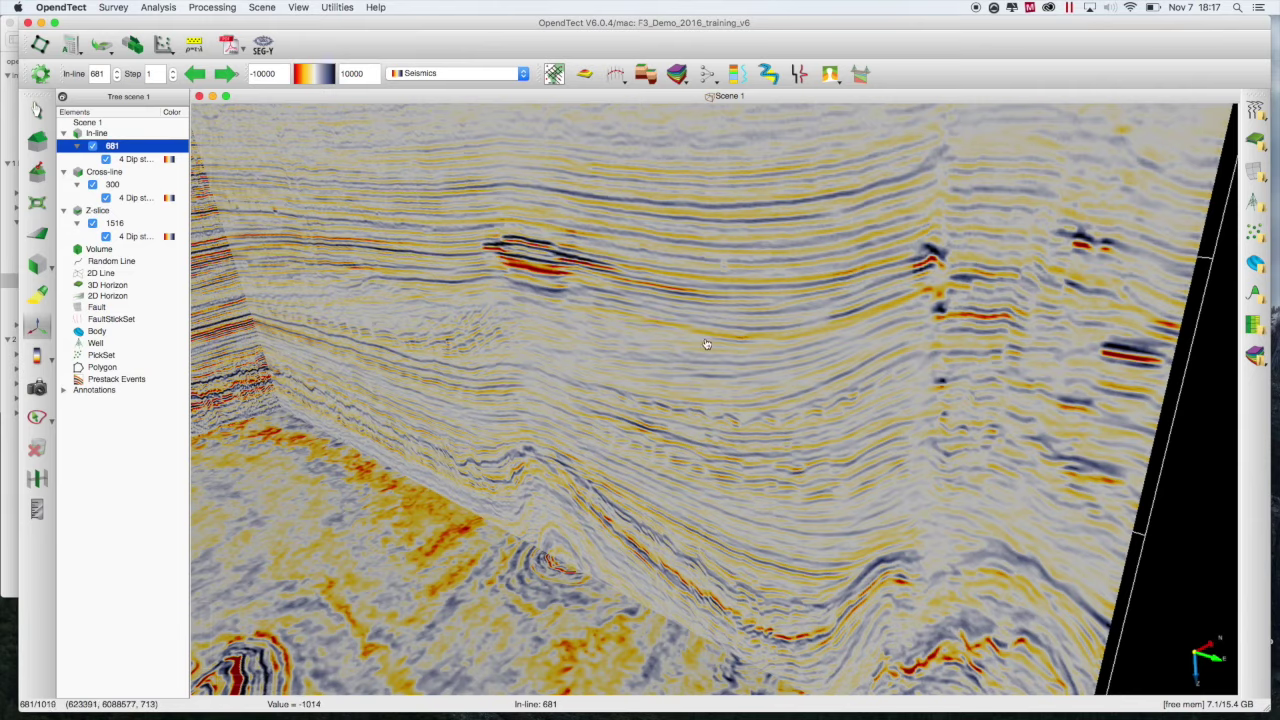
{"action": "scroll", "coordinate": [600, 455], "scroll_direction": "up", "scroll_amount": 5}
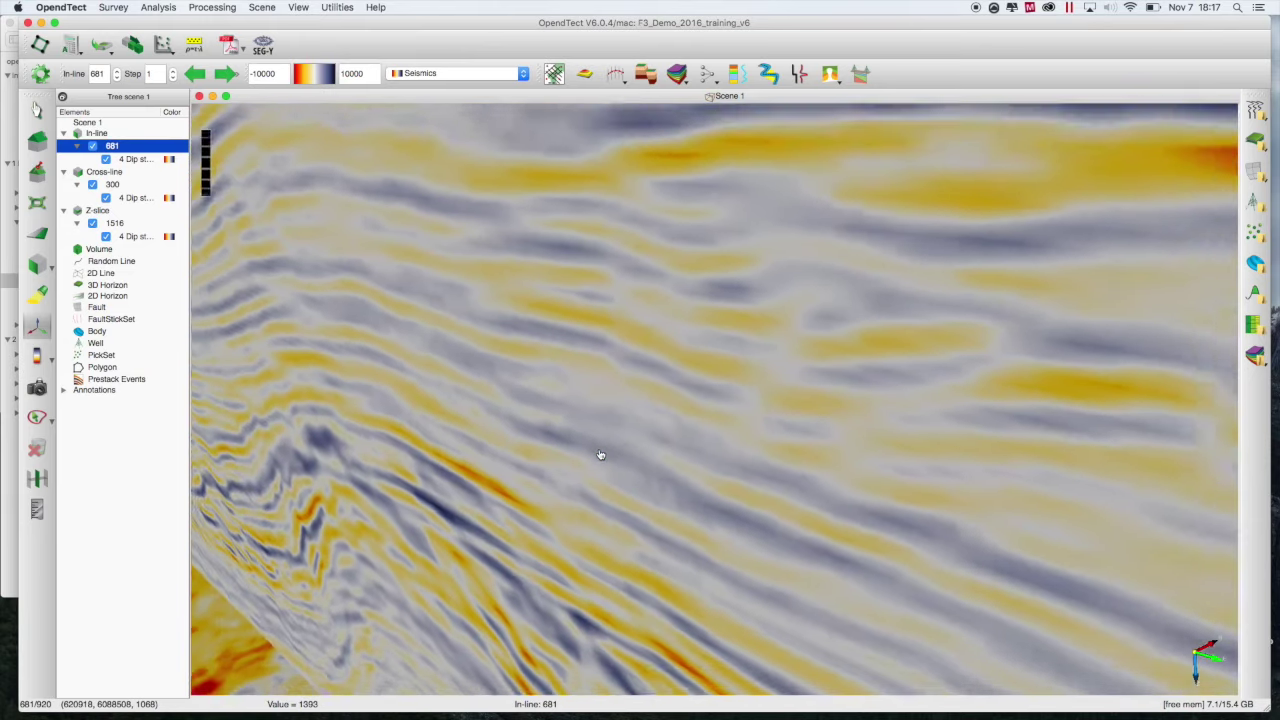
{"action": "scroll", "coordinate": [600, 455], "scroll_direction": "down", "scroll_amount": 8}
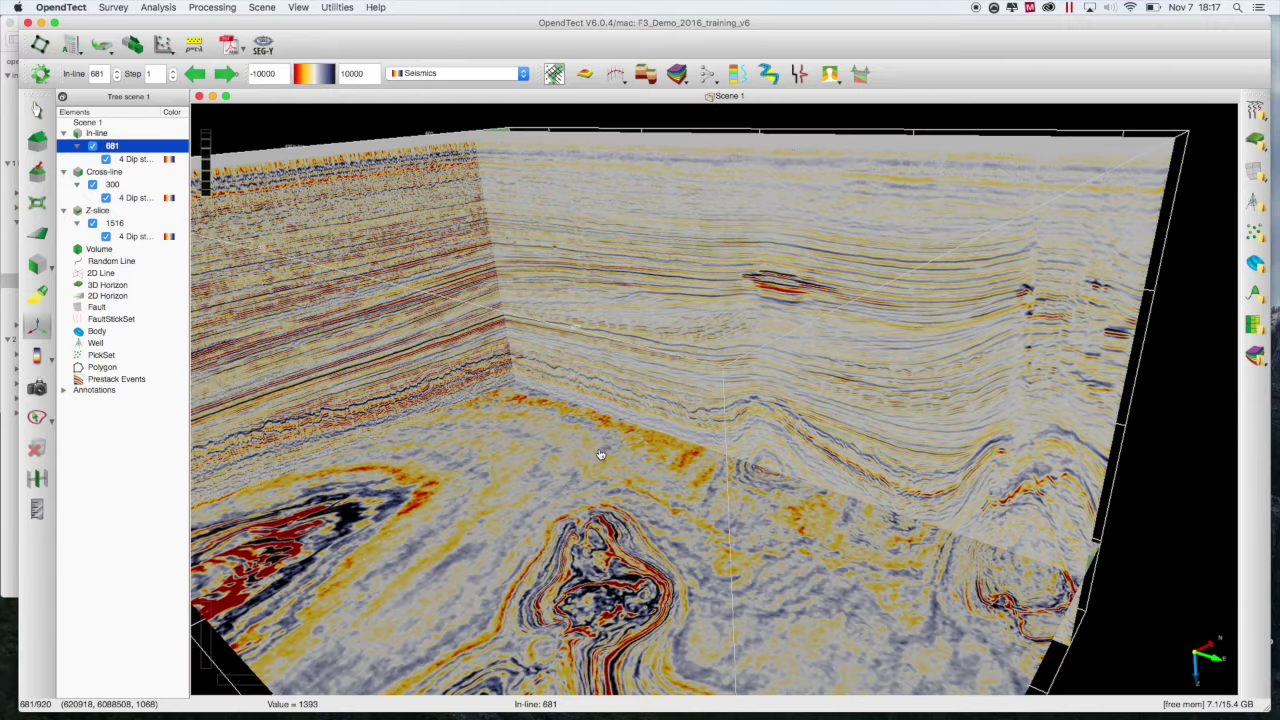
{"action": "scroll", "coordinate": [600, 455], "scroll_direction": "up", "scroll_amount": 2}
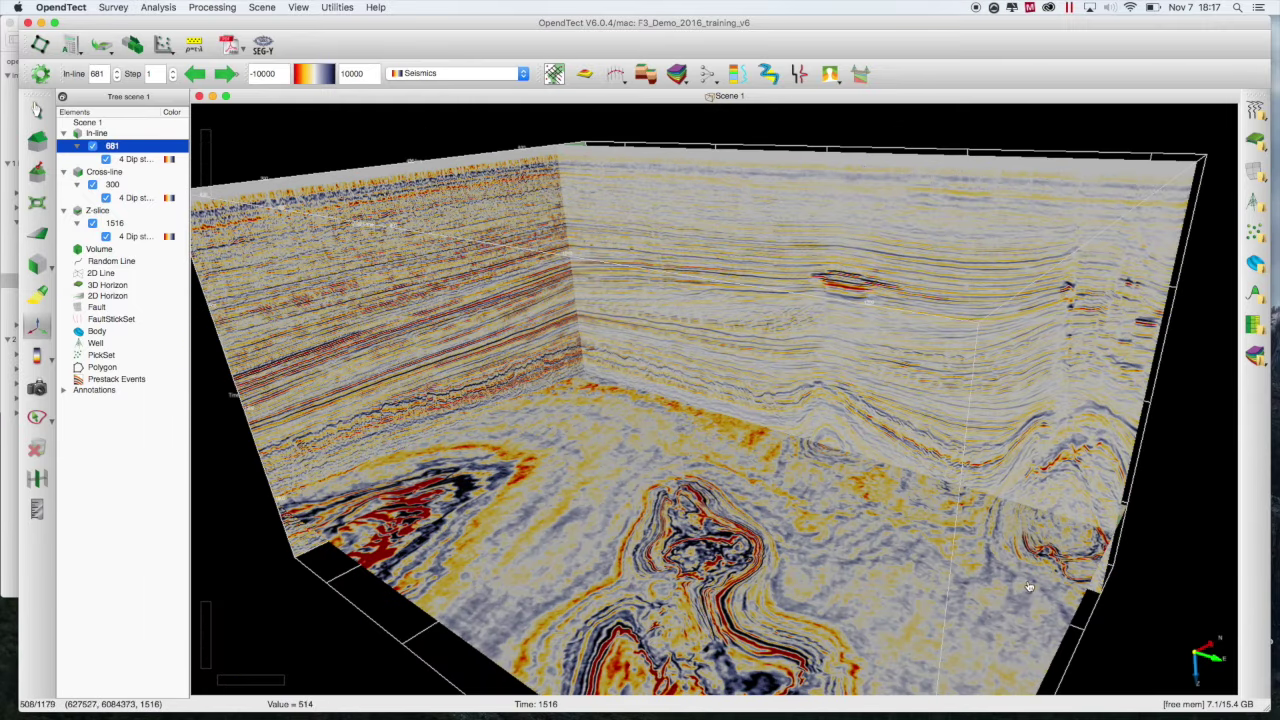
- Move the Z-slice up through the survey to time 580, level with the bright anomaly on the in-line
{"action": "key", "text": "Escape"}
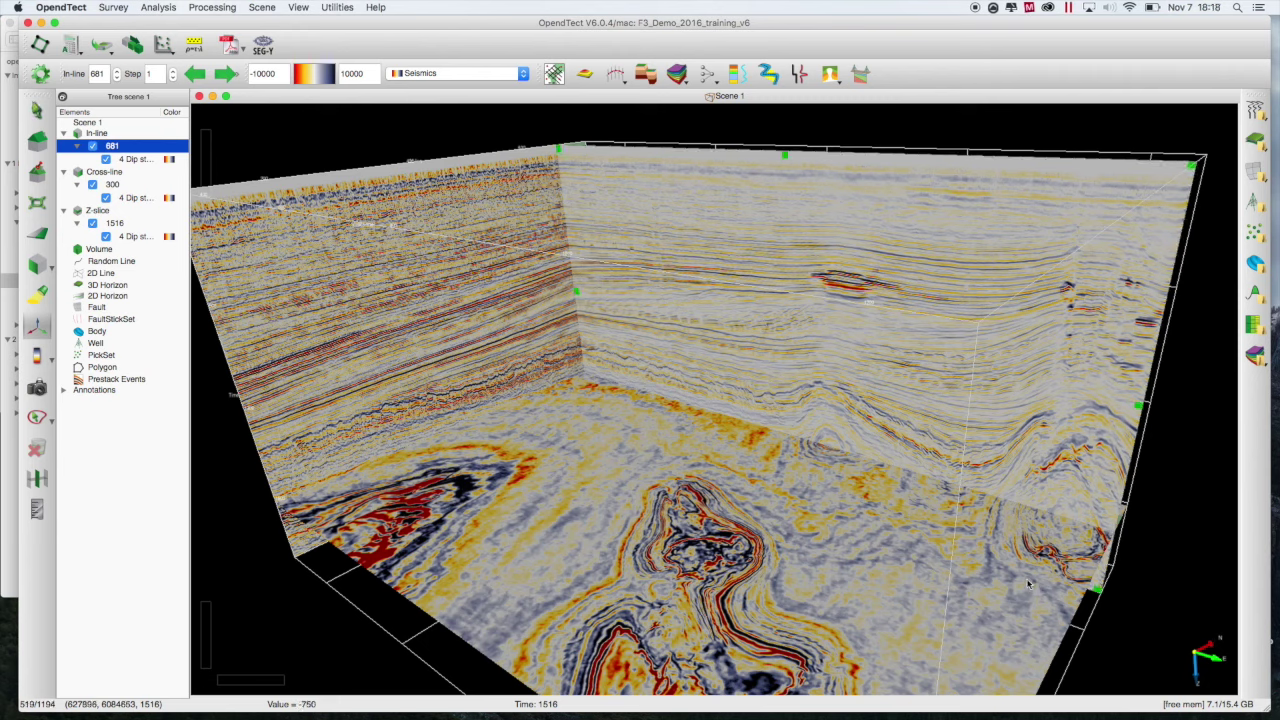
{"action": "left_click", "coordinate": [1024, 617]}
{"action": "left_click_drag", "start_coordinate": [1024, 617], "coordinate": [1085, 442]}
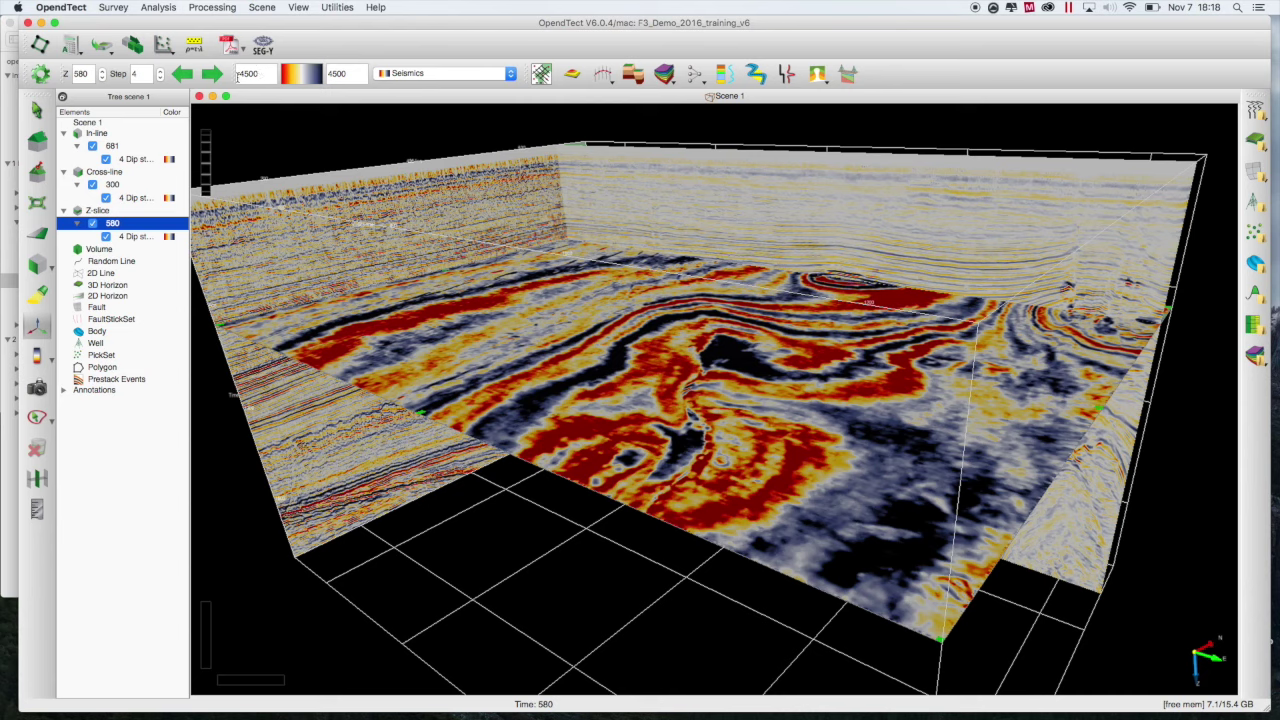
- Set the amplitude colour range of Z-slice 580 to -10000 to 10000
{"action": "double_click", "coordinate": [248, 75]}
{"action": "type", "text": "-10000"}
{"action": "key", "text": "Return"}
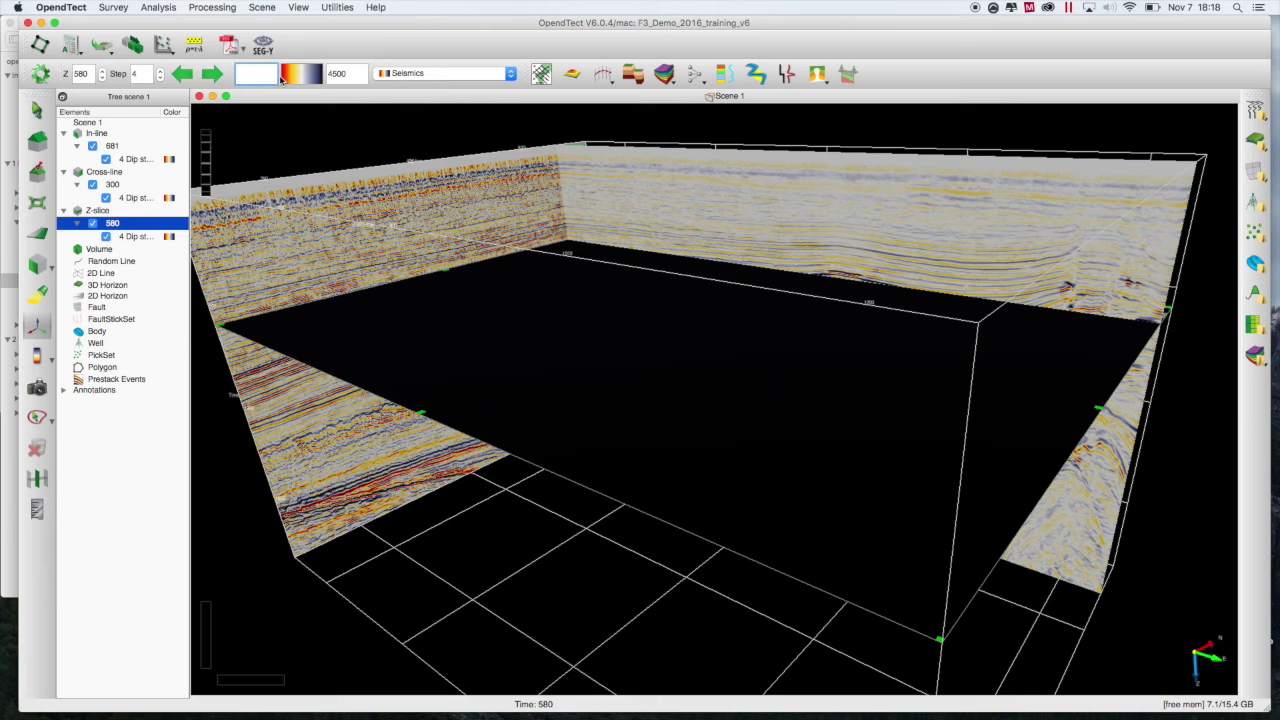
{"action": "left_click", "coordinate": [334, 74]}
{"action": "double_click", "coordinate": [334, 74]}
{"action": "type", "text": "1000"}
{"action": "left_click", "coordinate": [263, 77]}
{"action": "type", "text": "-10000"}
{"action": "key", "text": "Return"}
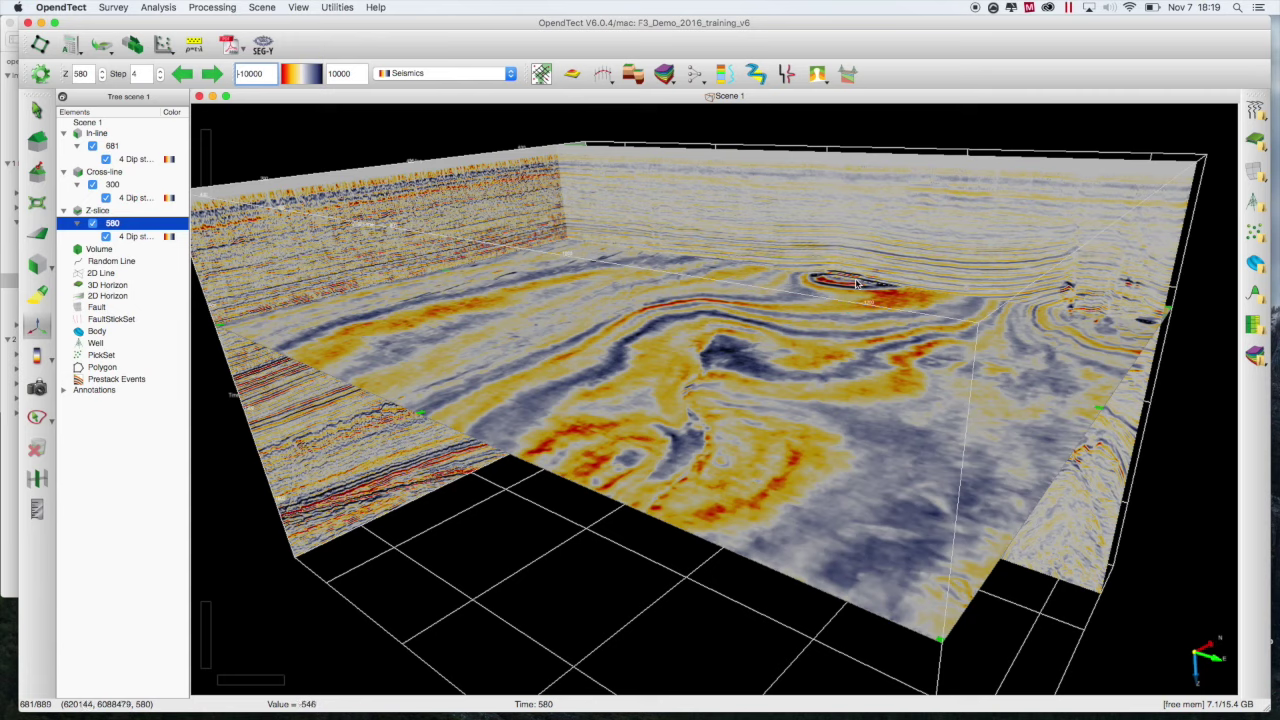
- Examine the oval bright anomaly on Z-slice 580 beside in-line 681 and the curved bands around it
{"action": "scroll", "coordinate": [855, 283], "scroll_direction": "up", "scroll_amount": 10}
{"action": "scroll", "coordinate": [855, 283], "scroll_direction": "down", "scroll_amount": 10}
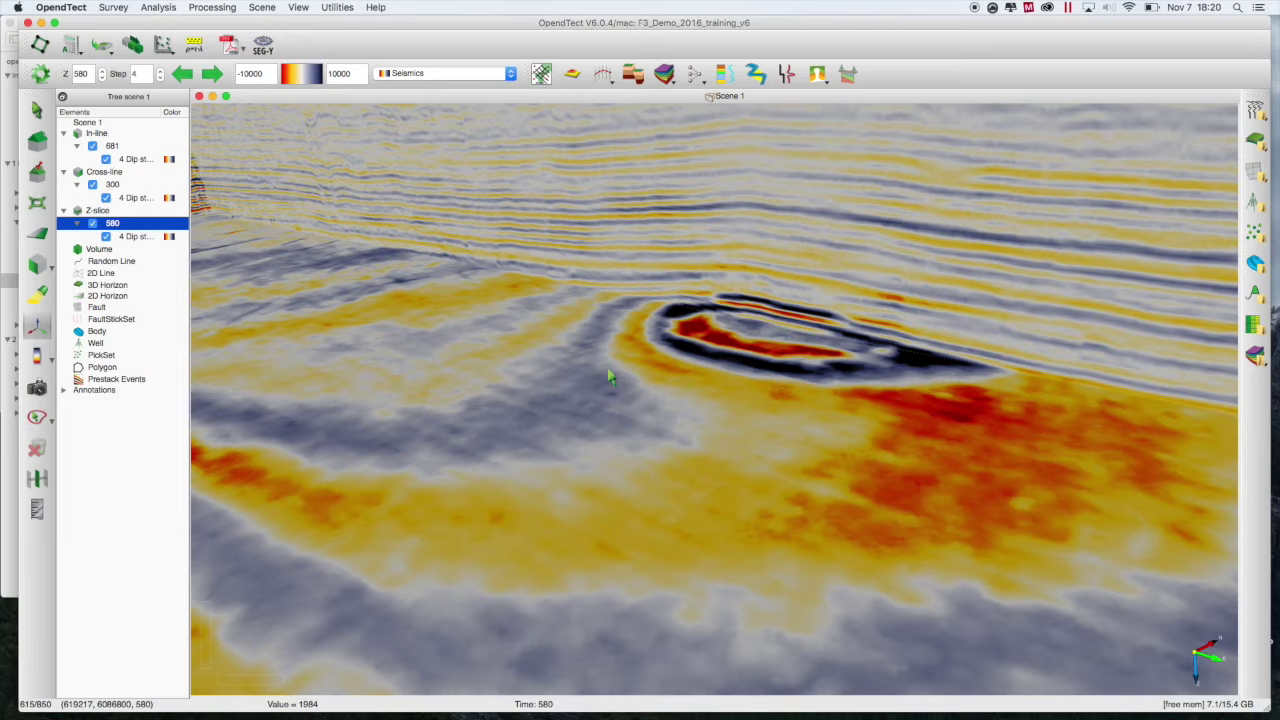
{"action": "scroll", "coordinate": [609, 376], "scroll_direction": "down", "scroll_amount": 5}
{"action": "scroll", "coordinate": [609, 376], "scroll_direction": "up", "scroll_amount": 4}
{"action": "scroll", "coordinate": [608, 380], "scroll_direction": "down", "scroll_amount": 2}
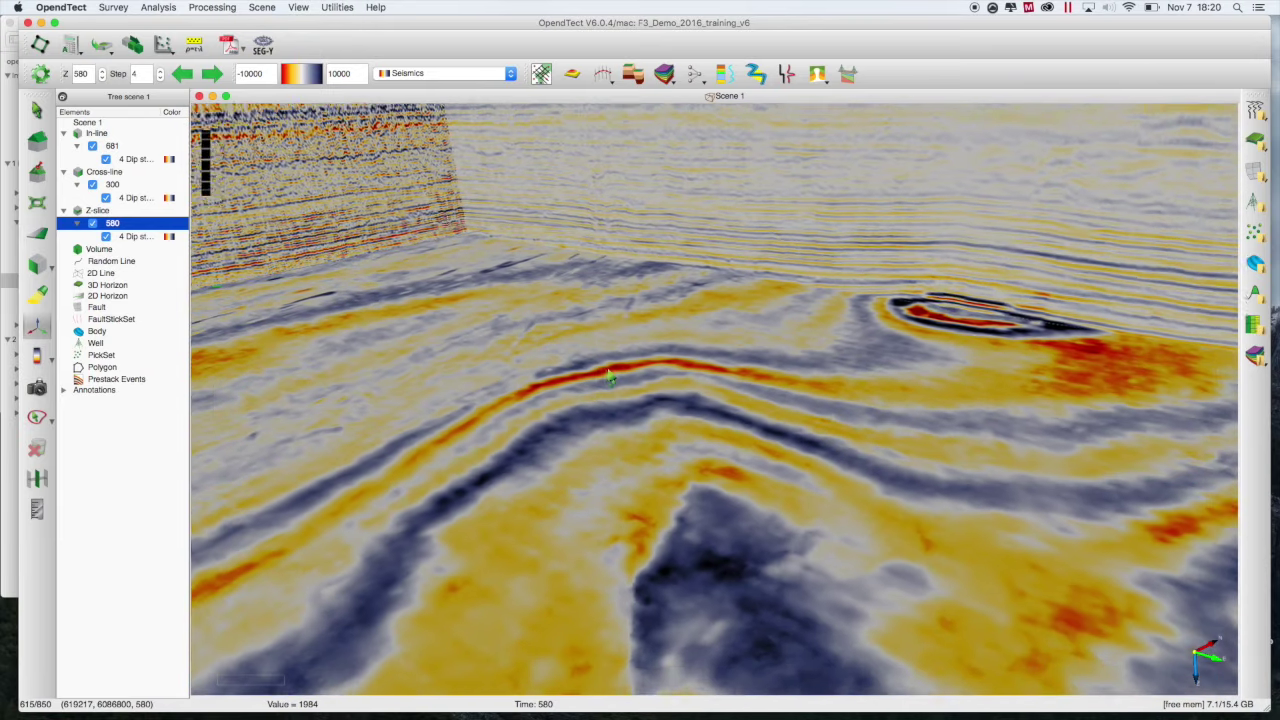
{"action": "scroll", "coordinate": [607, 385], "scroll_direction": "down", "scroll_amount": 2}
{"action": "scroll", "coordinate": [607, 385], "scroll_direction": "up", "scroll_amount": 2}
{"action": "scroll", "coordinate": [607, 385], "scroll_direction": "down", "scroll_amount": 1}
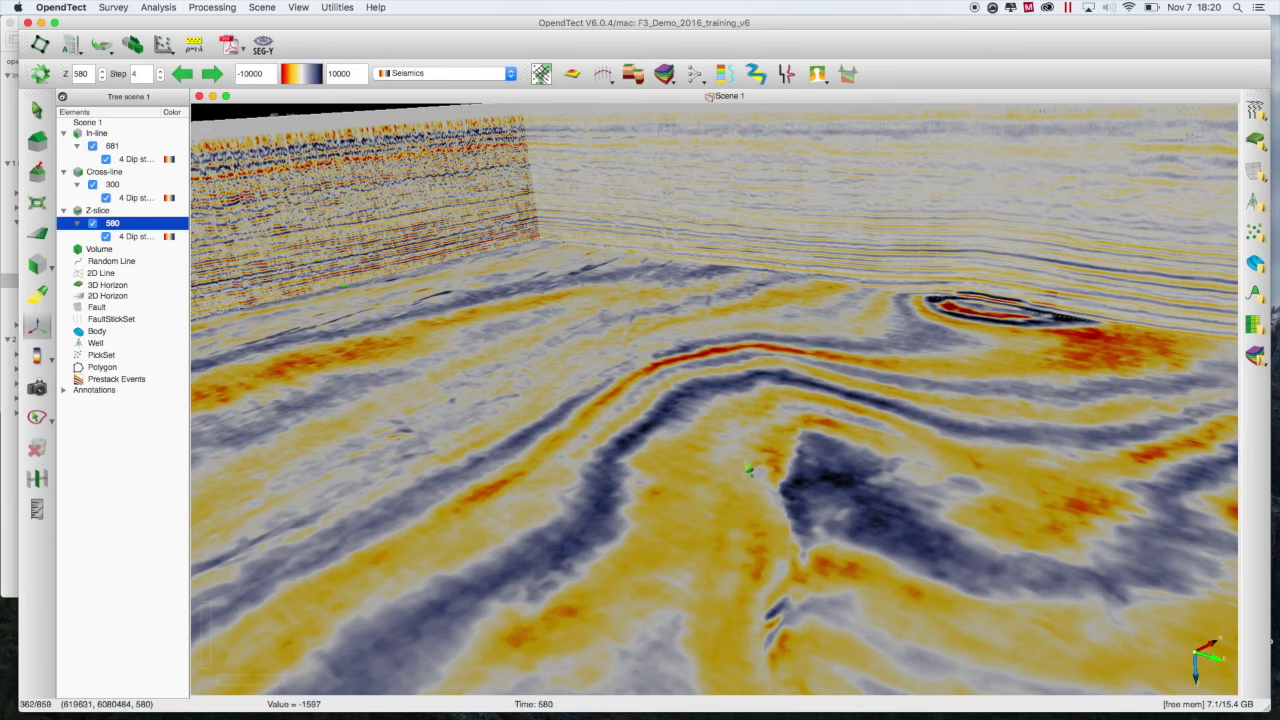
- Move the in-line section forward through the survey box to in-line 152
{"action": "scroll", "coordinate": [836, 290], "scroll_direction": "down", "scroll_amount": 10}
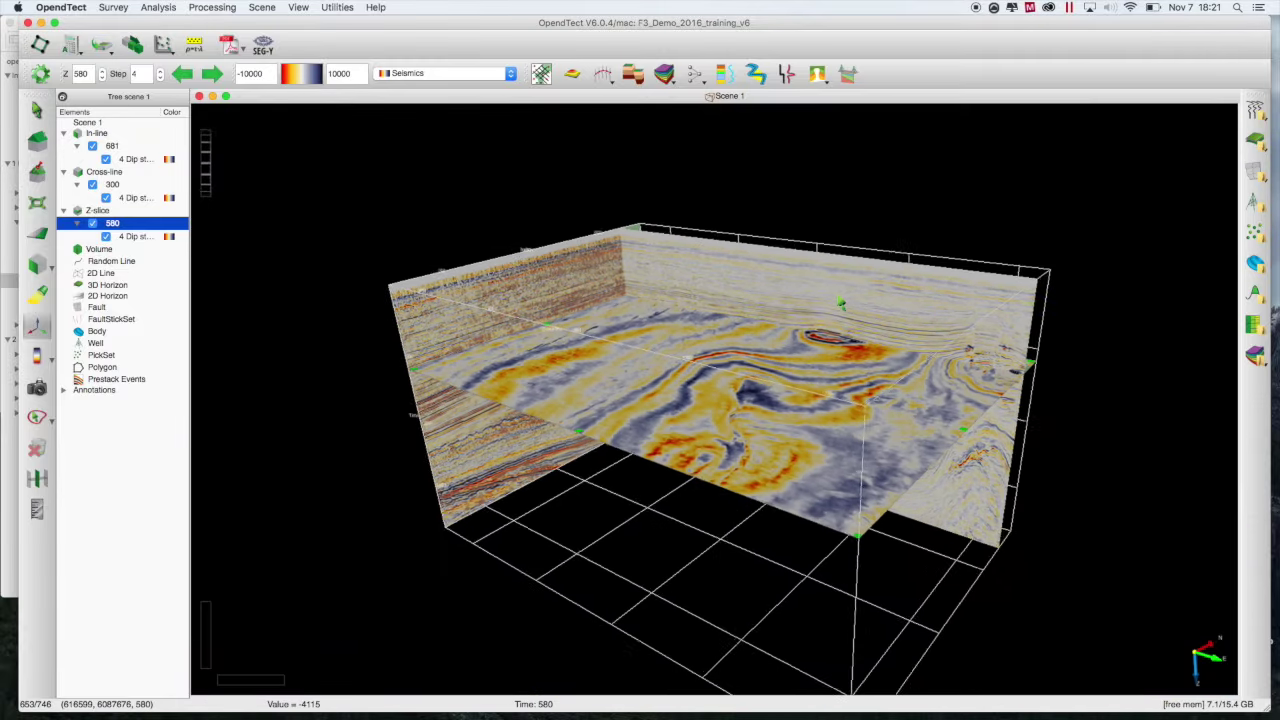
{"action": "left_click", "coordinate": [857, 284]}
{"action": "left_click_drag", "start_coordinate": [857, 284], "coordinate": [750, 384]}
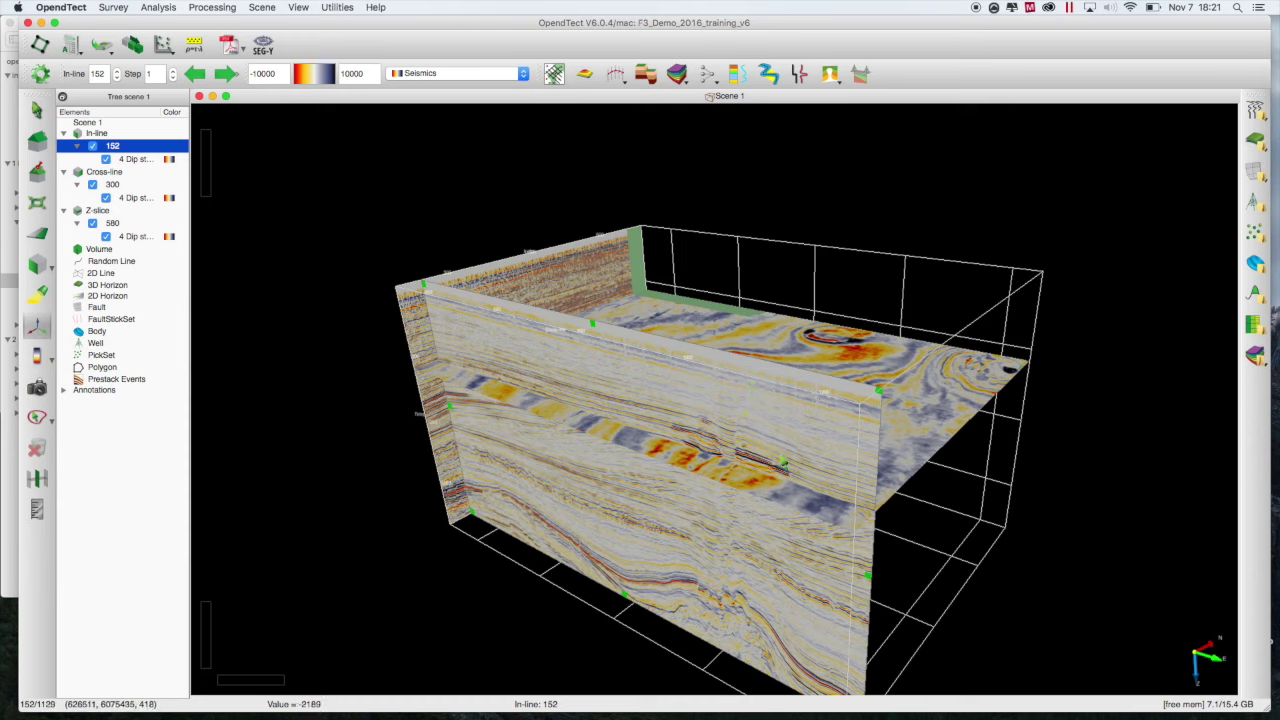
- Examine the shallow bright reflectors on in-line 152 just above its intersection with Z-slice 580
{"action": "key", "text": "Escape"}
{"action": "left_click_drag", "start_coordinate": [773, 452], "coordinate": [1081, 346]}
{"action": "left_click_drag", "start_coordinate": [833, 440], "coordinate": [848, 452]}
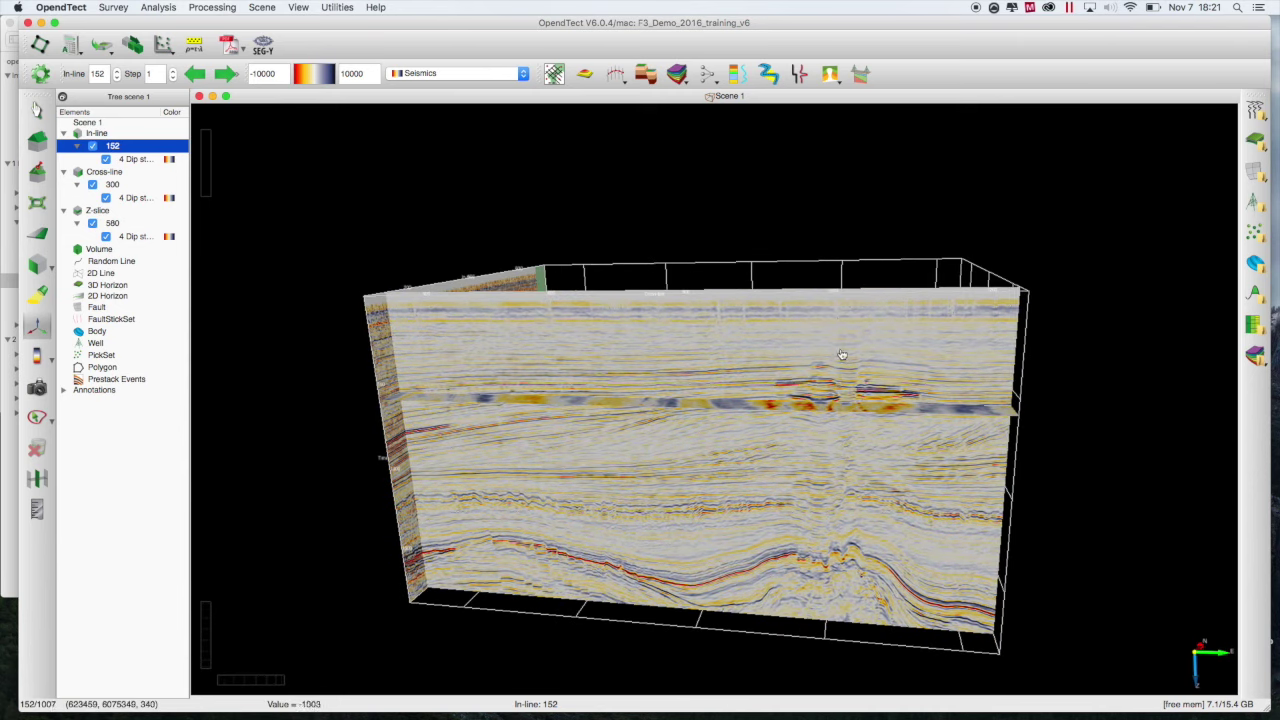
{"action": "scroll", "coordinate": [821, 318], "scroll_direction": "up", "scroll_amount": 5}
{"action": "scroll", "coordinate": [821, 318], "scroll_direction": "up", "scroll_amount": 3}
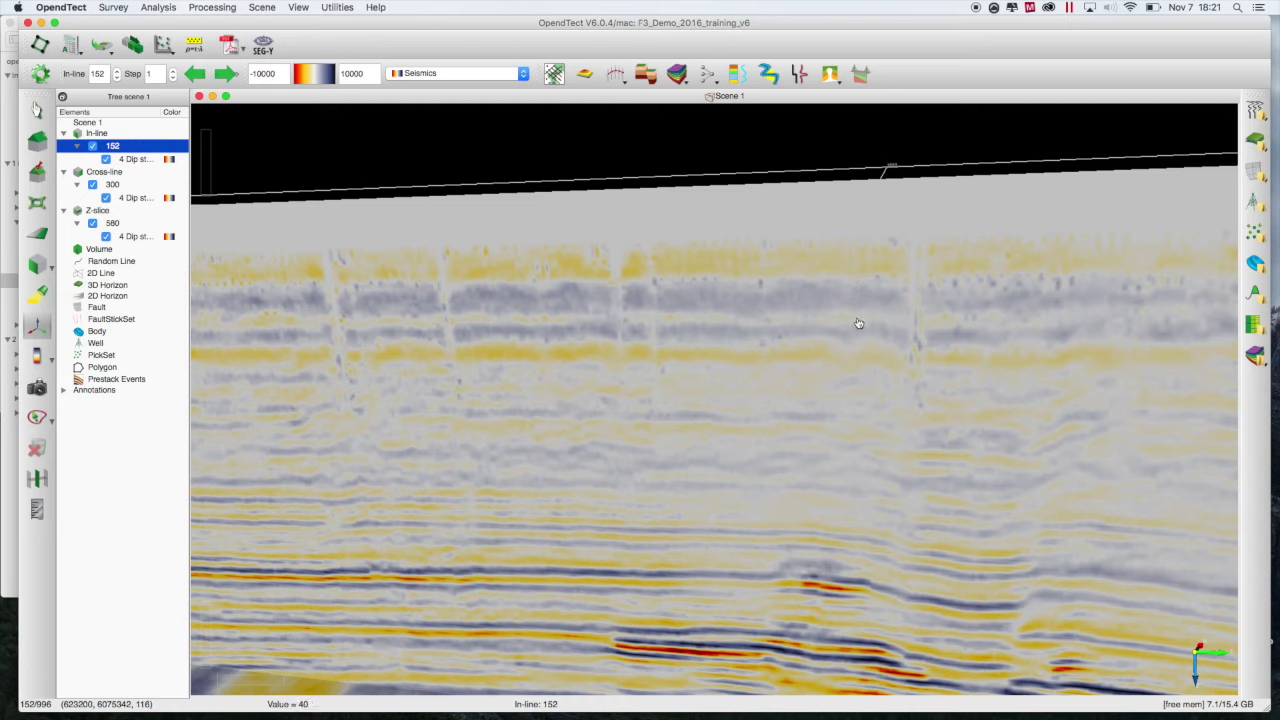
{"action": "scroll", "coordinate": [853, 328], "scroll_direction": "down", "scroll_amount": 5}
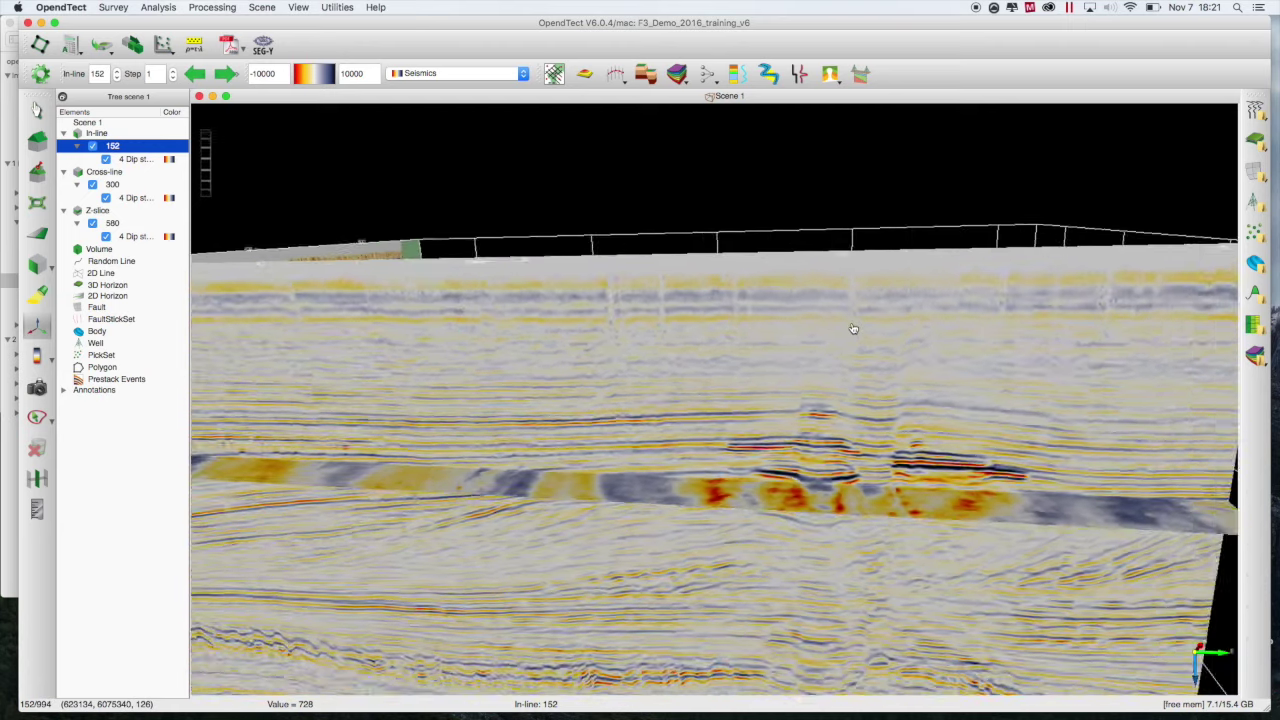
{"action": "scroll", "coordinate": [853, 328], "scroll_direction": "down", "scroll_amount": 3}
{"action": "scroll", "coordinate": [853, 328], "scroll_direction": "up", "scroll_amount": 5}
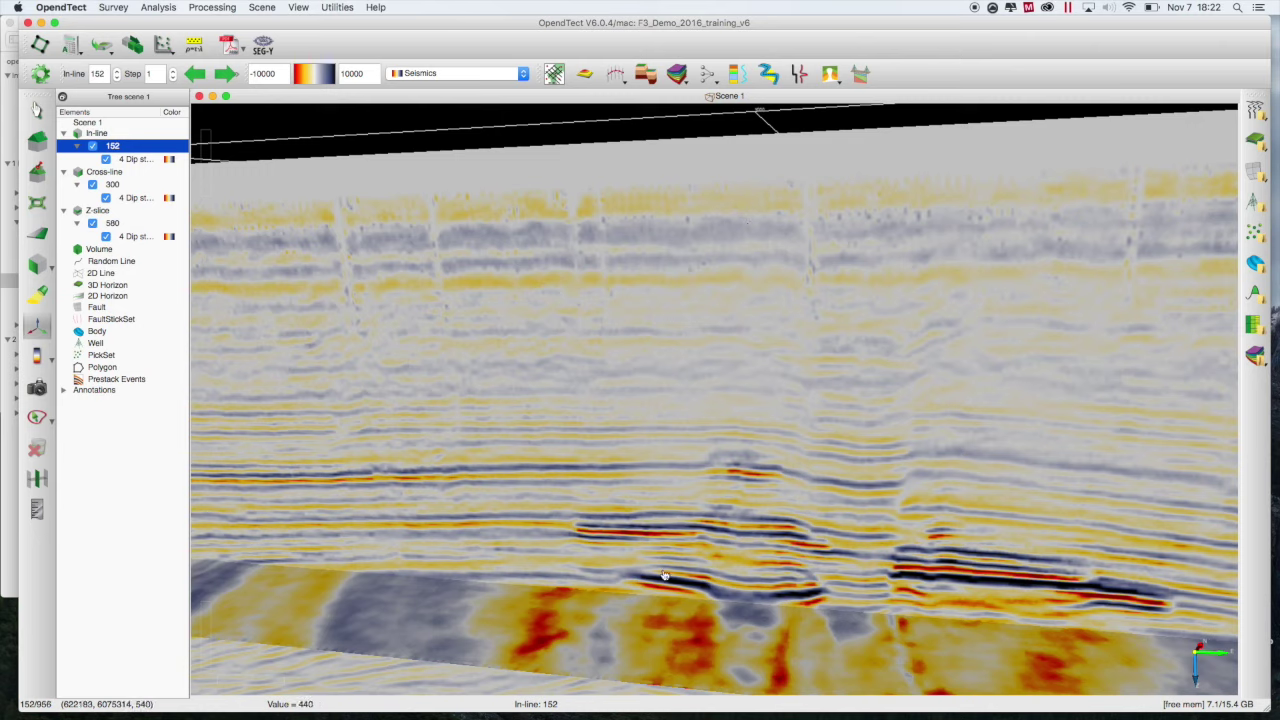
- Follow the strong deep reflector along the base of in-line 152 across the synclines and faults to cross-line 300
{"action": "left_click_drag", "start_coordinate": [663, 575], "coordinate": [731, 209]}
{"action": "left_click_drag", "start_coordinate": [701, 455], "coordinate": [767, 270]}
{"action": "left_click_drag", "start_coordinate": [686, 447], "coordinate": [741, 282]}
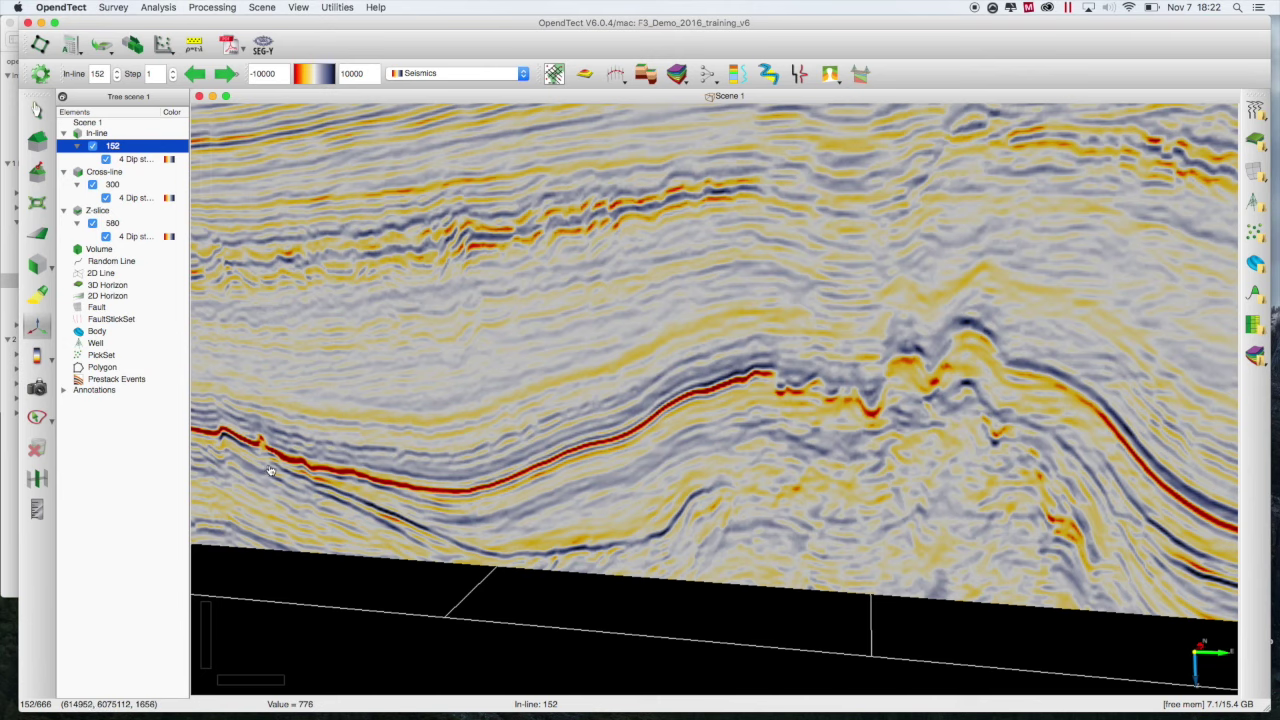
{"action": "left_click_drag", "start_coordinate": [269, 465], "coordinate": [450, 443]}
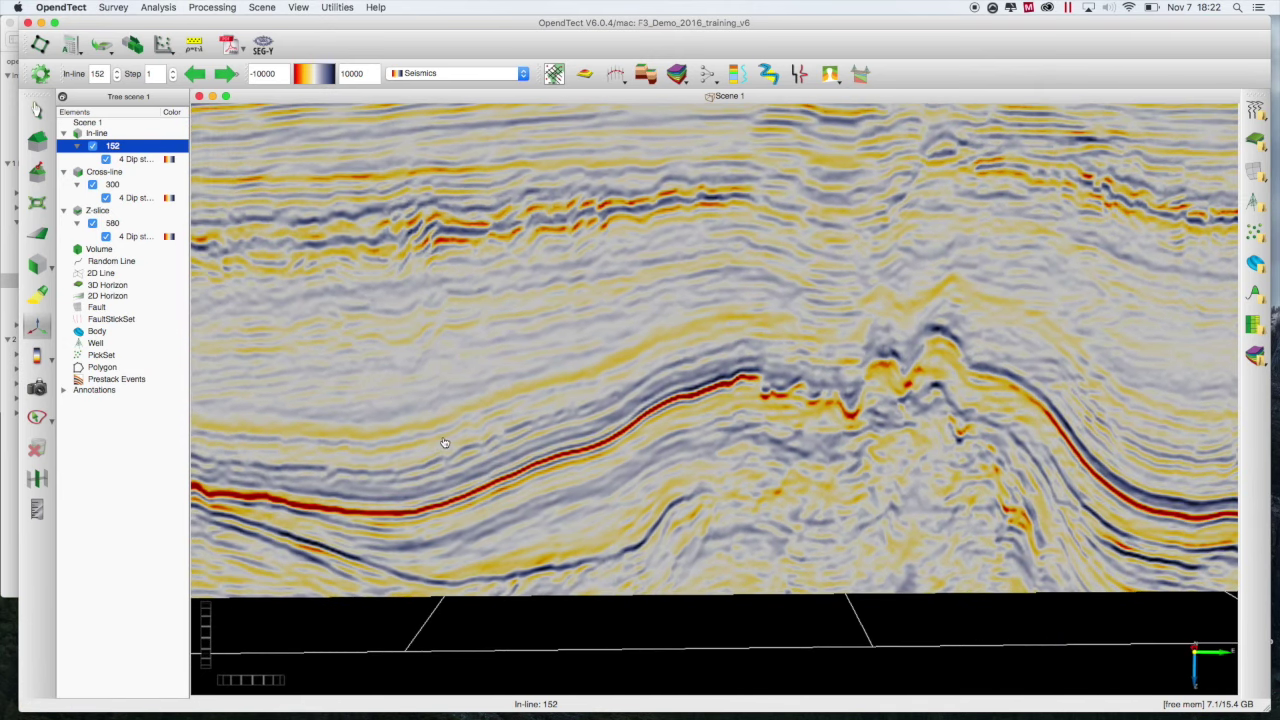
{"action": "left_click_drag", "start_coordinate": [256, 470], "coordinate": [675, 390]}
{"action": "left_click_drag", "start_coordinate": [306, 422], "coordinate": [551, 392]}
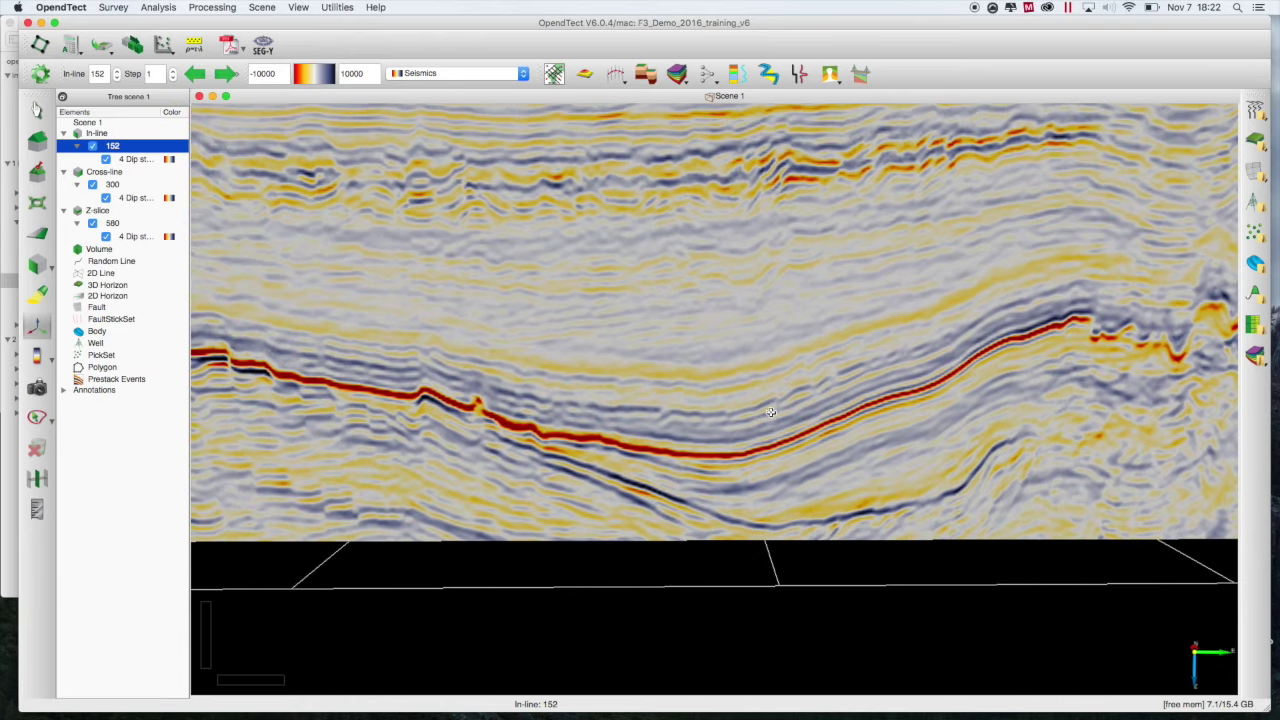
{"action": "left_click_drag", "start_coordinate": [360, 407], "coordinate": [550, 299]}
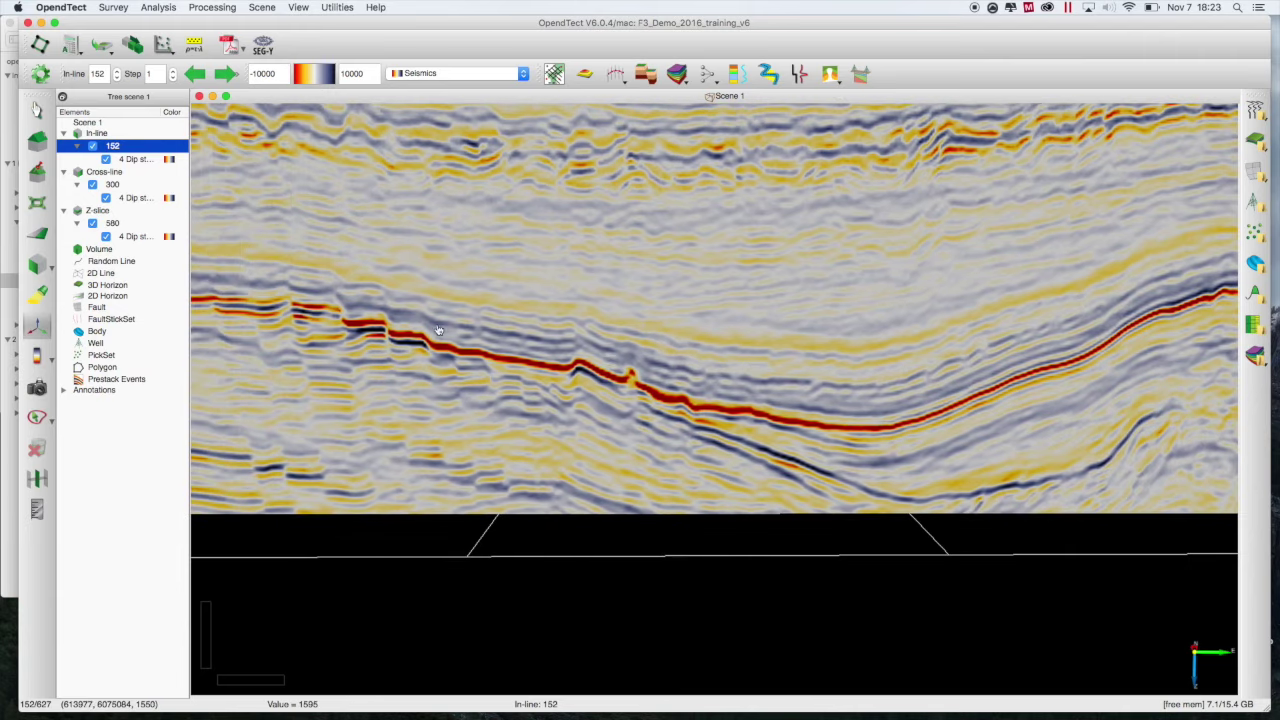
{"action": "left_click_drag", "start_coordinate": [215, 318], "coordinate": [903, 345]}
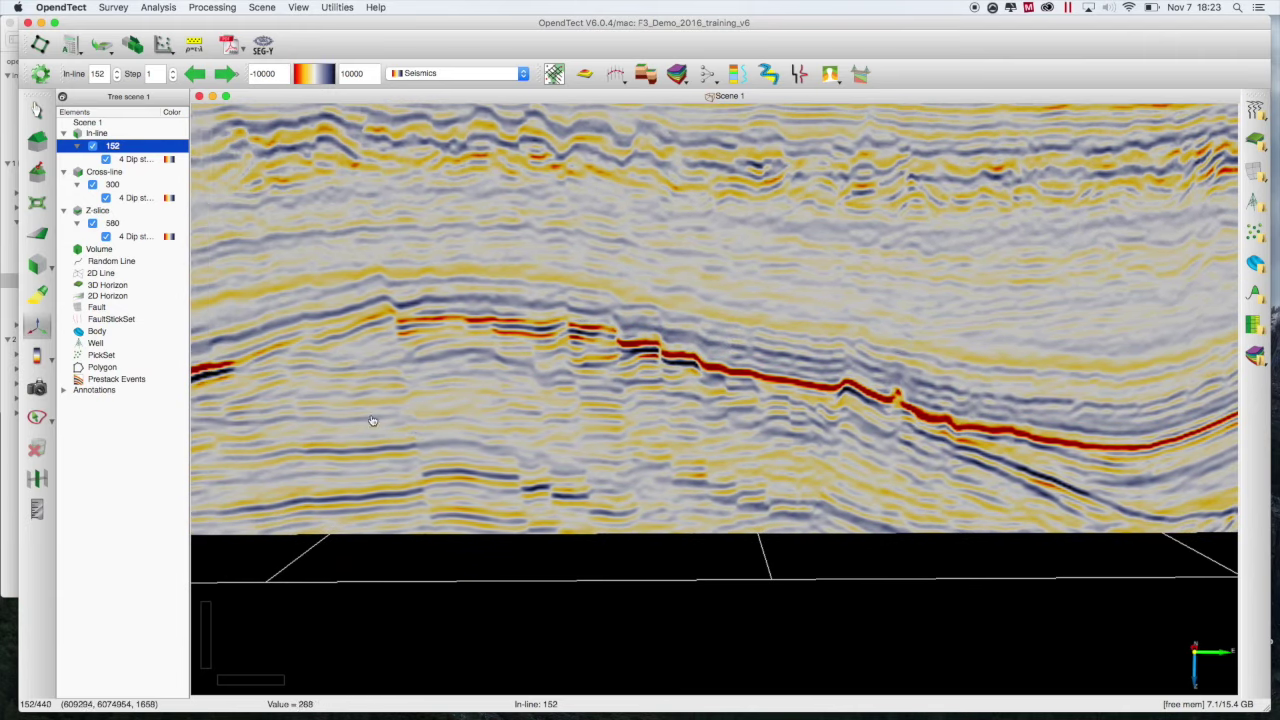
{"action": "left_click_drag", "start_coordinate": [262, 401], "coordinate": [710, 387]}
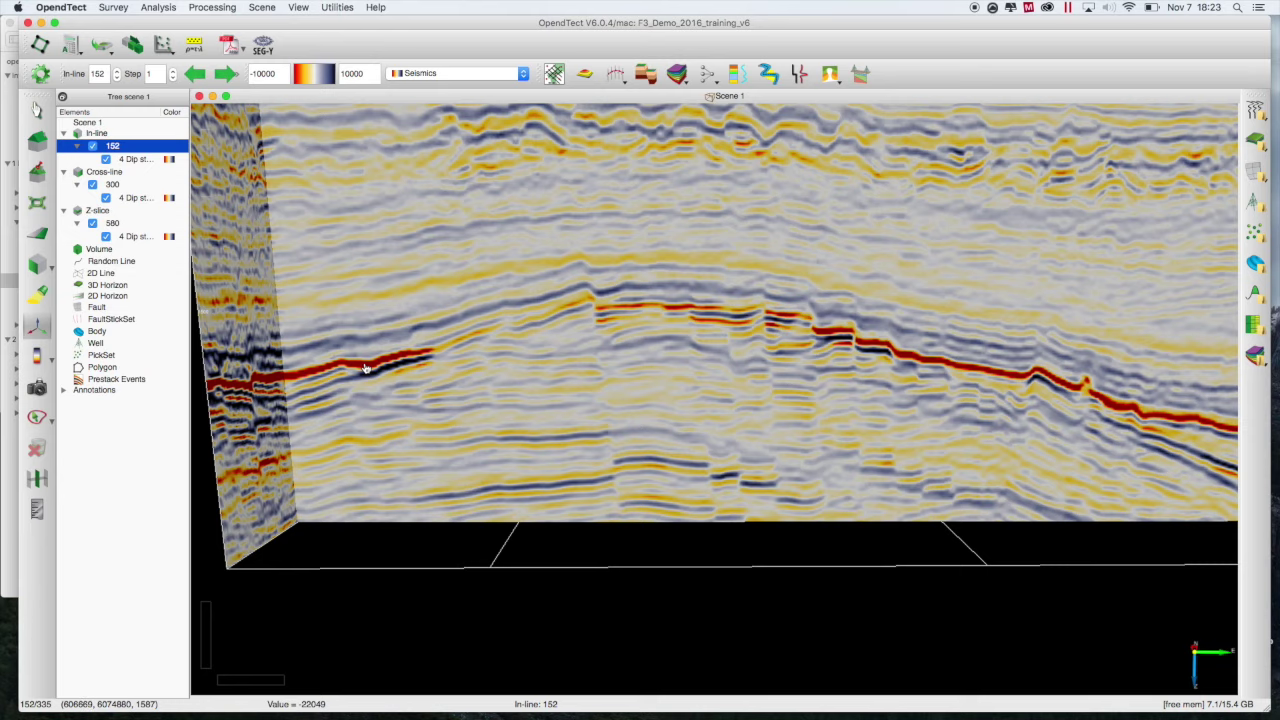
- Examine the thickness and abrupt end of the strong red and black reflector pair on in-line 152 near cross-line 300
{"action": "scroll", "coordinate": [366, 369], "scroll_direction": "up", "scroll_amount": 5}
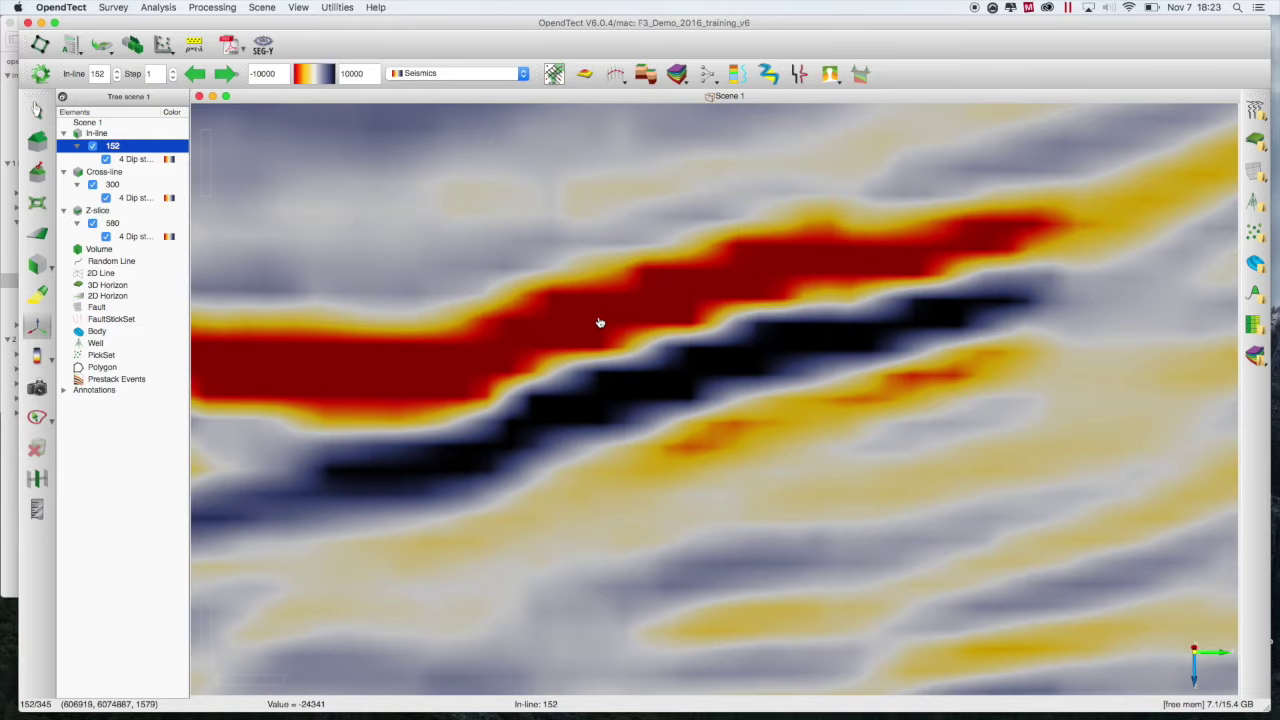
{"action": "scroll", "coordinate": [600, 323], "scroll_direction": "down", "scroll_amount": 10}
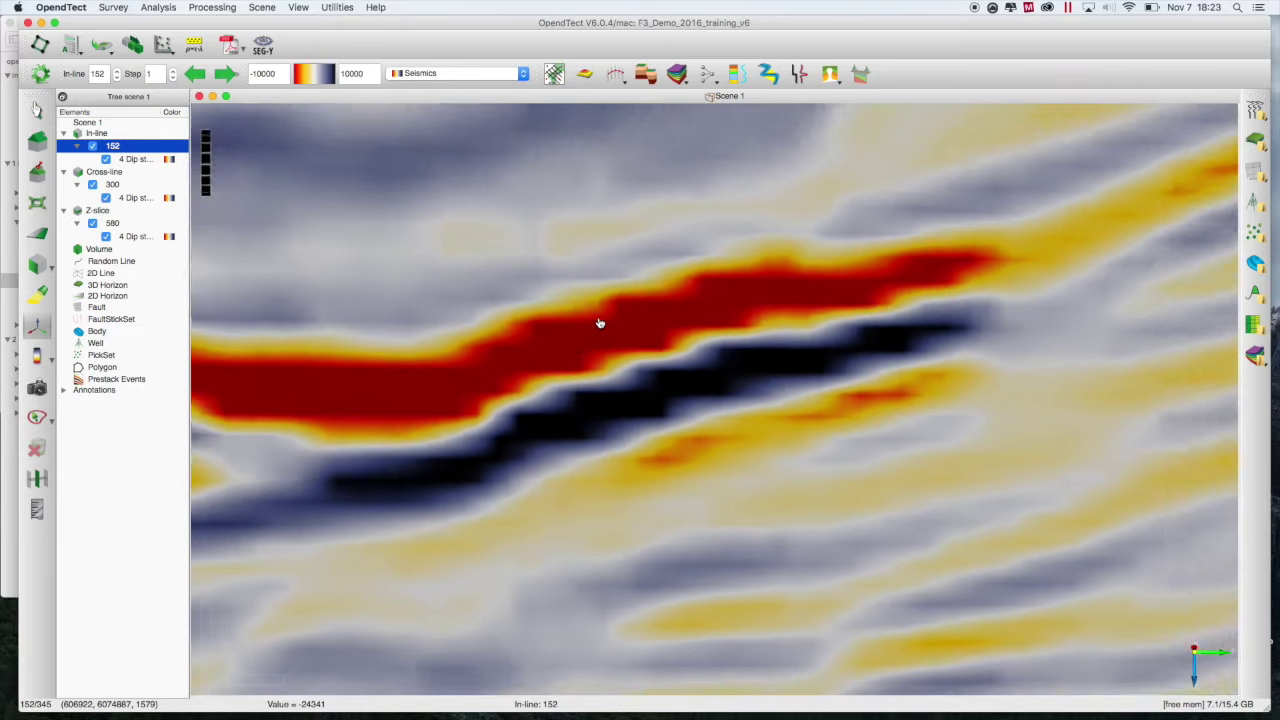
{"action": "scroll", "coordinate": [600, 323], "scroll_direction": "down", "scroll_amount": 5}
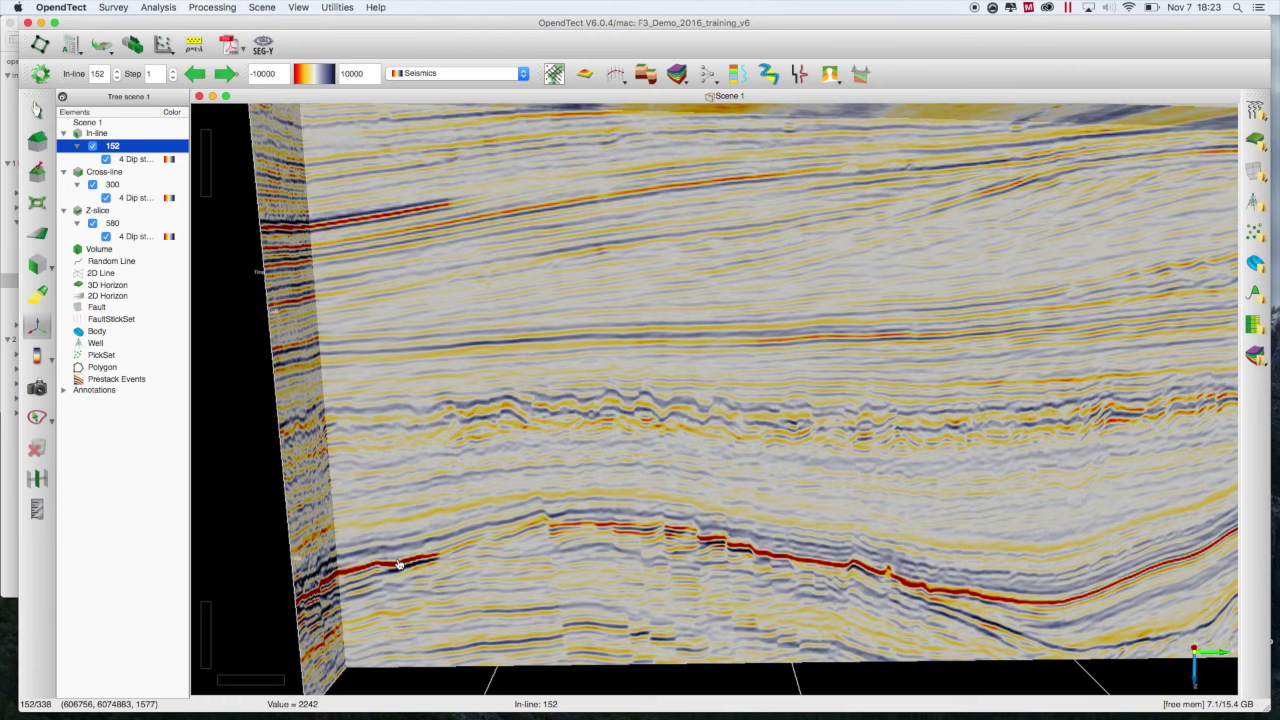
{"action": "scroll", "coordinate": [398, 568], "scroll_direction": "up", "scroll_amount": 5}
{"action": "scroll", "coordinate": [398, 568], "scroll_direction": "up", "scroll_amount": 5}
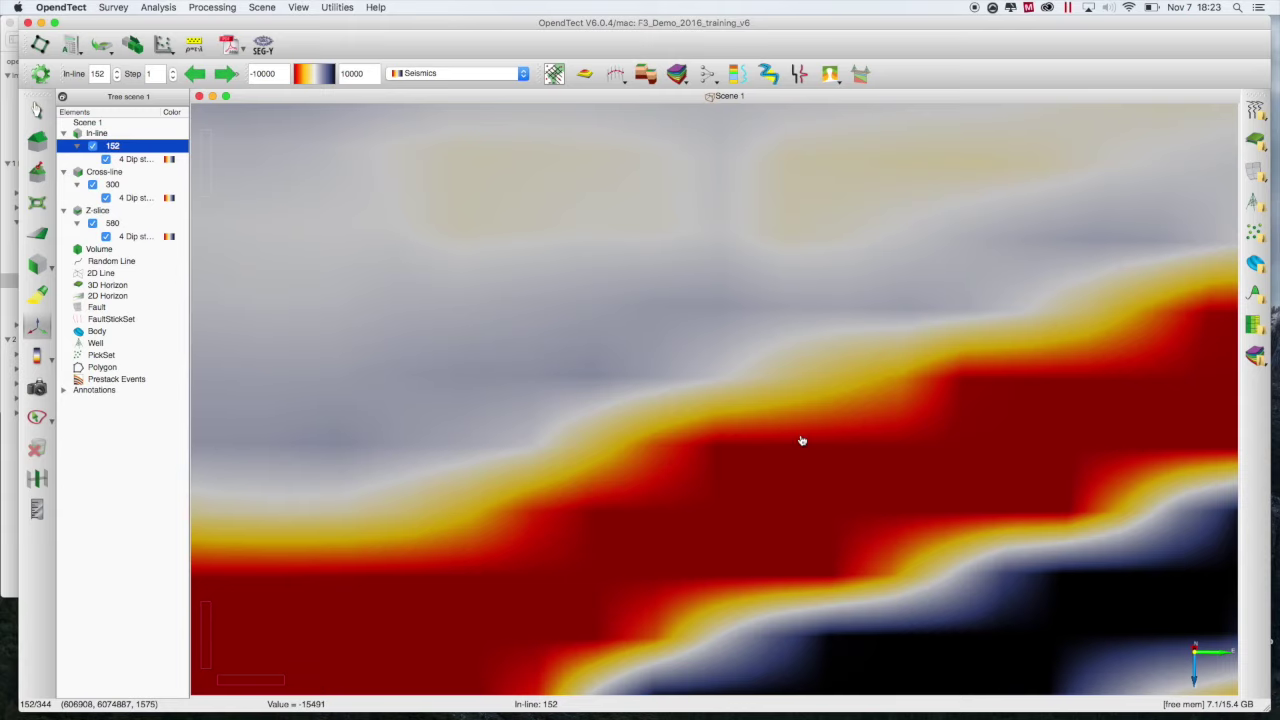
{"action": "left_click_drag", "start_coordinate": [780, 558], "coordinate": [786, 449]}
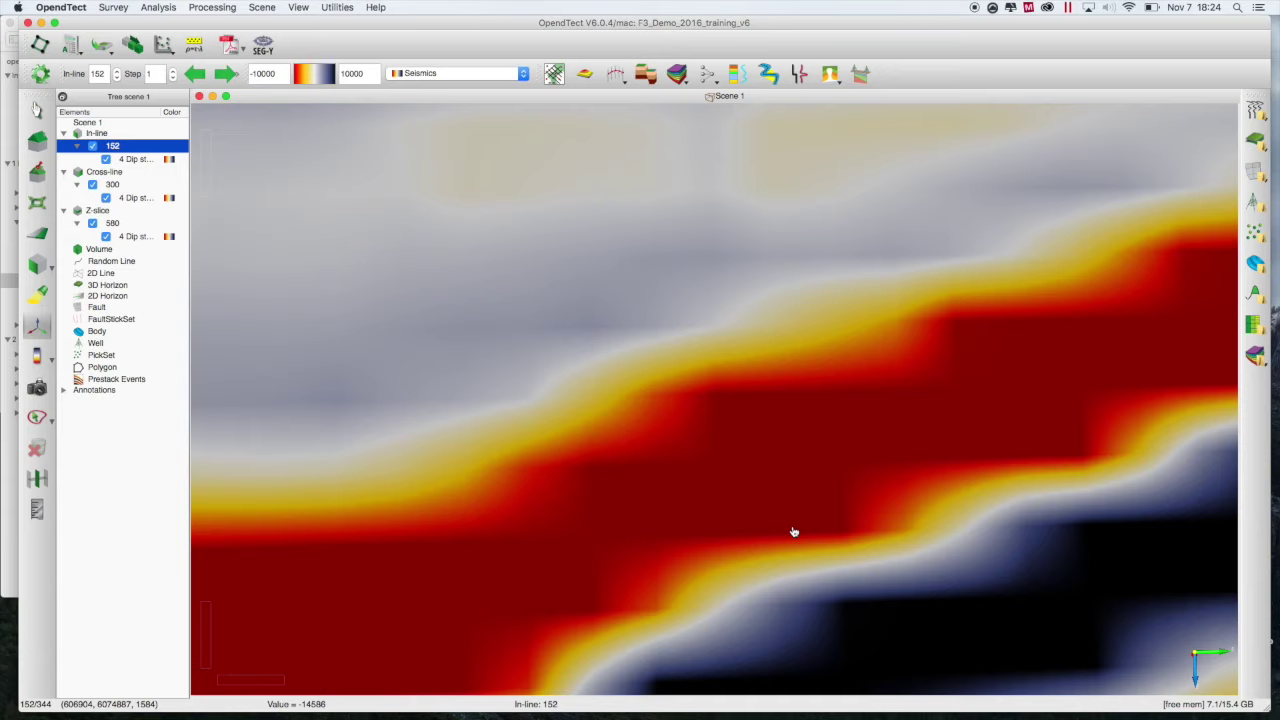
- Switch to Spotlight Search, calculate 0.008/2*2500, and return to the OpendTect scene
{"action": "left_click", "coordinate": [1238, 8]}
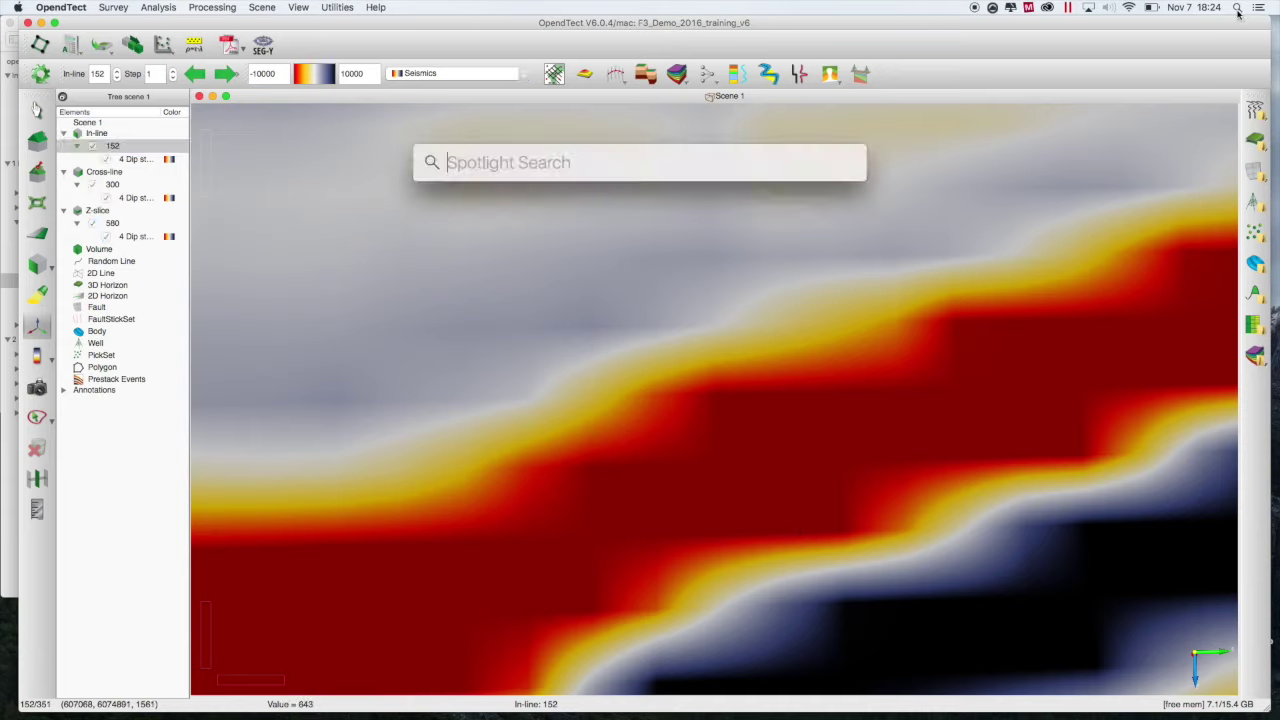
{"action": "type", "text": "0"}
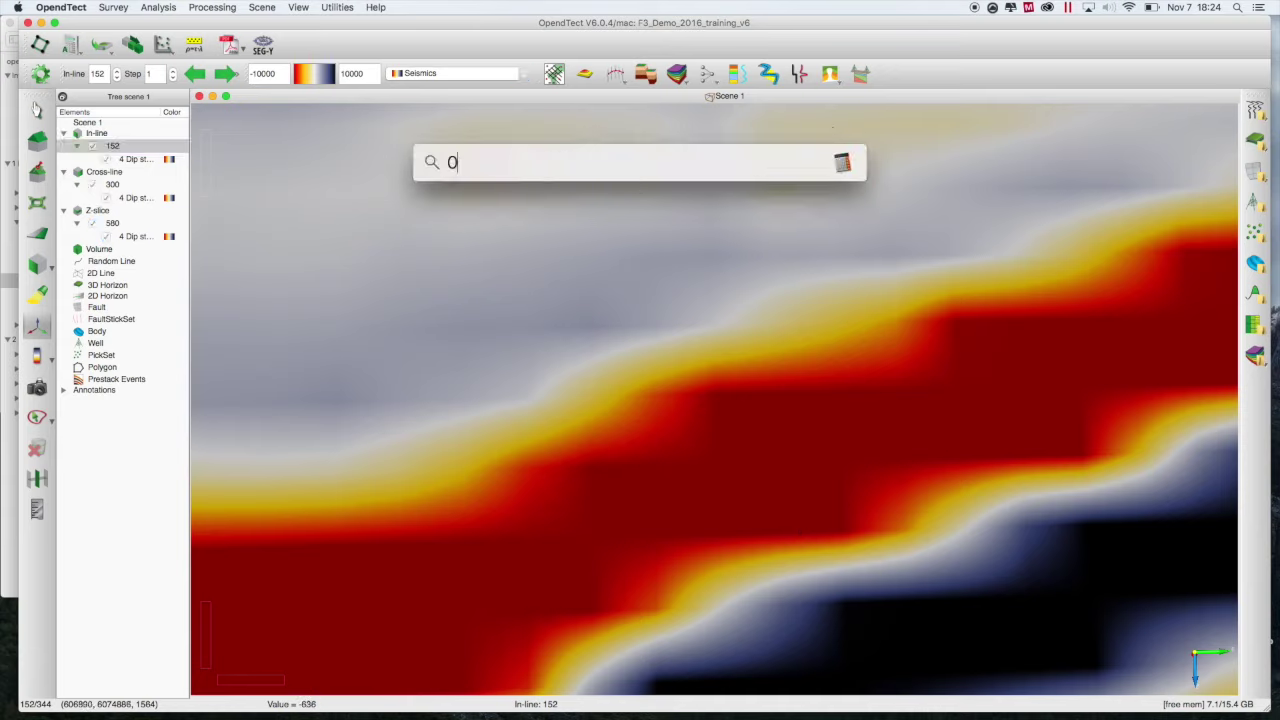
{"action": "type", "text": ".00"}
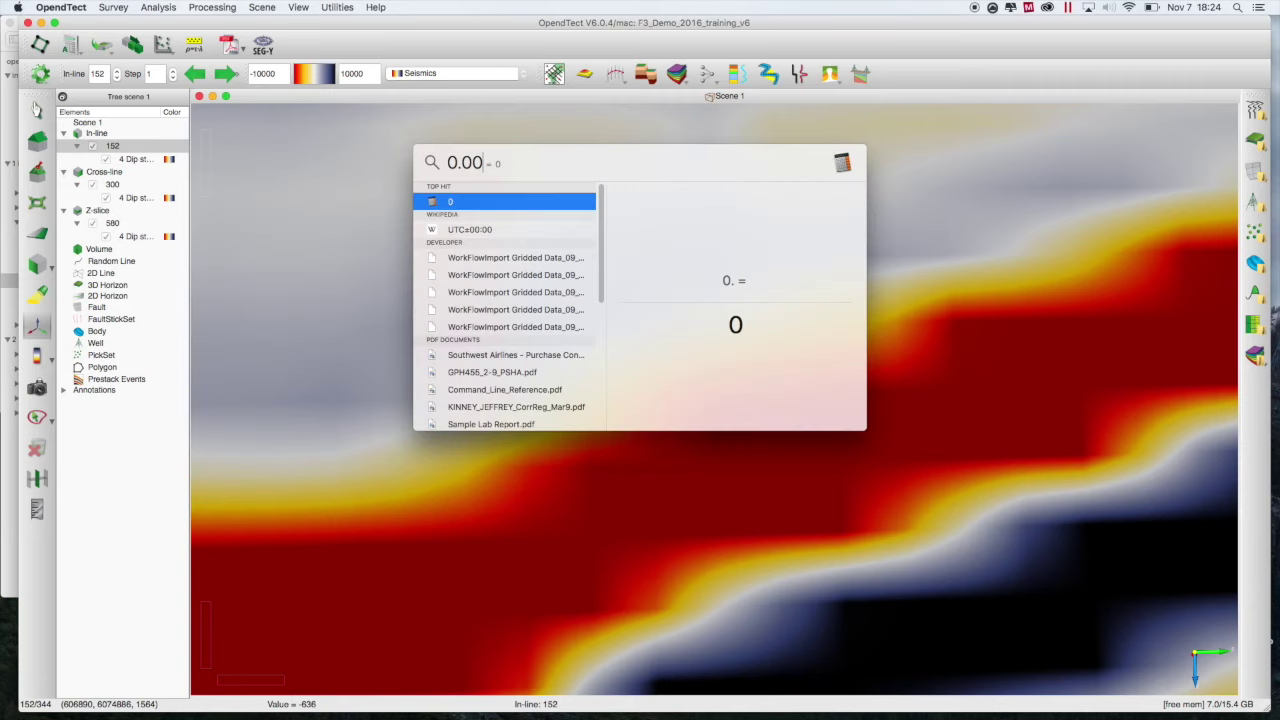
{"action": "type", "text": "8"}
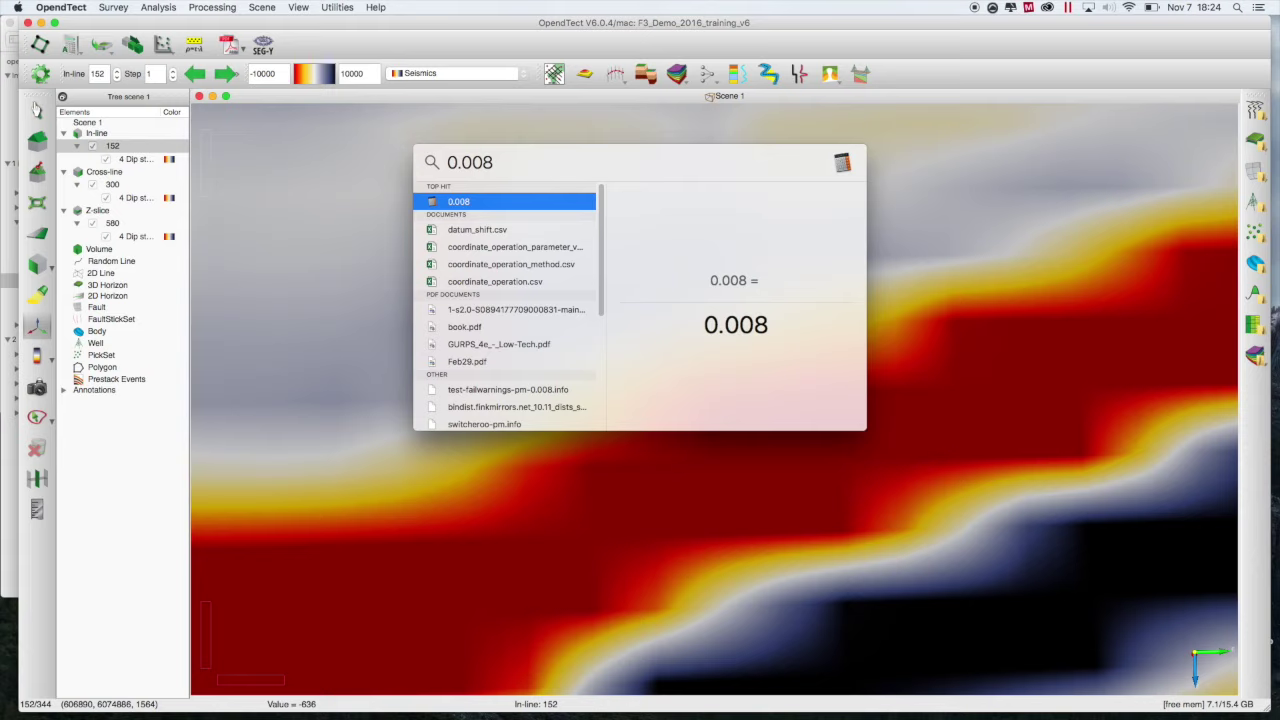
{"action": "type", "text": "/2*"}
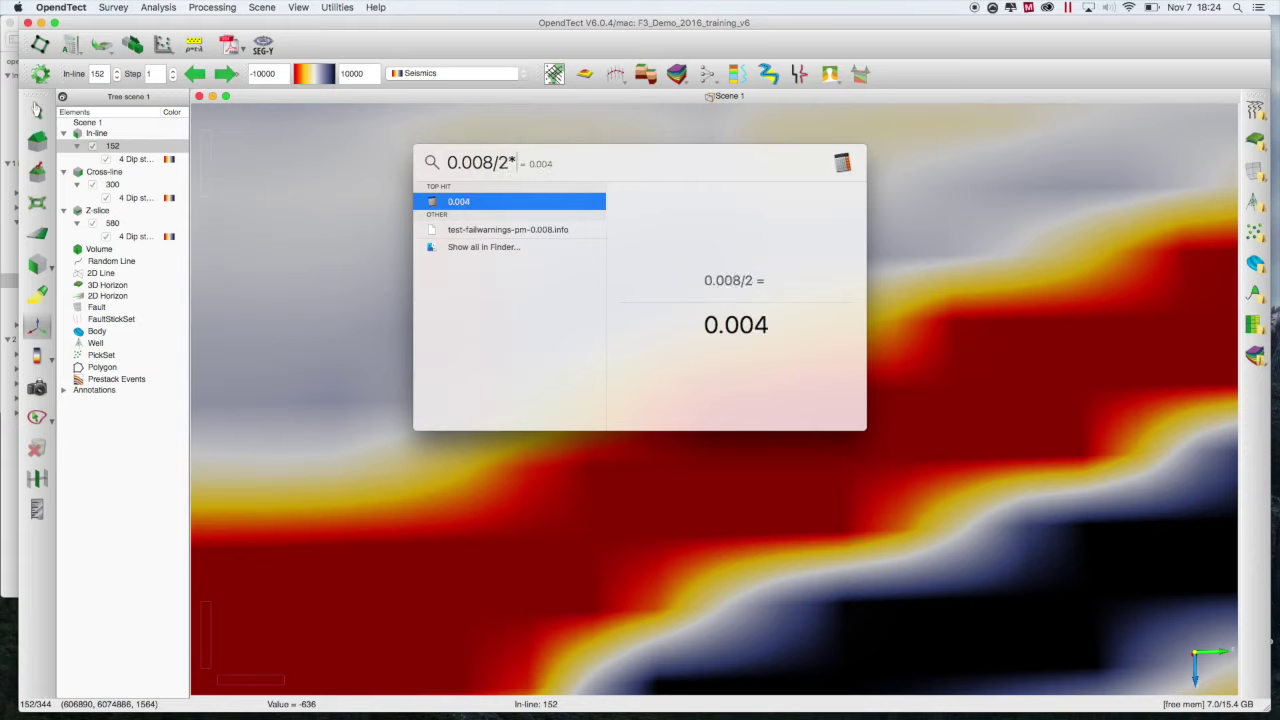
{"action": "type", "text": "2500"}
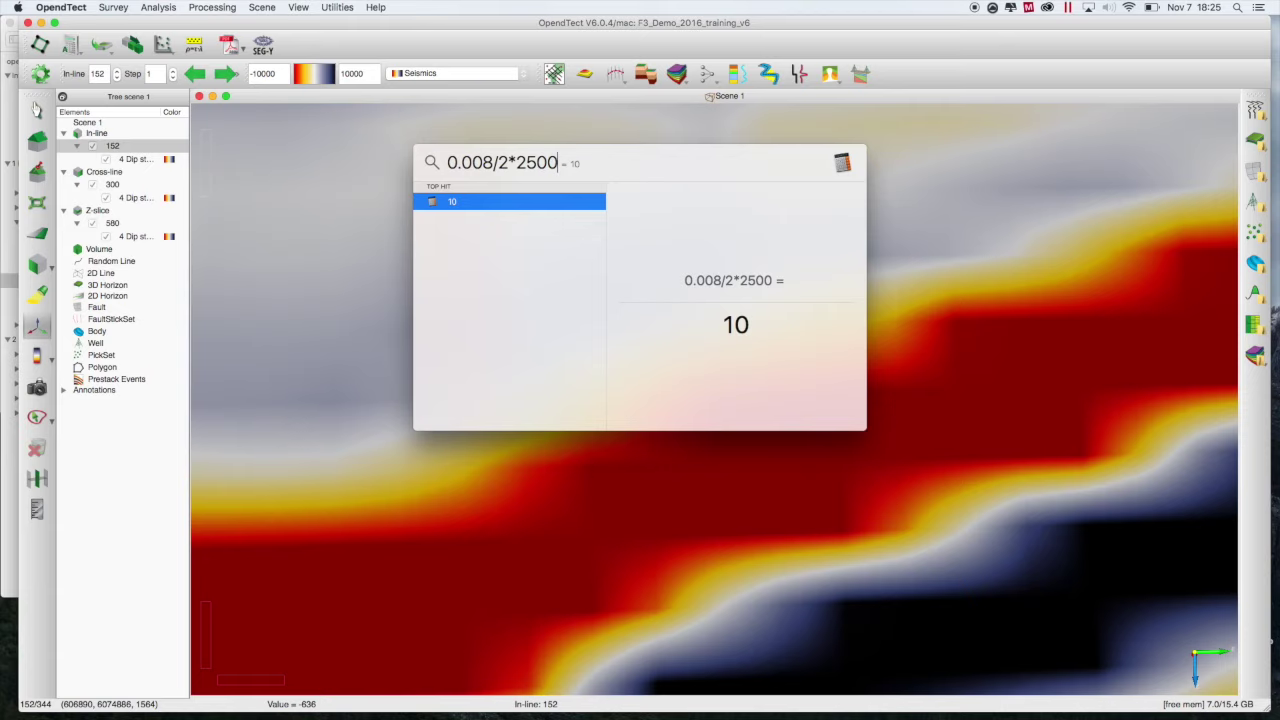
{"action": "left_click", "coordinate": [908, 328]}
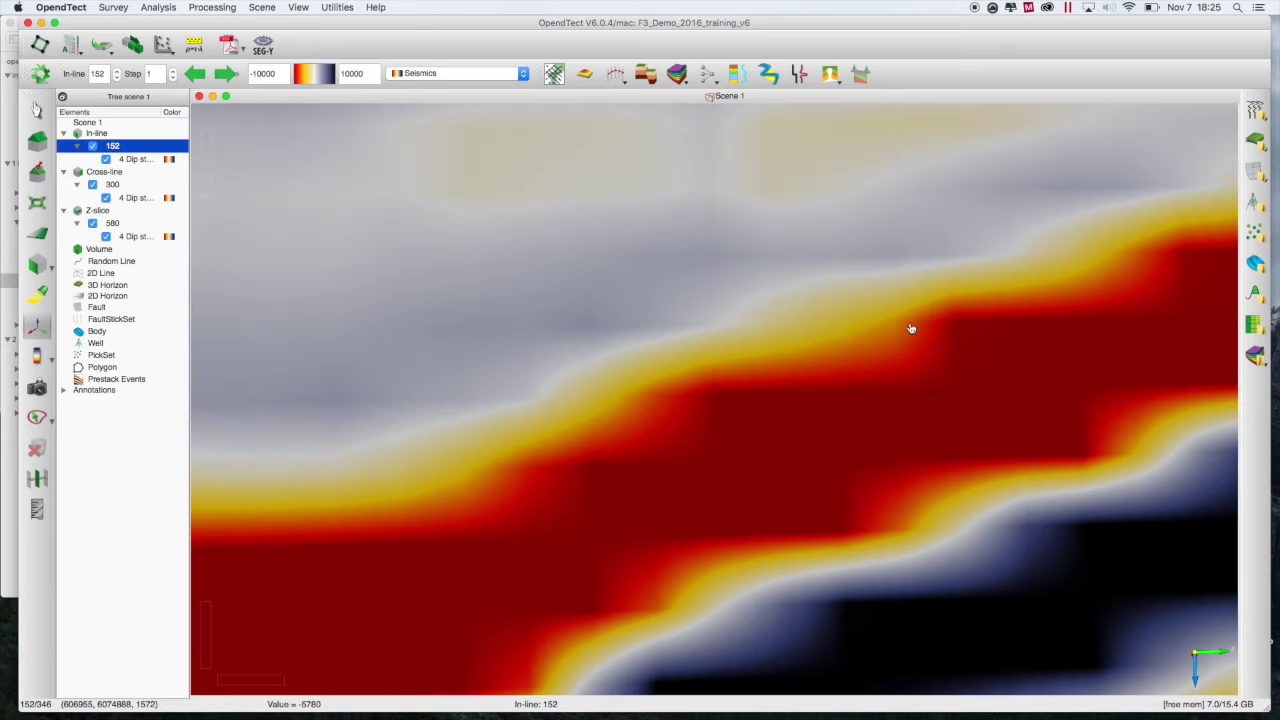
- Set the amplitude colour range of in-line 152 to -30000 to 30000
{"action": "scroll", "coordinate": [779, 387], "scroll_direction": "up", "scroll_amount": 3}
{"action": "scroll", "coordinate": [779, 387], "scroll_direction": "down", "scroll_amount": 3}
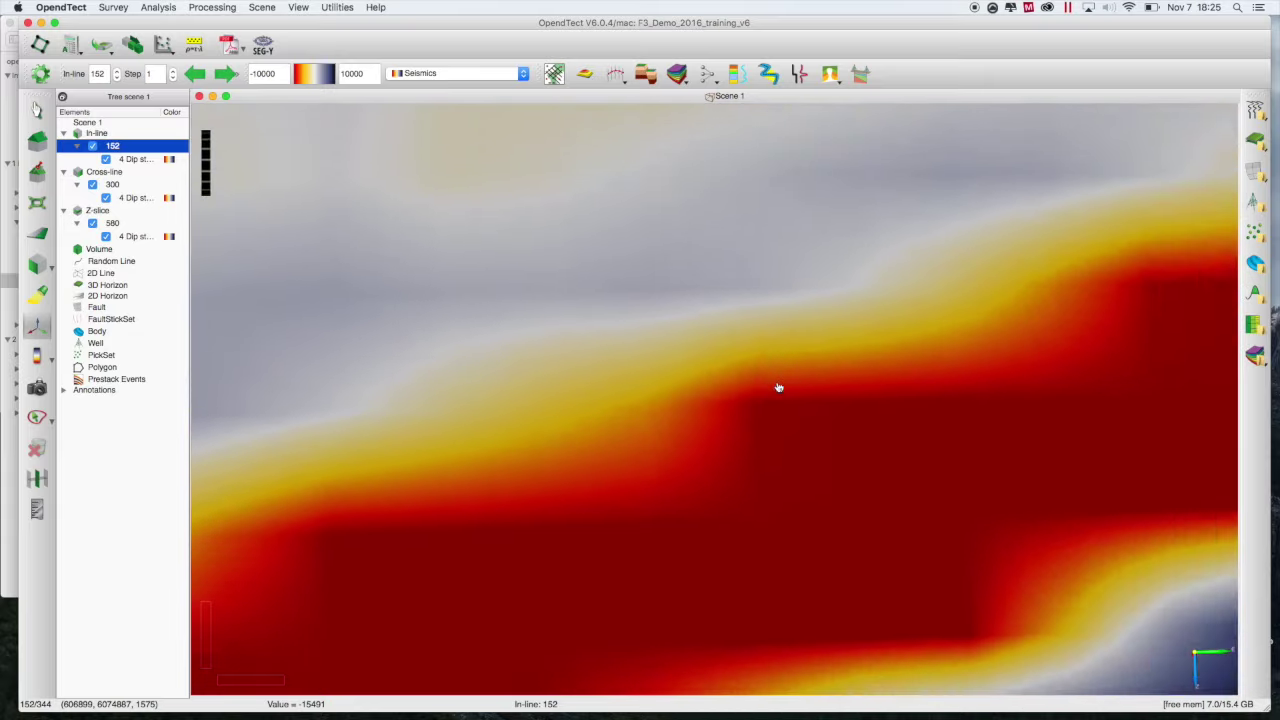
{"action": "scroll", "coordinate": [779, 387], "scroll_direction": "down", "scroll_amount": 10}
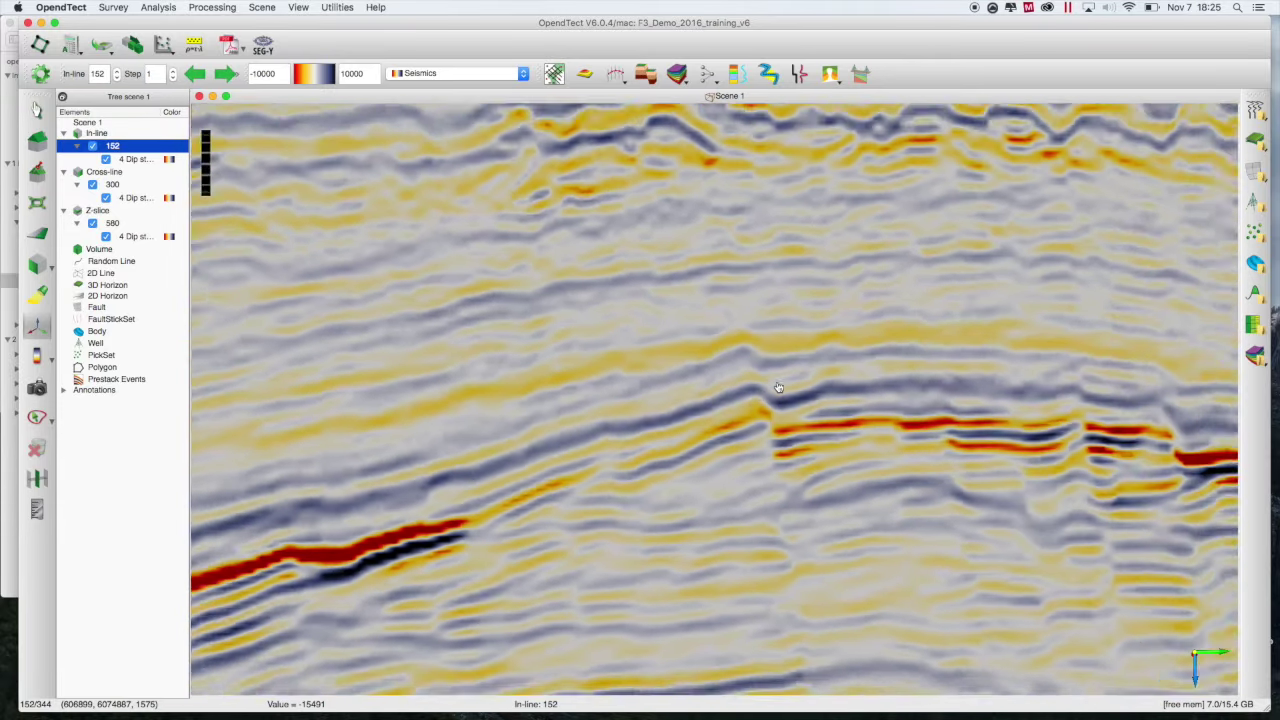
{"action": "scroll", "coordinate": [779, 387], "scroll_direction": "down", "scroll_amount": 8}
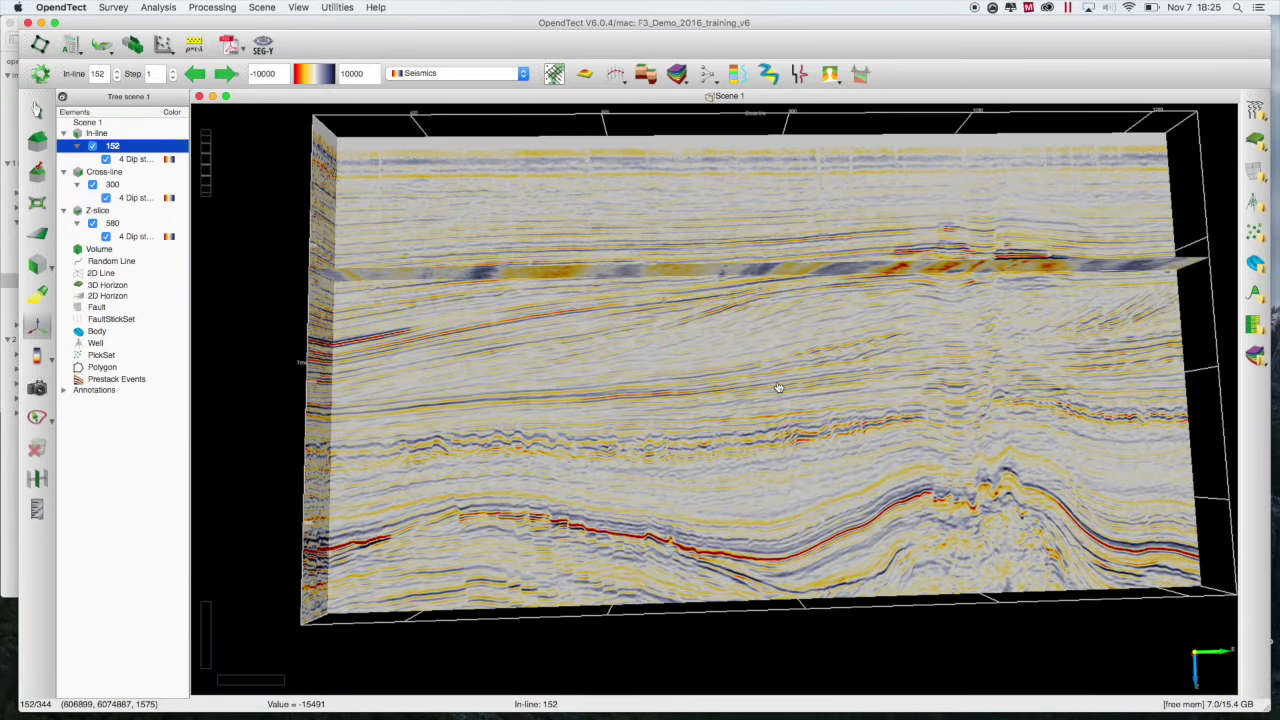
{"action": "left_click_drag", "start_coordinate": [838, 360], "coordinate": [779, 563]}
{"action": "left_click_drag", "start_coordinate": [857, 357], "coordinate": [614, 414]}
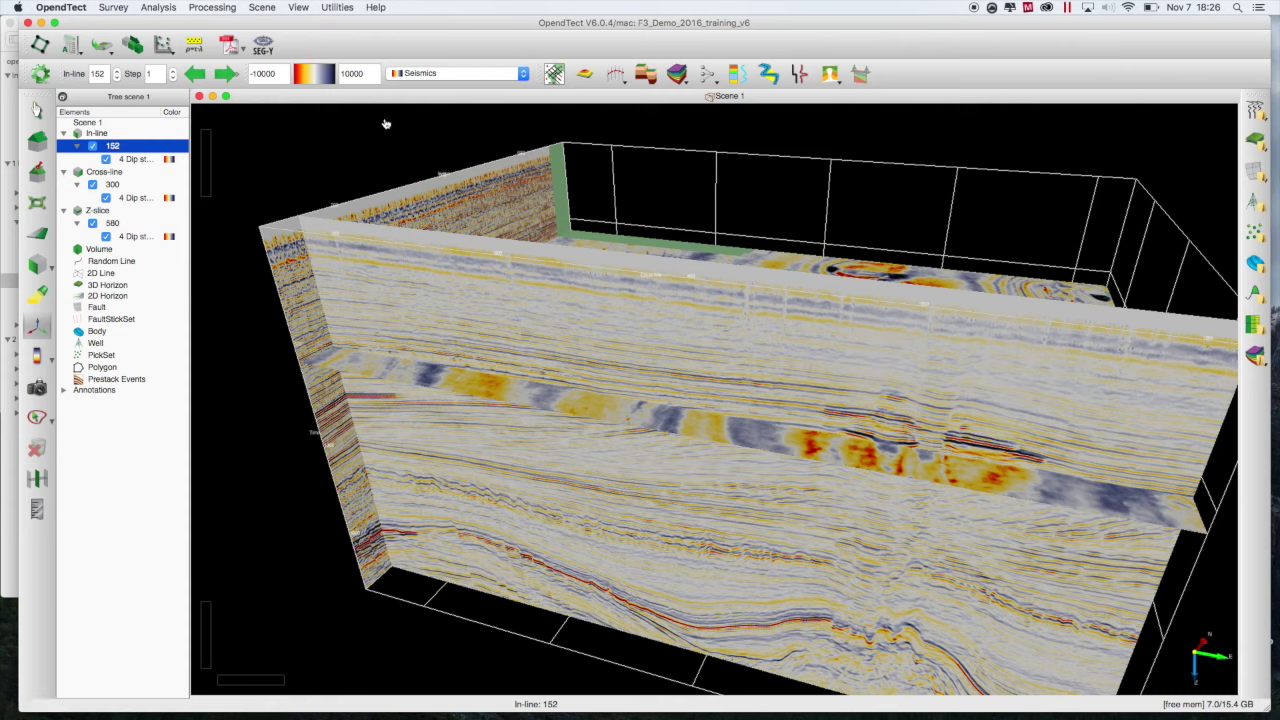
{"action": "left_click", "coordinate": [345, 76]}
{"action": "key", "text": "Return"}
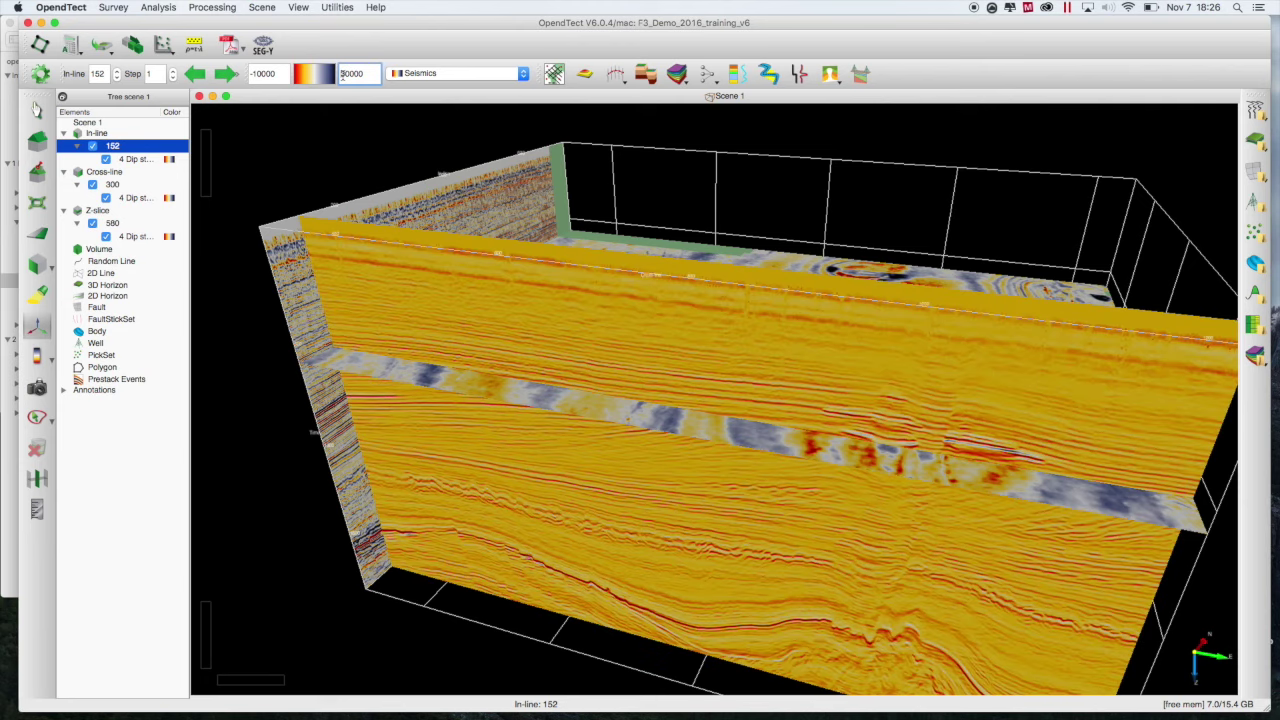
{"action": "left_click", "coordinate": [257, 76]}
{"action": "key", "text": "Return"}
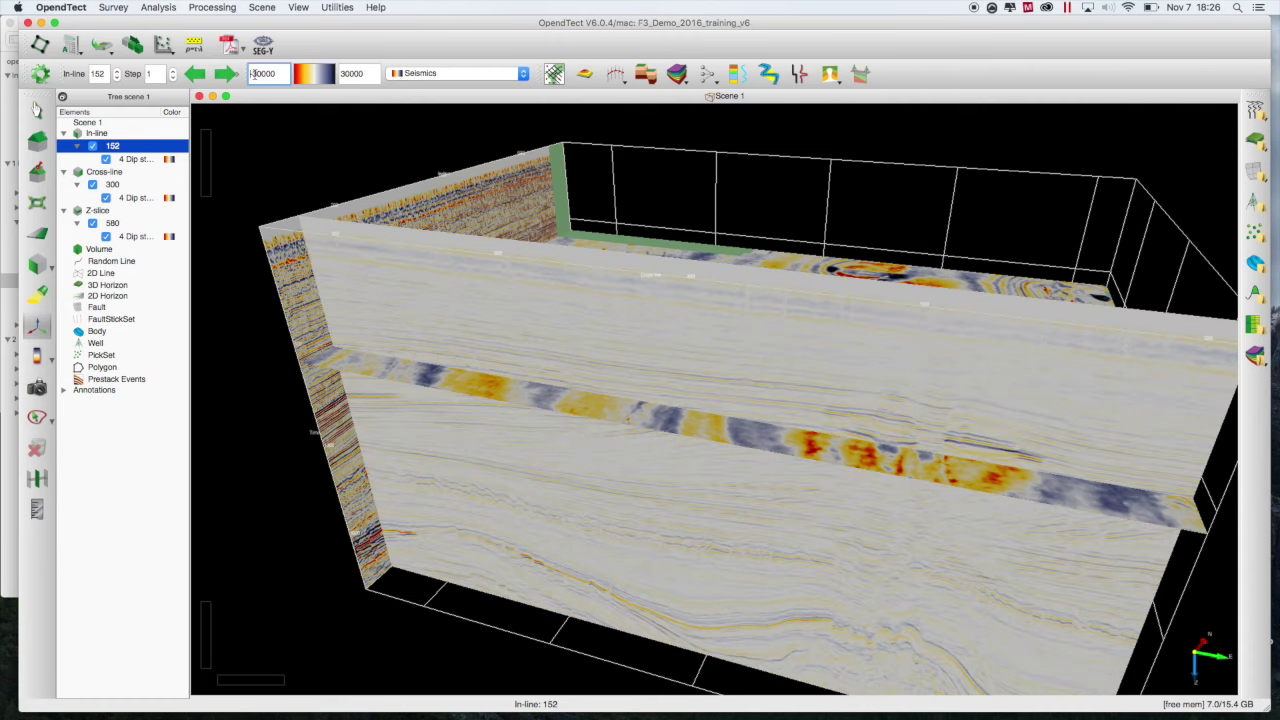
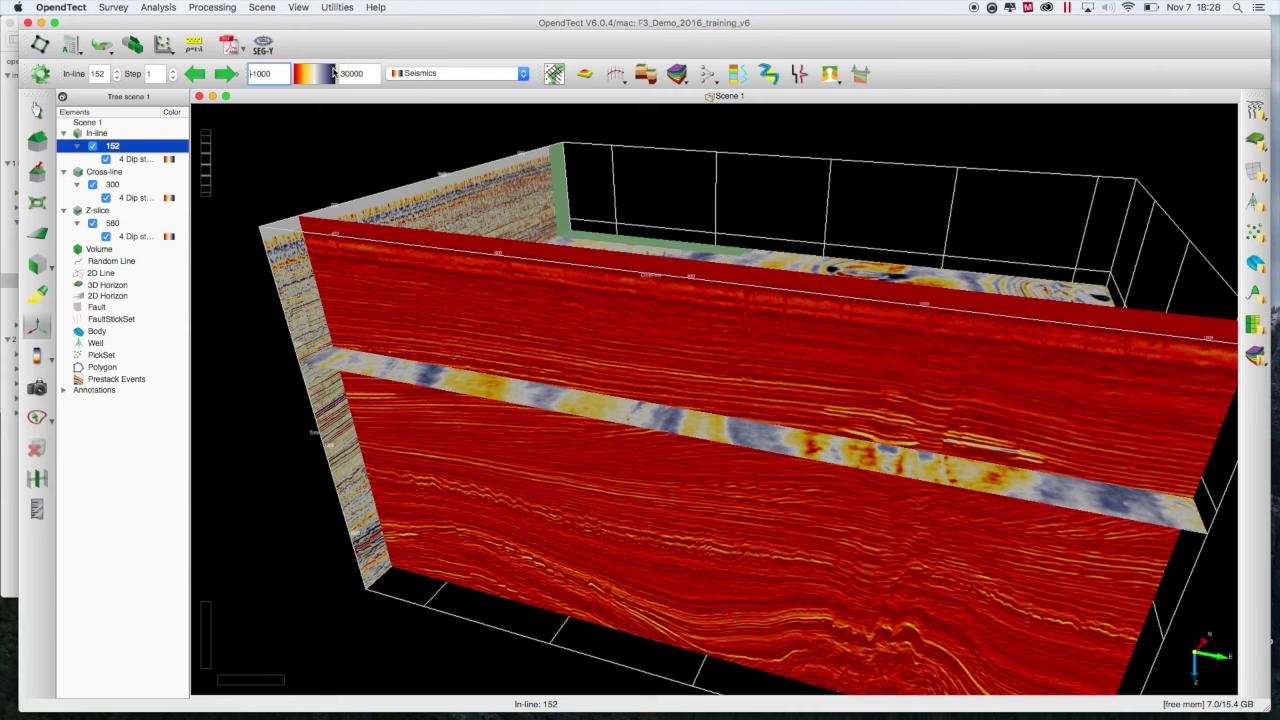
- Set the upper limit of in-line 152's amplitude colour range to 1000, matching the -1000 lower limit
{"action": "double_click", "coordinate": [344, 75]}
{"action": "type", "text": "1000"}
{"action": "key", "text": "Return"}
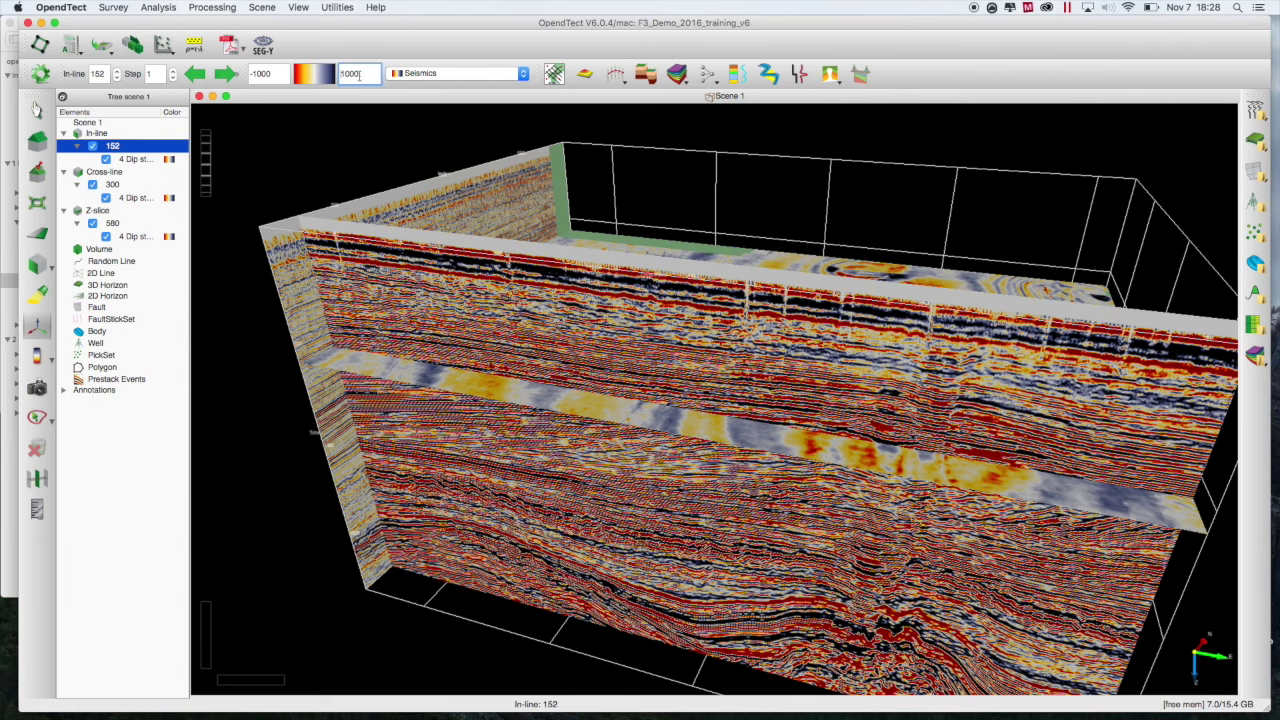
{"action": "left_click", "coordinate": [658, 277]}
{"action": "left_click_drag", "start_coordinate": [658, 277], "coordinate": [672, 166]}
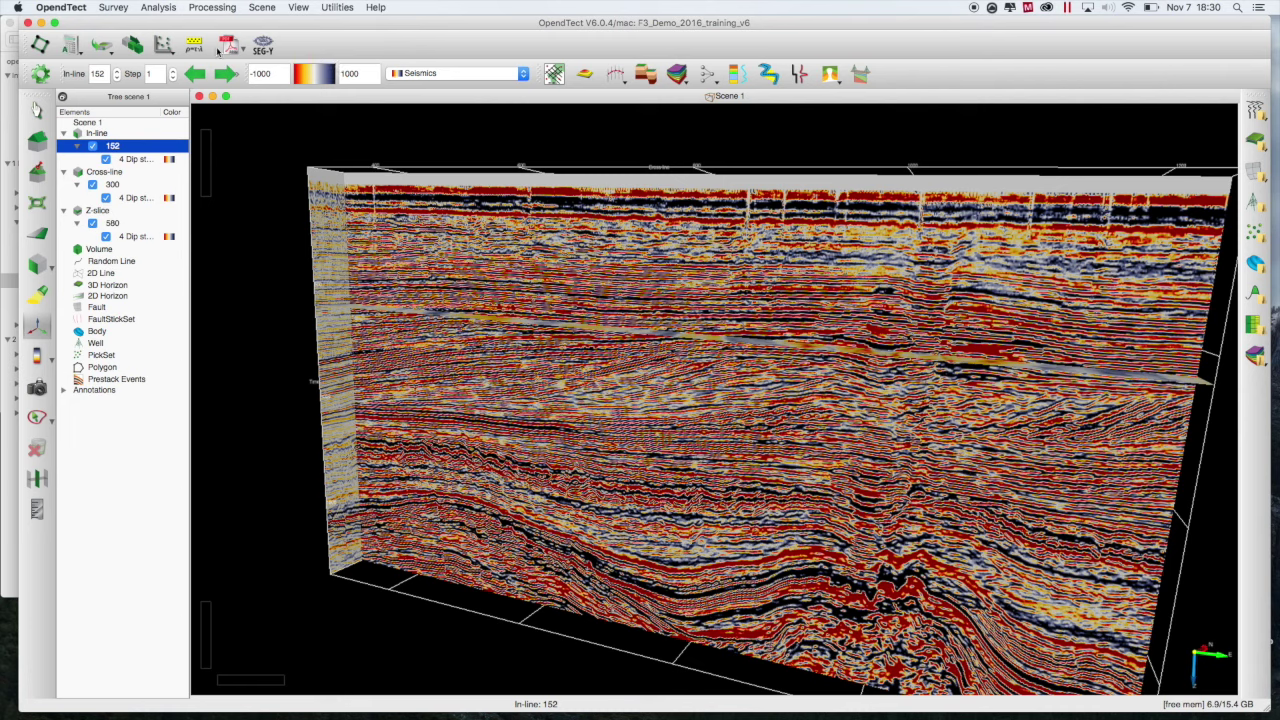
- Restore the survey's only saved session in place of the current scene
{"action": "left_click", "coordinate": [113, 7]}
{"action": "mouse_move", "coordinate": [126, 40]}
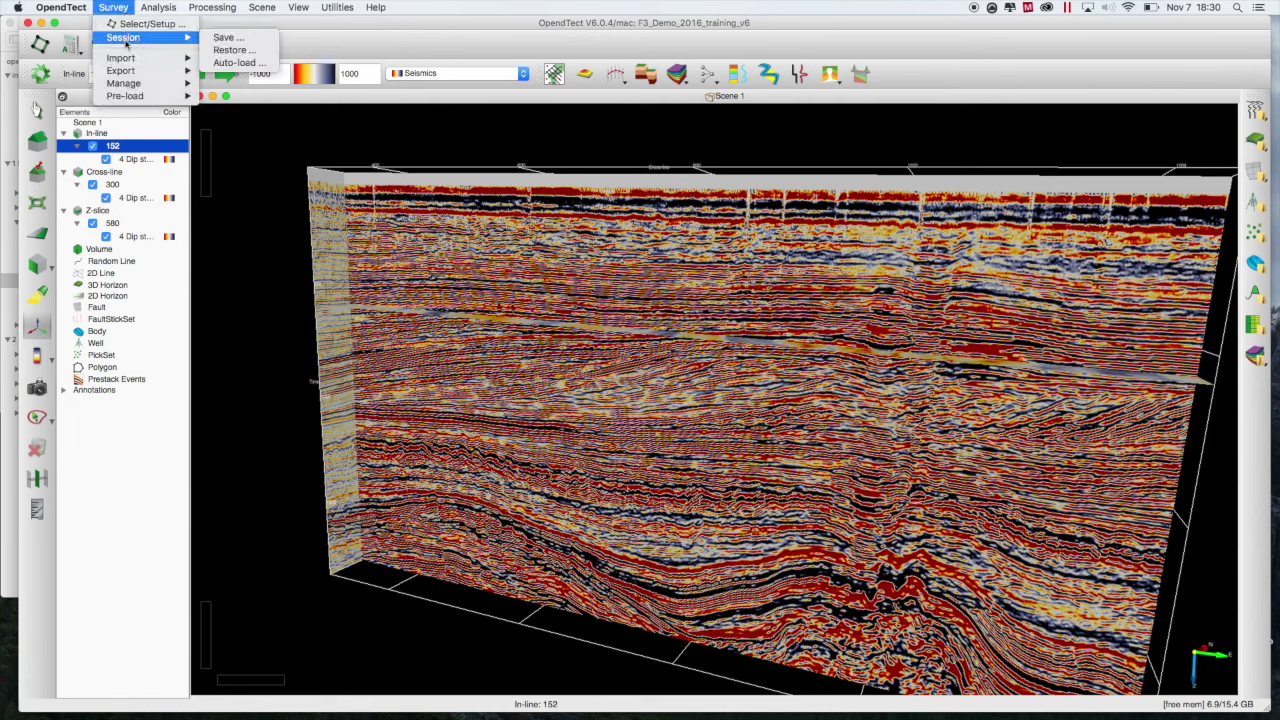
{"action": "left_click", "coordinate": [257, 52]}
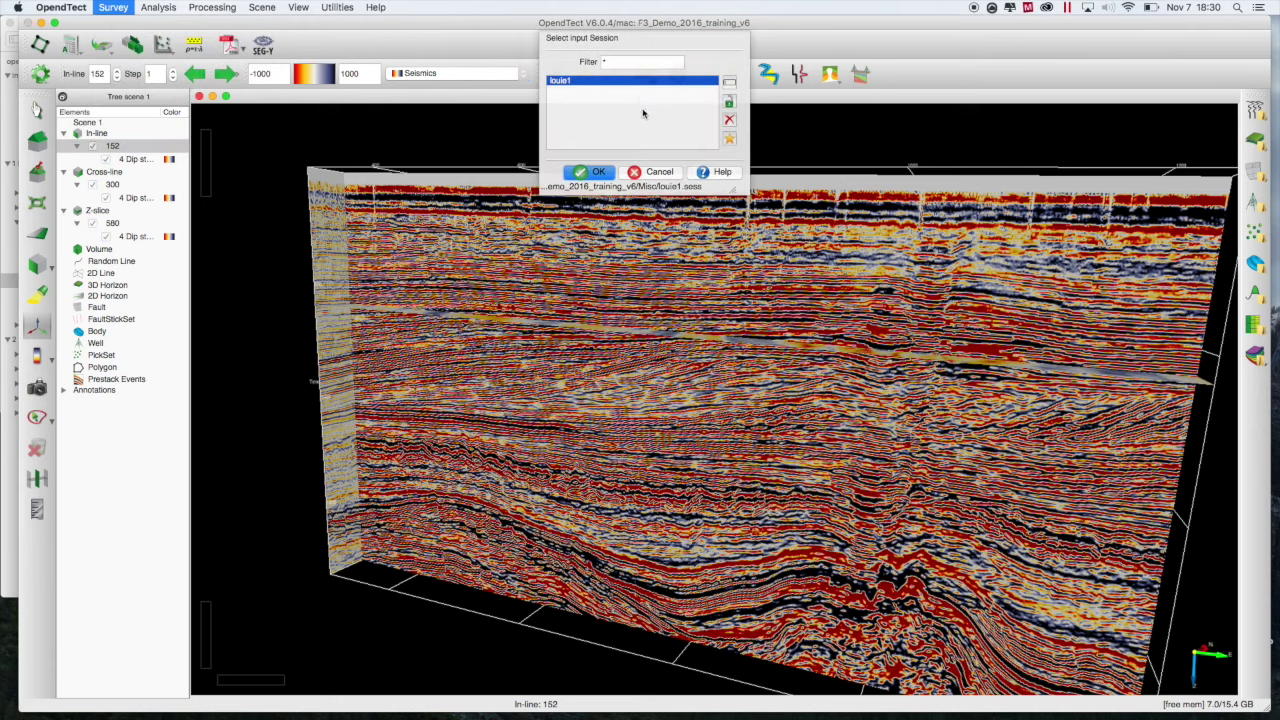
{"action": "left_click", "coordinate": [590, 173]}
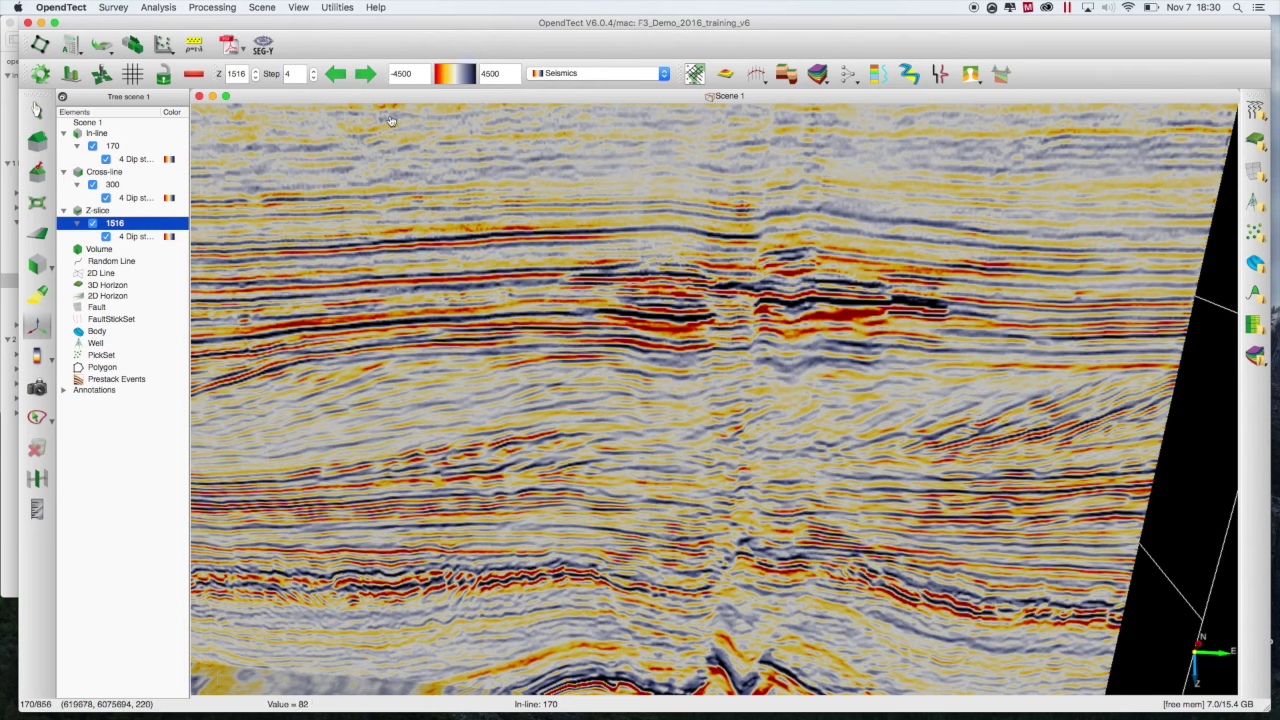
{"action": "left_click", "coordinate": [113, 7]}
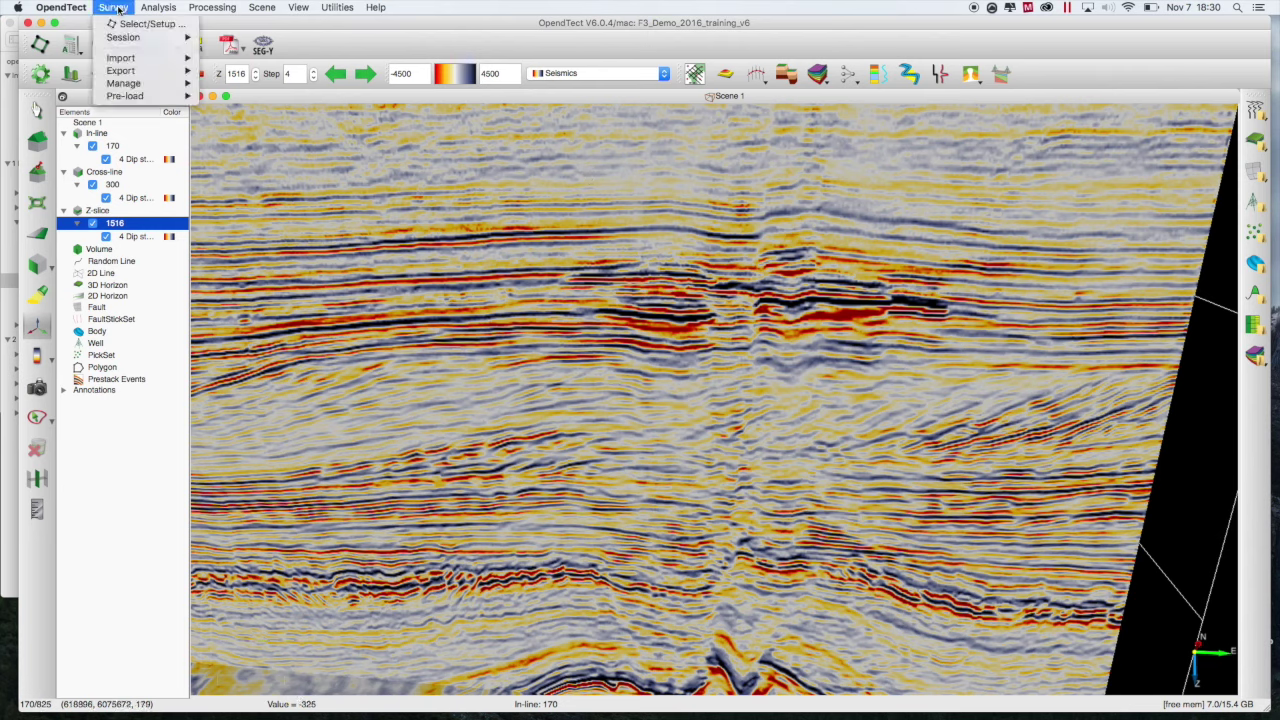
{"action": "mouse_move", "coordinate": [127, 40]}
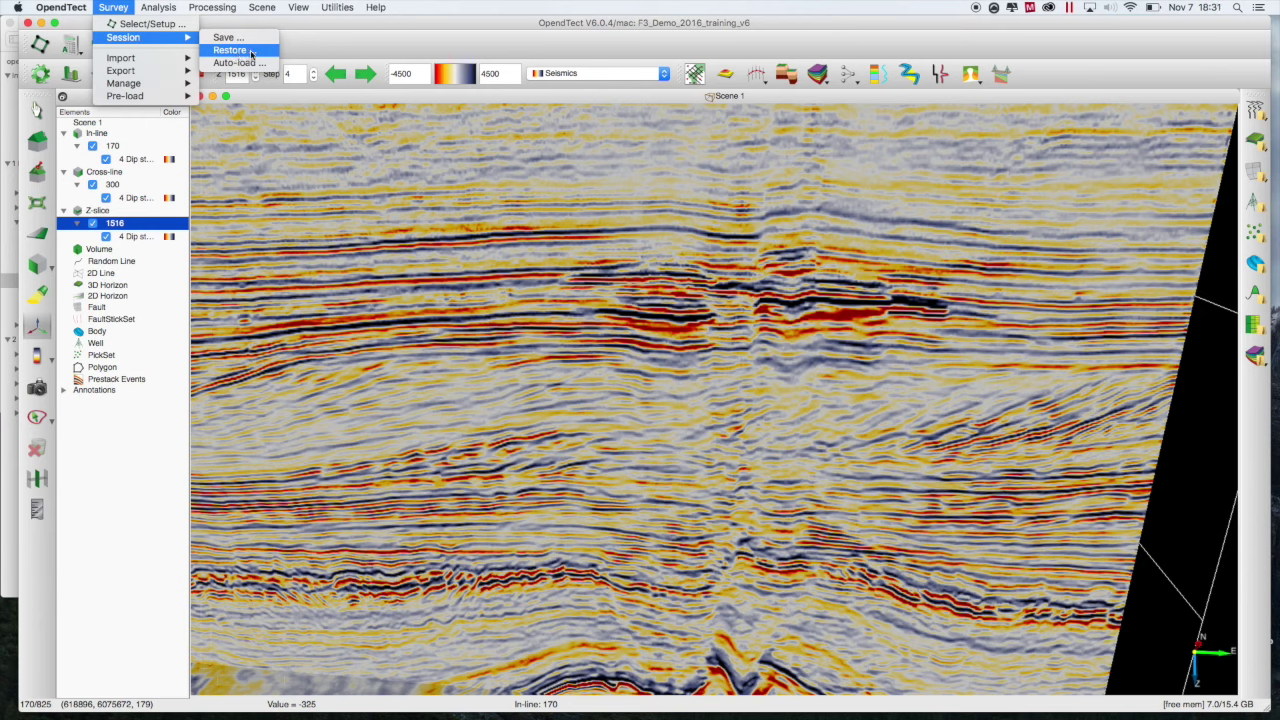
{"action": "left_click", "coordinate": [374, 53]}
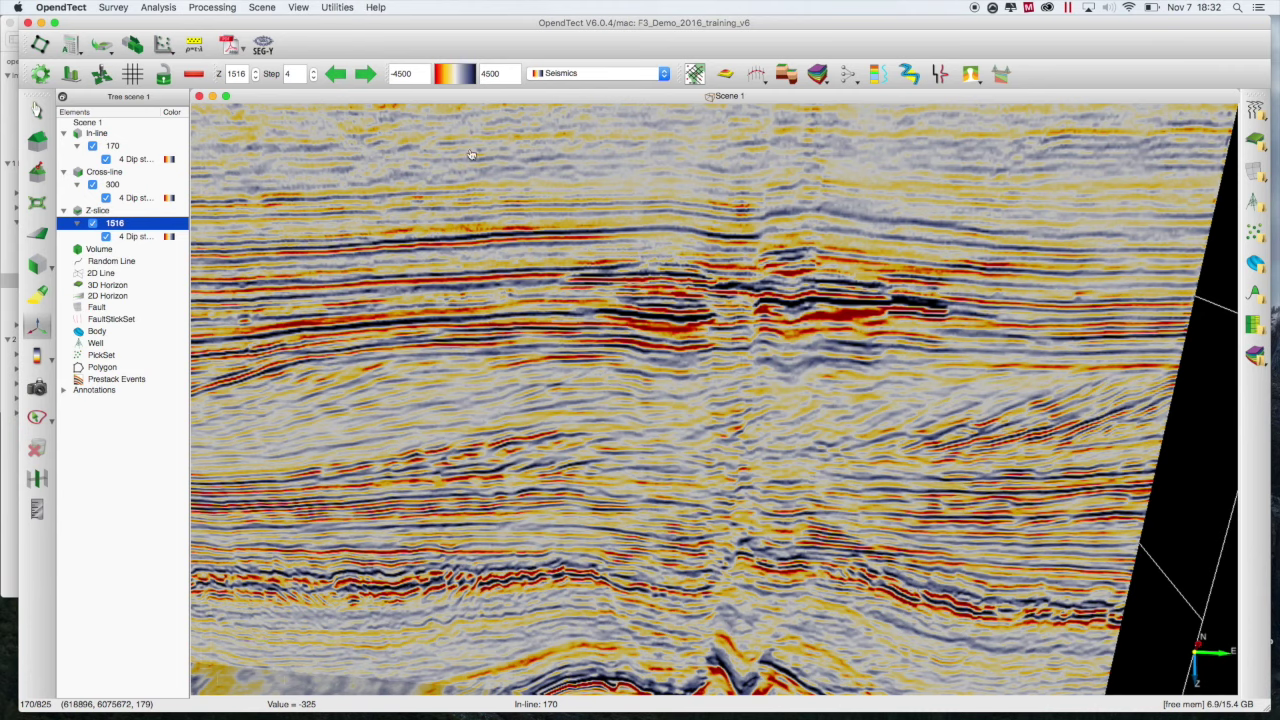
- Examine the deep reflectors along in-line 170 around Z-slice 1516, from the dome structure to the corner with cross-line 300
{"action": "left_click_drag", "start_coordinate": [700, 443], "coordinate": [736, 124]}
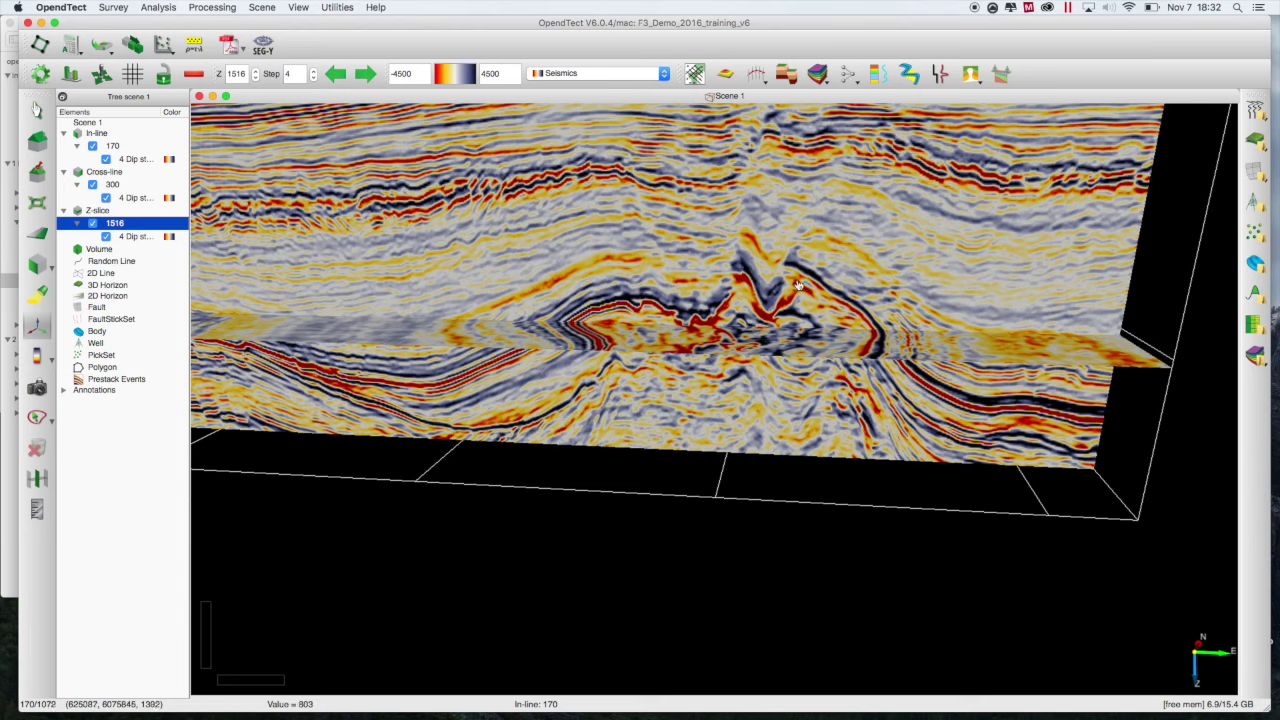
{"action": "left_click_drag", "start_coordinate": [391, 278], "coordinate": [429, 249]}
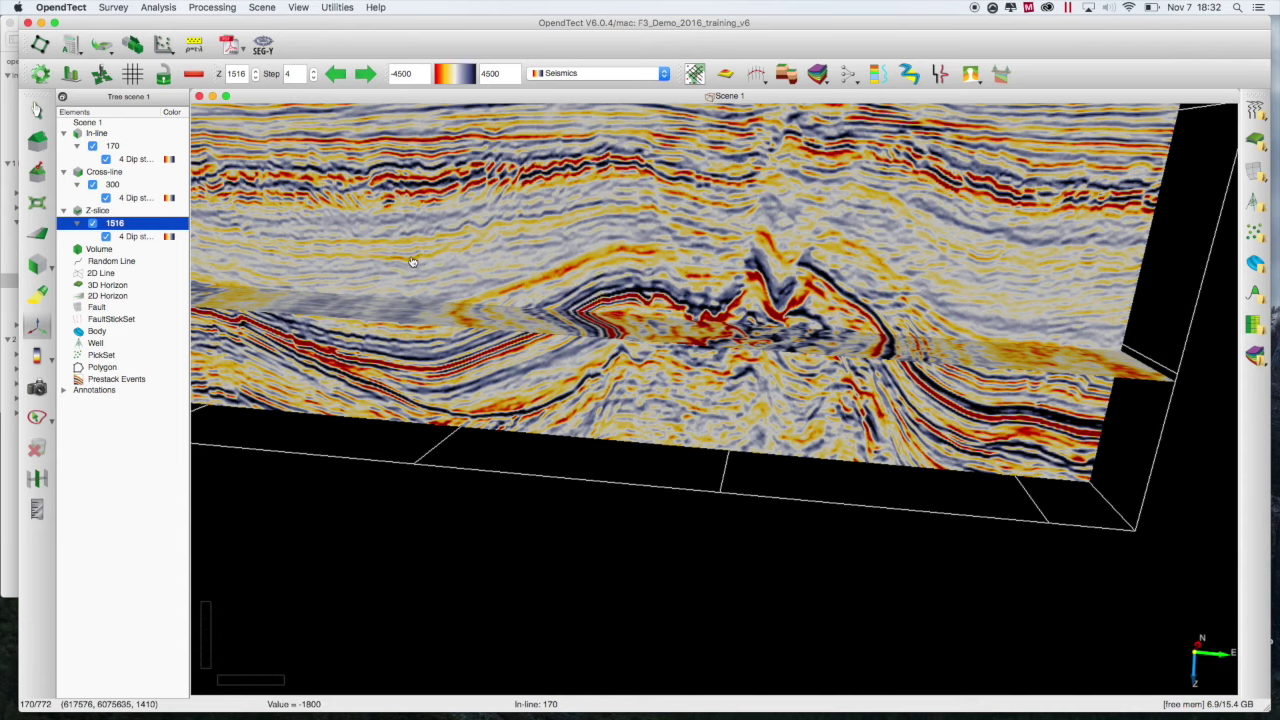
{"action": "left_click_drag", "start_coordinate": [420, 260], "coordinate": [1058, 252]}
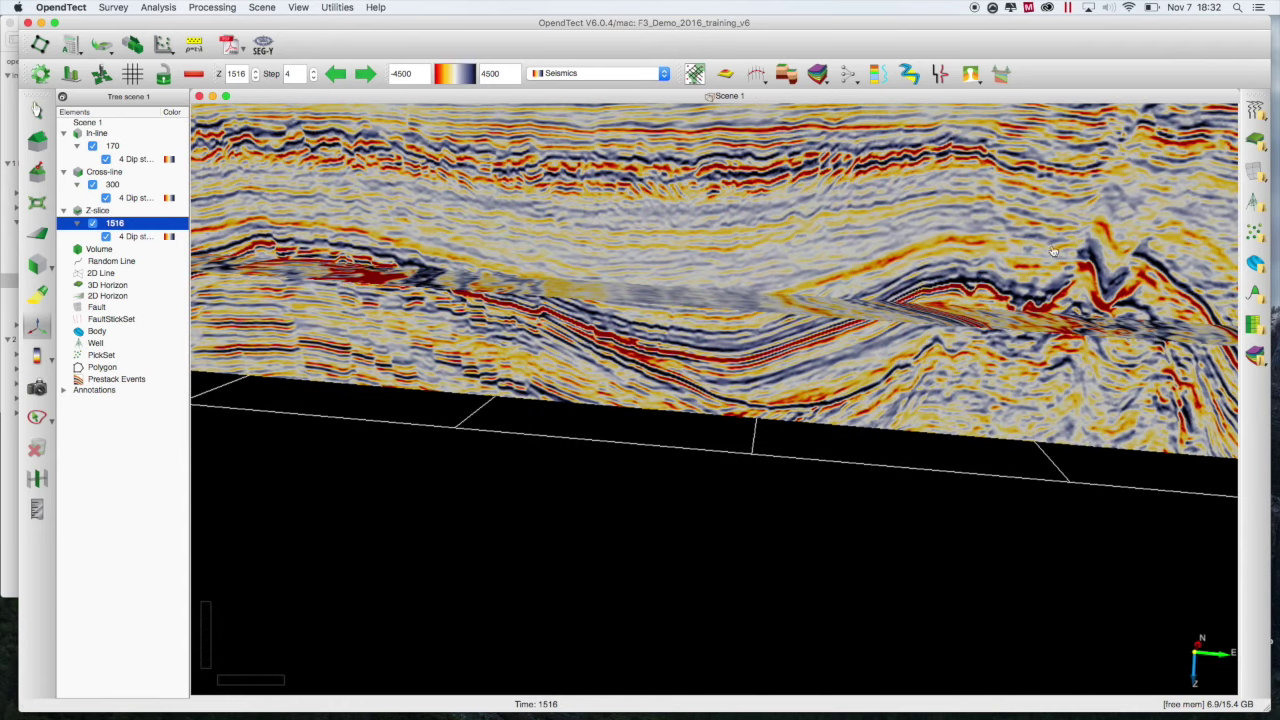
{"action": "left_click_drag", "start_coordinate": [458, 234], "coordinate": [908, 234]}
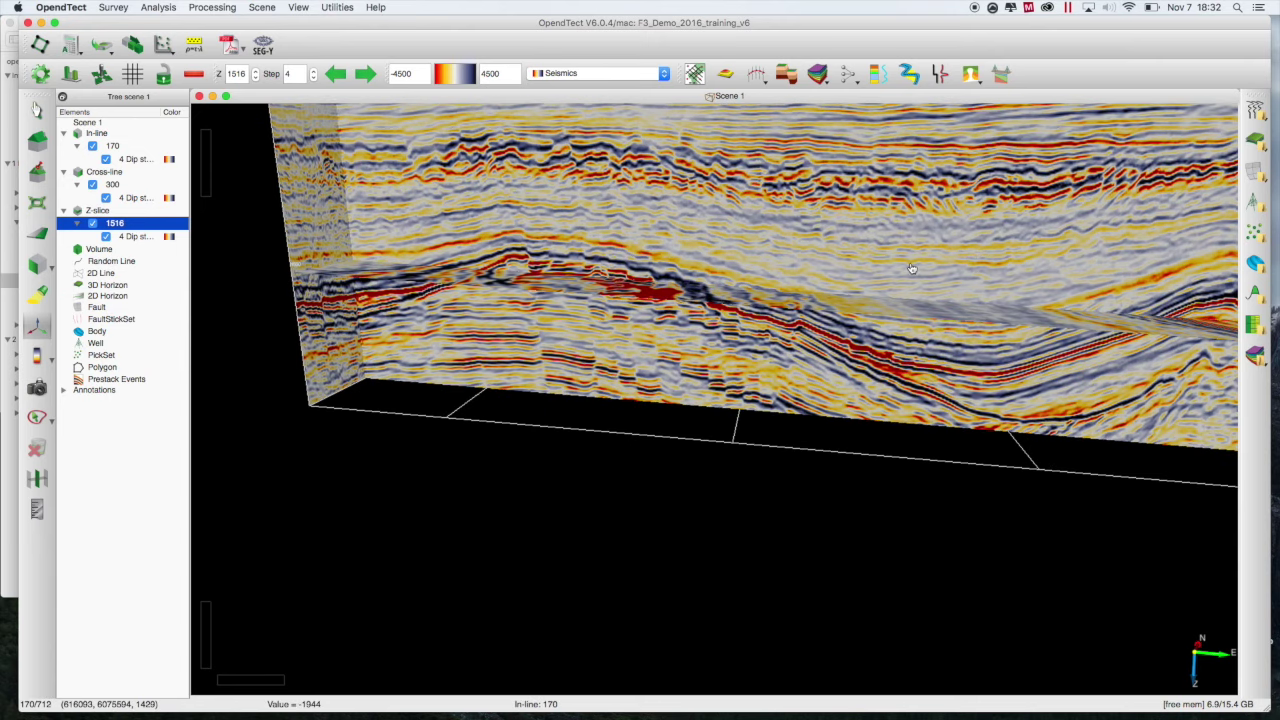
{"action": "left_click_drag", "start_coordinate": [911, 268], "coordinate": [944, 213]}
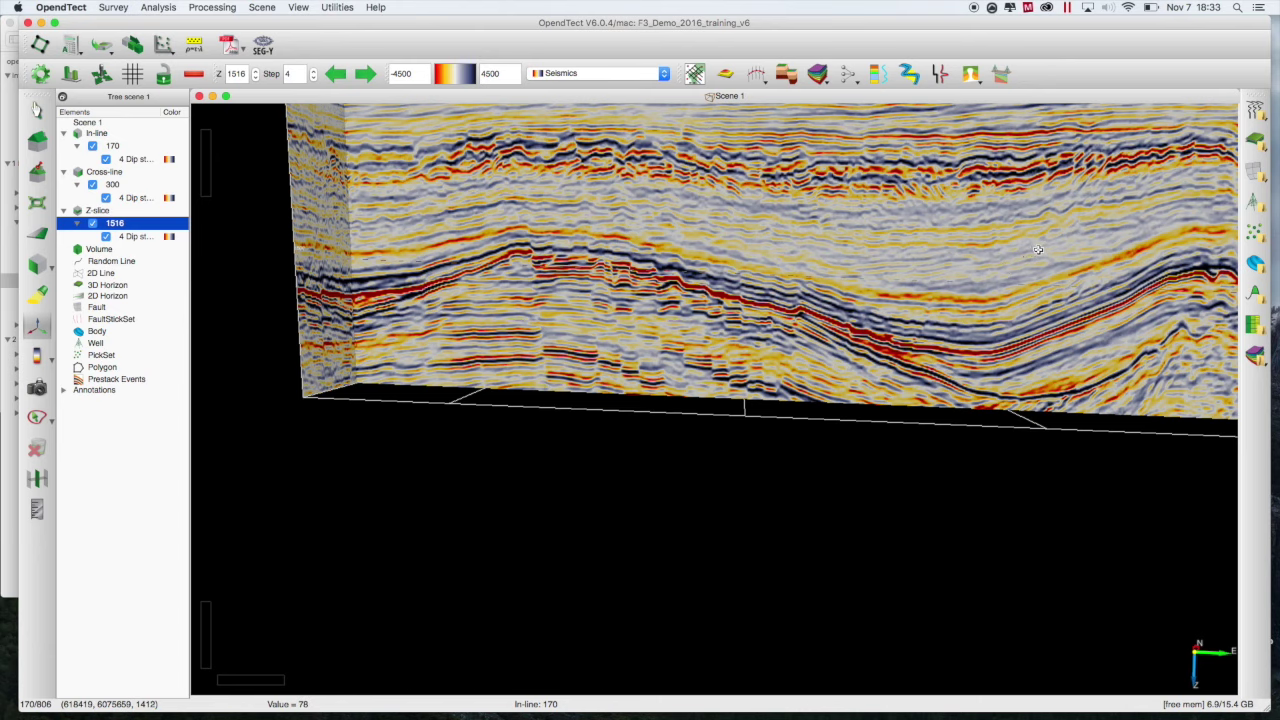
{"action": "scroll", "coordinate": [886, 443], "scroll_direction": "up", "scroll_amount": 5}
{"action": "scroll", "coordinate": [886, 443], "scroll_direction": "down", "scroll_amount": 5}
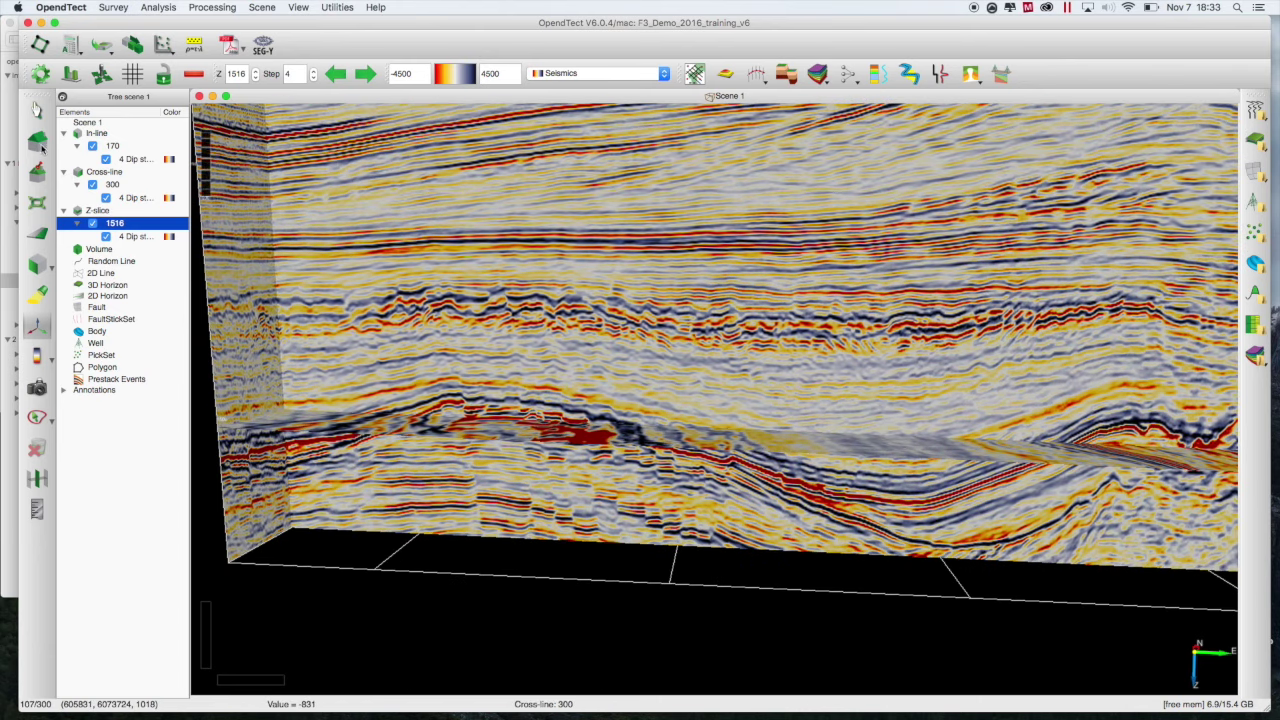
- Return to the full survey view and move the in-line to 668 at the back of the volume
{"action": "left_click", "coordinate": [37, 141]}
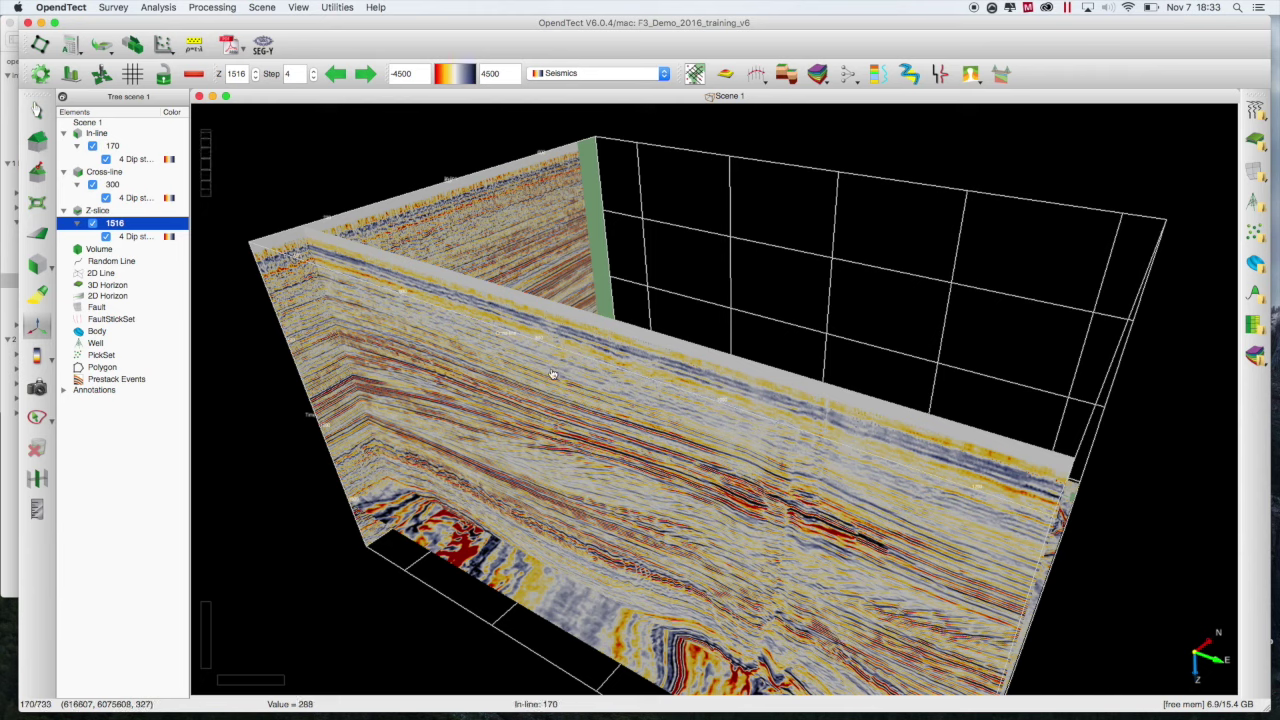
{"action": "key", "text": "Escape"}
{"action": "left_click", "coordinate": [565, 378]}
{"action": "left_click_drag", "start_coordinate": [565, 378], "coordinate": [751, 194]}
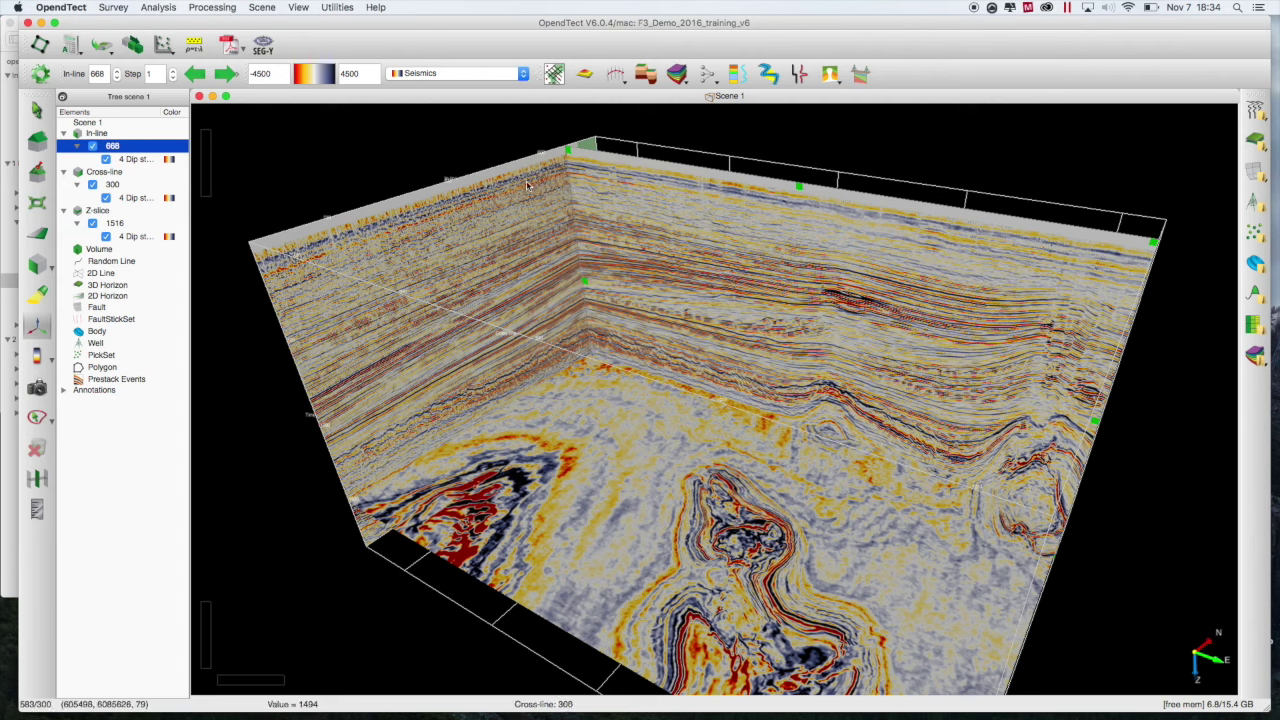
- Move the Z-slice up through the volume to 1220
{"action": "left_click", "coordinate": [509, 208]}
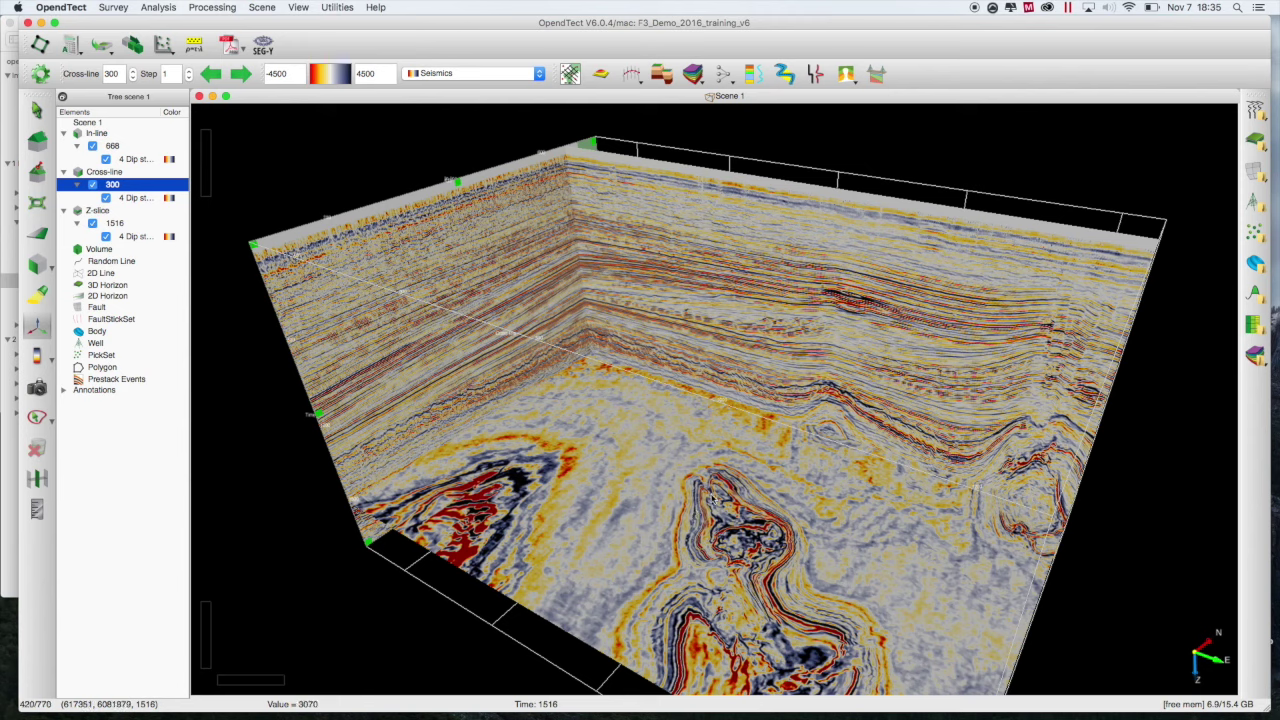
{"action": "left_click", "coordinate": [771, 518]}
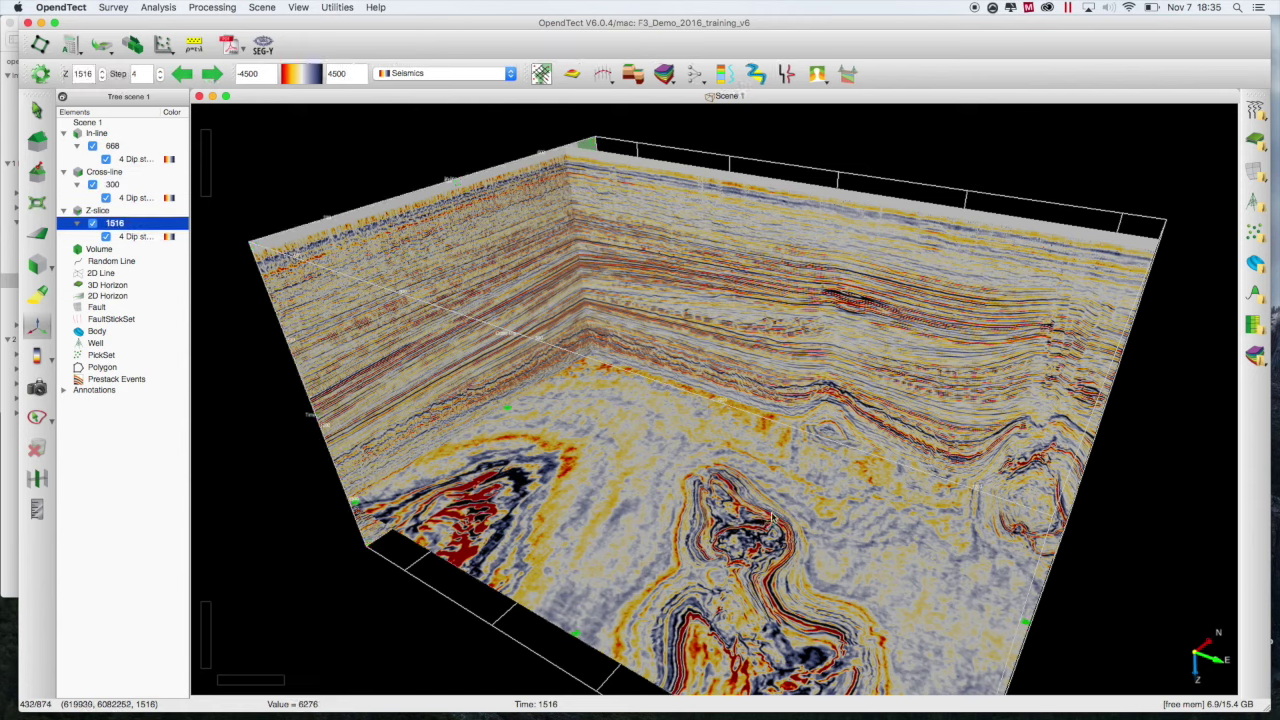
{"action": "left_click_drag", "start_coordinate": [771, 518], "coordinate": [777, 471]}
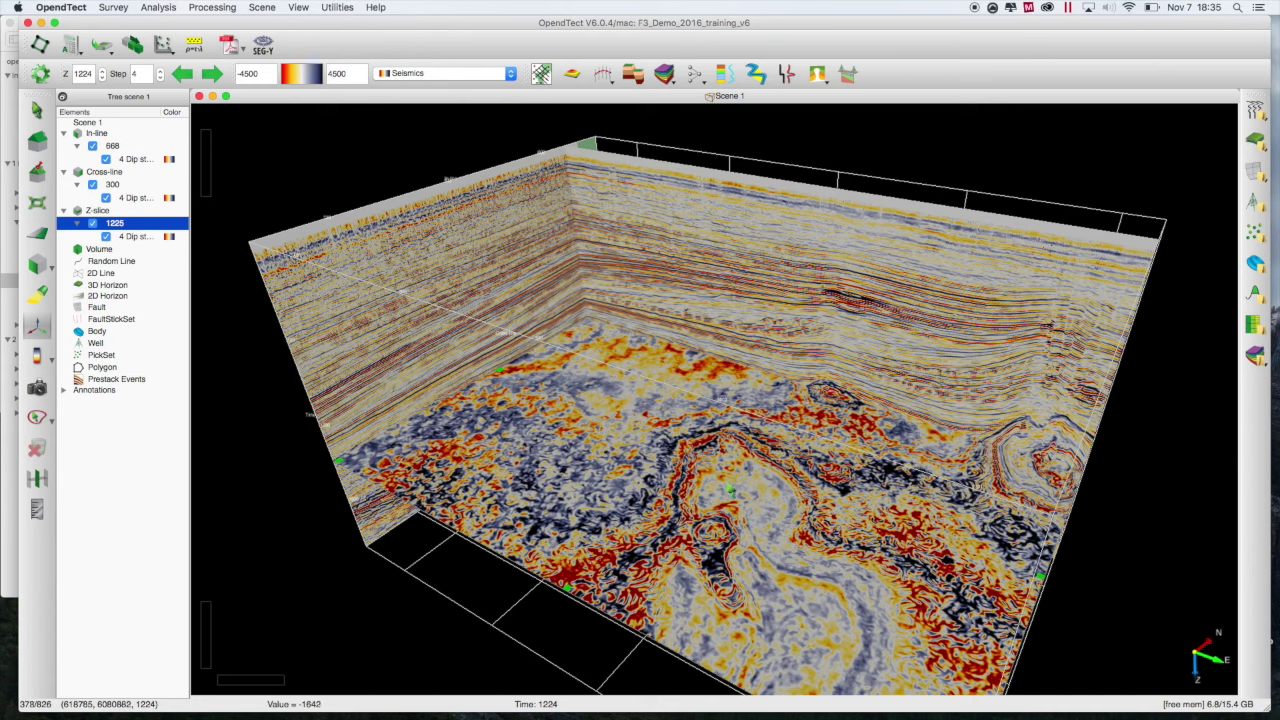
{"action": "mouse_move", "coordinate": [730, 490]}
{"action": "left_mouse_down"}
{"action": "mouse_move", "coordinate": [745, 508]}
{"action": "mouse_move", "coordinate": [748, 485]}
{"action": "left_mouse_up"}
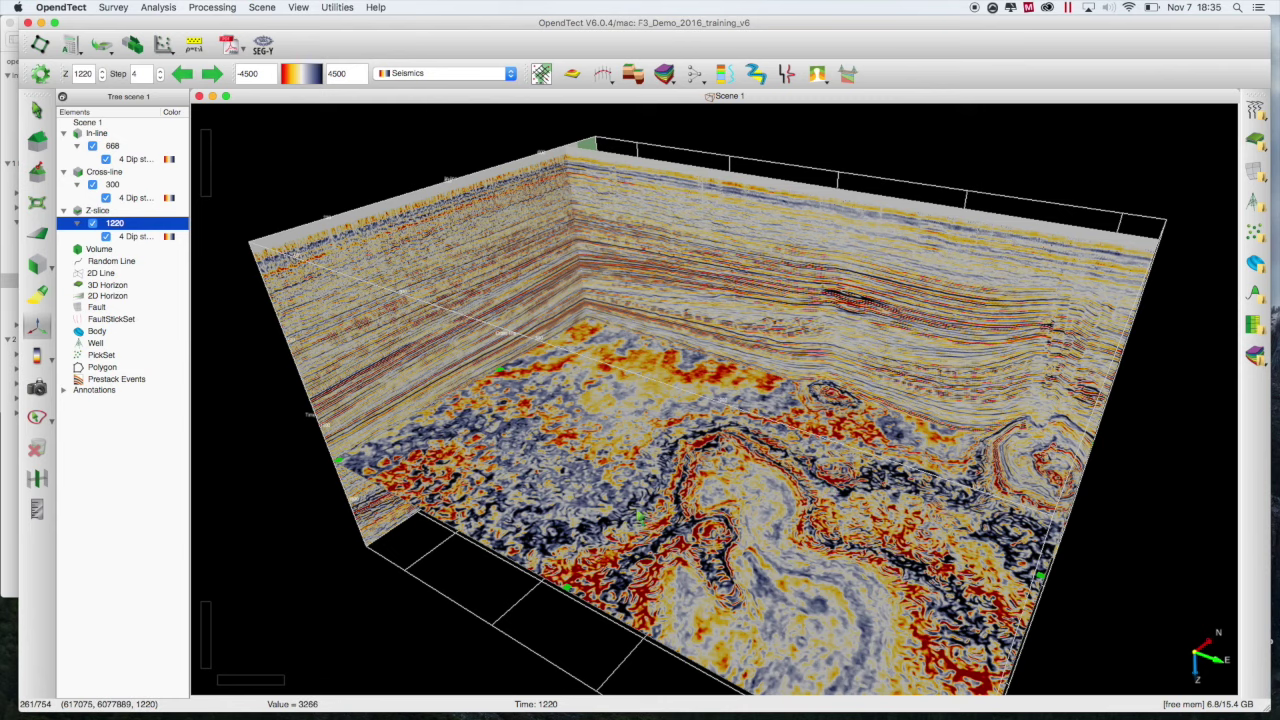
- Examine the amplitude pattern on Z-slice 1220 beside the dome, both close up and in its wider surroundings
{"action": "scroll", "coordinate": [638, 516], "scroll_direction": "up", "scroll_amount": 5}
{"action": "scroll", "coordinate": [638, 516], "scroll_direction": "down", "scroll_amount": 3}
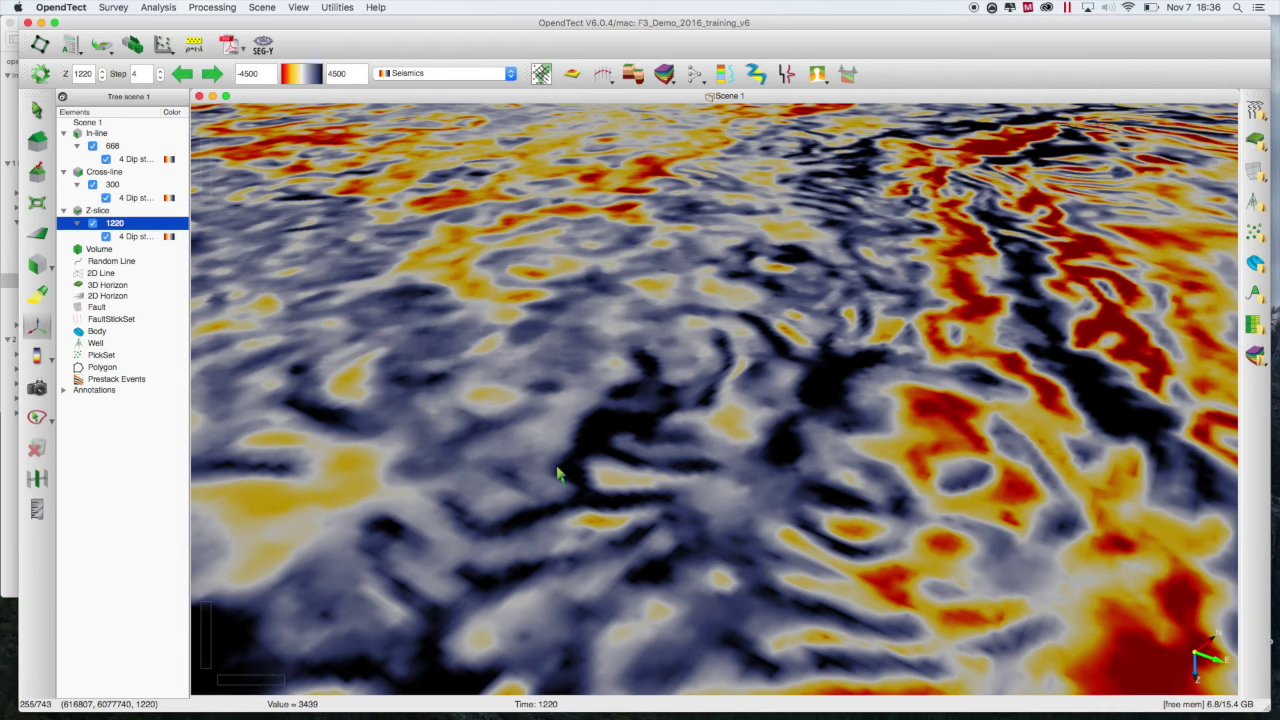
{"action": "scroll", "coordinate": [684, 444], "scroll_direction": "up", "scroll_amount": 5}
{"action": "scroll", "coordinate": [684, 444], "scroll_direction": "down", "scroll_amount": 8}
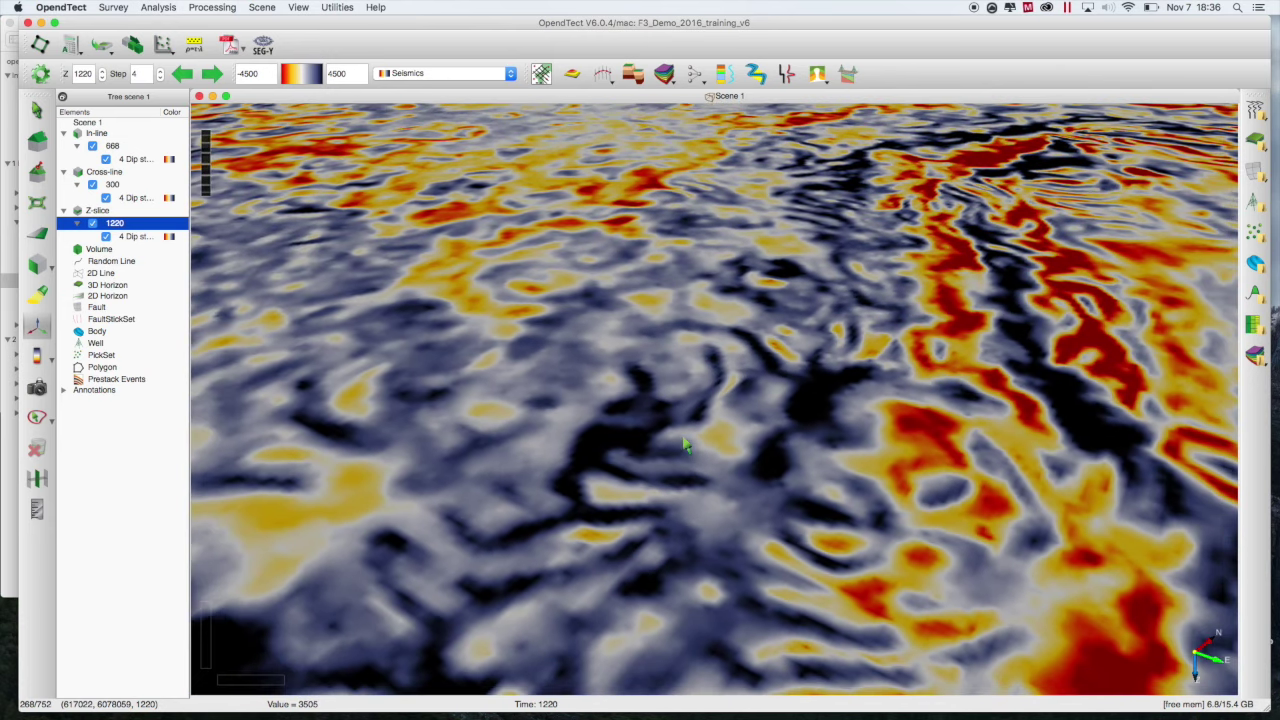
{"action": "scroll", "coordinate": [684, 444], "scroll_direction": "up", "scroll_amount": 5}
{"action": "scroll", "coordinate": [684, 444], "scroll_direction": "down", "scroll_amount": 2}
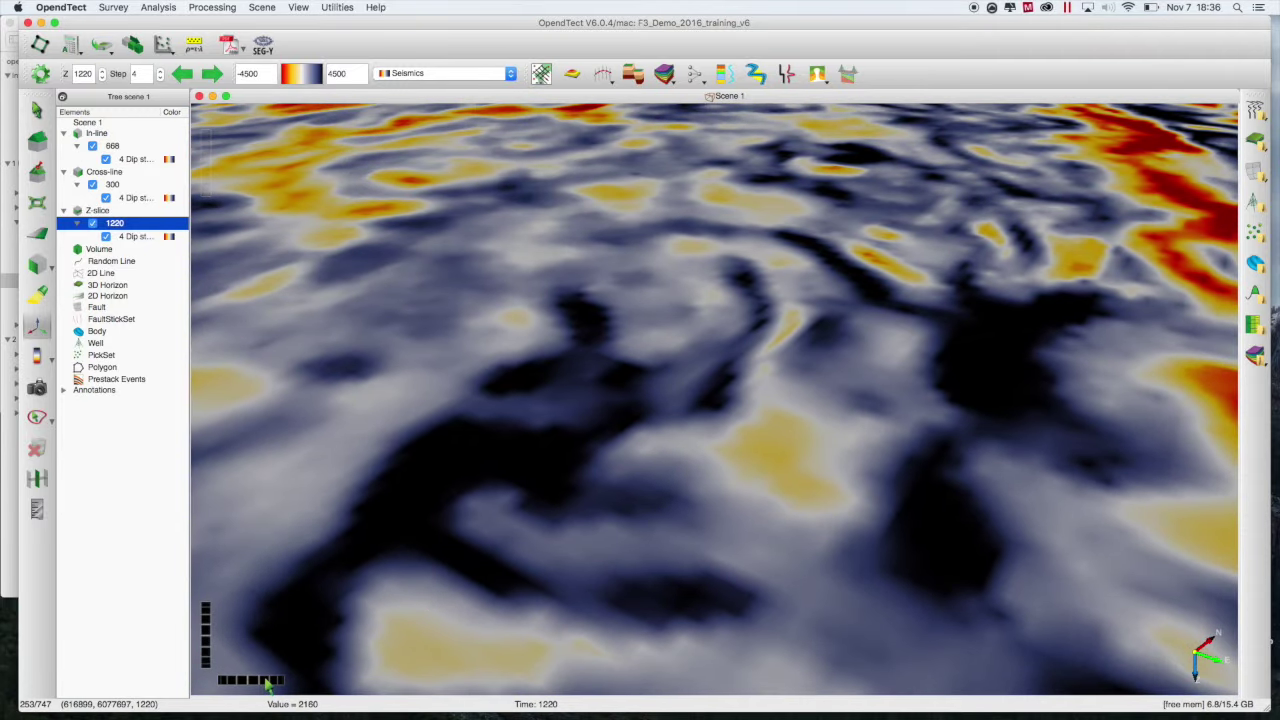
{"action": "scroll", "coordinate": [422, 599], "scroll_direction": "down", "scroll_amount": 4}
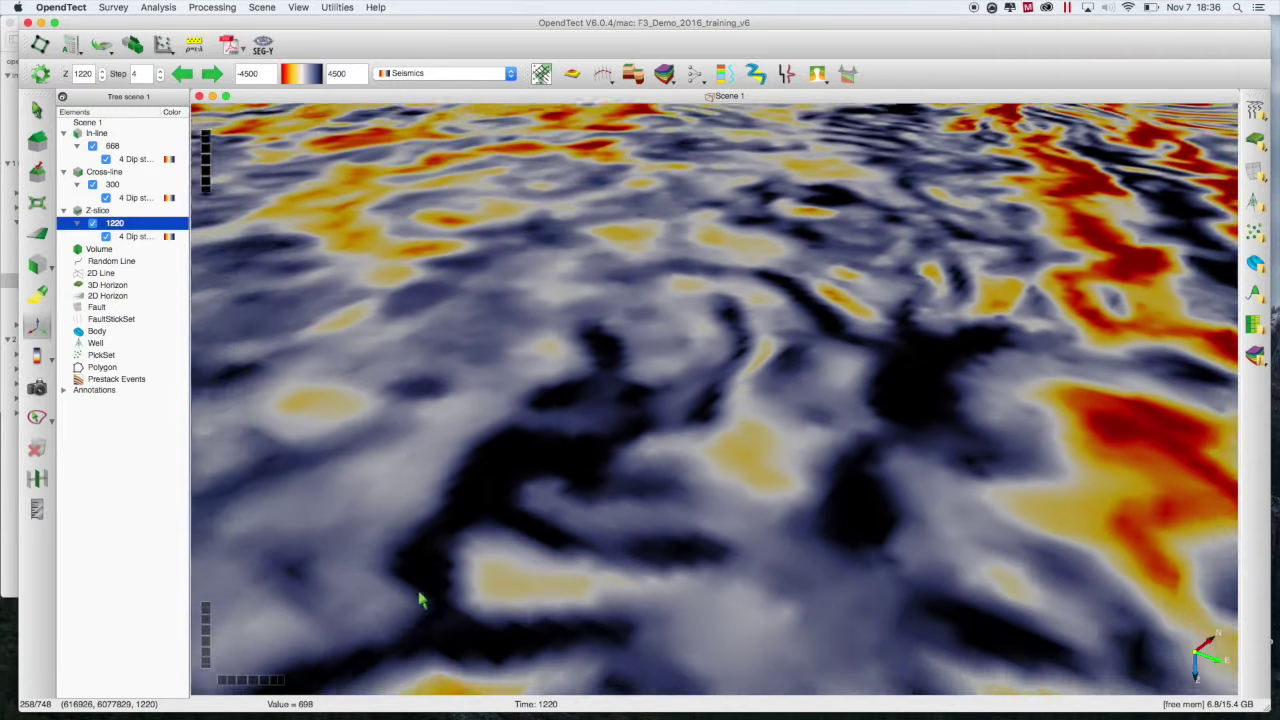
{"action": "scroll", "coordinate": [422, 599], "scroll_direction": "down", "scroll_amount": 6}
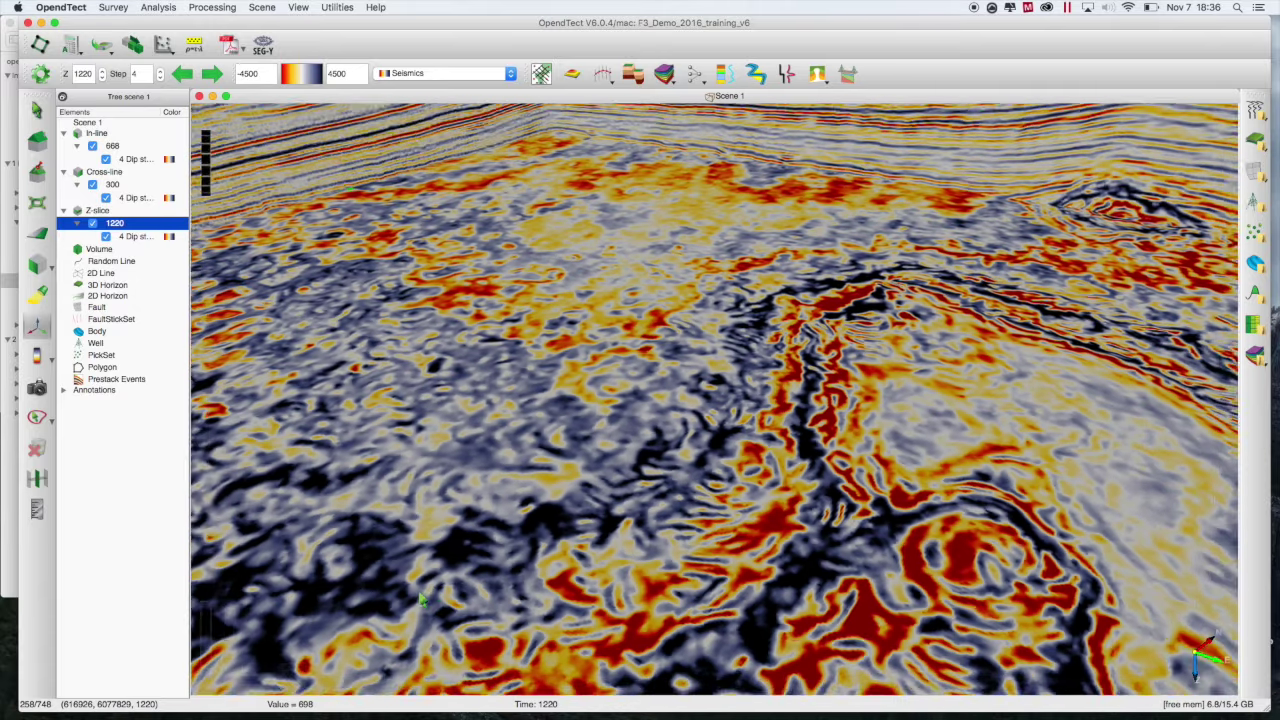
{"action": "scroll", "coordinate": [422, 599], "scroll_direction": "down", "scroll_amount": 3}
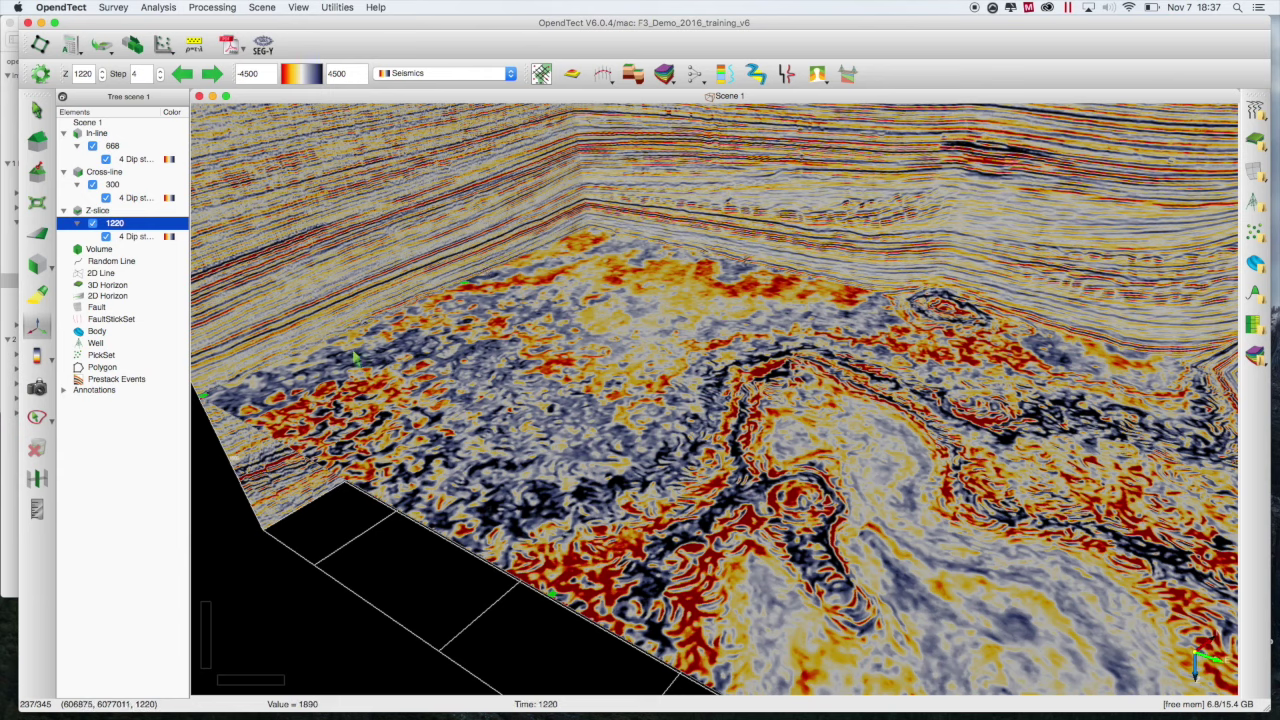
- Measure the distance along a multi-point path across the dark, chaotic pattern on Z-slice 1220
{"action": "left_click", "coordinate": [37, 511]}
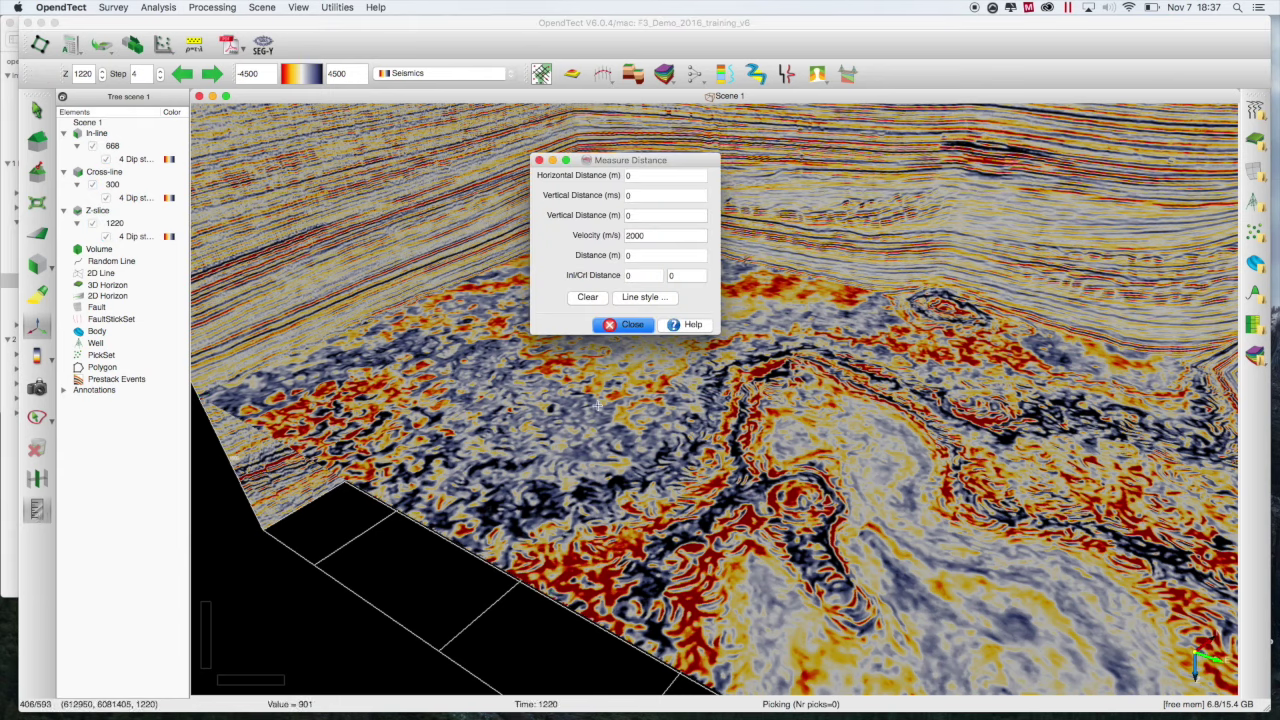
{"action": "left_click", "coordinate": [538, 490]}
{"action": "left_click", "coordinate": [567, 508]}
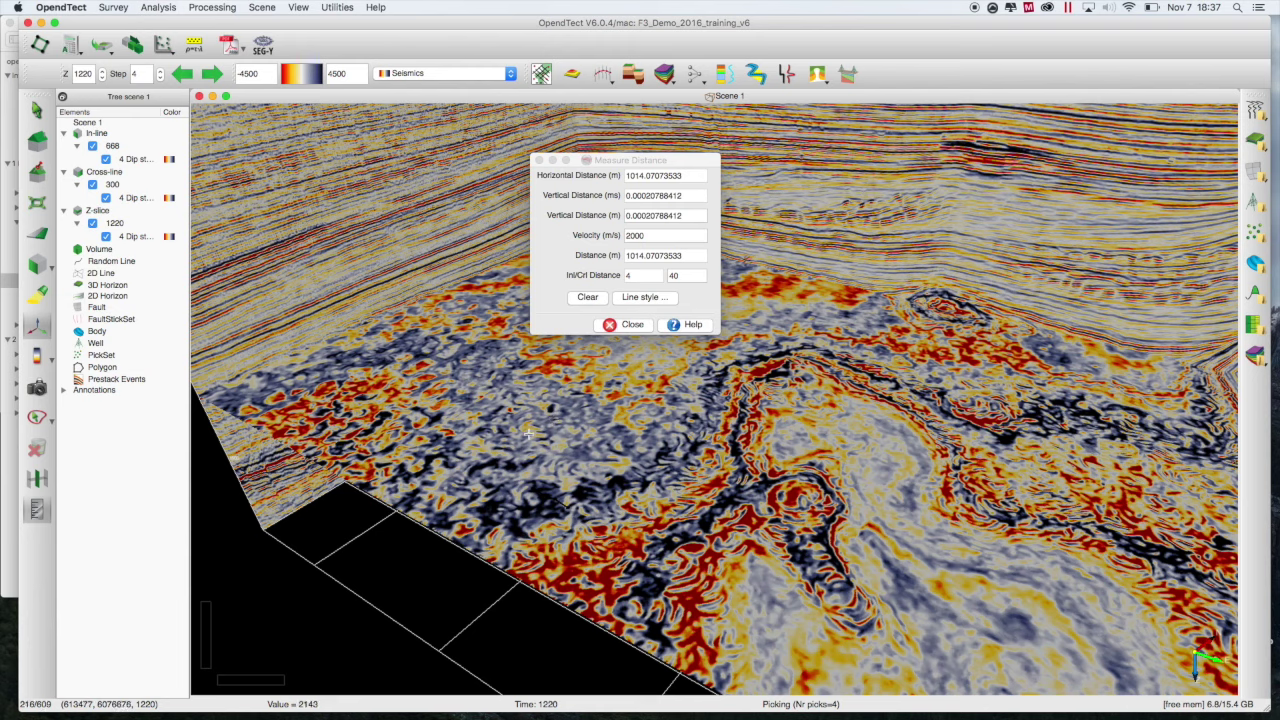
{"action": "left_click", "coordinate": [730, 446]}
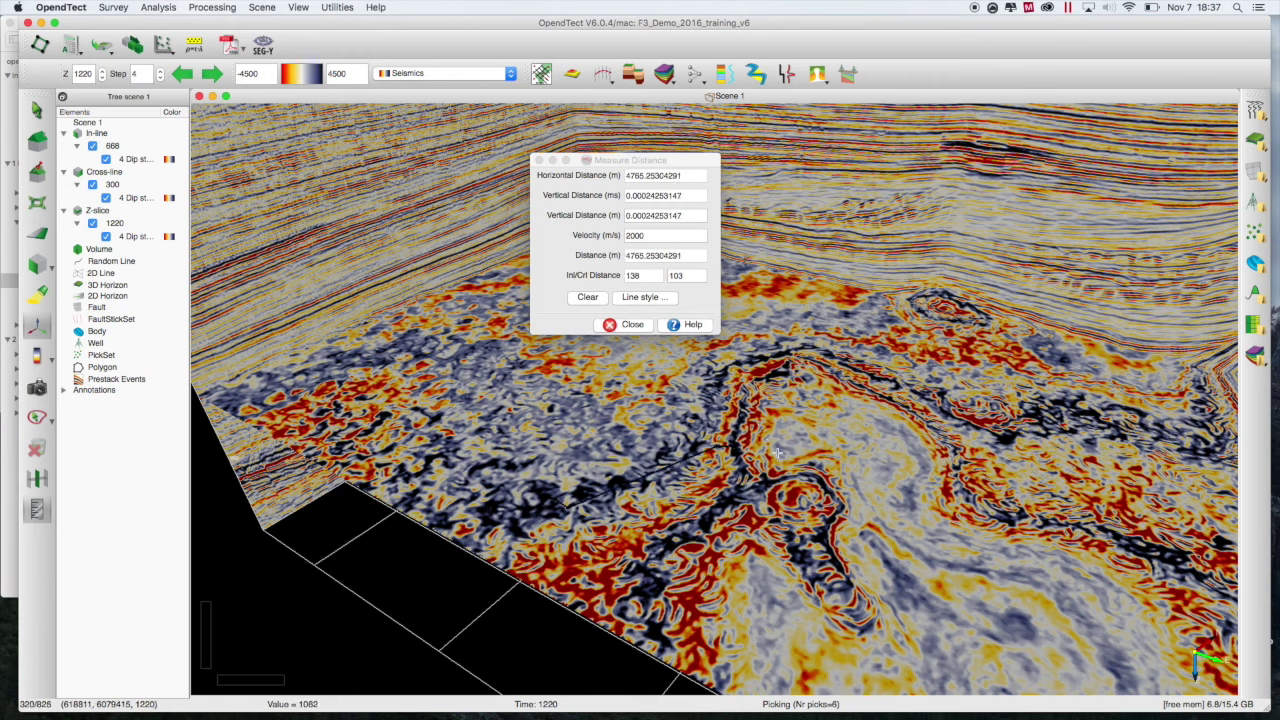
{"action": "left_click", "coordinate": [722, 479]}
{"action": "left_click", "coordinate": [668, 495]}
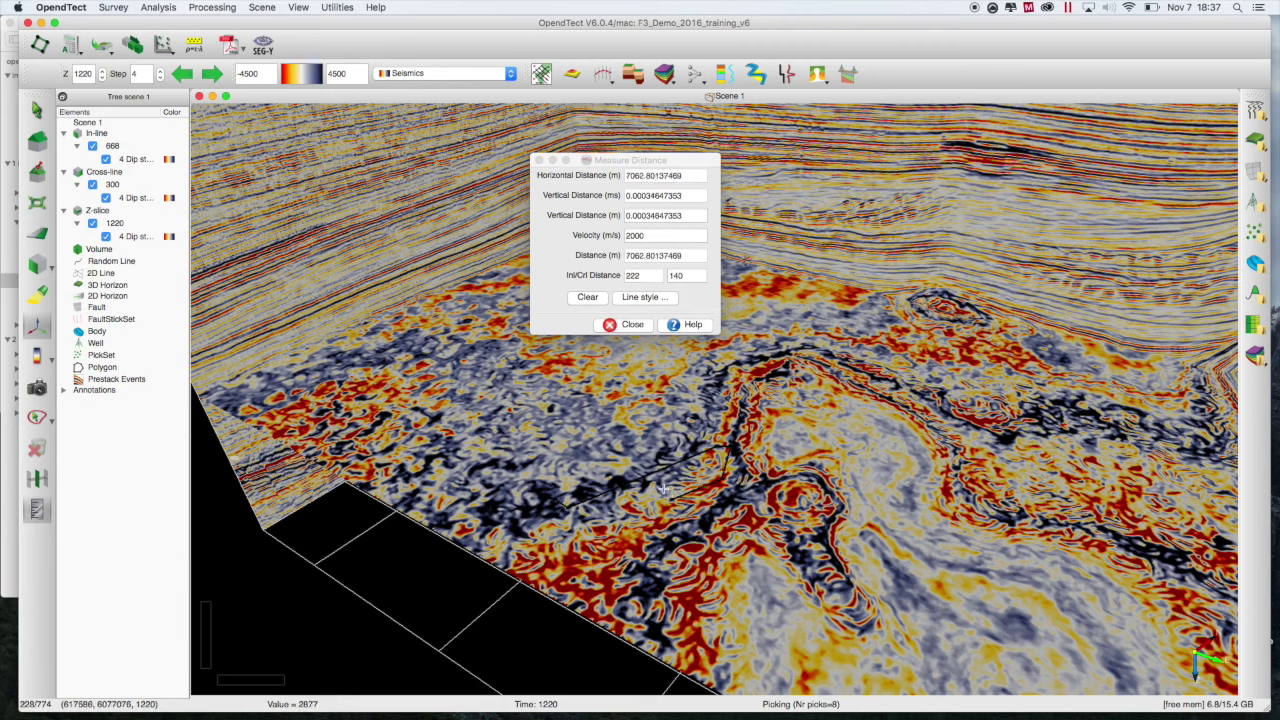
- Clear the measured path, measure one short segment beside the dome on Z-slice 1220, and close the distance measurement
{"action": "left_click", "coordinate": [588, 300]}
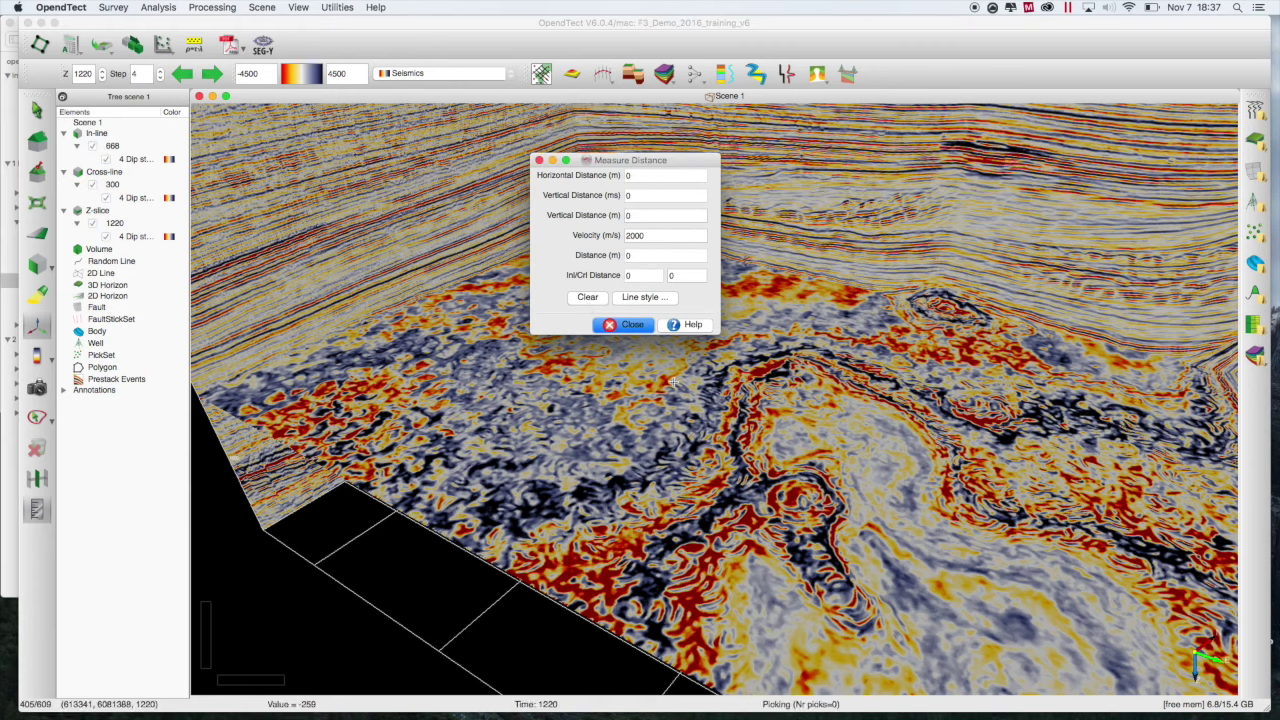
{"action": "left_click", "coordinate": [722, 425]}
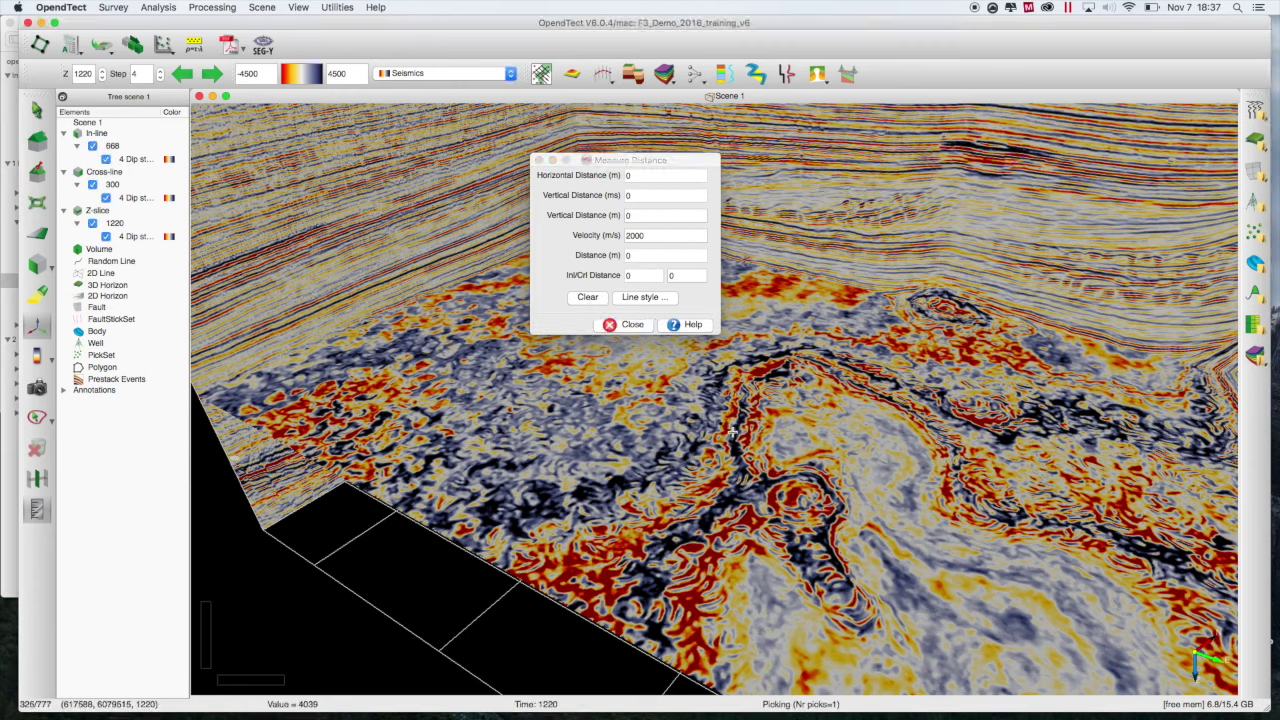
{"action": "left_click", "coordinate": [733, 412]}
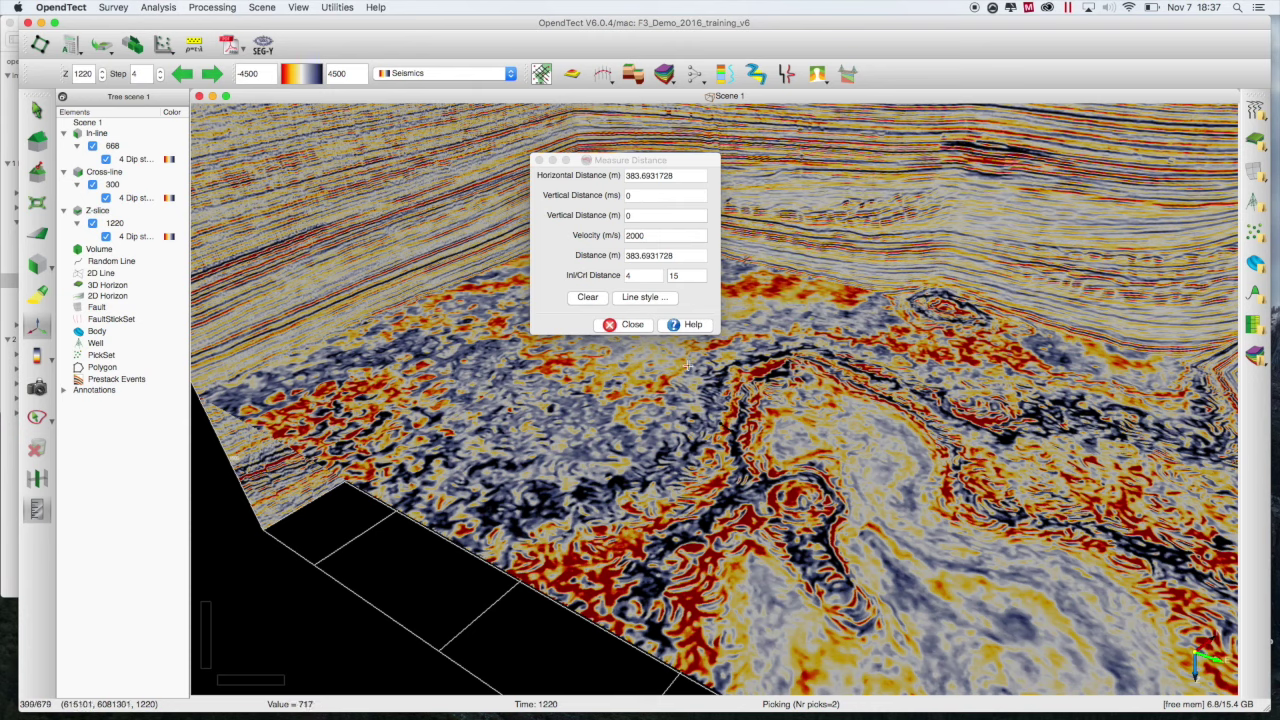
{"action": "left_click", "coordinate": [629, 325]}
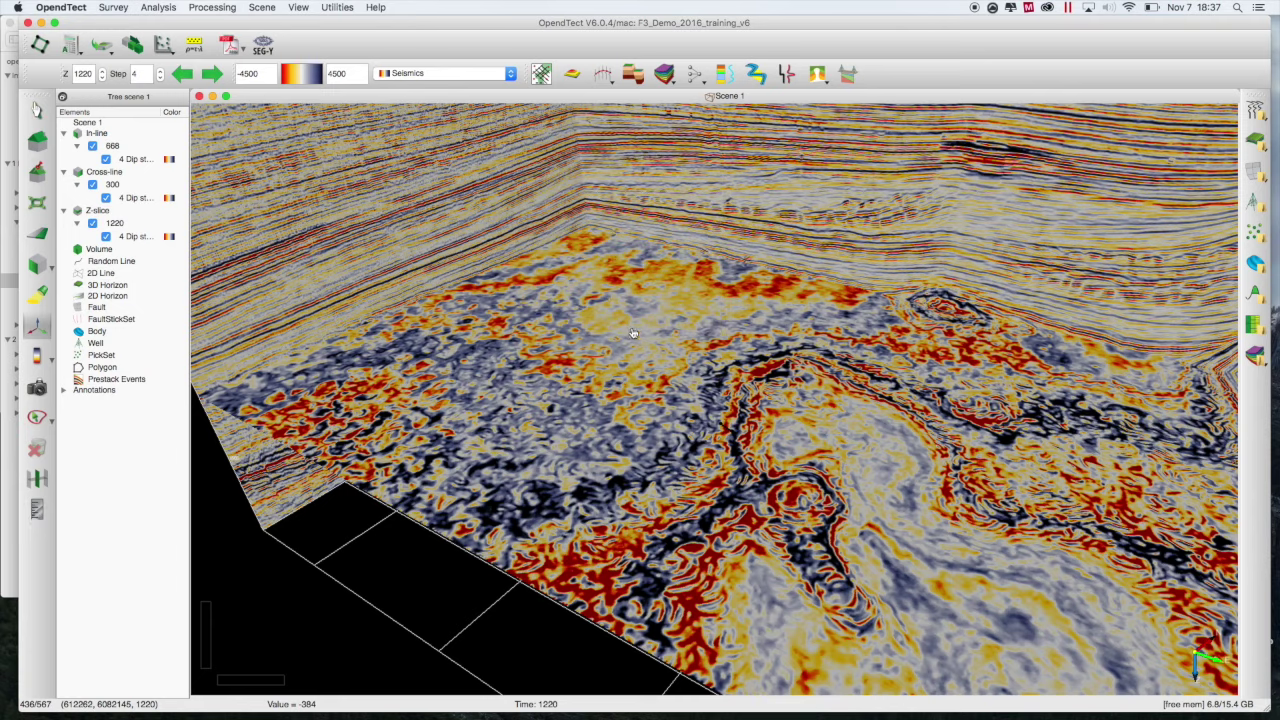
- Move the in-line forward to 181 so that it cuts across Z-slice 1220
{"action": "key", "text": "Escape"}
{"action": "left_click_drag", "start_coordinate": [788, 386], "coordinate": [796, 453]}
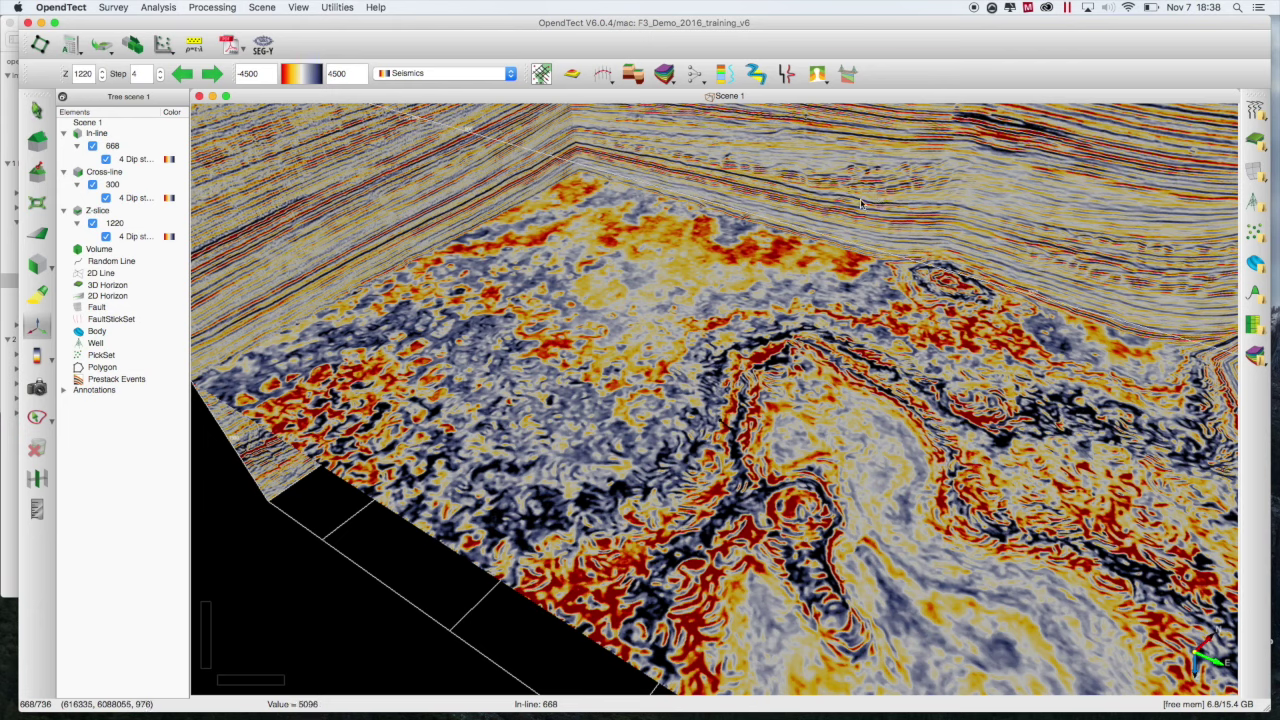
{"action": "left_click", "coordinate": [860, 203]}
{"action": "left_click_drag", "start_coordinate": [862, 212], "coordinate": [592, 546]}
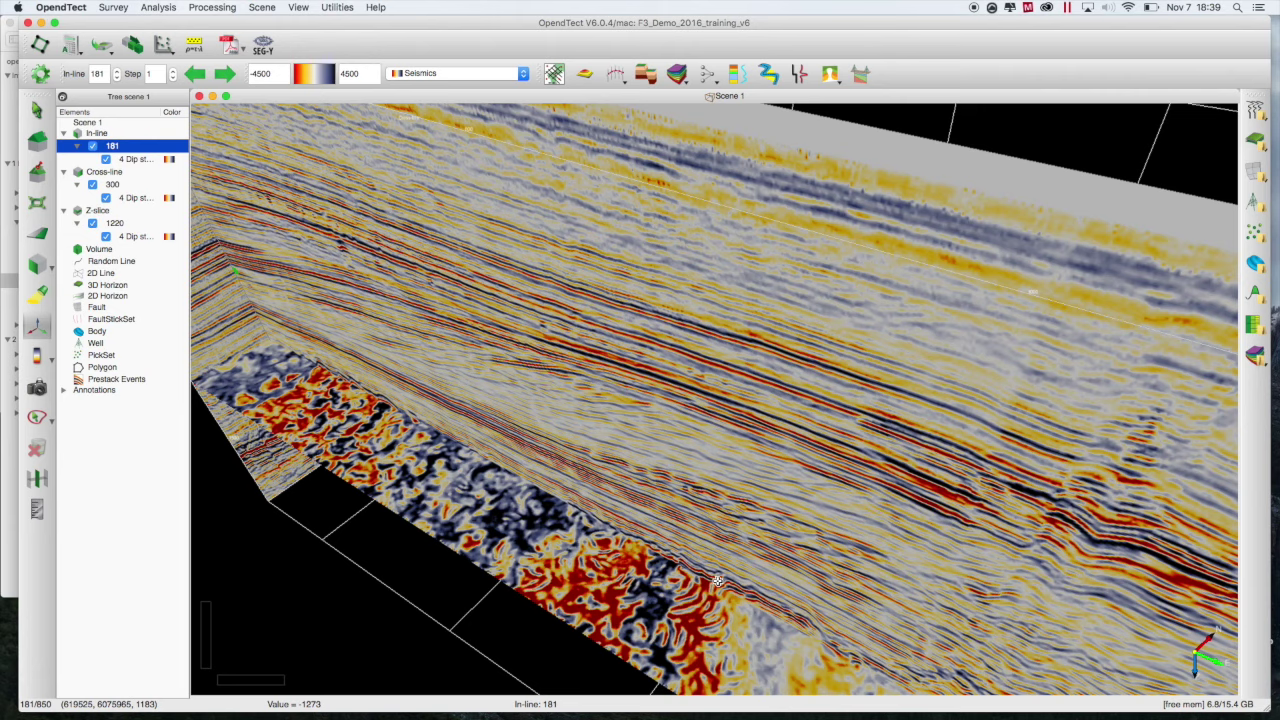
- Examine the intersection of in-line 181 with Z-slice 1220, comparing the broken reflectors on the section with the slice pattern
{"action": "key", "text": "Escape"}
{"action": "left_click_drag", "start_coordinate": [716, 583], "coordinate": [506, 449]}
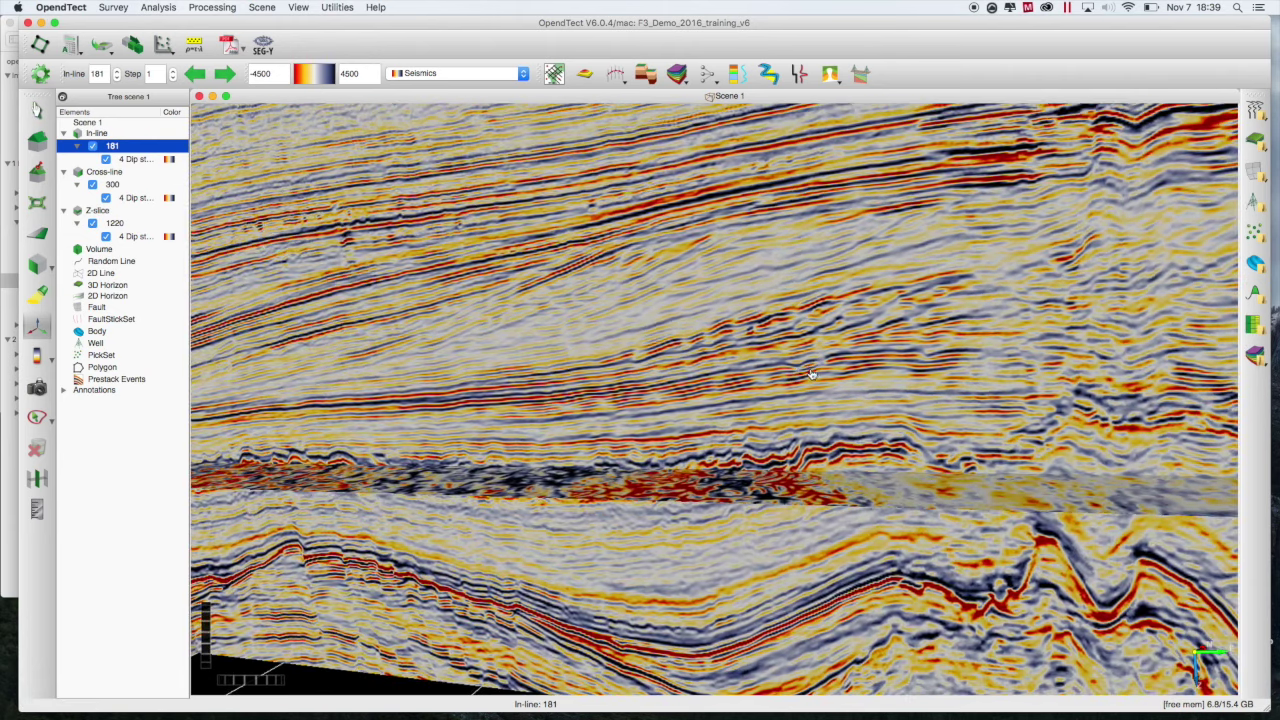
{"action": "left_click_drag", "start_coordinate": [642, 404], "coordinate": [824, 331]}
{"action": "key", "text": "Escape"}
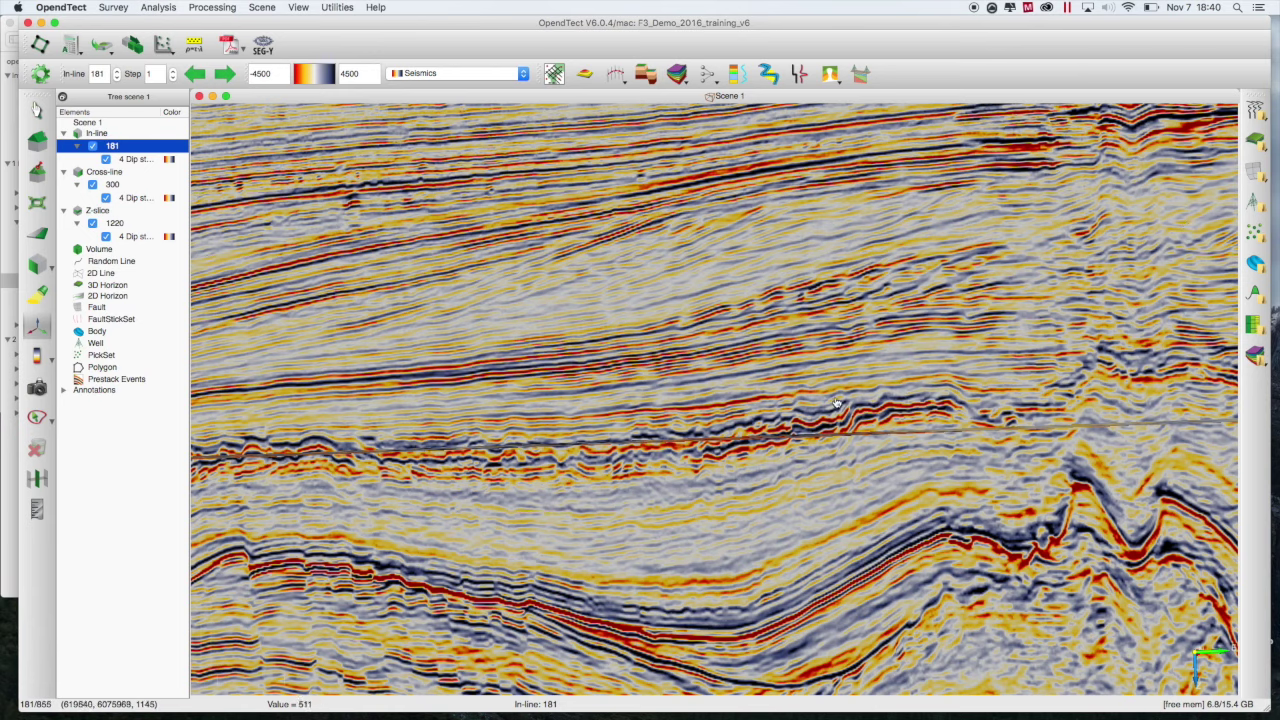
{"action": "left_click_drag", "start_coordinate": [814, 306], "coordinate": [810, 531]}
{"action": "left_click_drag", "start_coordinate": [786, 380], "coordinate": [884, 411]}
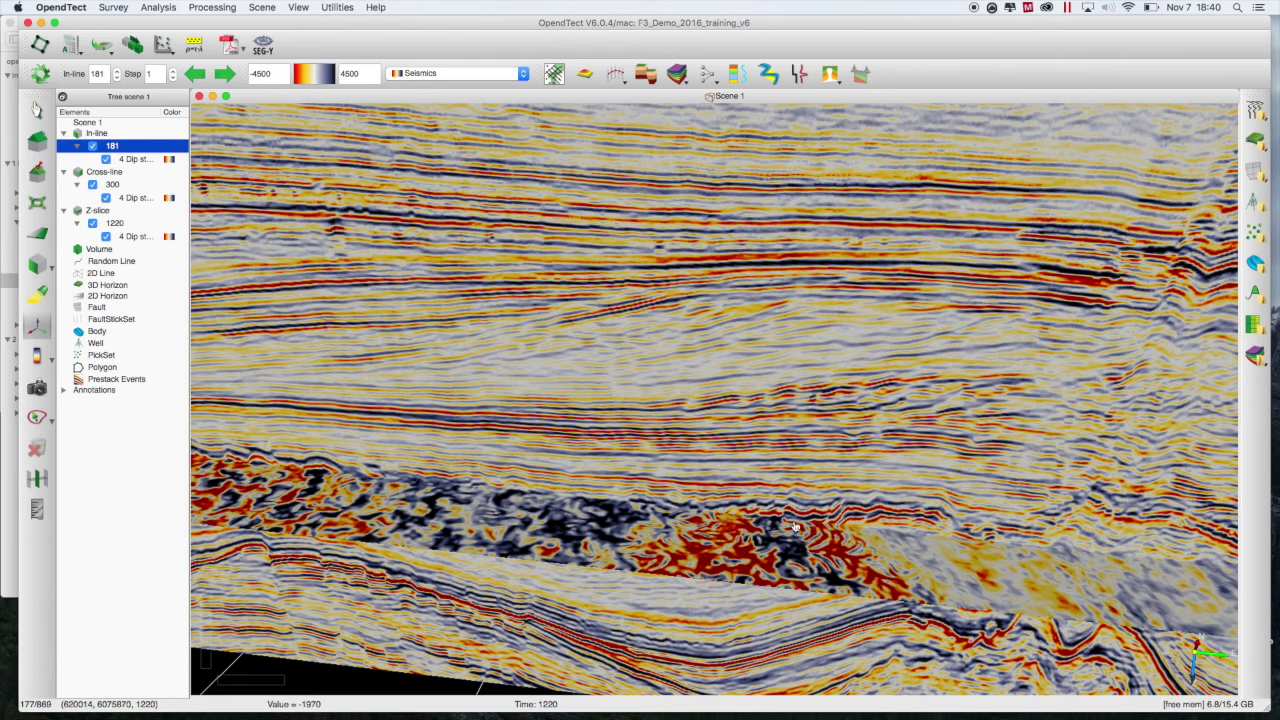
{"action": "scroll", "coordinate": [815, 521], "scroll_direction": "up", "scroll_amount": 5}
{"action": "scroll", "coordinate": [815, 521], "scroll_direction": "down", "scroll_amount": 5}
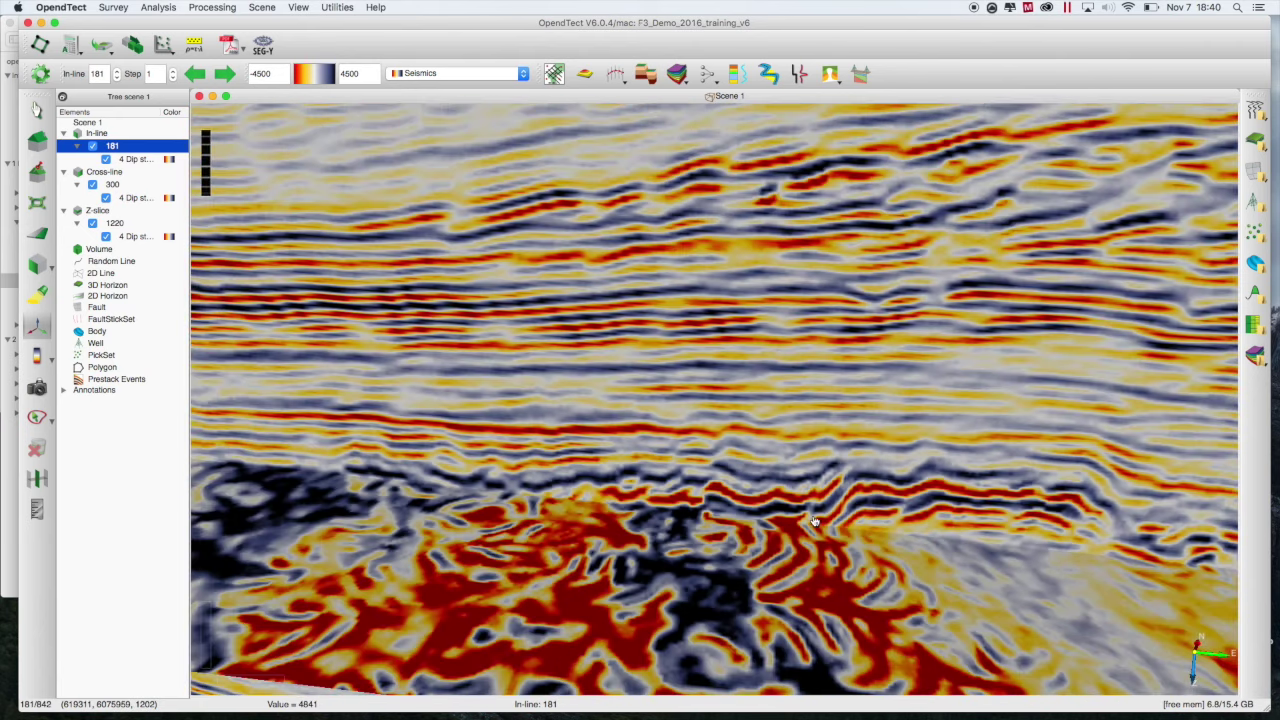
- Frame the intersection of in-line 181 and Z-slice 1220 in full and start a snapshot of the scene area only
{"action": "middle_click_drag", "start_coordinate": [817, 521], "coordinate": [791, 390]}
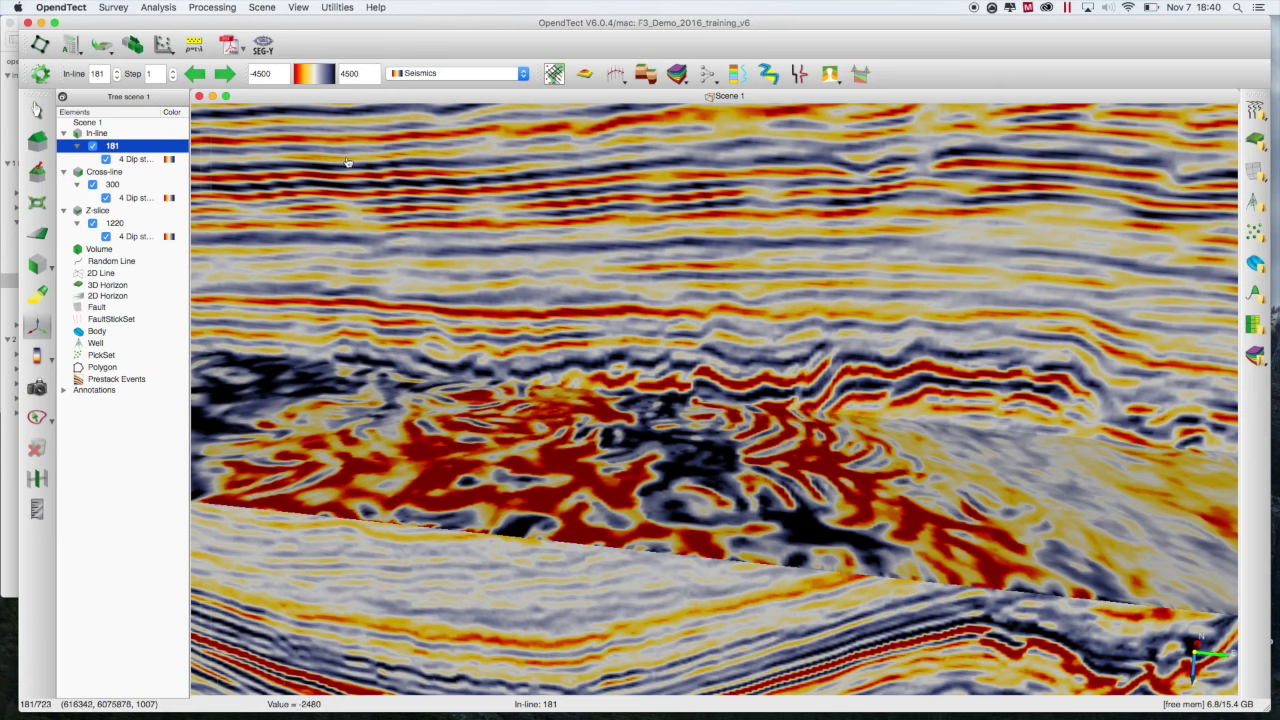
{"action": "left_click", "coordinate": [37, 388]}
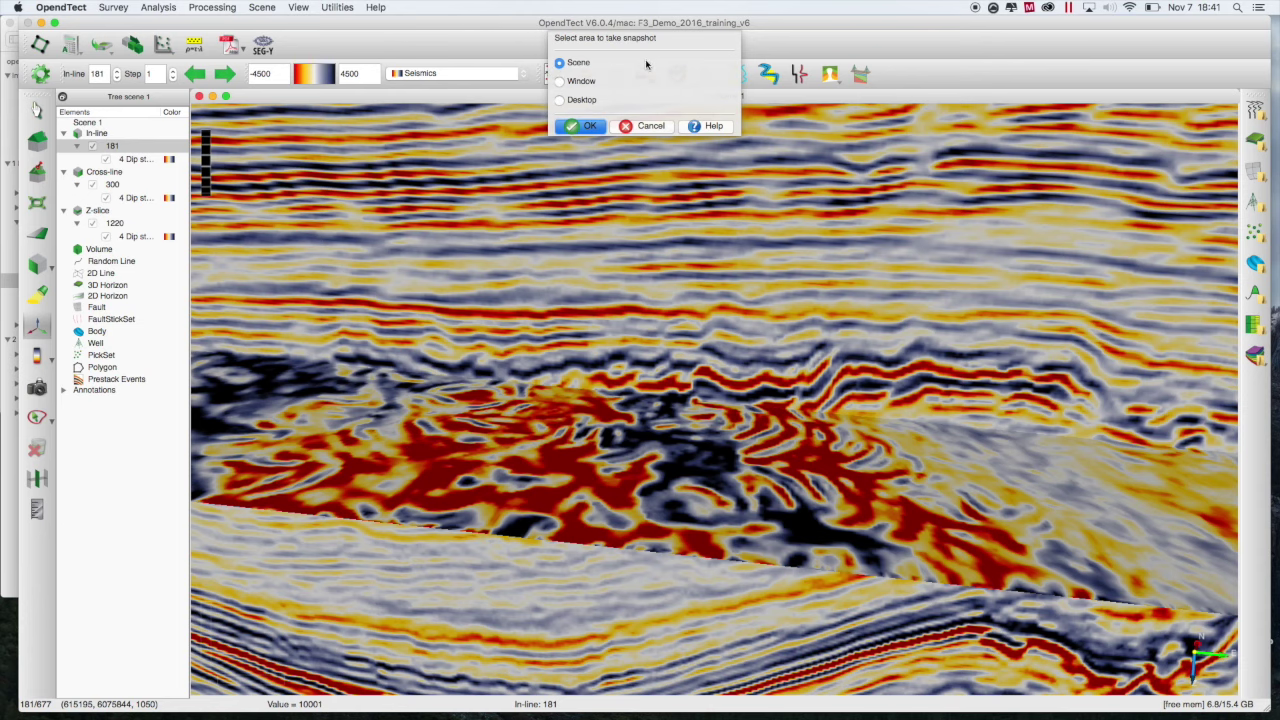
{"action": "left_click", "coordinate": [587, 127]}
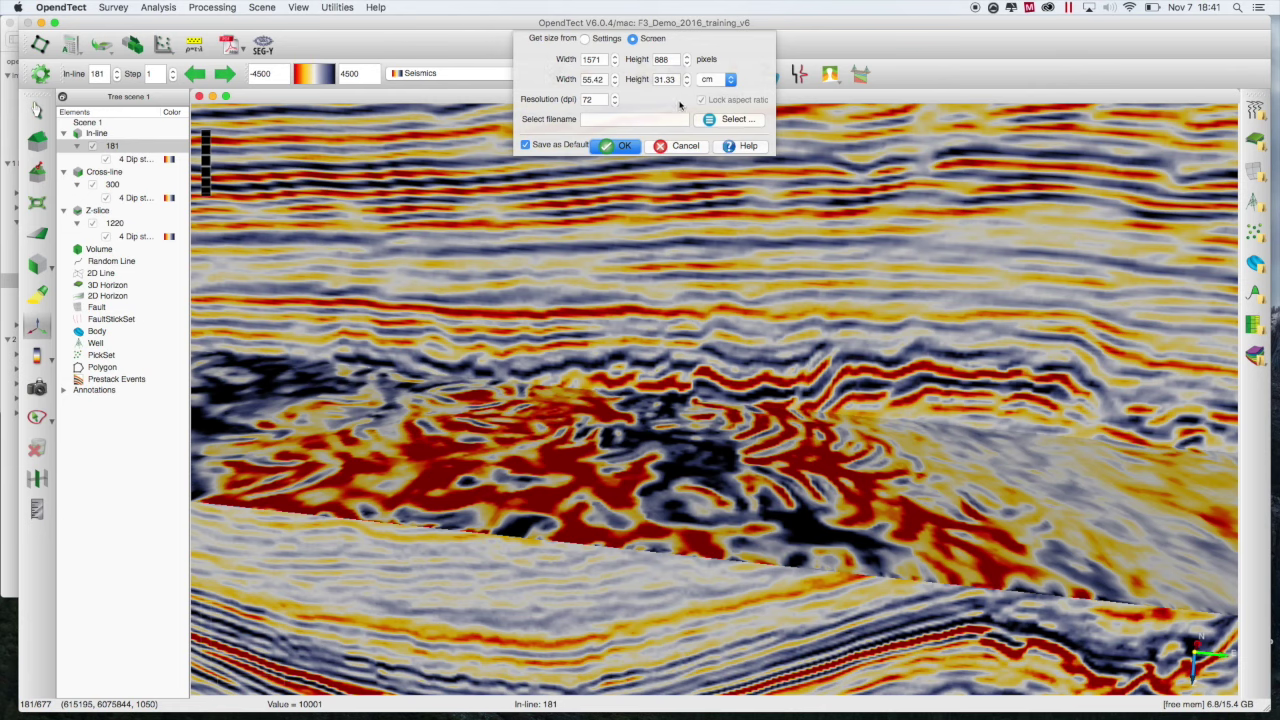
- Save the scene snapshot to the Desktop as a PNG file named "end of 1"
{"action": "left_click", "coordinate": [630, 119]}
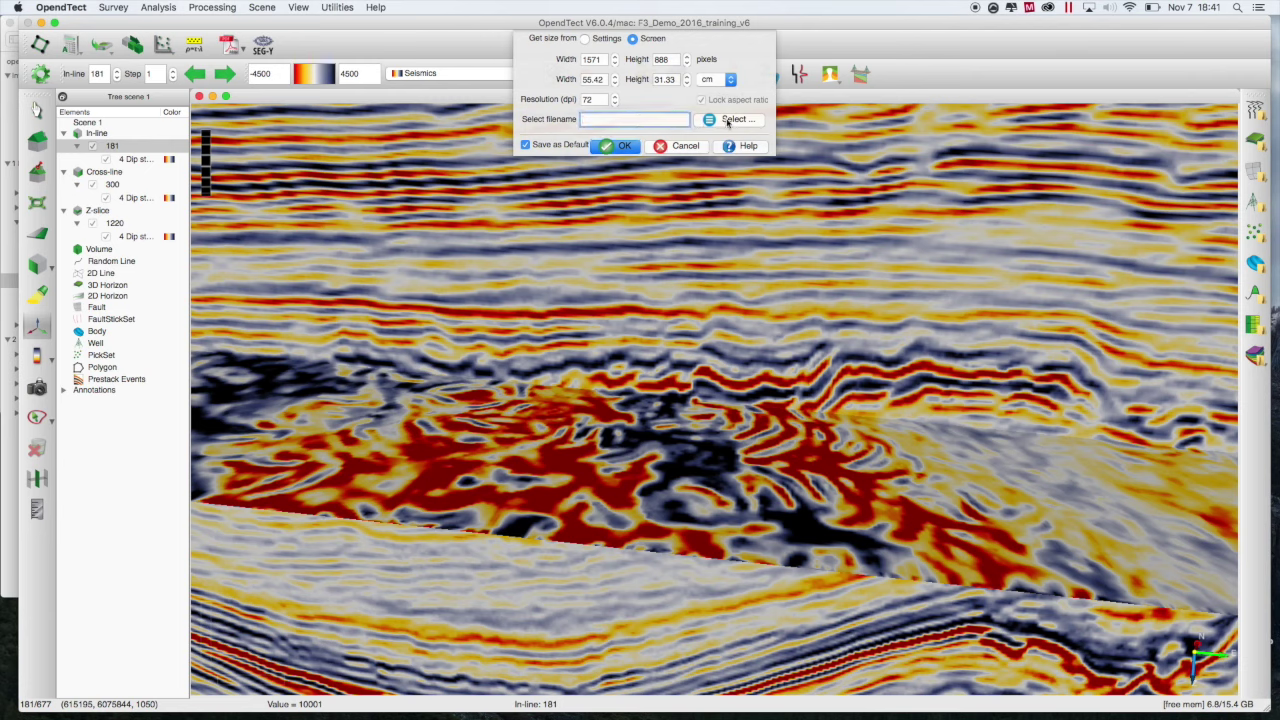
{"action": "left_click", "coordinate": [728, 119]}
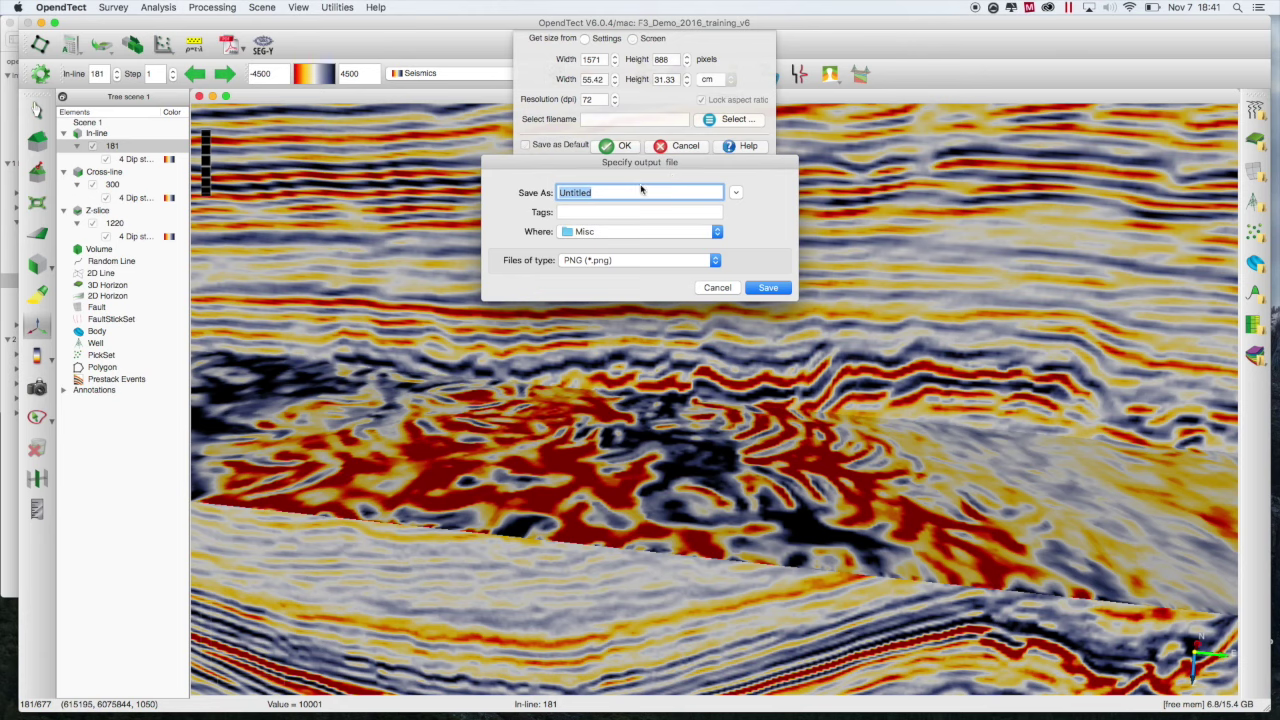
{"action": "type", "text": "end of 1"}
{"action": "left_click", "coordinate": [633, 234]}
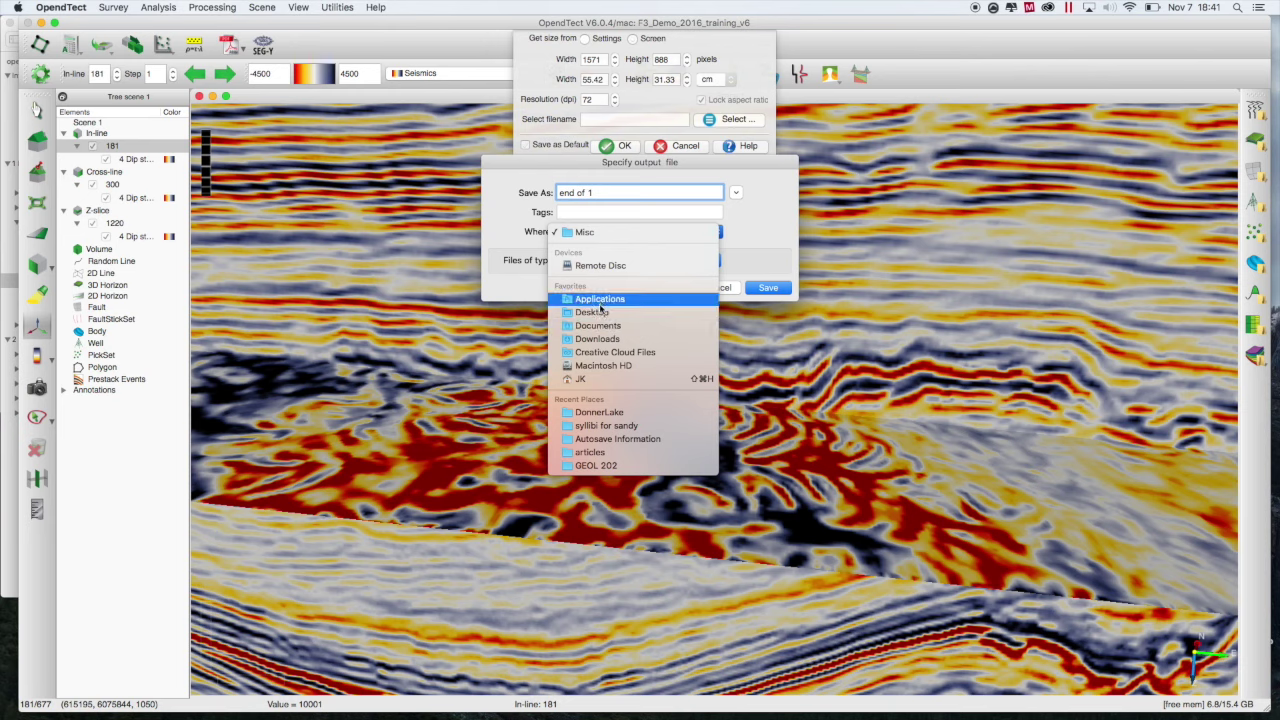
{"action": "left_click", "coordinate": [598, 314]}
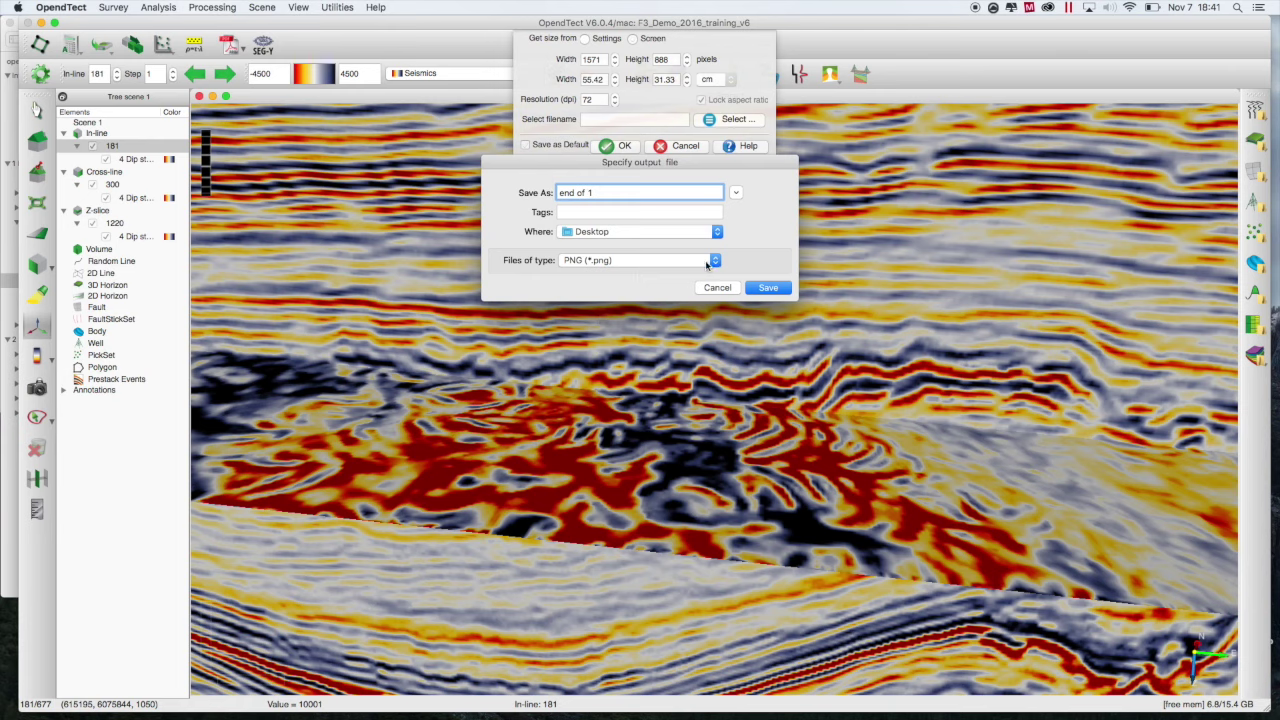
{"action": "left_click", "coordinate": [716, 261]}
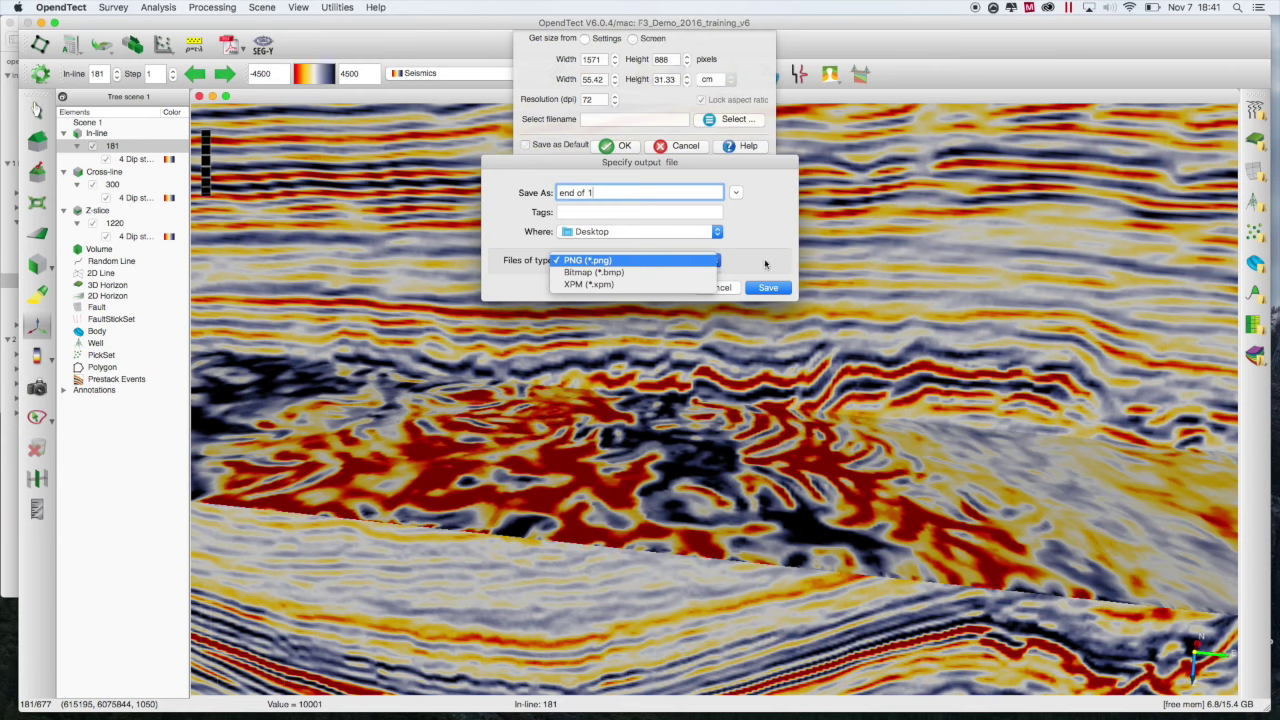
{"action": "left_click", "coordinate": [767, 266]}
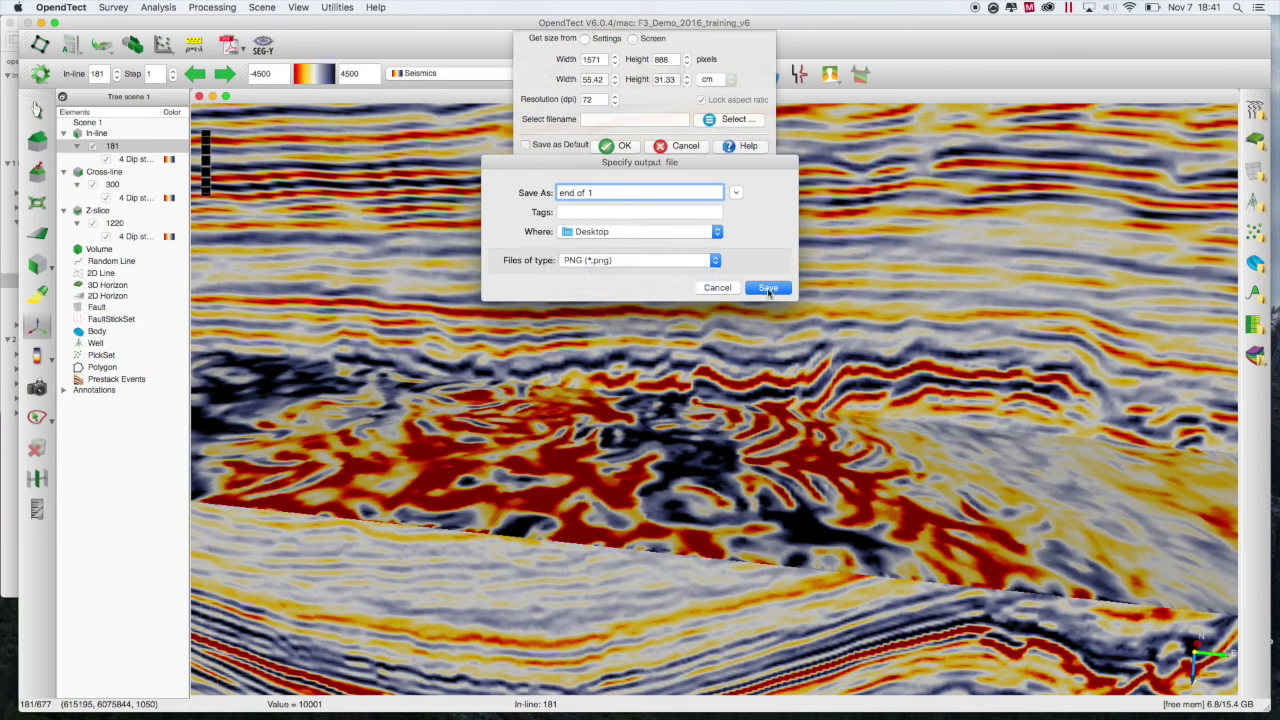
{"action": "left_click", "coordinate": [768, 288]}
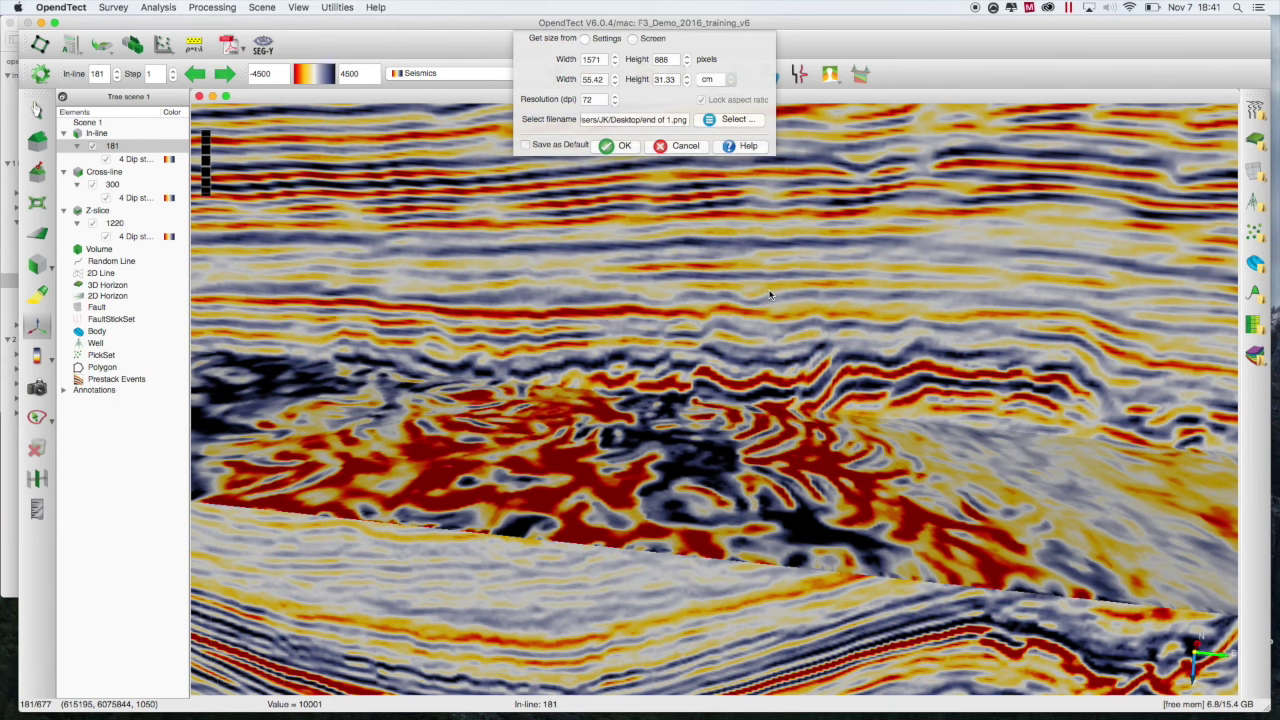
{"action": "left_click", "coordinate": [608, 147]}
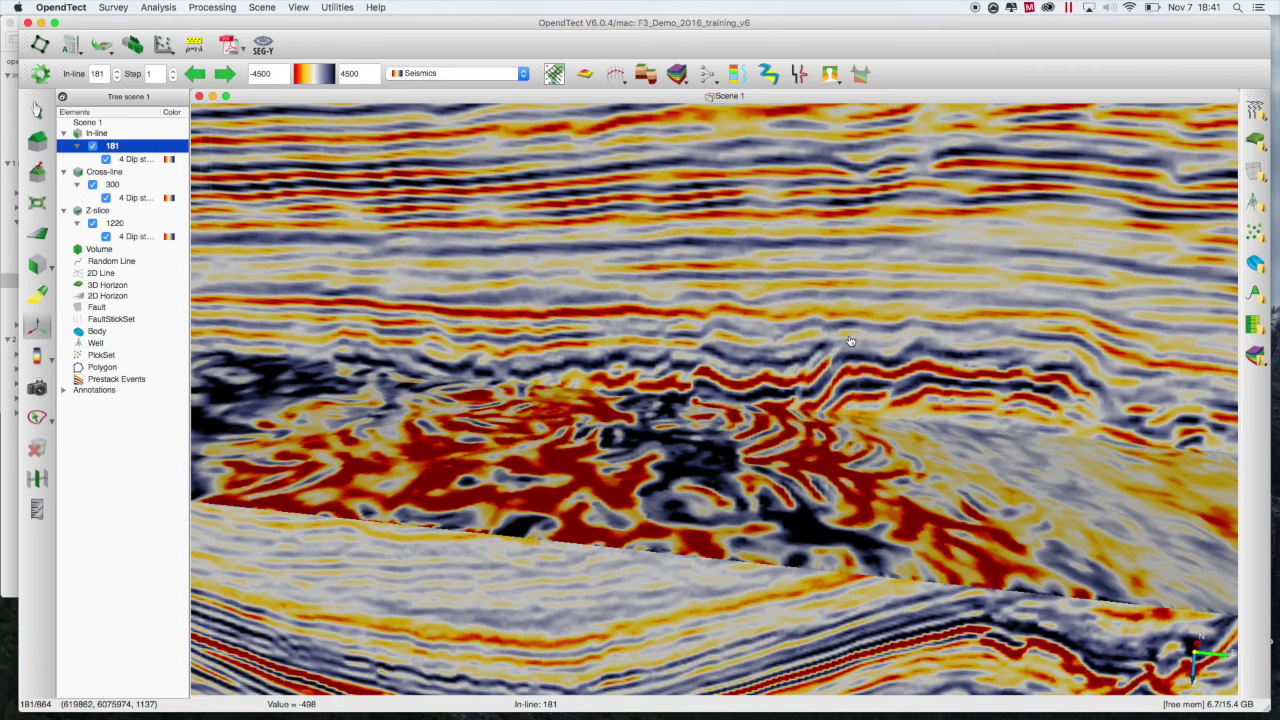
- Switch to a new Finder window showing the Desktop folder and sort its files by date modified
{"action": "key", "text": "F11"}
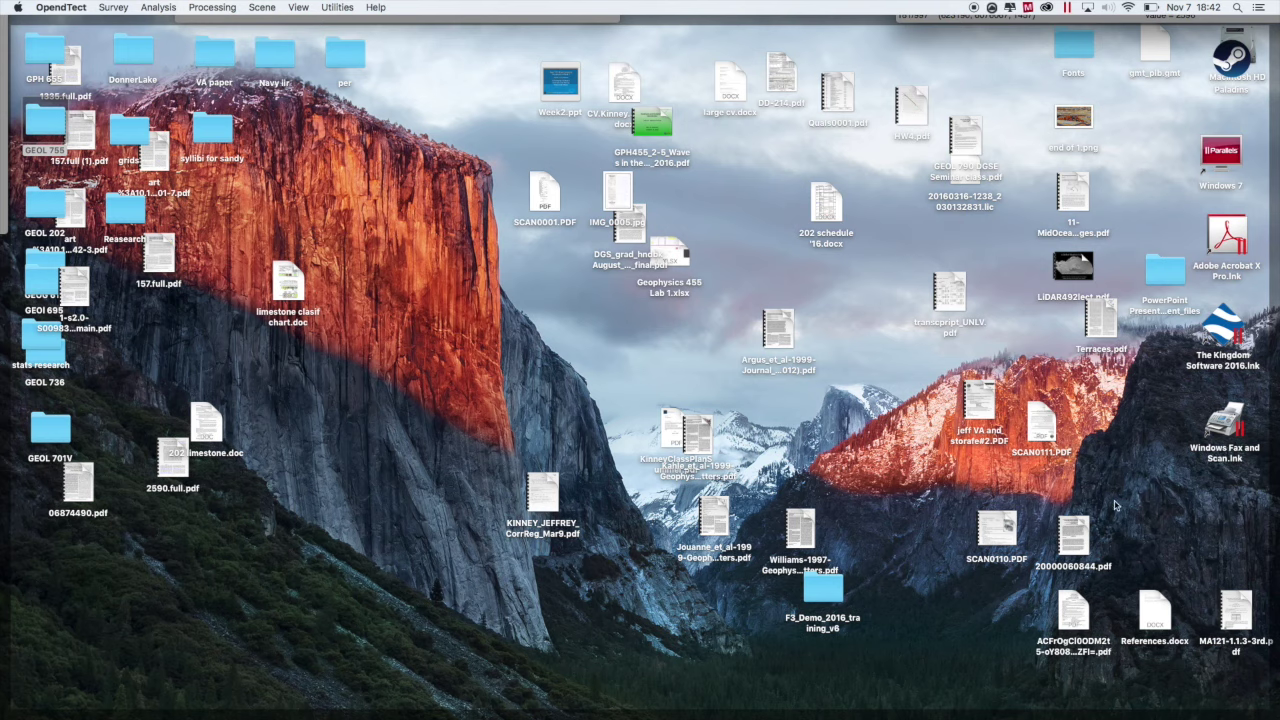
{"action": "key", "text": "super+Tab"}
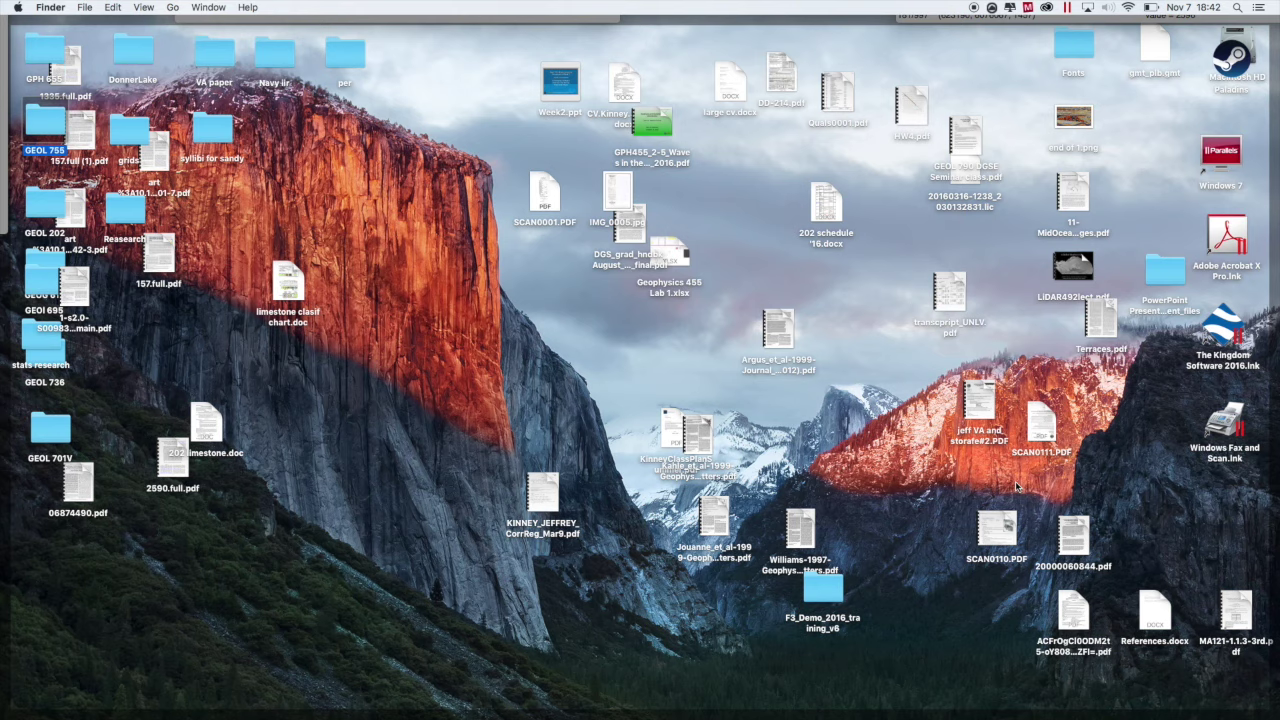
{"action": "key", "text": "super+n"}
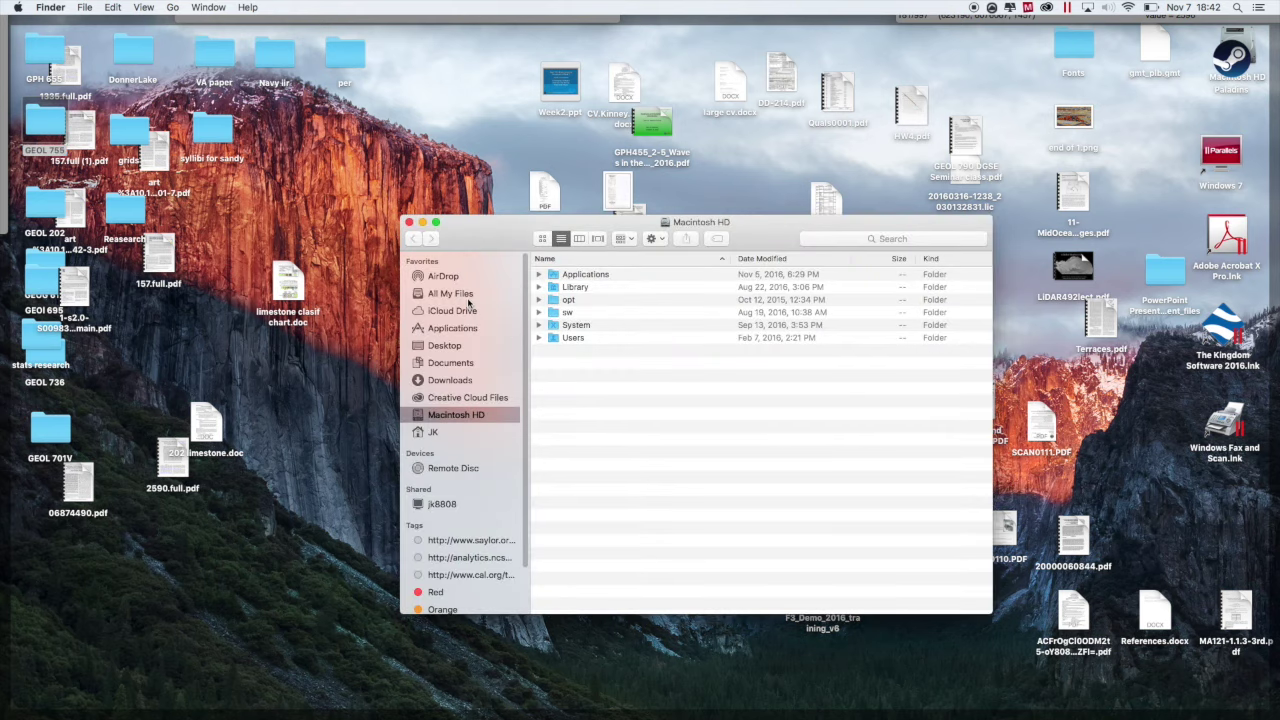
{"action": "left_click", "coordinate": [453, 346]}
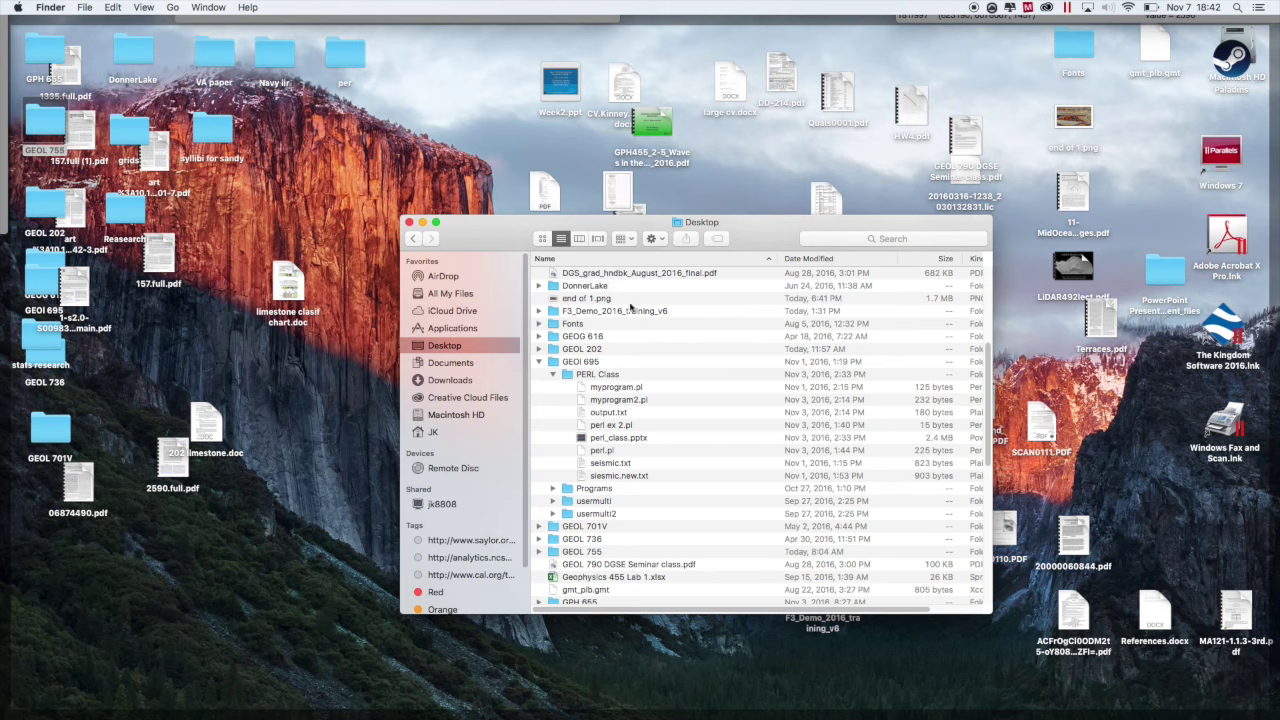
{"action": "left_click", "coordinate": [818, 260]}
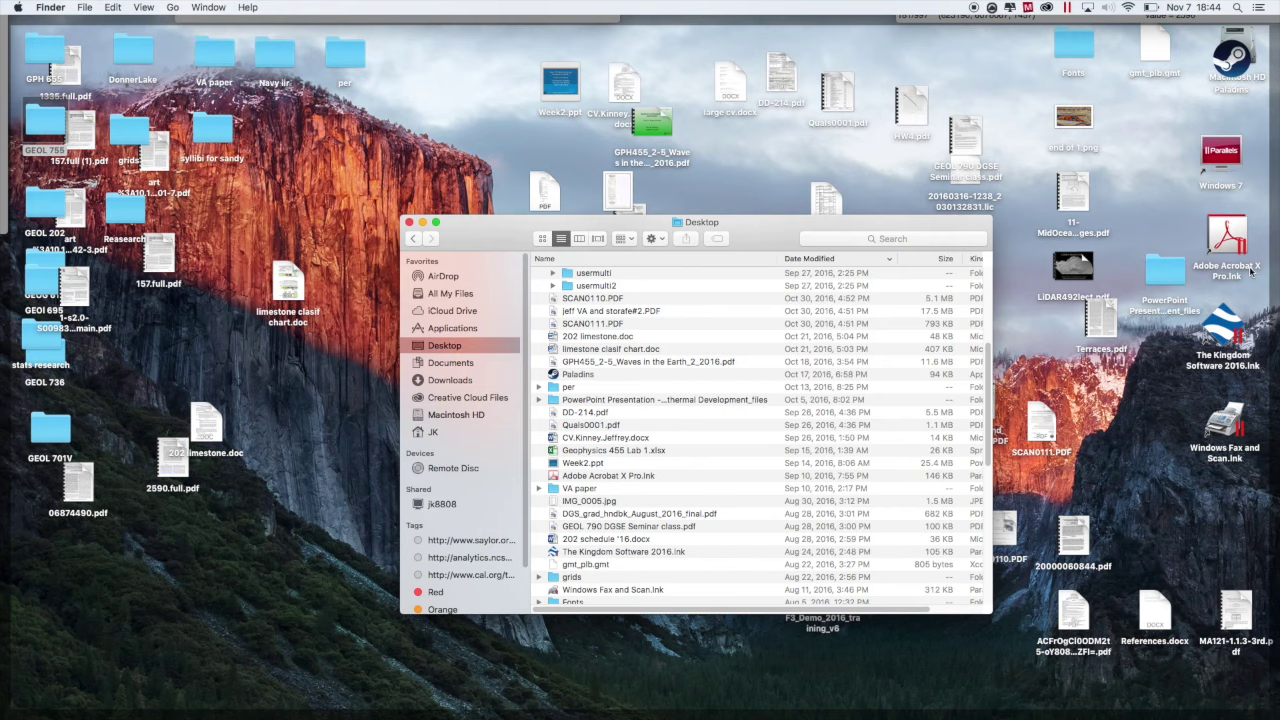
- Locate the newest file, end of 1.png, in the Desktop folder and open it in Preview
{"action": "mouse_move", "coordinate": [1279, 719]}
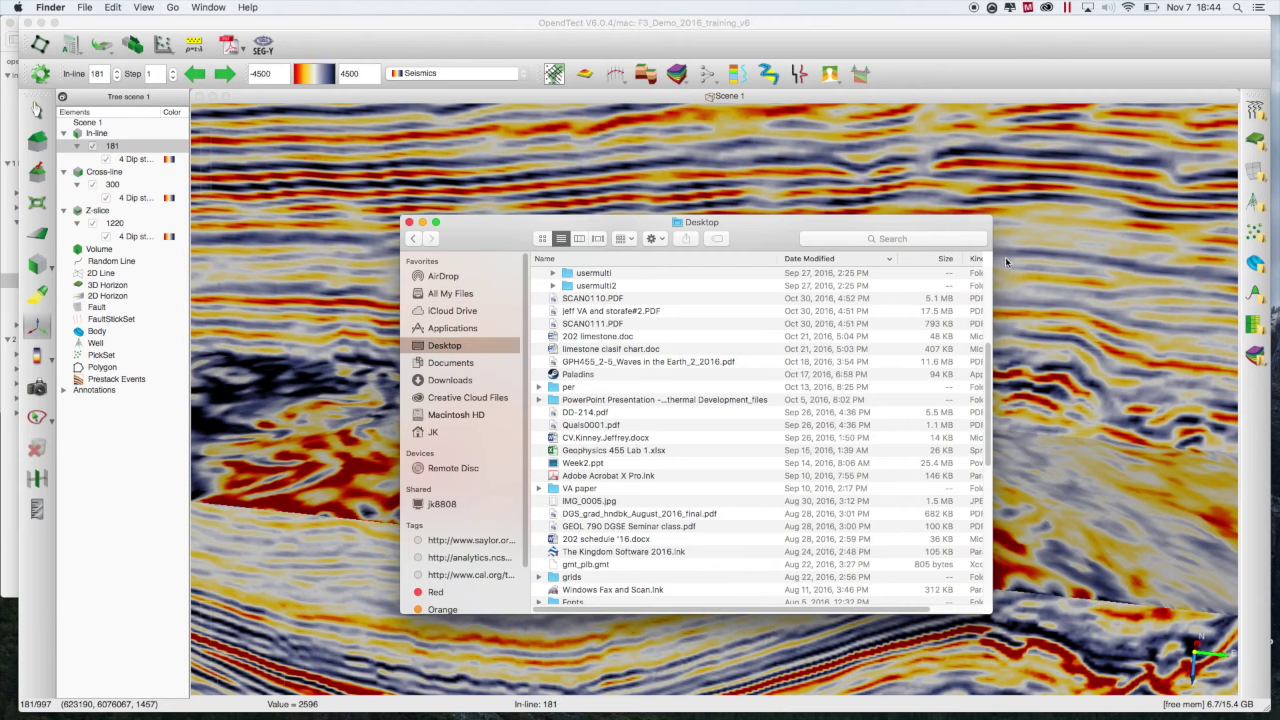
{"action": "scroll", "coordinate": [767, 330], "scroll_direction": "down", "scroll_amount": 1}
{"action": "scroll", "coordinate": [767, 330], "scroll_direction": "down", "scroll_amount": 2}
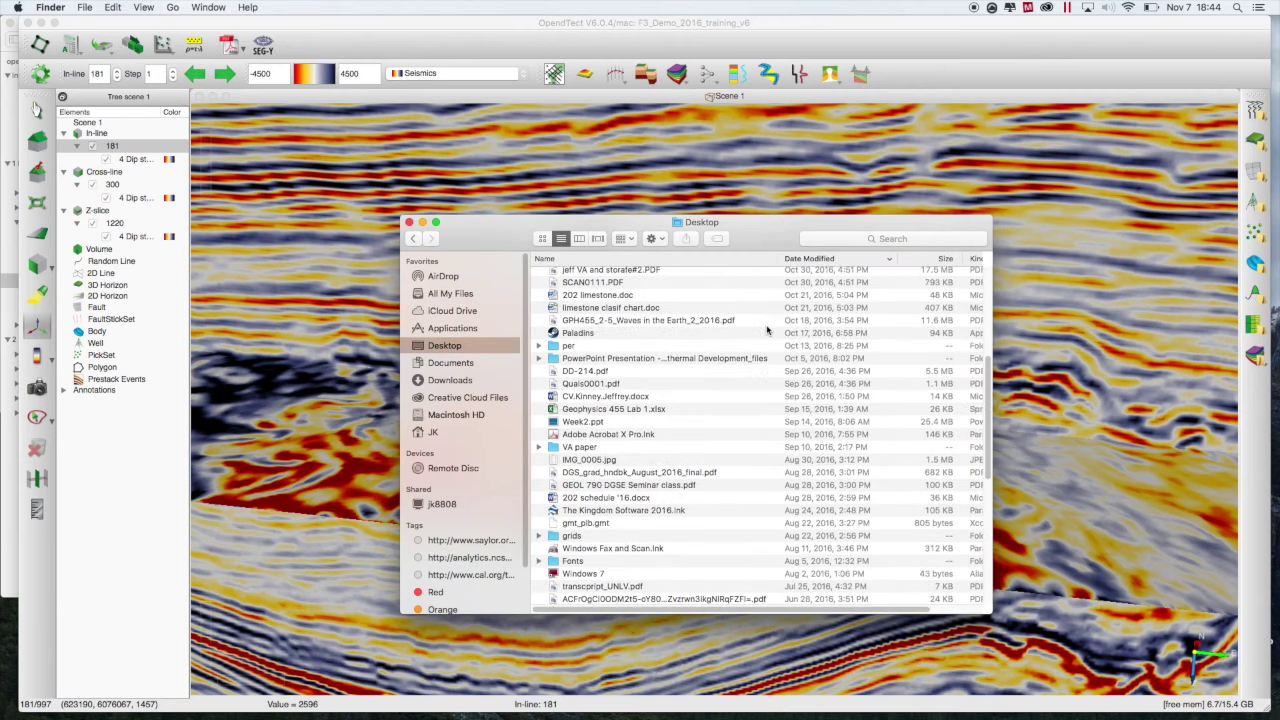
{"action": "scroll", "coordinate": [767, 330], "scroll_direction": "up", "scroll_amount": 10}
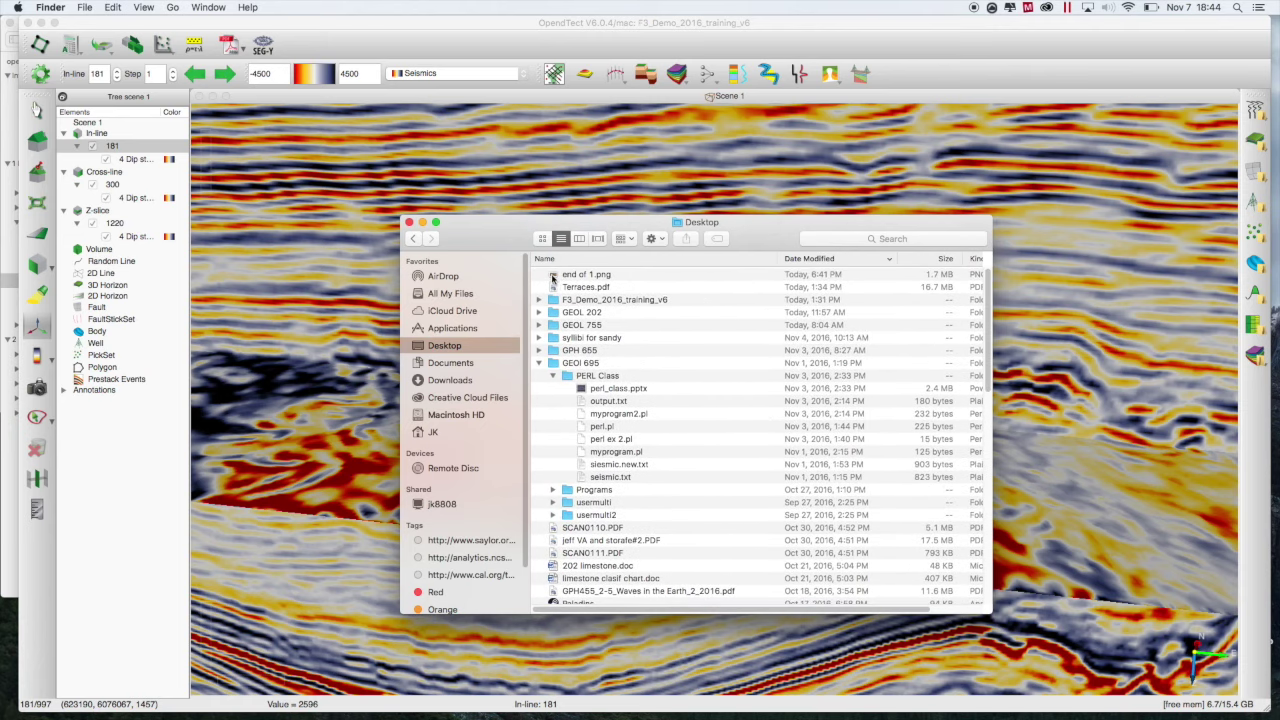
{"action": "double_click", "coordinate": [553, 276]}
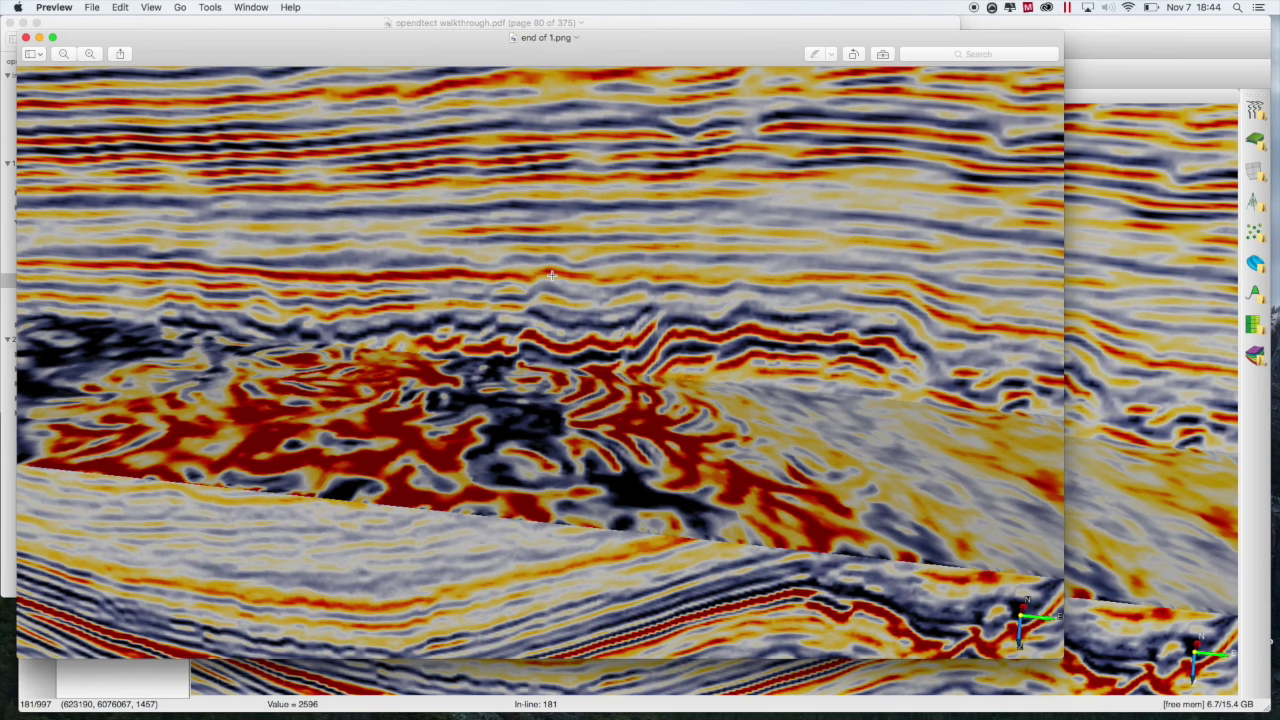
- Close the snapshot image and switch back to the OpendTect scene
{"action": "left_click", "coordinate": [26, 37]}
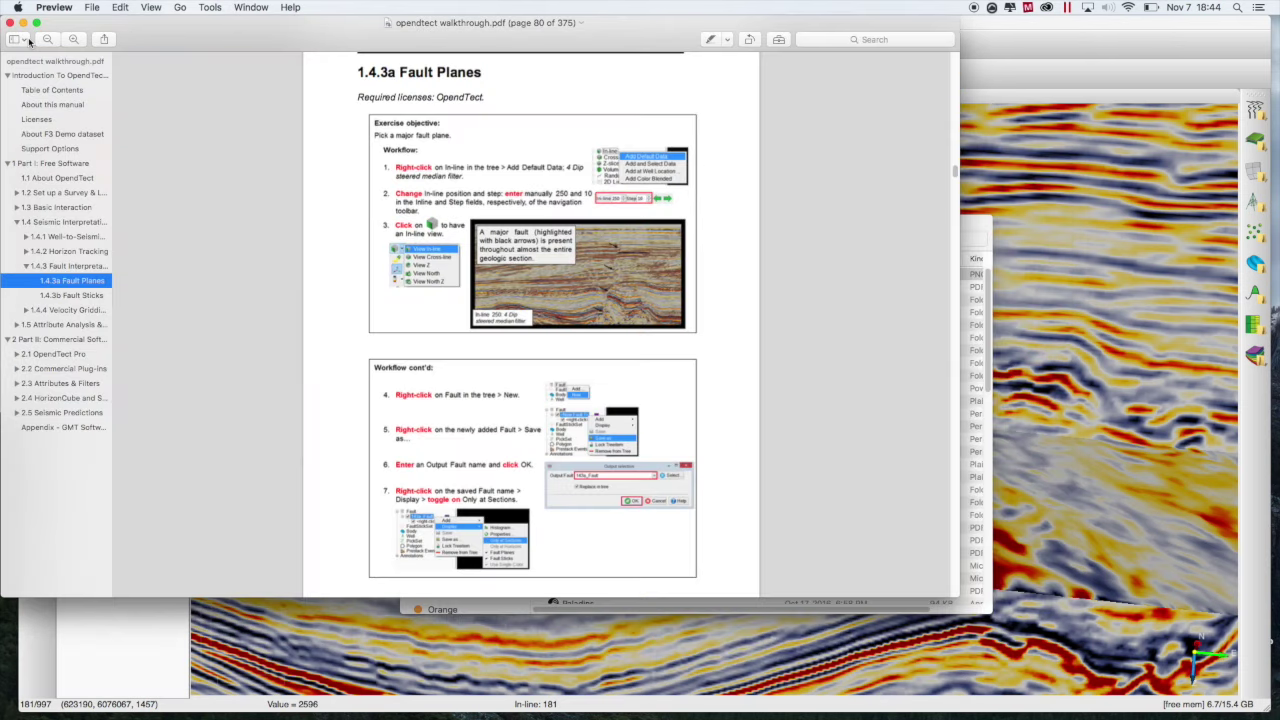
{"action": "left_click", "coordinate": [978, 240]}
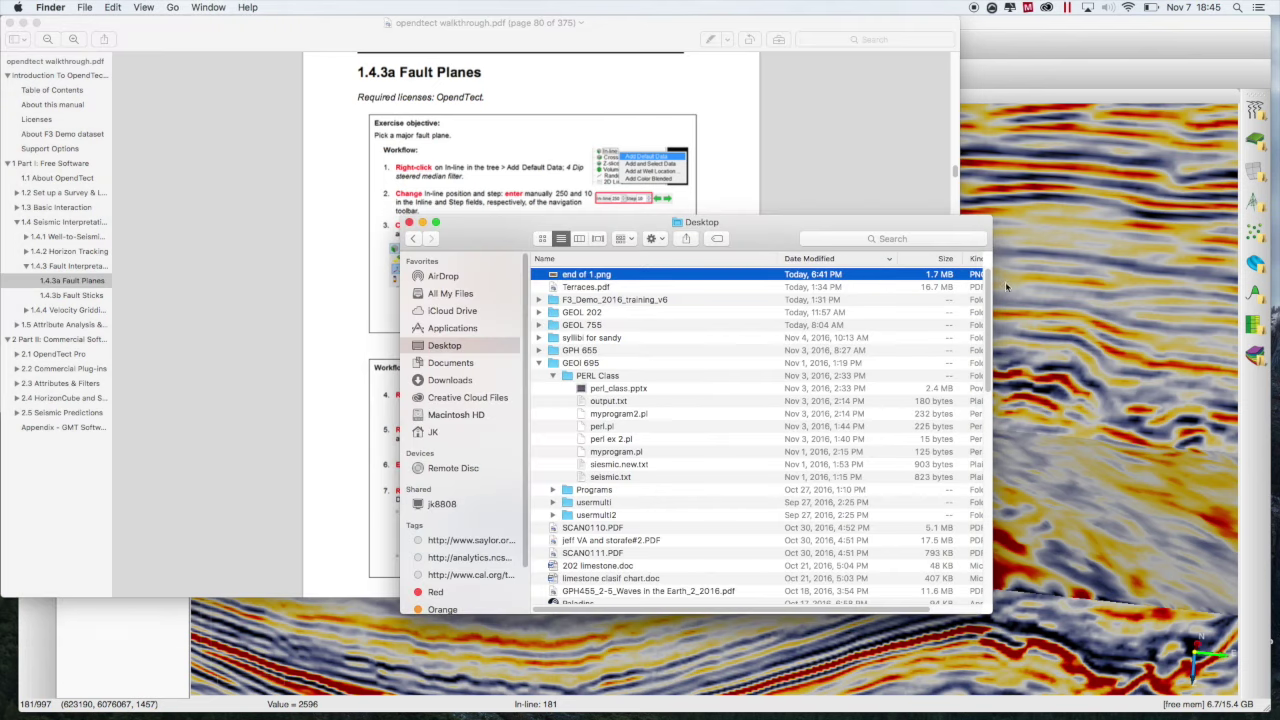
{"action": "left_click", "coordinate": [1106, 293]}
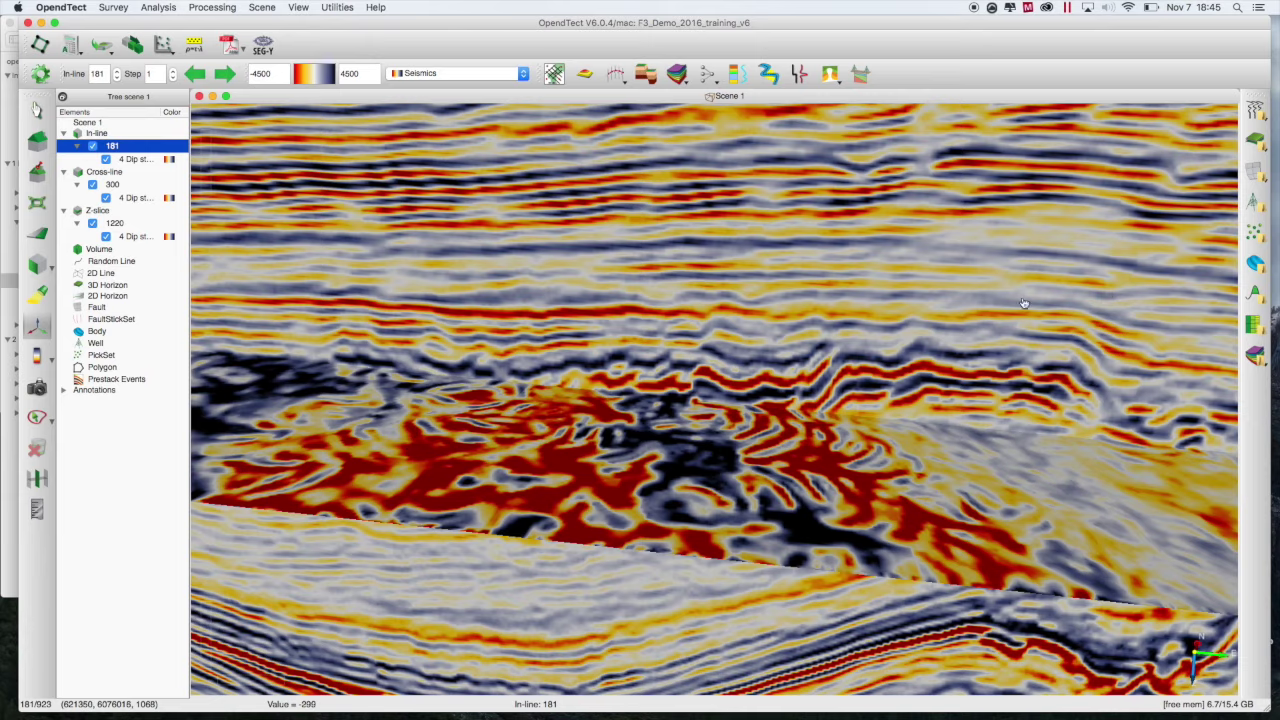
- Examine the survey volume from the in-line and cross-line sides, looking closely at the shallow reflectors on cross-line 300
{"action": "scroll", "coordinate": [943, 345], "scroll_direction": "down", "scroll_amount": 5}
{"action": "scroll", "coordinate": [943, 349], "scroll_direction": "down", "scroll_amount": 2}
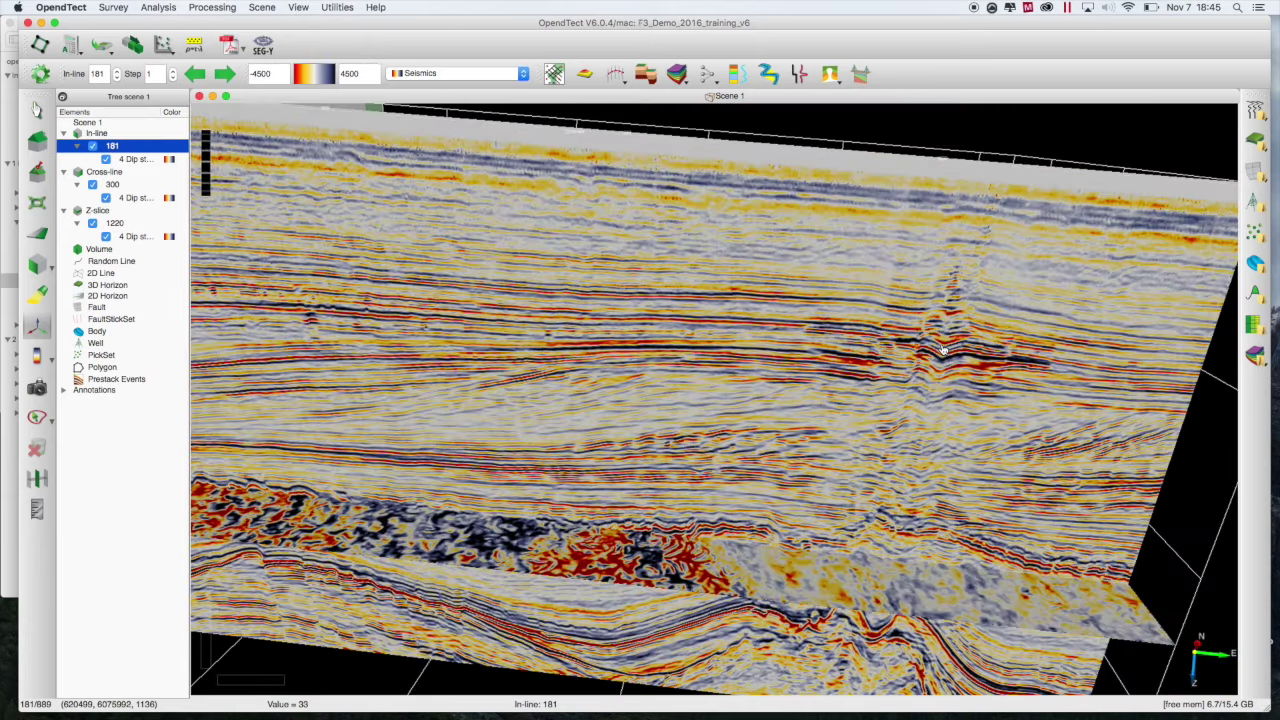
{"action": "scroll", "coordinate": [766, 357], "scroll_direction": "down", "scroll_amount": 3}
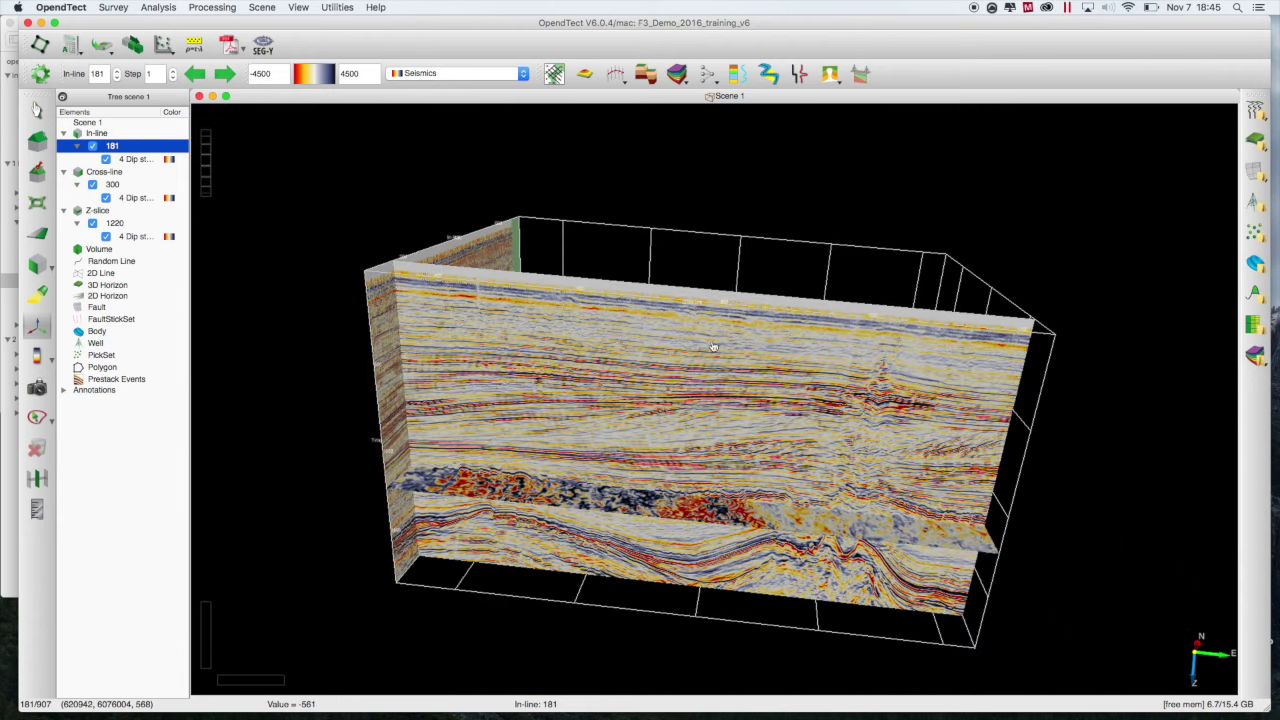
{"action": "left_click_drag", "start_coordinate": [729, 353], "coordinate": [669, 362]}
{"action": "left_click_drag", "start_coordinate": [871, 491], "coordinate": [426, 437]}
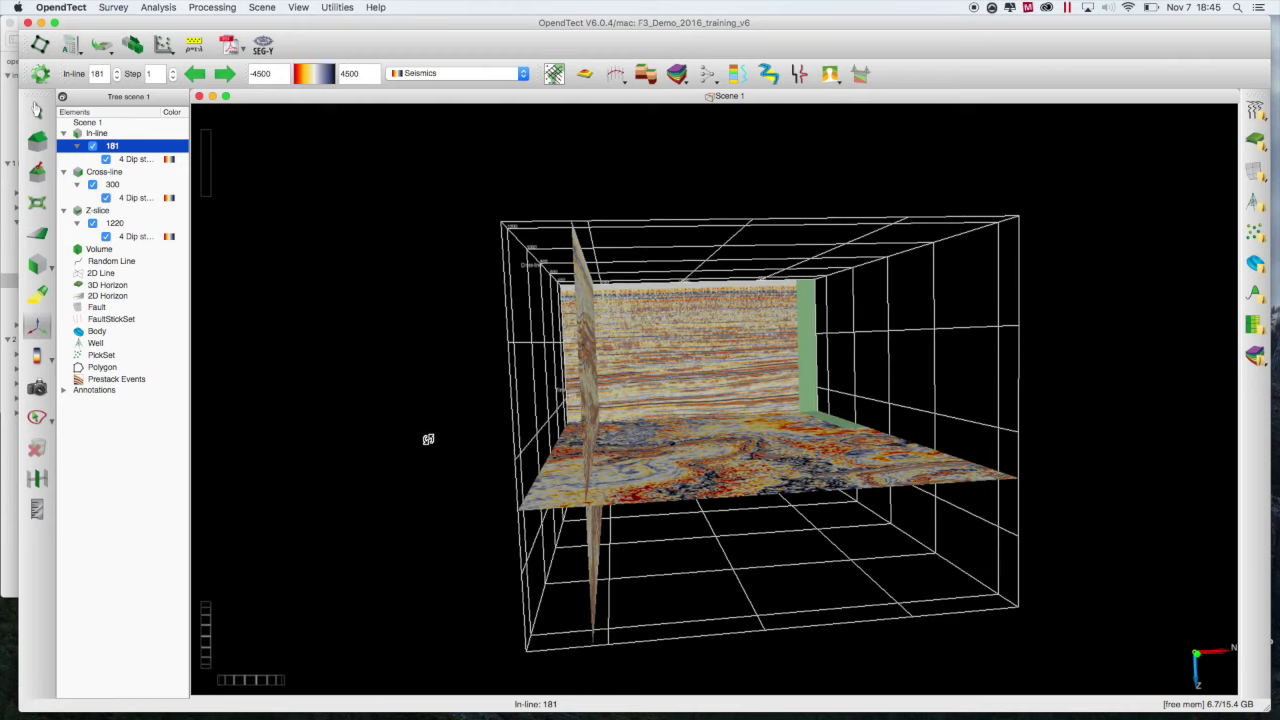
{"action": "left_click_drag", "start_coordinate": [649, 466], "coordinate": [656, 455]}
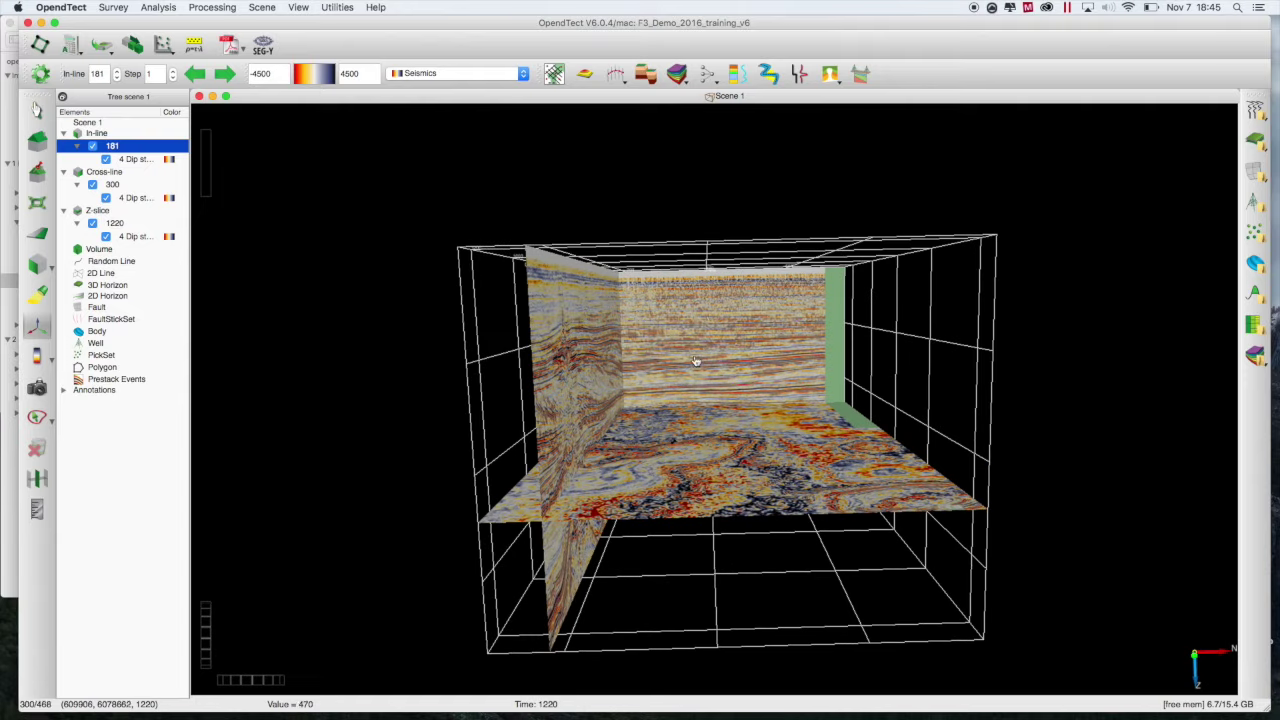
{"action": "scroll", "coordinate": [733, 285], "scroll_direction": "up", "scroll_amount": 8}
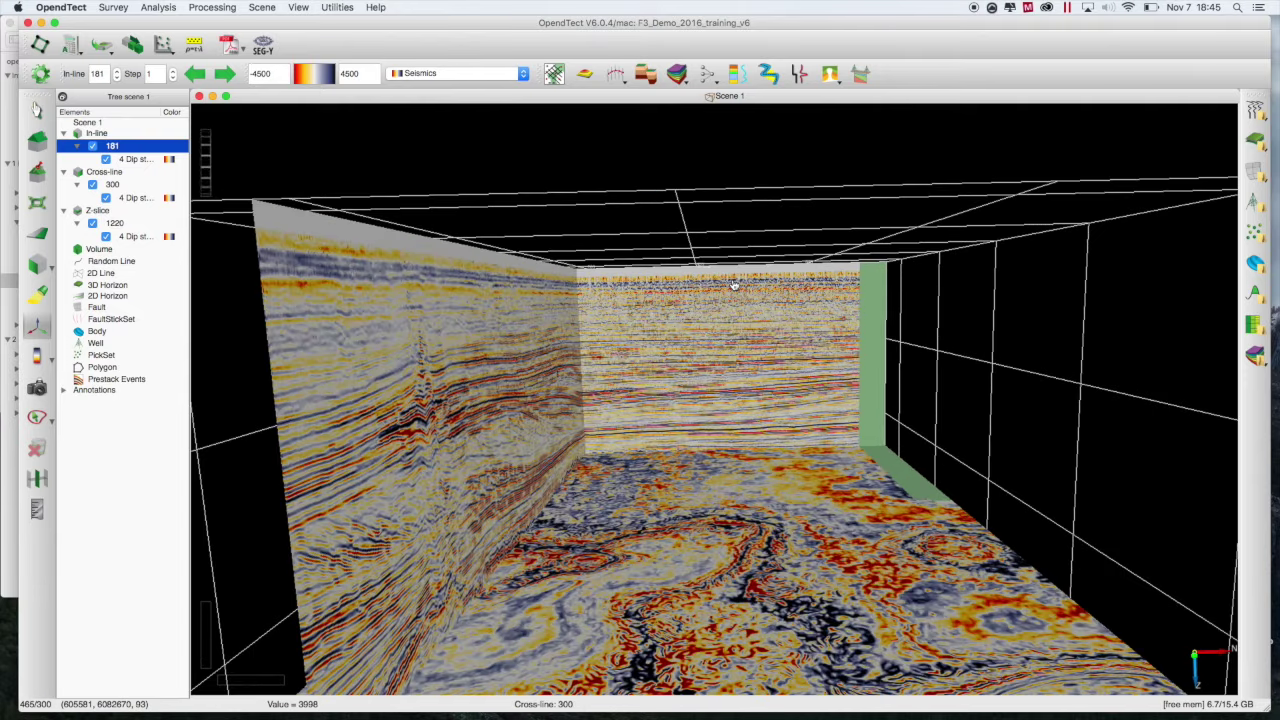
{"action": "scroll", "coordinate": [733, 285], "scroll_direction": "up", "scroll_amount": 1}
{"action": "scroll", "coordinate": [733, 285], "scroll_direction": "down", "scroll_amount": 7}
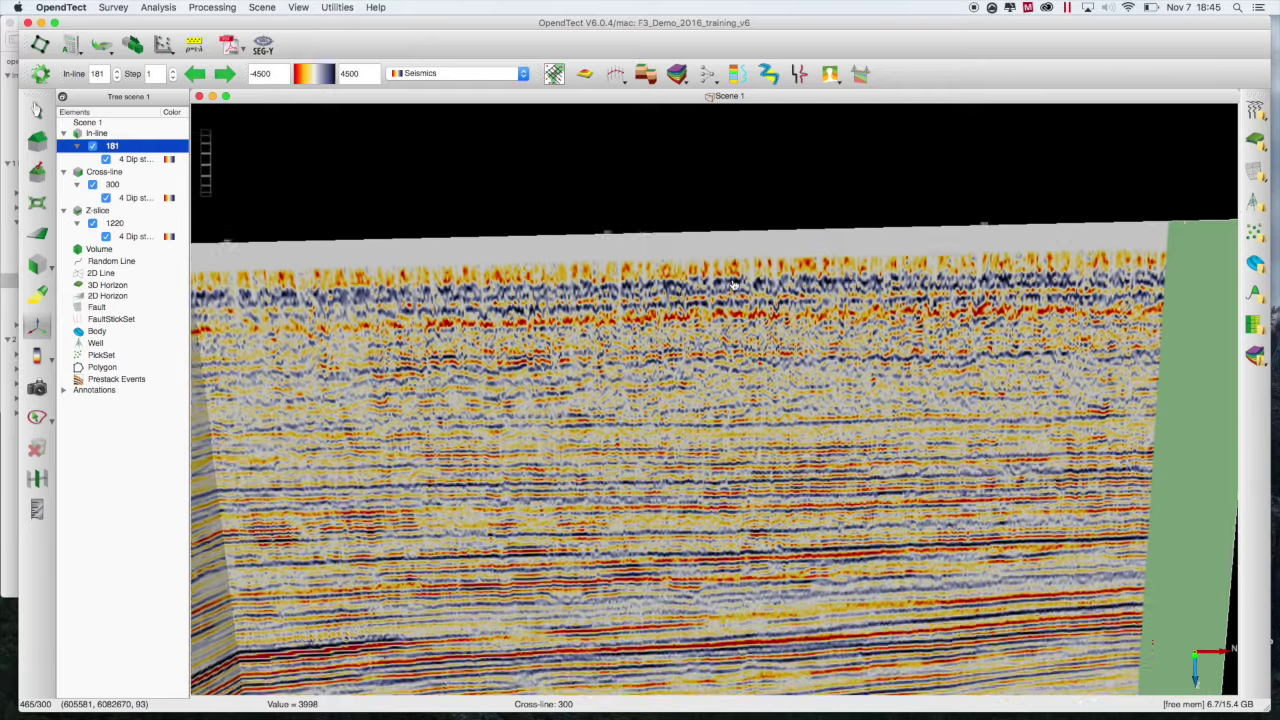
{"action": "left_click_drag", "start_coordinate": [733, 285], "coordinate": [783, 284]}
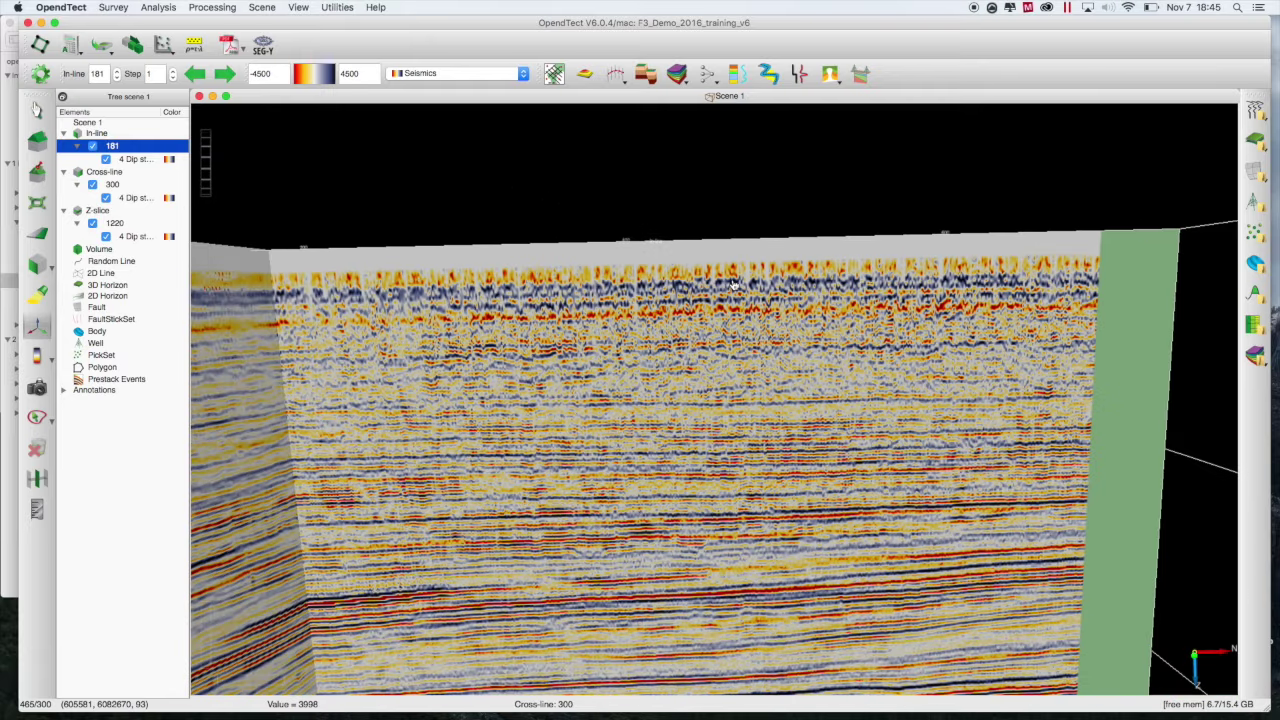